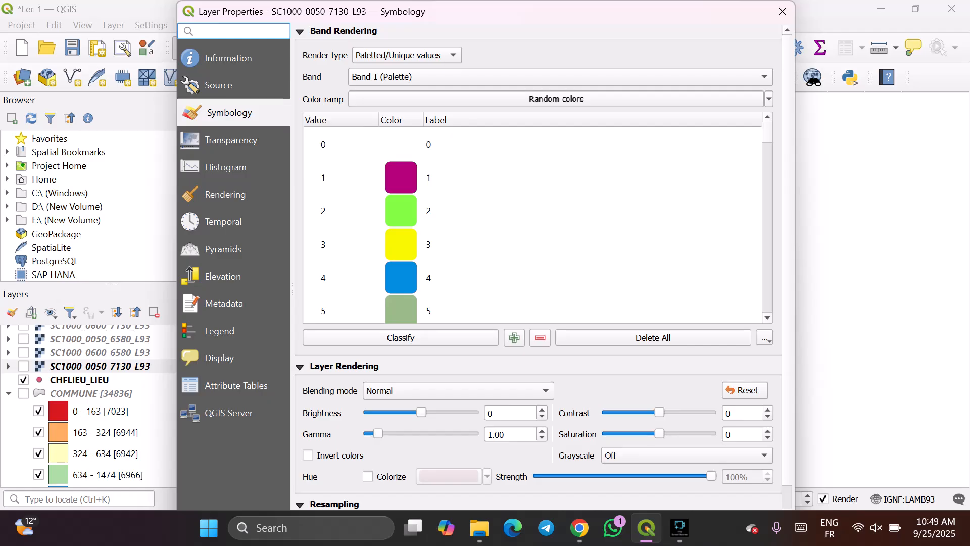
- Close the layer properties of SC1000_0050_7130_L93 and make all layers in the project visible
{"action": "left_click", "coordinate": [782, 11]}
{"action": "scroll", "coordinate": [599, 289], "scroll_direction": "up", "scroll_amount": 5}
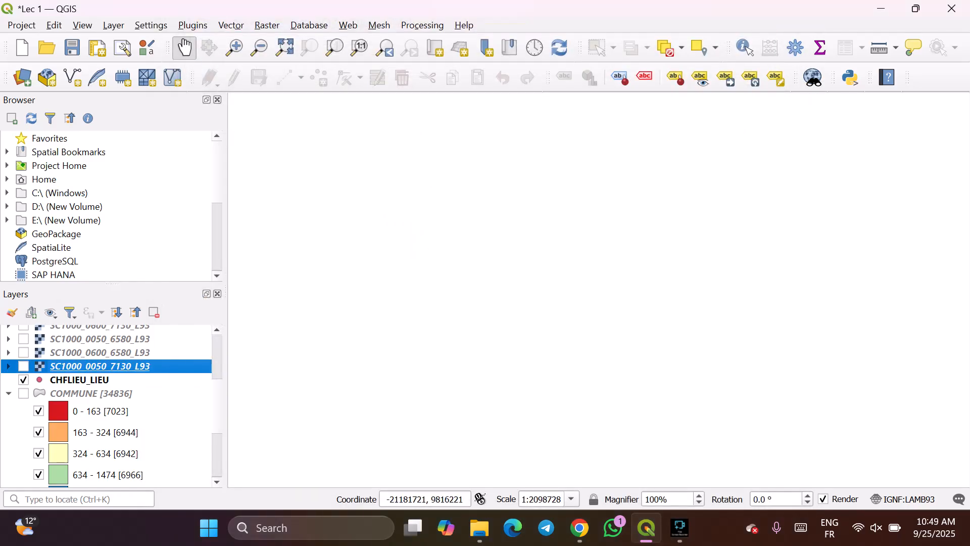
{"action": "scroll", "coordinate": [106, 404], "scroll_direction": "down", "scroll_amount": 3}
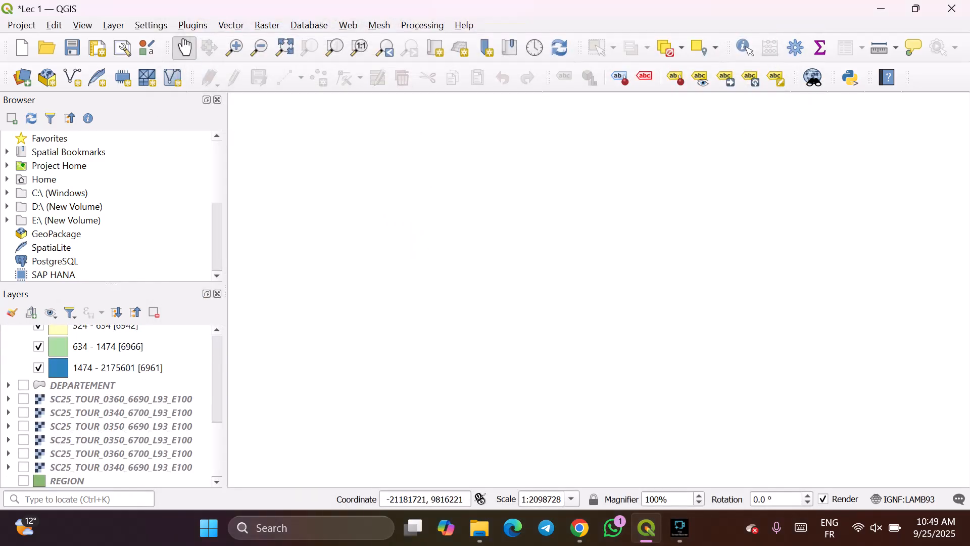
{"action": "left_click", "coordinate": [50, 313]}
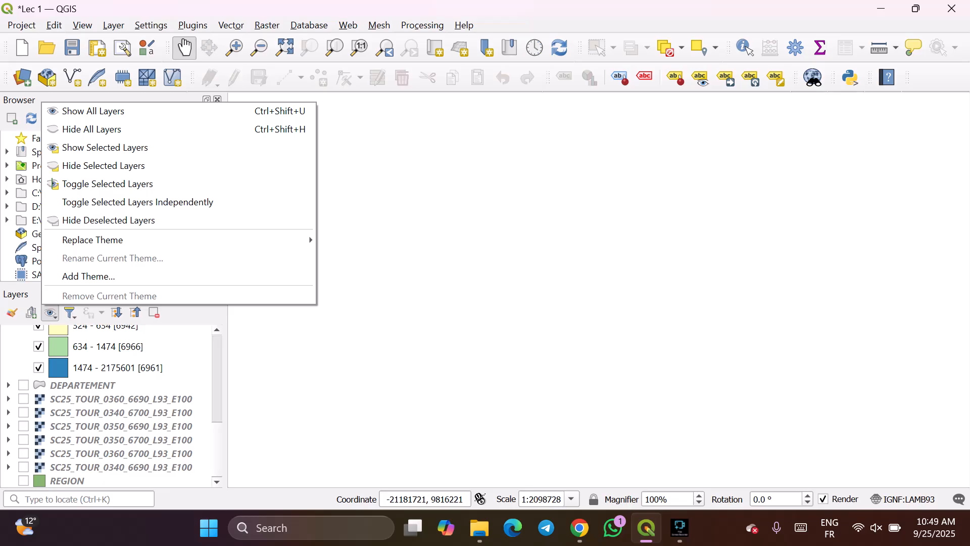
{"action": "left_click", "coordinate": [76, 111]}
{"action": "scroll", "coordinate": [106, 404], "scroll_direction": "up", "scroll_amount": 5}
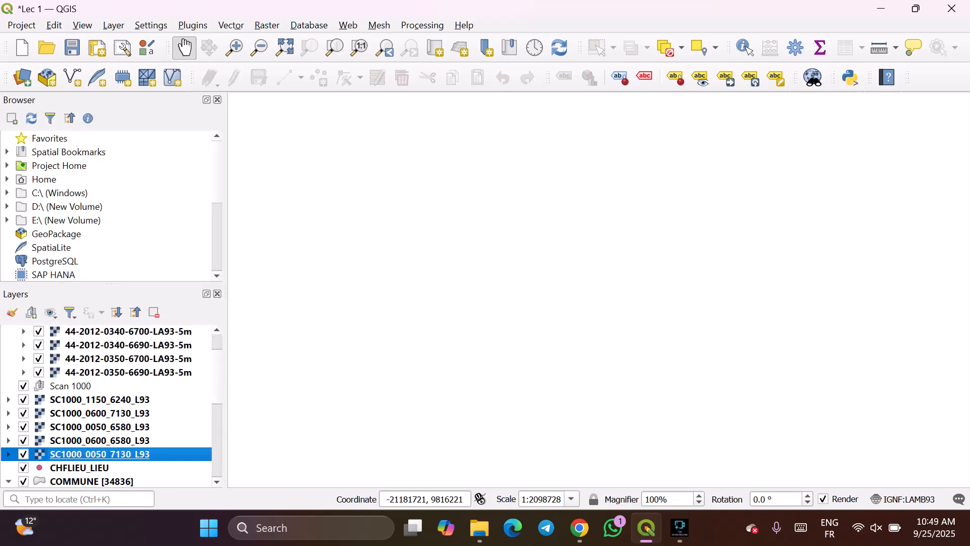
{"action": "scroll", "coordinate": [417, 333], "scroll_direction": "down", "scroll_amount": 2}
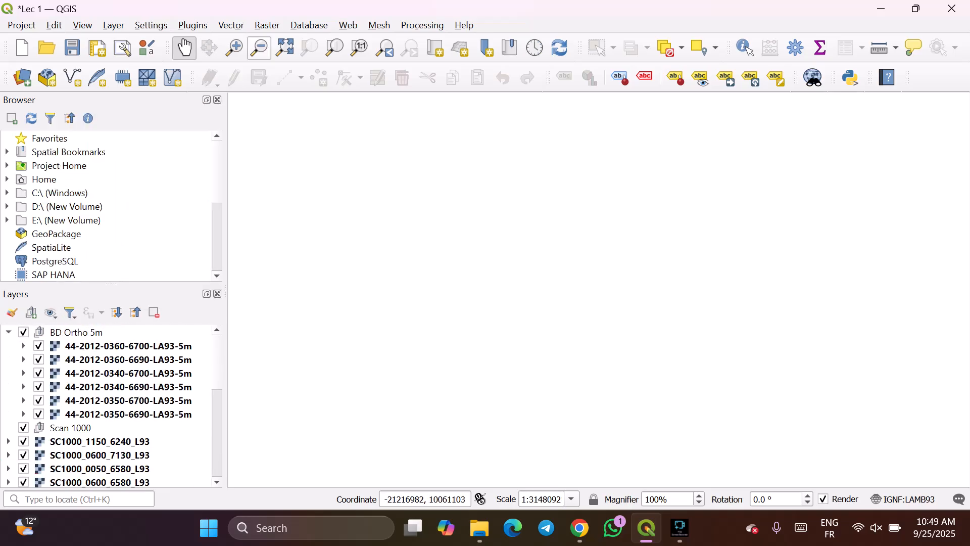
- Show the full map extent, inspect the BD Ortho 5m imagery around Nantes, and hide the BD Ortho 5m group
{"action": "left_click", "coordinate": [285, 47]}
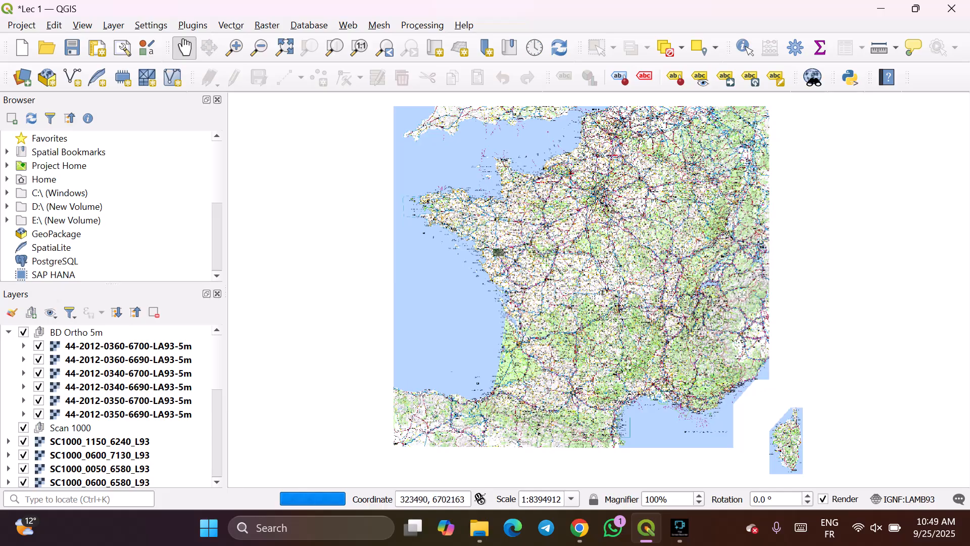
{"action": "scroll", "coordinate": [500, 255], "scroll_direction": "up", "scroll_amount": 7}
{"action": "left_click_drag", "start_coordinate": [473, 222], "coordinate": [572, 374]}
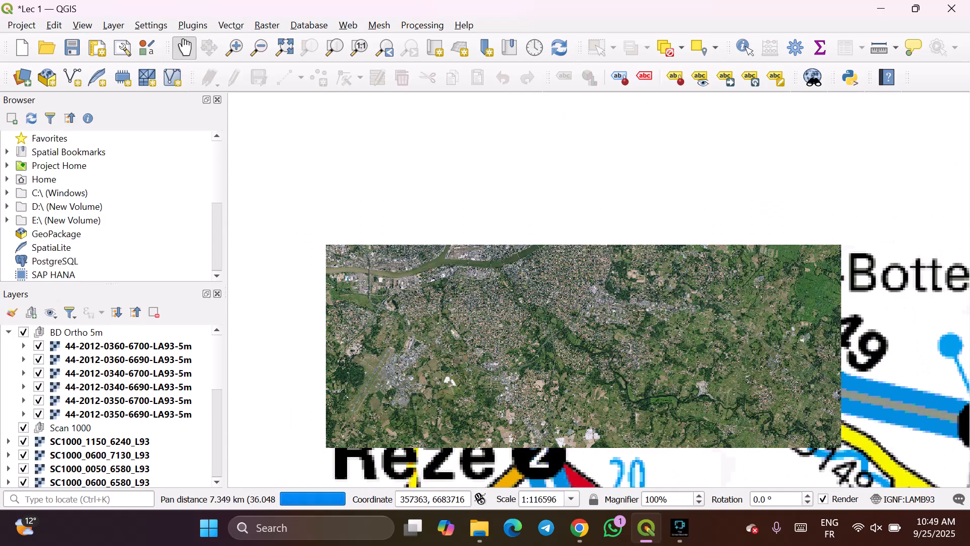
{"action": "scroll", "coordinate": [533, 356], "scroll_direction": "up", "scroll_amount": 3}
{"action": "scroll", "coordinate": [505, 349], "scroll_direction": "down", "scroll_amount": 3}
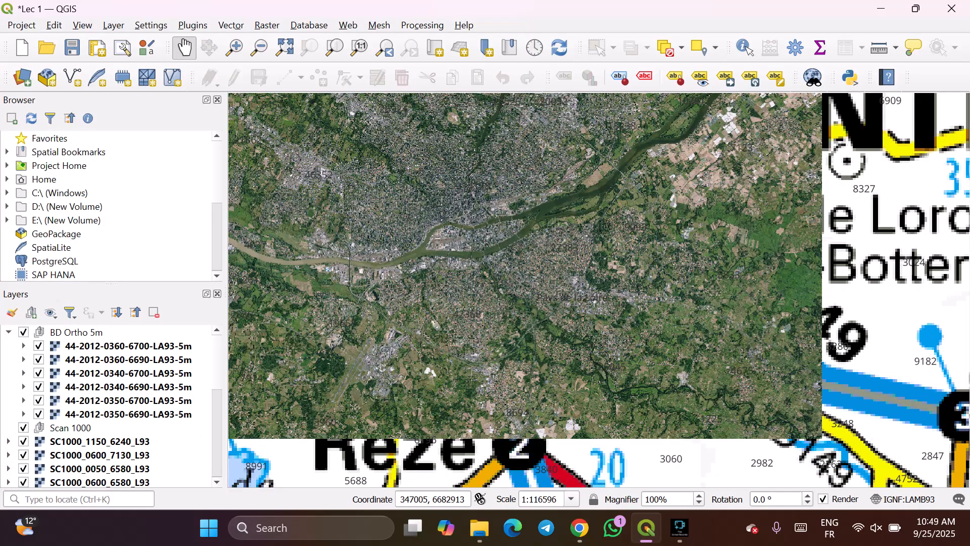
{"action": "left_click", "coordinate": [24, 332]}
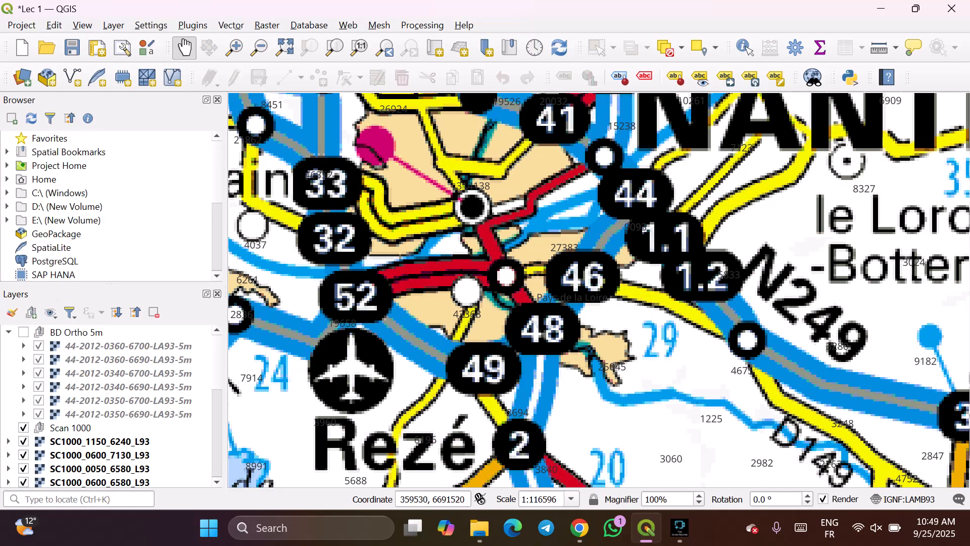
- Examine the SC1000 road map between Nantes, Rennes and Le Mans at several scales, and review the layer list
{"action": "scroll", "coordinate": [506, 268], "scroll_direction": "down", "scroll_amount": 2}
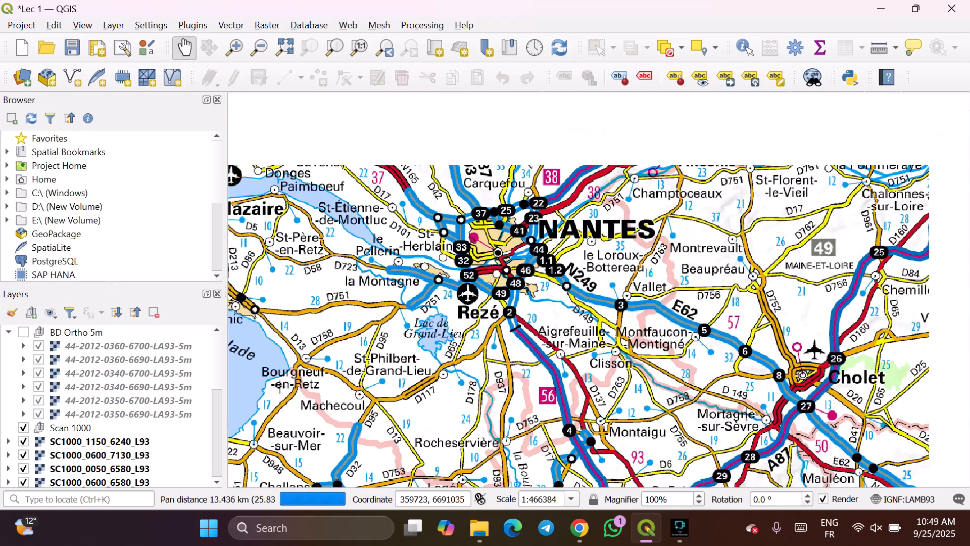
{"action": "left_click_drag", "start_coordinate": [522, 244], "coordinate": [500, 322]}
{"action": "left_click_drag", "start_coordinate": [568, 234], "coordinate": [496, 351]}
{"action": "left_click_drag", "start_coordinate": [532, 221], "coordinate": [448, 405]}
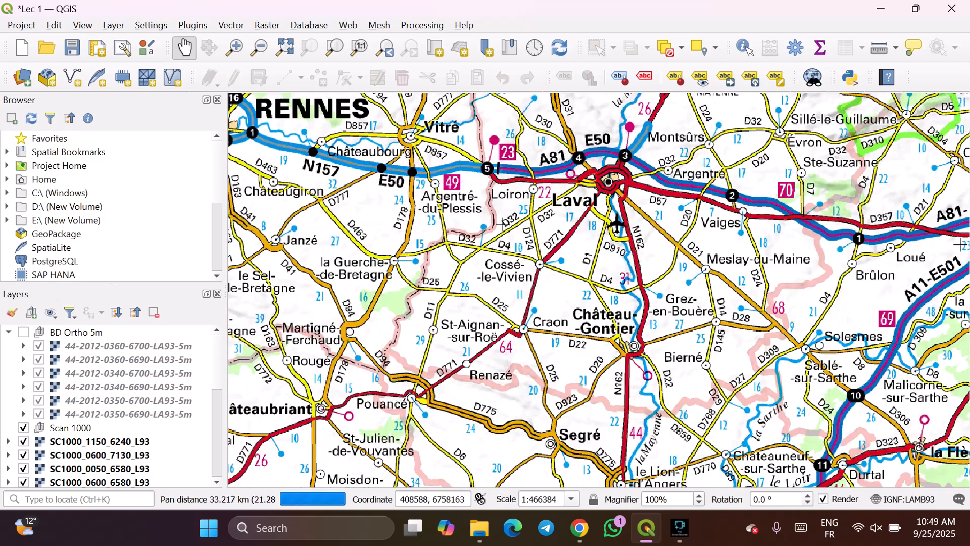
{"action": "left_click_drag", "start_coordinate": [558, 313], "coordinate": [522, 356]}
{"action": "scroll", "coordinate": [465, 266], "scroll_direction": "down", "scroll_amount": 1}
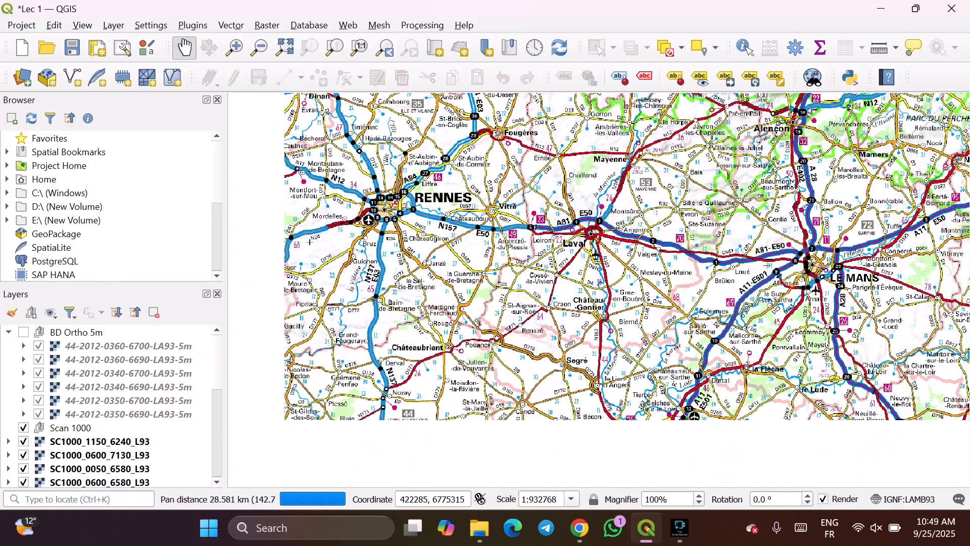
{"action": "left_click_drag", "start_coordinate": [310, 242], "coordinate": [326, 149]}
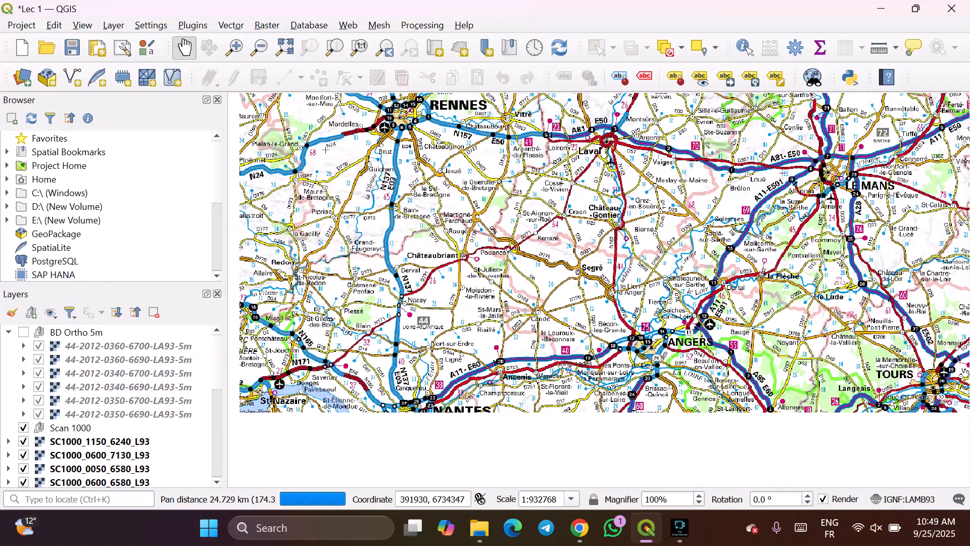
{"action": "left_click_drag", "start_coordinate": [536, 365], "coordinate": [551, 340]}
{"action": "scroll", "coordinate": [443, 375], "scroll_direction": "up", "scroll_amount": 1}
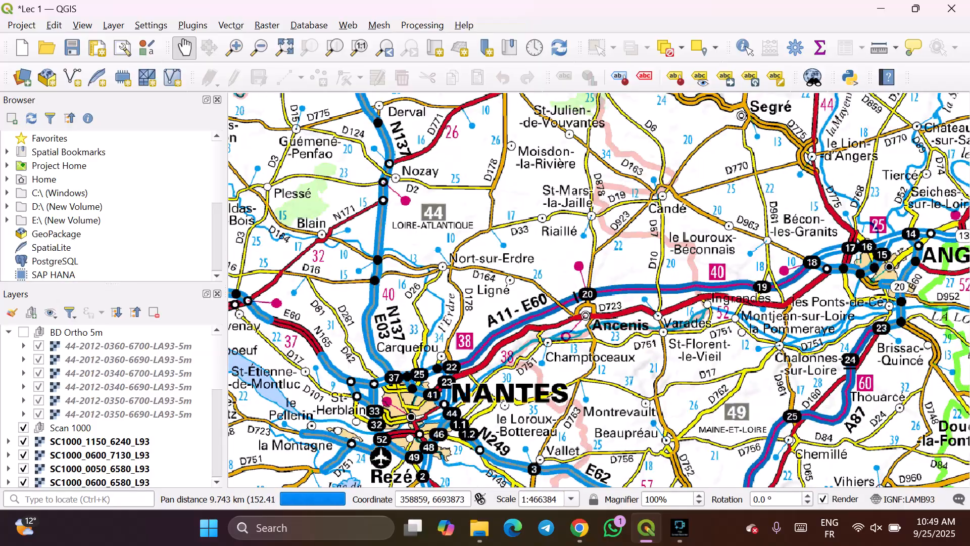
{"action": "scroll", "coordinate": [429, 380], "scroll_direction": "up", "scroll_amount": 1}
{"action": "left_click_drag", "start_coordinate": [437, 270], "coordinate": [586, 319]}
{"action": "scroll", "coordinate": [442, 311], "scroll_direction": "up", "scroll_amount": 1}
{"action": "left_click_drag", "start_coordinate": [527, 462], "coordinate": [452, 282]}
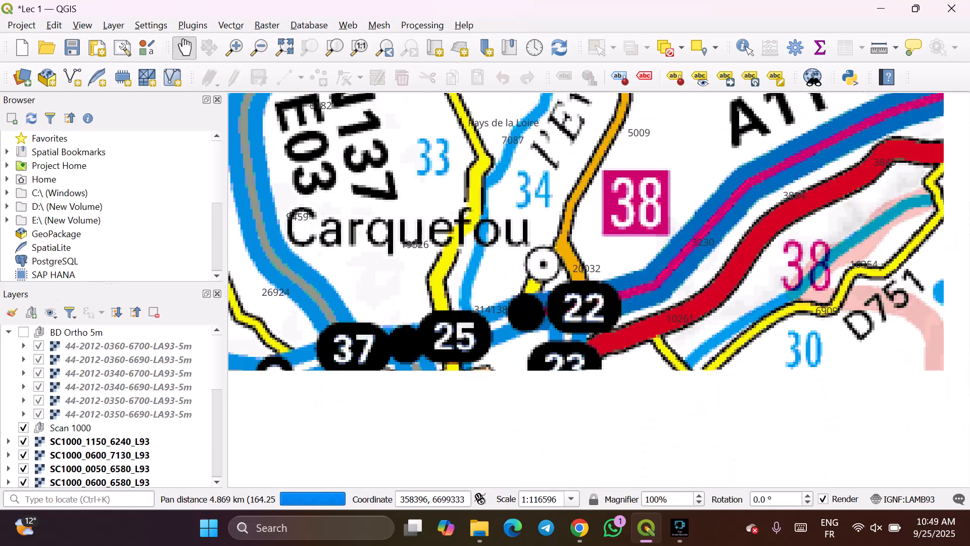
{"action": "scroll", "coordinate": [451, 282], "scroll_direction": "up", "scroll_amount": 1}
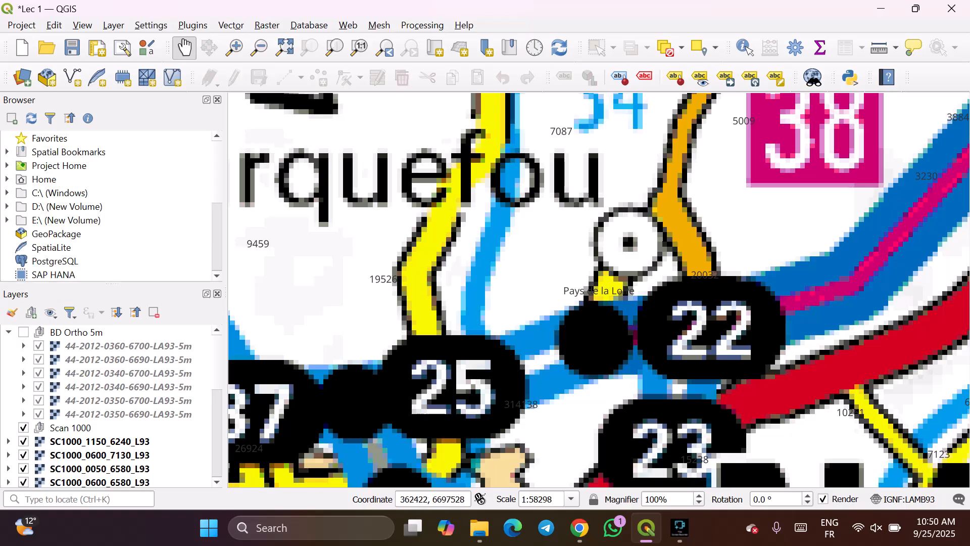
{"action": "scroll", "coordinate": [111, 405], "scroll_direction": "down", "scroll_amount": 6}
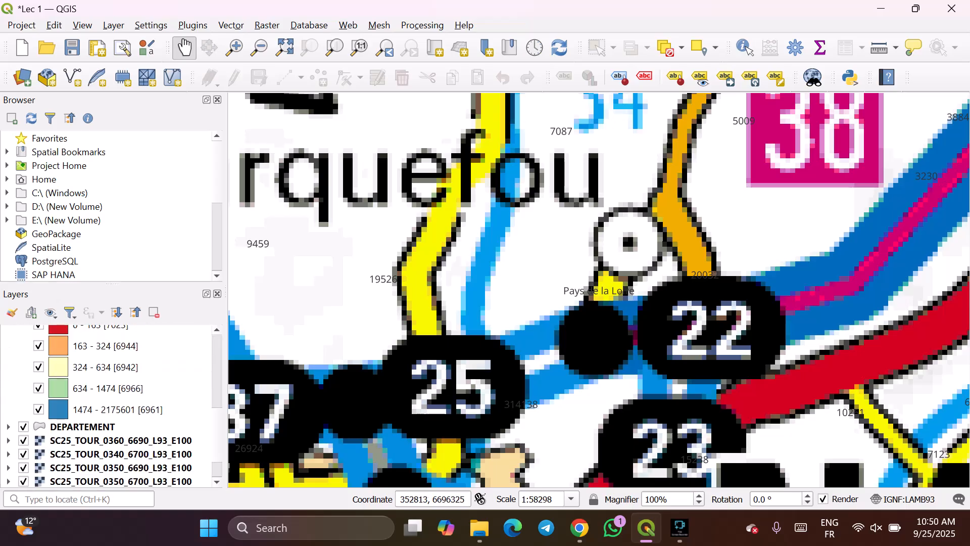
{"action": "scroll", "coordinate": [111, 404], "scroll_direction": "down", "scroll_amount": 1}
{"action": "scroll", "coordinate": [111, 405], "scroll_direction": "up", "scroll_amount": 7}
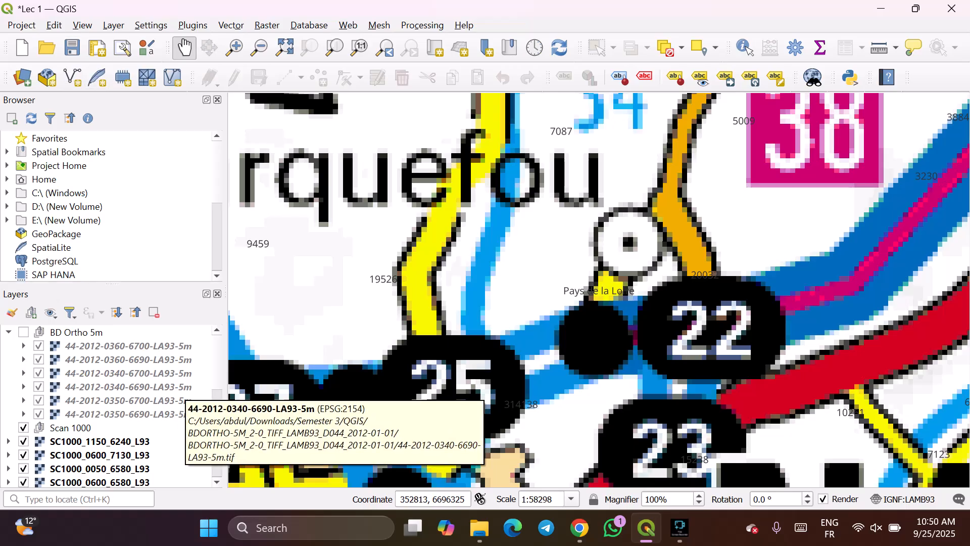
{"action": "scroll", "coordinate": [417, 296], "scroll_direction": "down", "scroll_amount": 2}
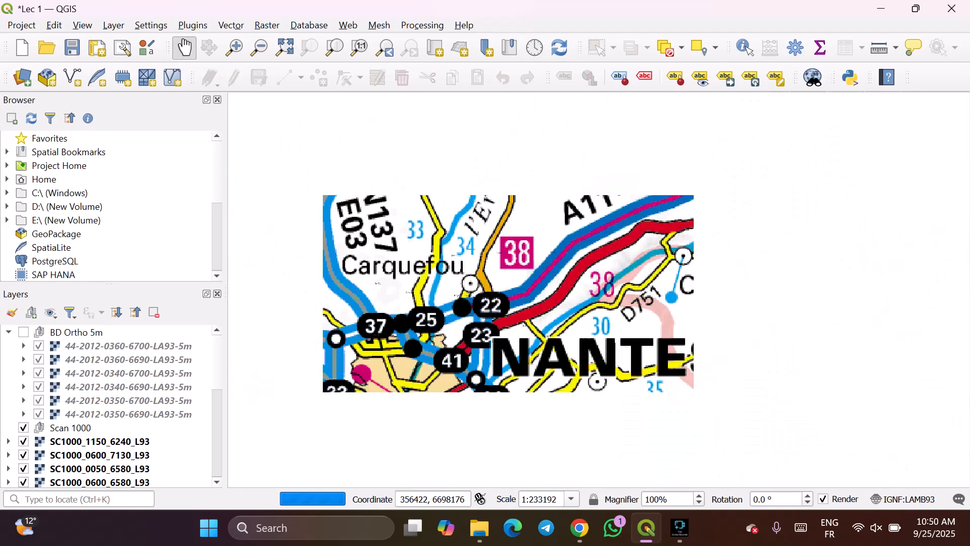
{"action": "scroll", "coordinate": [101, 368], "scroll_direction": "down", "scroll_amount": 3}
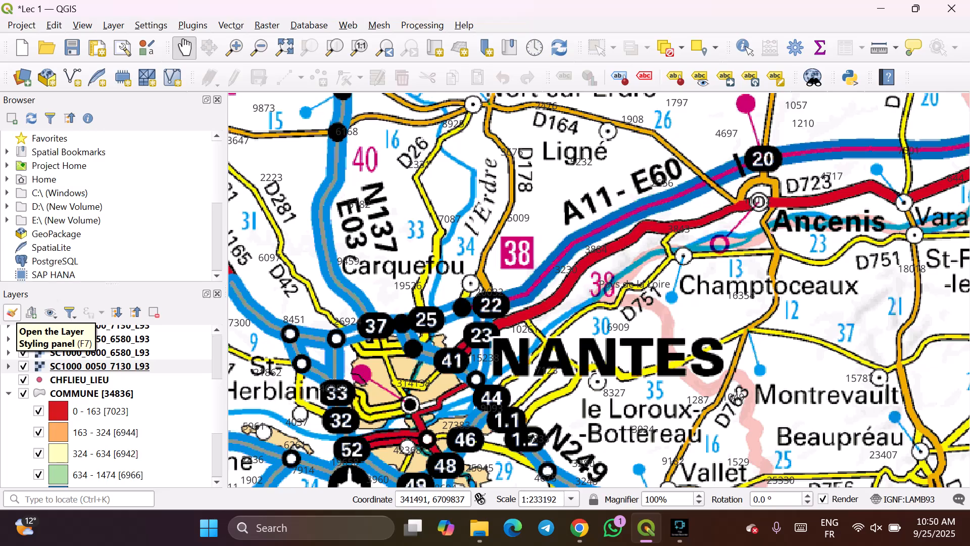
- Start a new shapefile layer and choose ESRI Shapefile as the file type for saving it
{"action": "left_click", "coordinate": [113, 25]}
{"action": "mouse_move", "coordinate": [172, 56]}
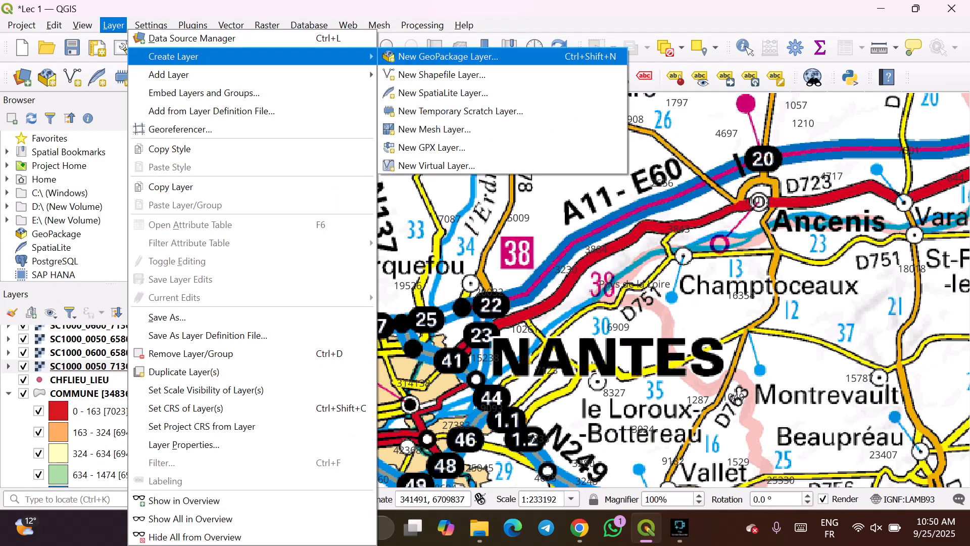
{"action": "left_click", "coordinate": [441, 74]}
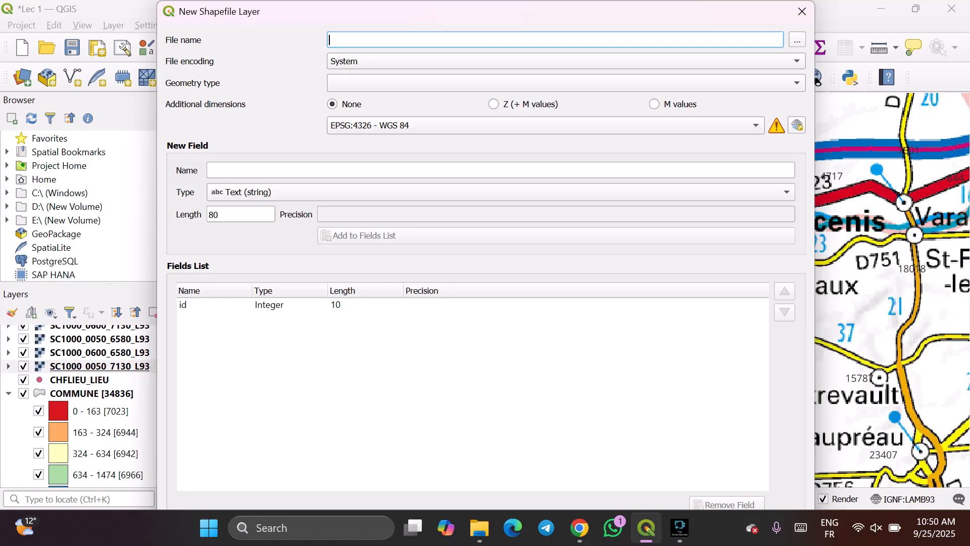
{"action": "left_click", "coordinate": [797, 39]}
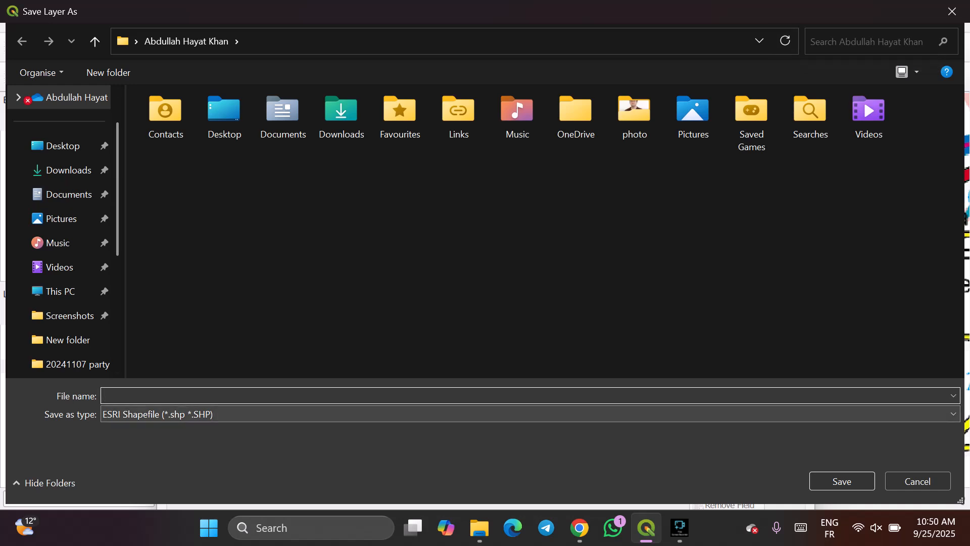
{"action": "left_click", "coordinate": [530, 414]}
{"action": "left_click", "coordinate": [530, 428]}
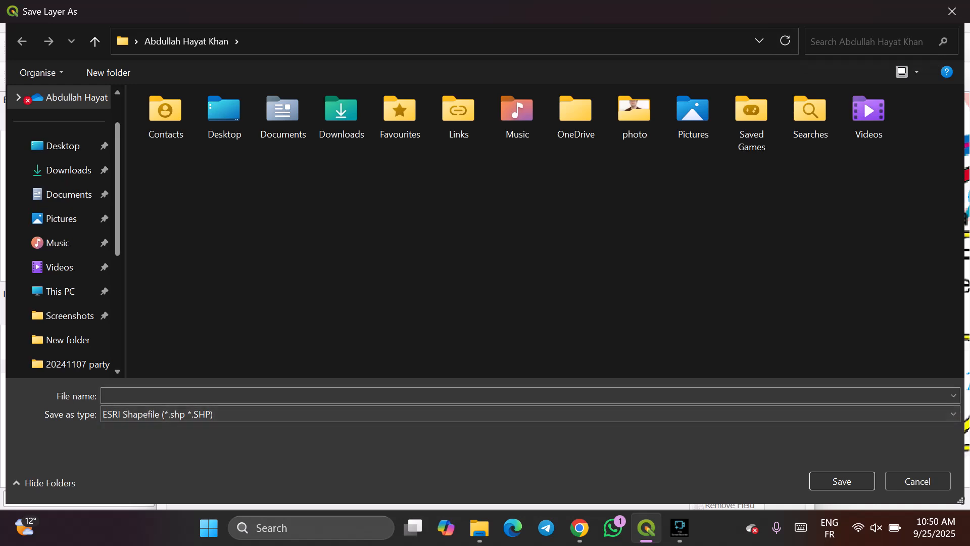
- Set the new shapefile's file name to "IMT atlantique" in Downloads > Semester 3 > QGIS > New folder
{"action": "left_click", "coordinate": [68, 169]}
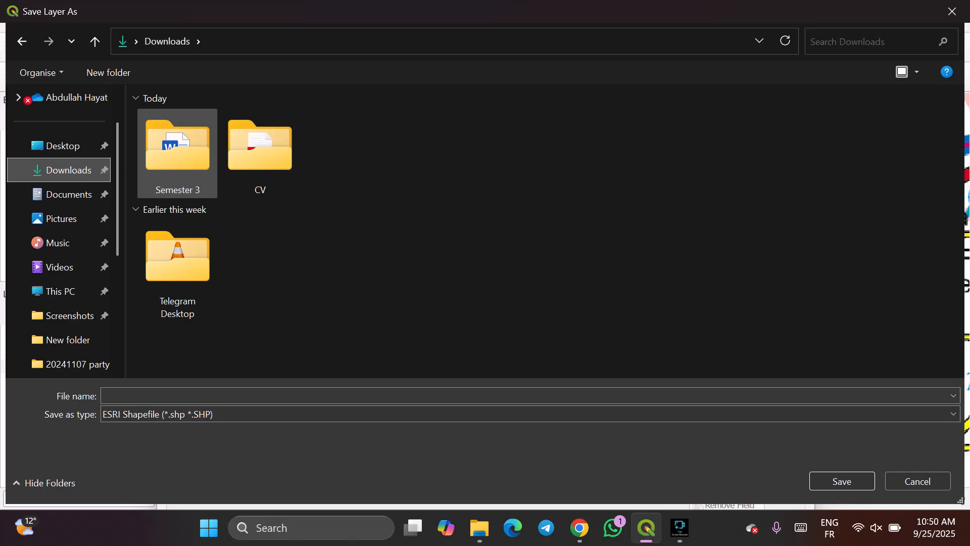
{"action": "key", "text": "Return"}
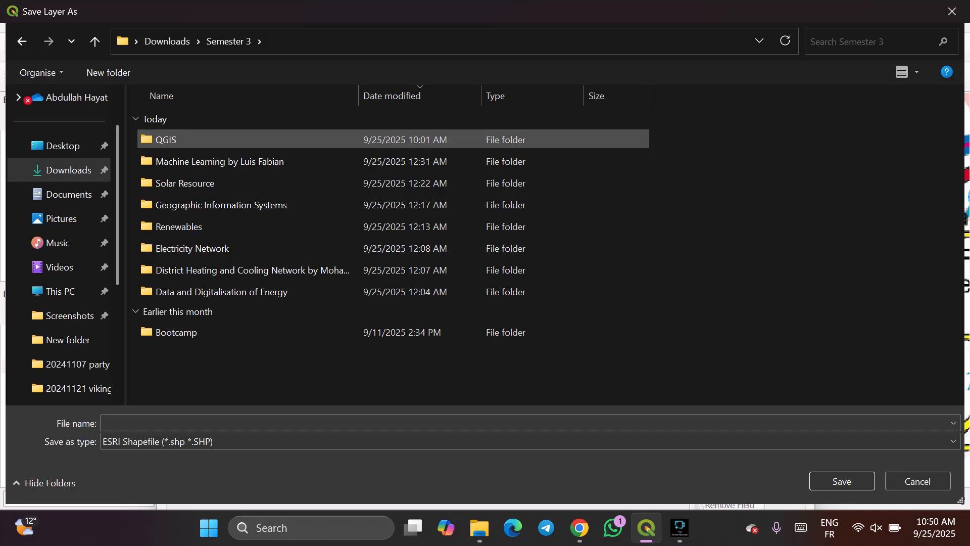
{"action": "double_click", "coordinate": [202, 140]}
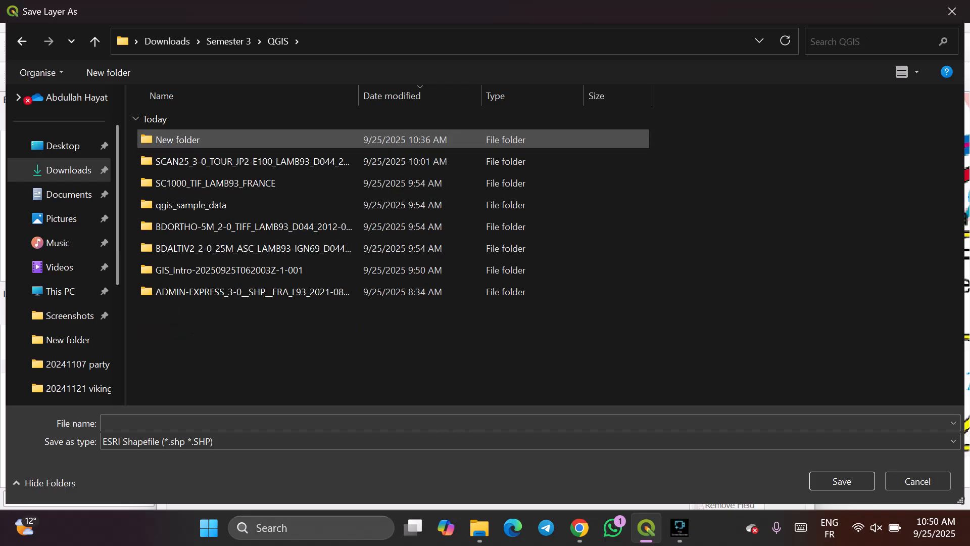
{"action": "double_click", "coordinate": [202, 139]}
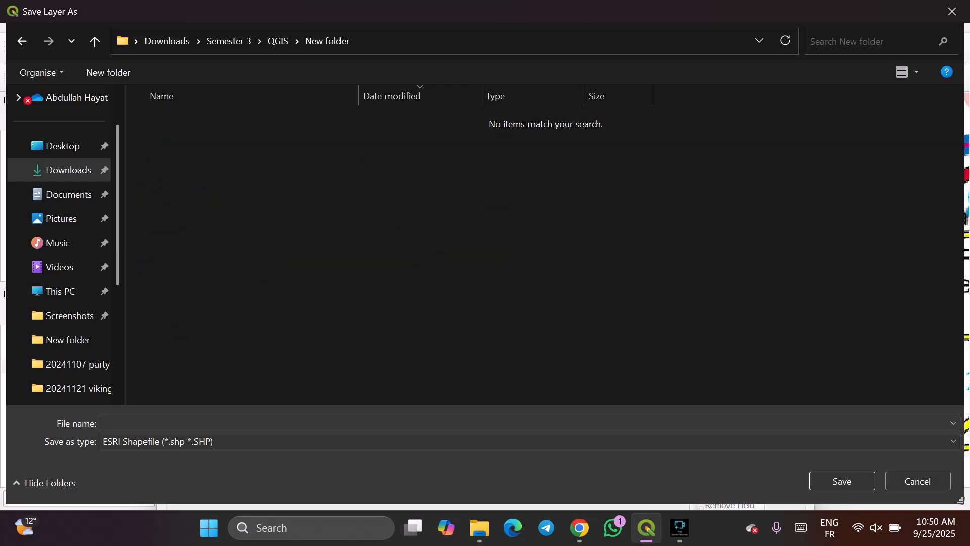
{"action": "type", "text": "IMT"}
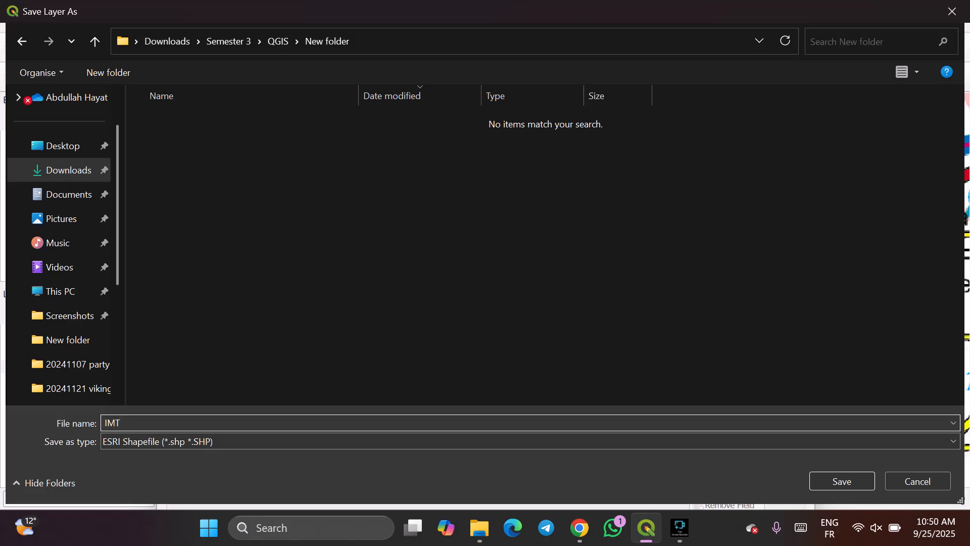
{"action": "type", "text": " atlantique"}
{"action": "key", "text": "Return"}
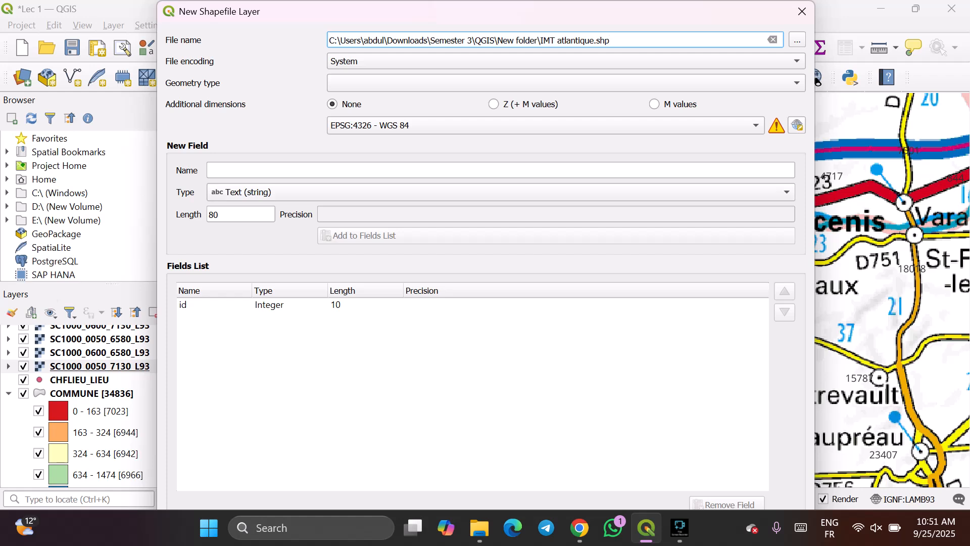
- Add a Text (string) field named NOM with length 80 to the new shapefile's fields
{"action": "left_click", "coordinate": [209, 170]}
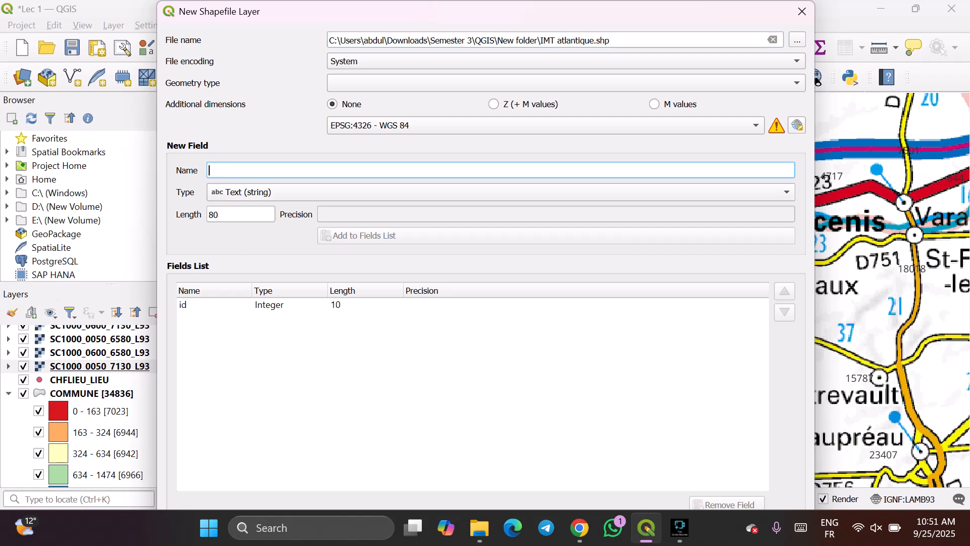
{"action": "type", "text": "N"}
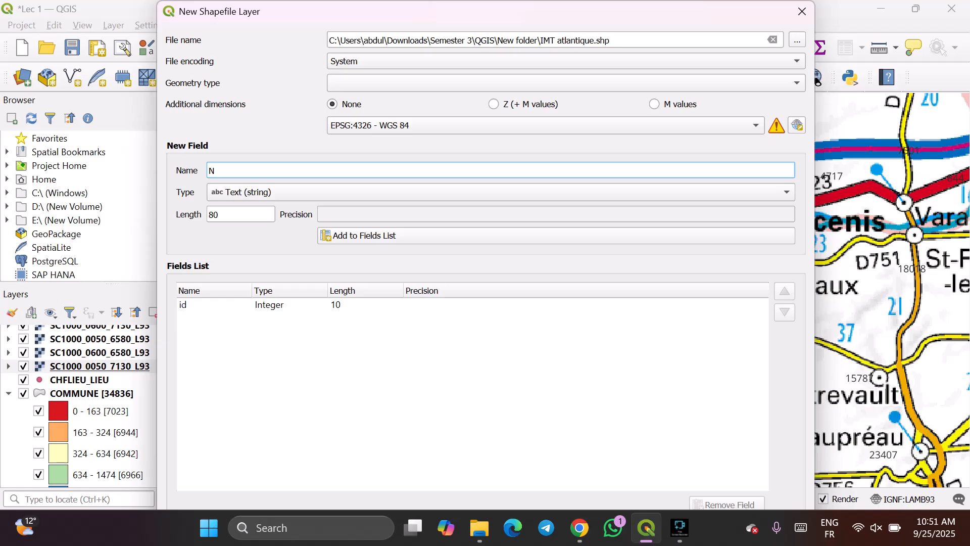
{"action": "type", "text": "OM"}
{"action": "key", "text": "Return"}
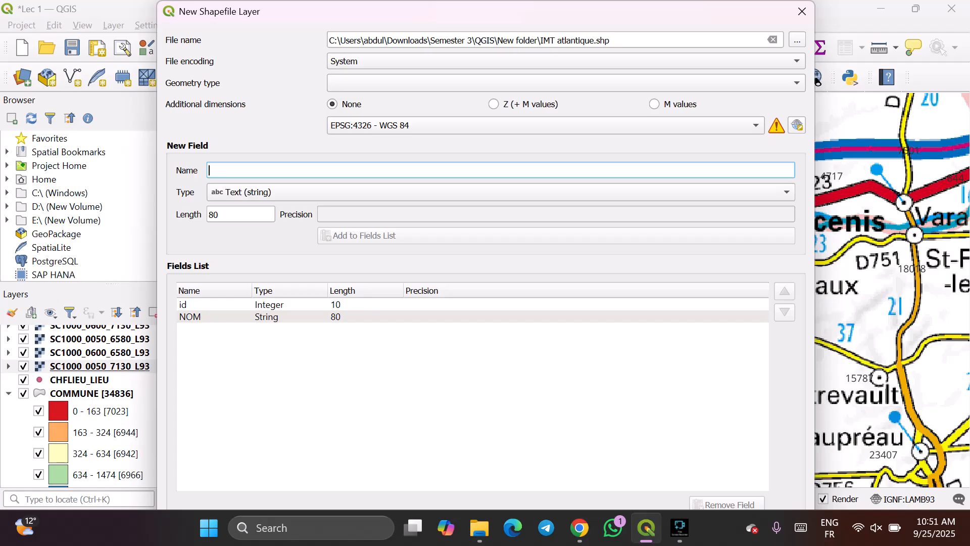
{"action": "left_click_drag", "start_coordinate": [454, 11], "coordinate": [455, 78]}
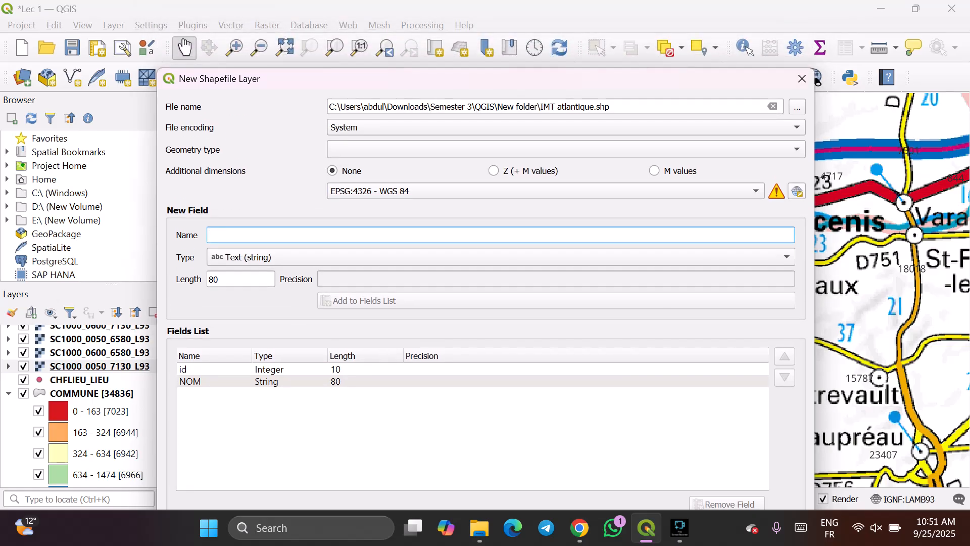
{"action": "left_click_drag", "start_coordinate": [320, 78], "coordinate": [333, 12]}
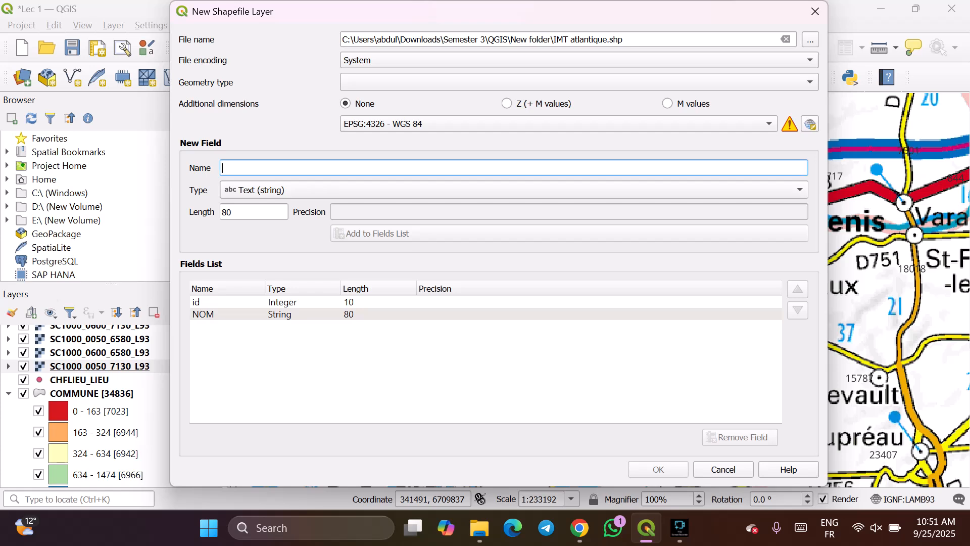
- Discard the new shapefile definition without creating the layer, and look through the layer list
{"action": "key", "text": "Escape"}
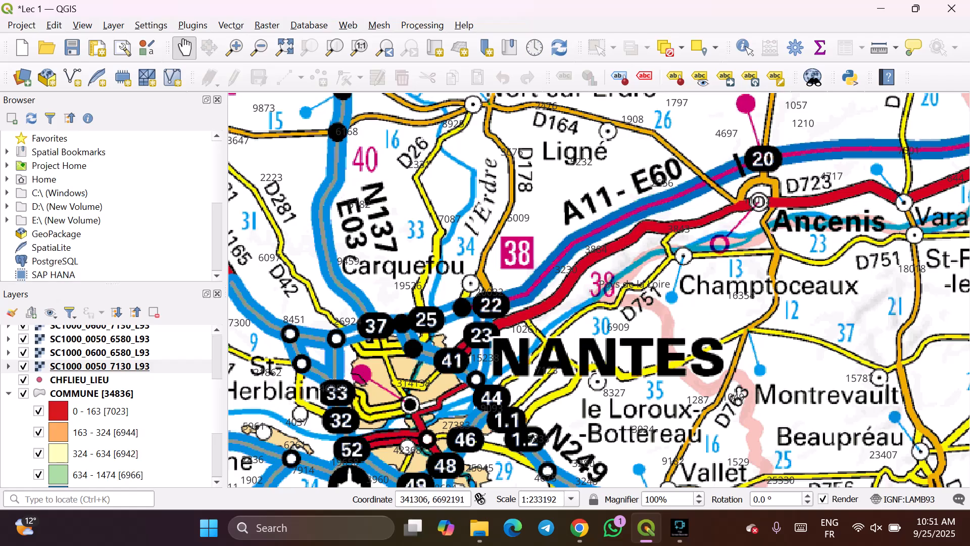
{"action": "scroll", "coordinate": [112, 404], "scroll_direction": "up", "scroll_amount": 3}
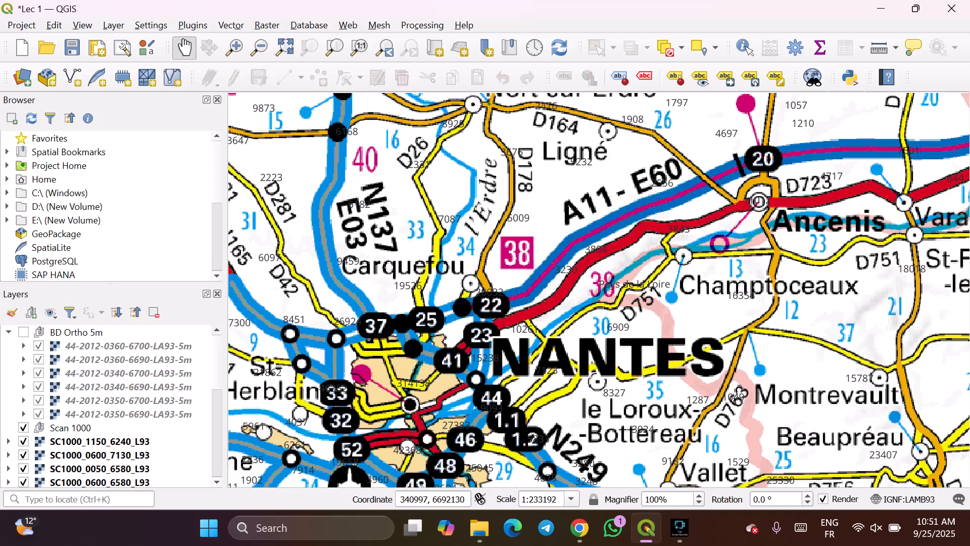
{"action": "key", "text": "Down"}
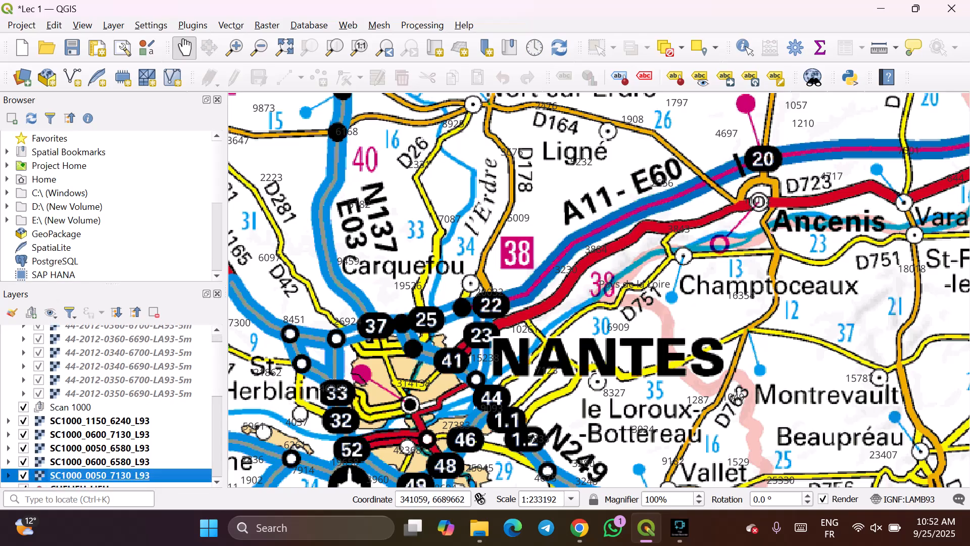
{"action": "scroll", "coordinate": [106, 404], "scroll_direction": "up", "scroll_amount": 1}
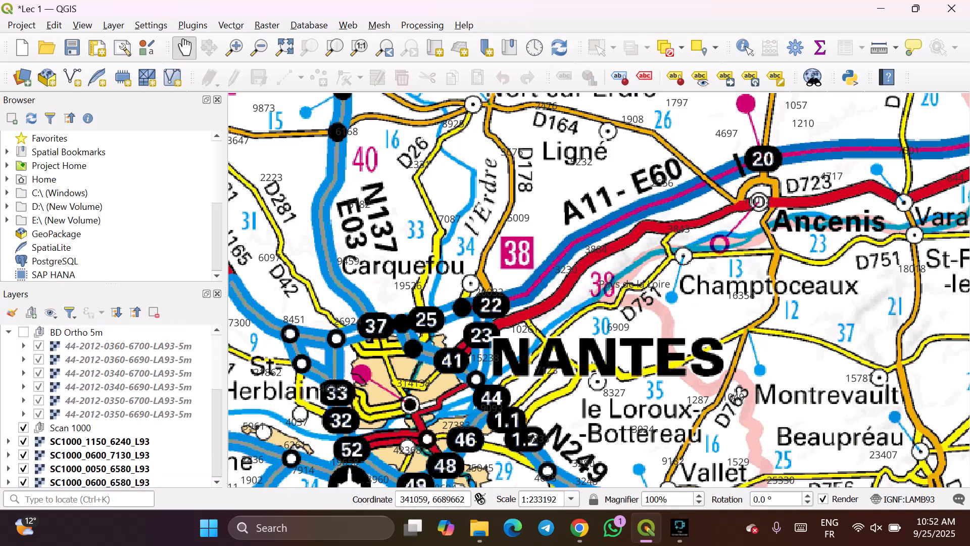
{"action": "scroll", "coordinate": [106, 404], "scroll_direction": "down", "scroll_amount": 6}
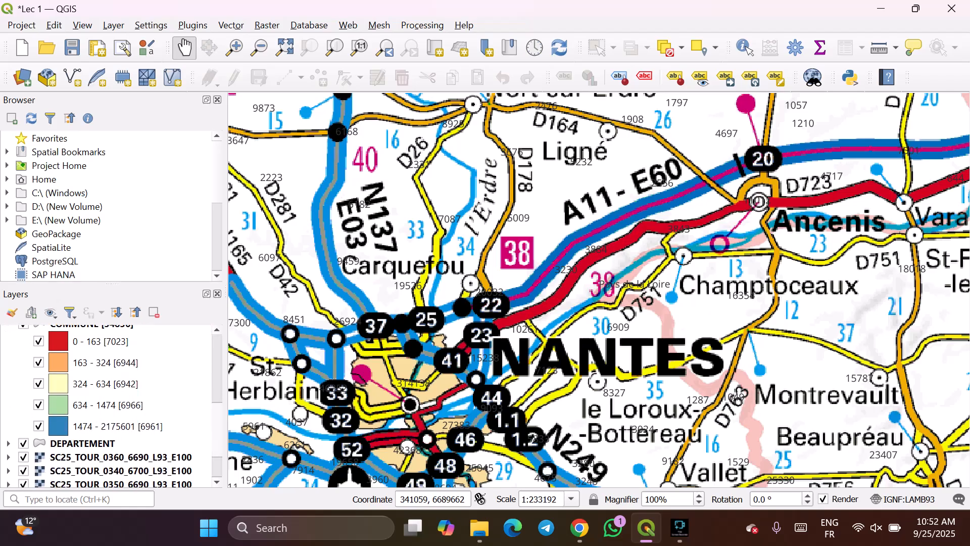
{"action": "scroll", "coordinate": [106, 404], "scroll_direction": "up", "scroll_amount": 6}
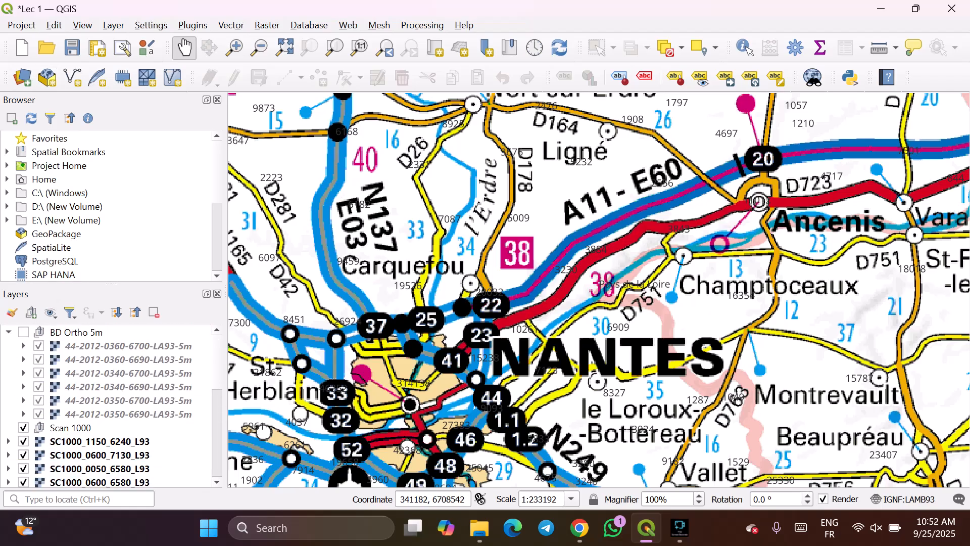
- Start defining a new shapefile layer again
{"action": "key", "text": "alt+e"}
{"action": "key", "text": "Right"}
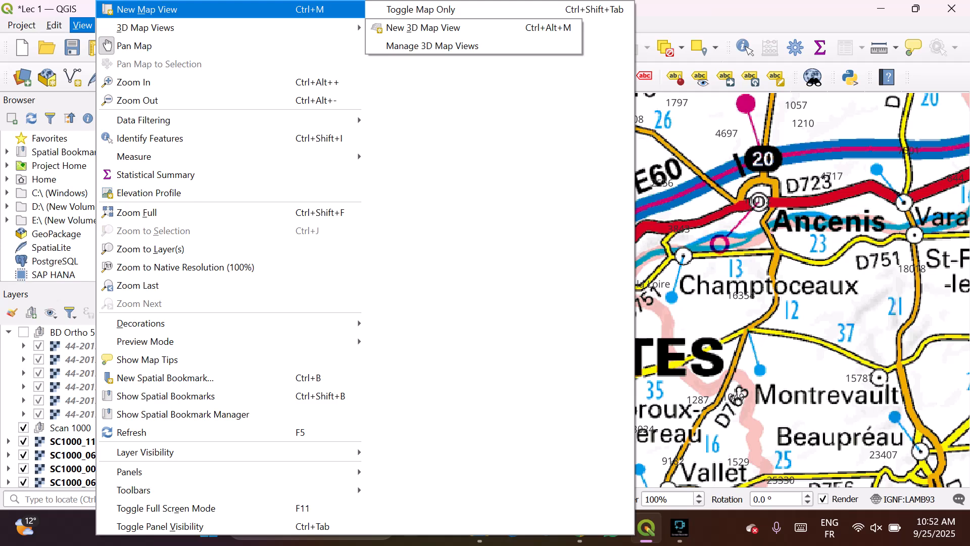
{"action": "key", "text": "Escape"}
{"action": "key", "text": "Right"}
{"action": "key", "text": "Down"}
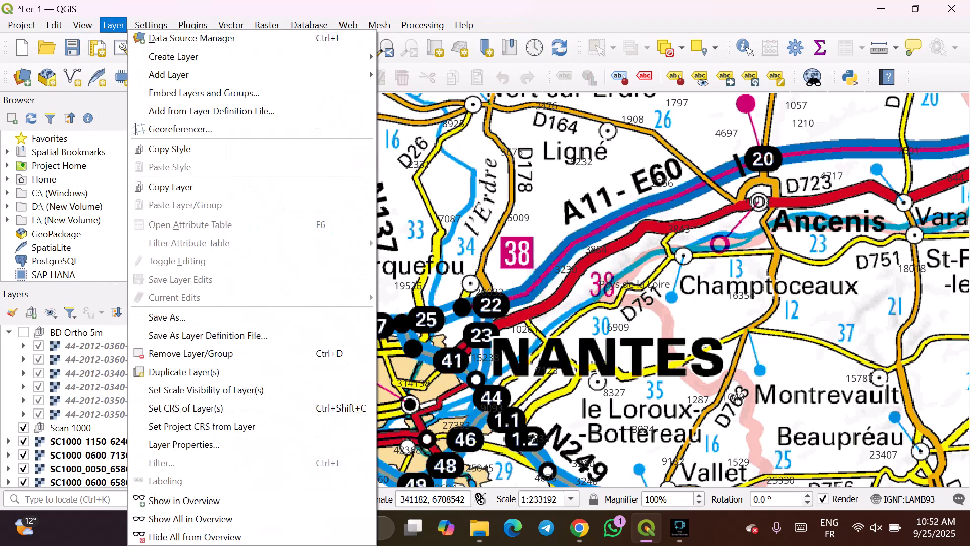
{"action": "key", "text": "Right"}
{"action": "key", "text": "Left"}
{"action": "key", "text": "Down"}
{"action": "key", "text": "Down"}
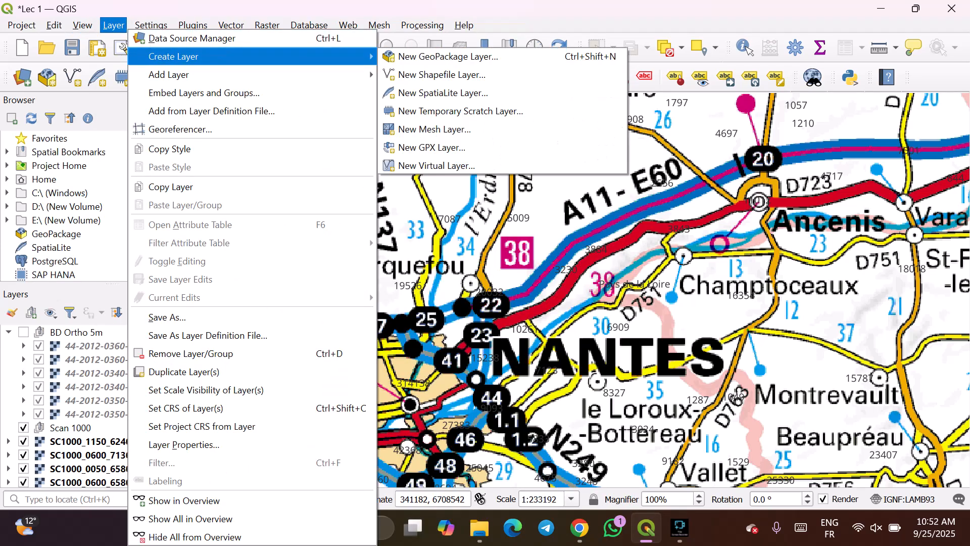
{"action": "key", "text": "Right"}
{"action": "key", "text": "Down"}
{"action": "key", "text": "Return"}
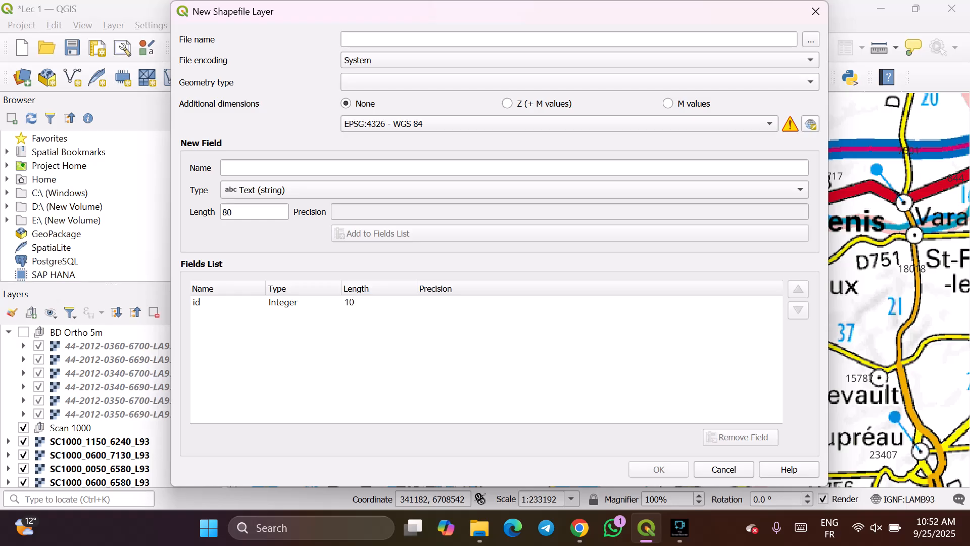
- Set the new shapefile's file name to IMT in Downloads > Semester 3 > QGIS > New folder, saved as ESRI Shapefile
{"action": "type", "text": "IMT"}
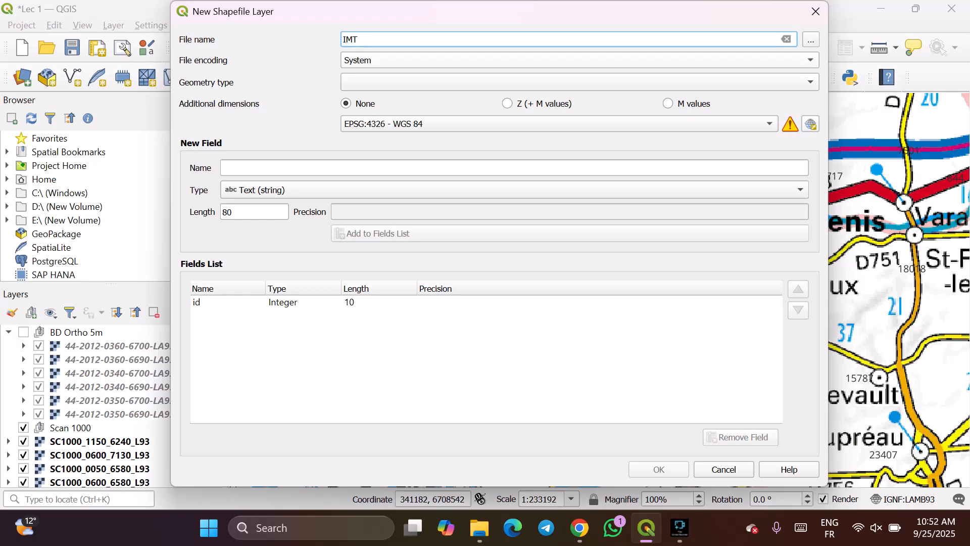
{"action": "left_click", "coordinate": [810, 39]}
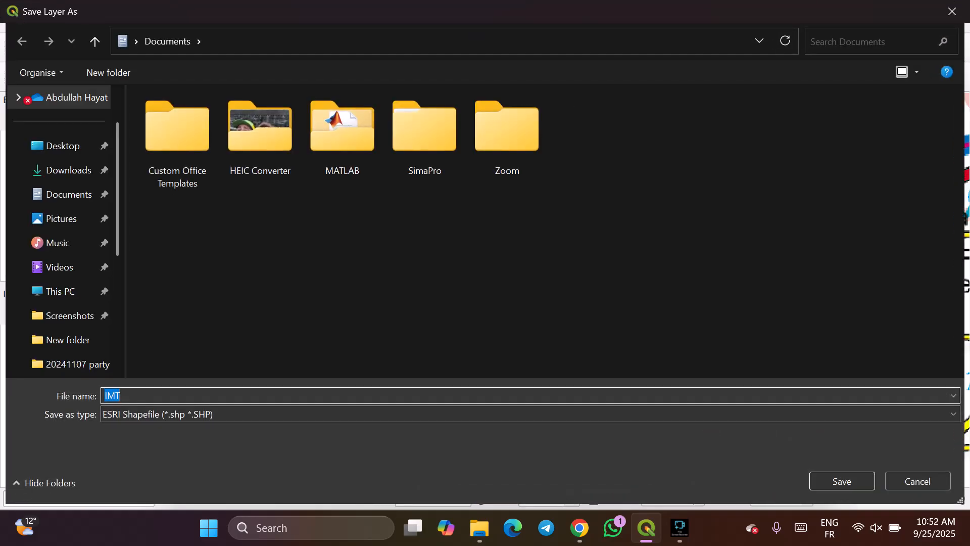
{"action": "left_click", "coordinate": [68, 170]}
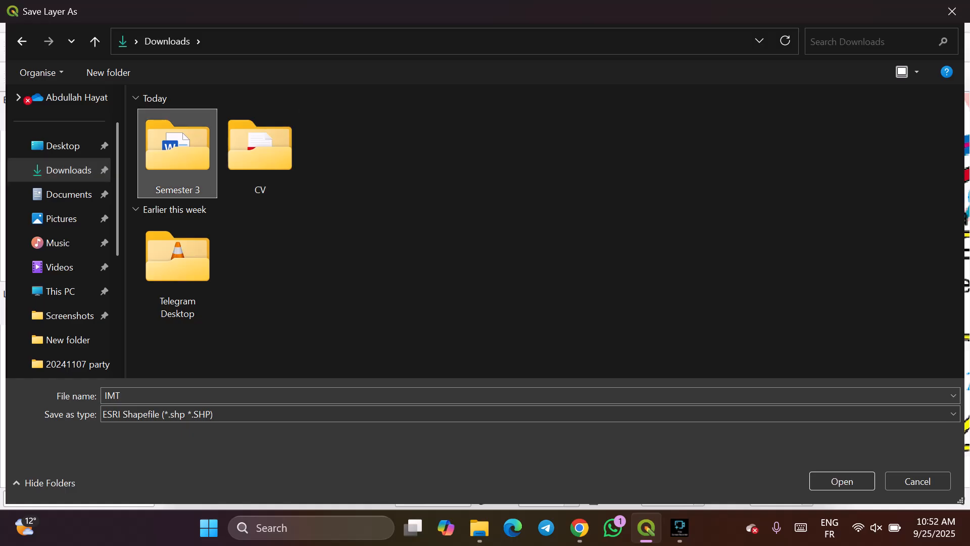
{"action": "double_click", "coordinate": [177, 152]}
{"action": "double_click", "coordinate": [167, 136]}
{"action": "double_click", "coordinate": [167, 136]}
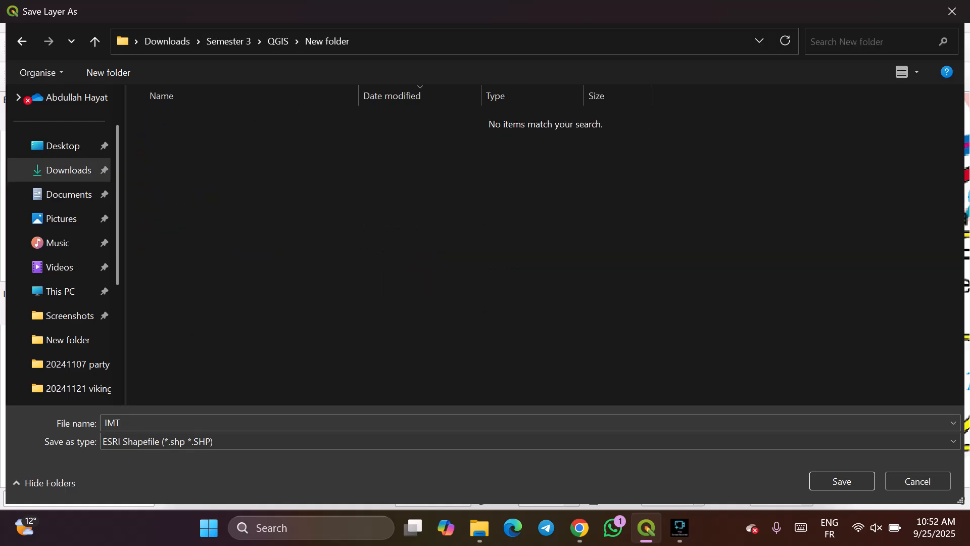
{"action": "left_click", "coordinate": [213, 423]}
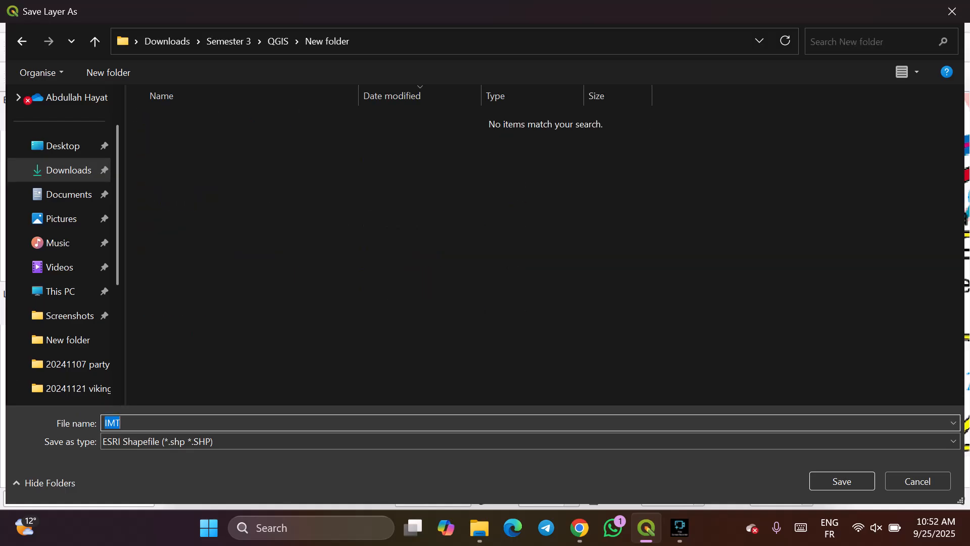
{"action": "key", "text": "Return"}
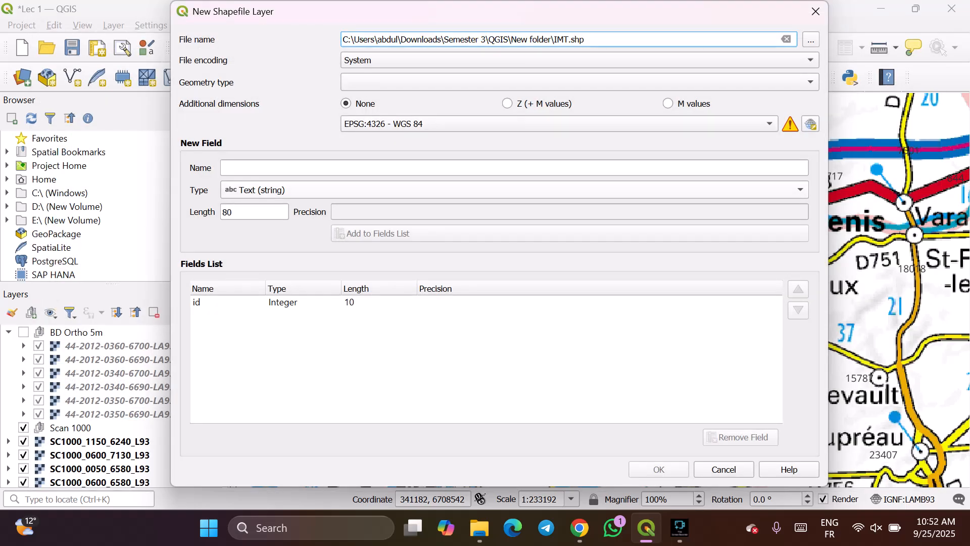
- Add a Text (string) field named NOM with length 80 to the IMT shapefile's fields list
{"action": "left_click", "coordinate": [223, 168]}
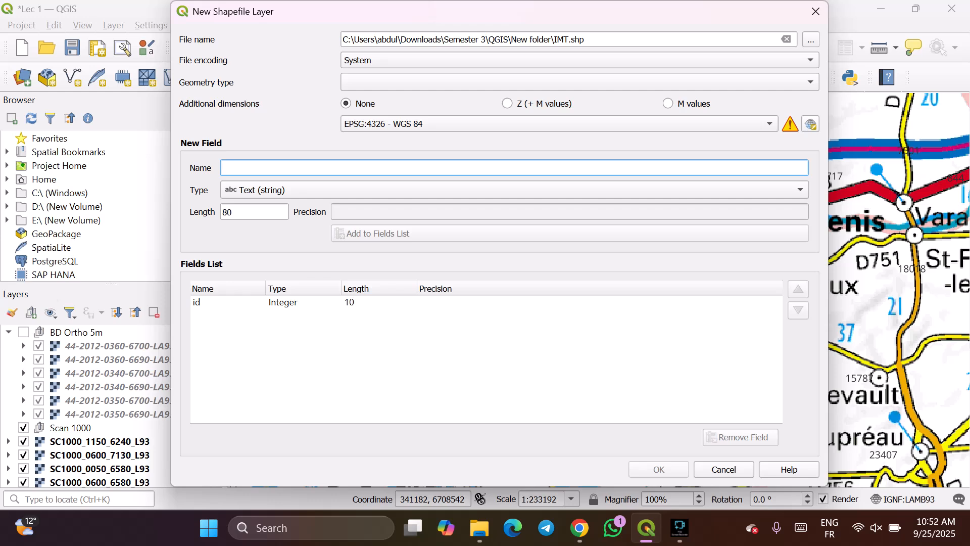
{"action": "type", "text": "NOM"}
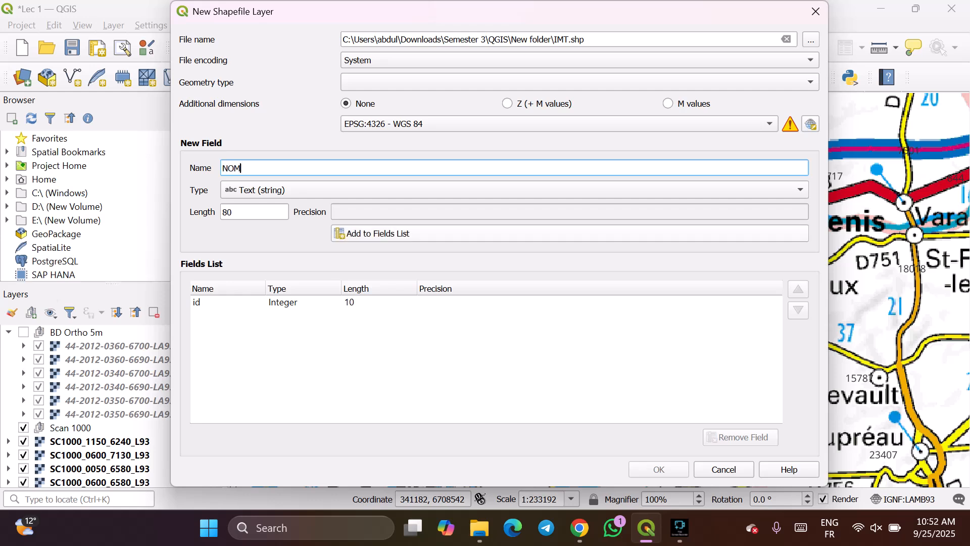
{"action": "key", "text": "Return"}
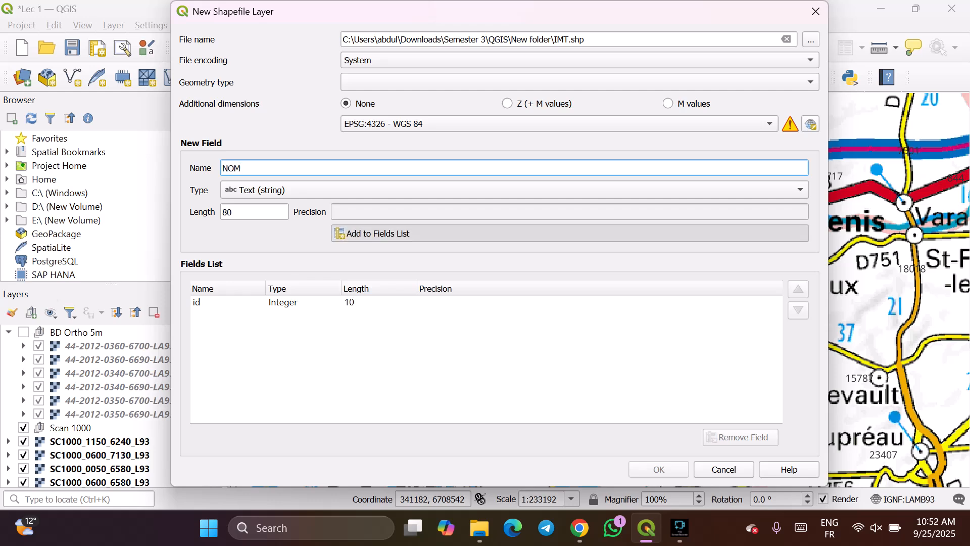
{"action": "left_click", "coordinate": [202, 302]}
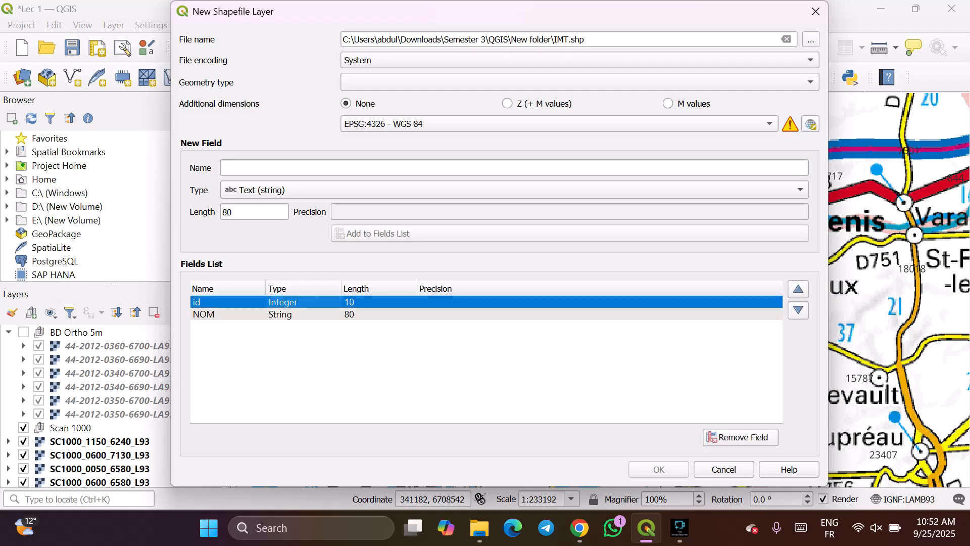
{"action": "left_click", "coordinate": [203, 313]}
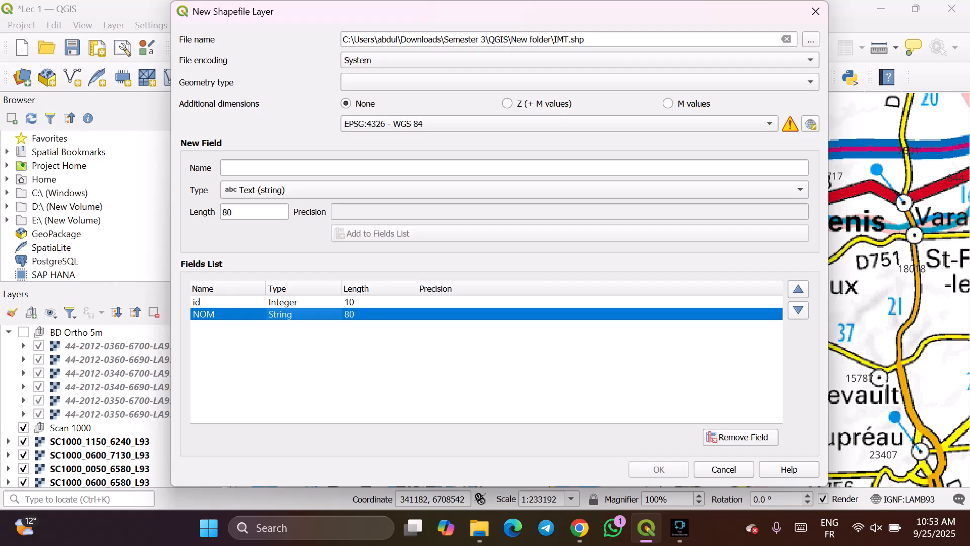
- Set the new shapefile's coordinate reference system to the project CRS, IGNF:LAMB93 - RGF93 Lambert 93
{"action": "left_click", "coordinate": [555, 124]}
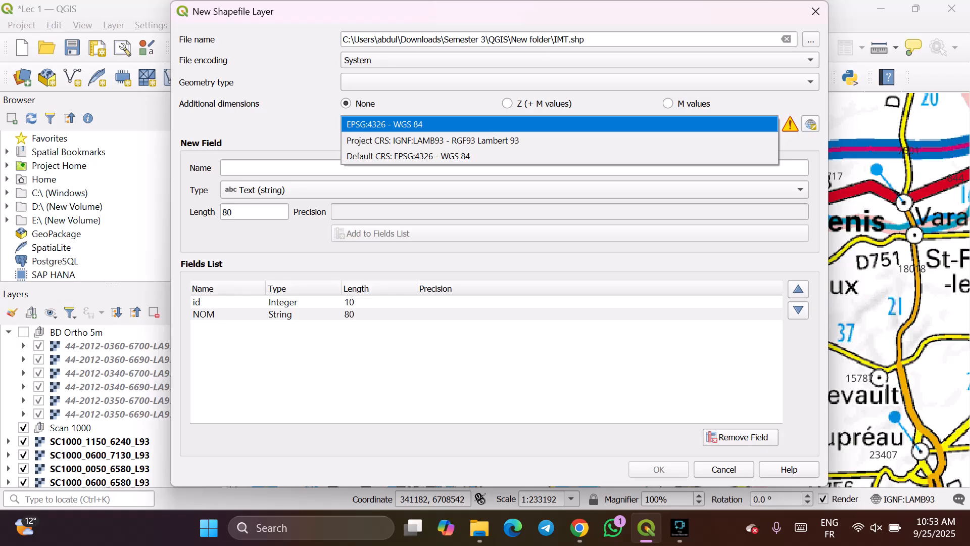
{"action": "key", "text": "Escape"}
{"action": "left_click", "coordinate": [232, 314]}
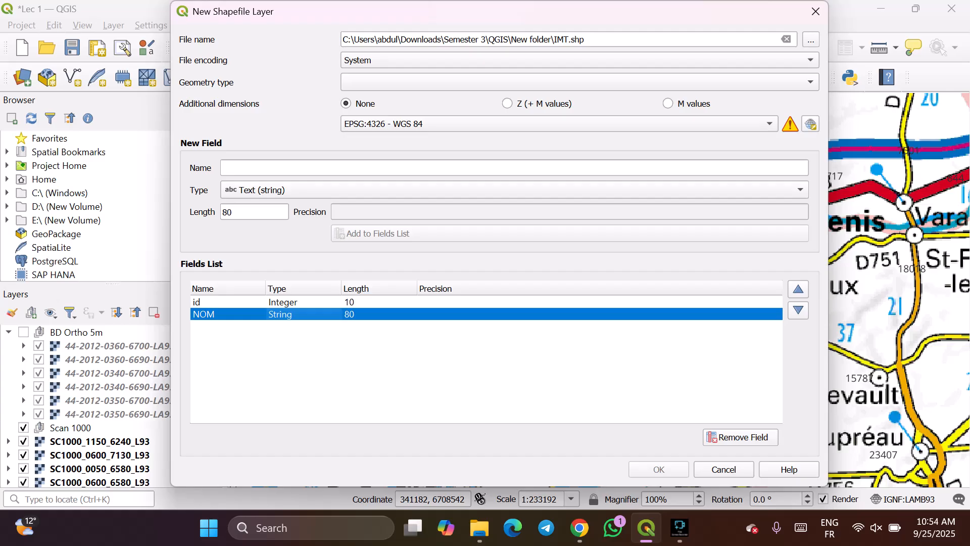
{"action": "left_click", "coordinate": [555, 124]}
{"action": "key", "text": "Down"}
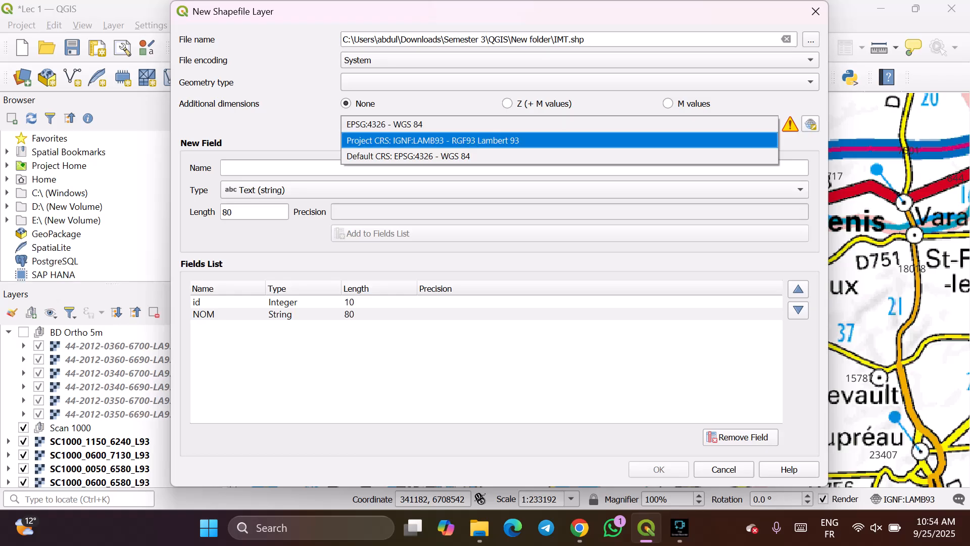
{"action": "key", "text": "Return"}
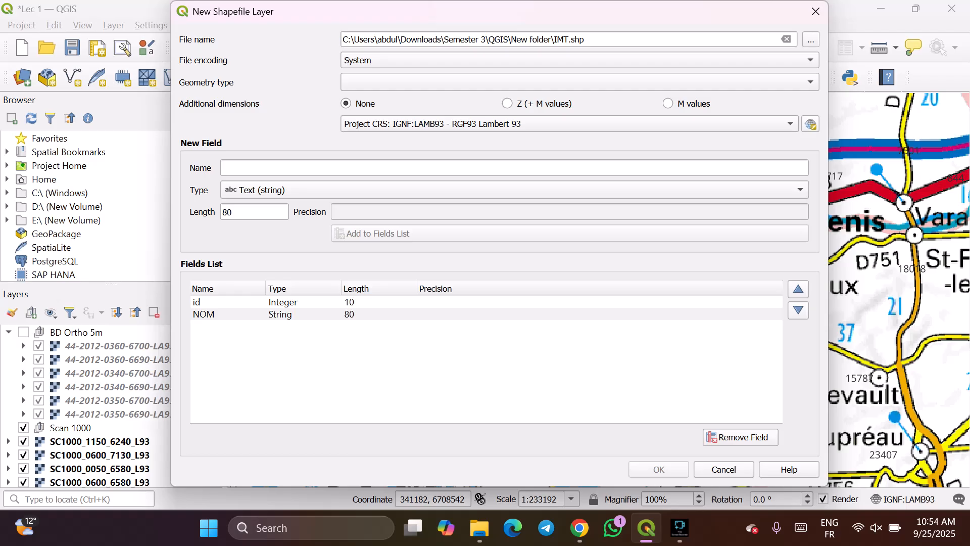
- Set the geometry type to Polygon and create the IMT shapefile layer
{"action": "key", "text": "alt+Down"}
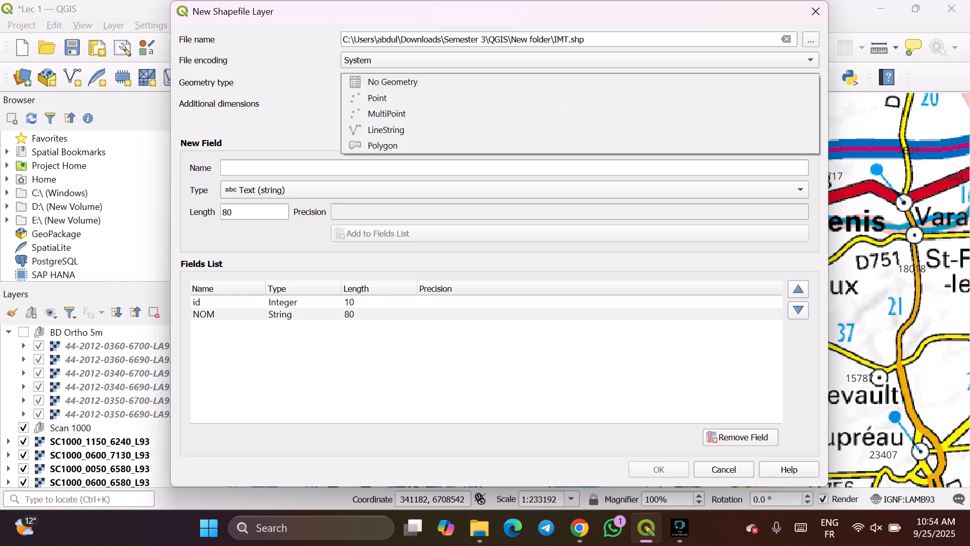
{"action": "key", "text": "Down"}
{"action": "key", "text": "Down"}
{"action": "key", "text": "Down"}
{"action": "key", "text": "Down"}
{"action": "key", "text": "Return"}
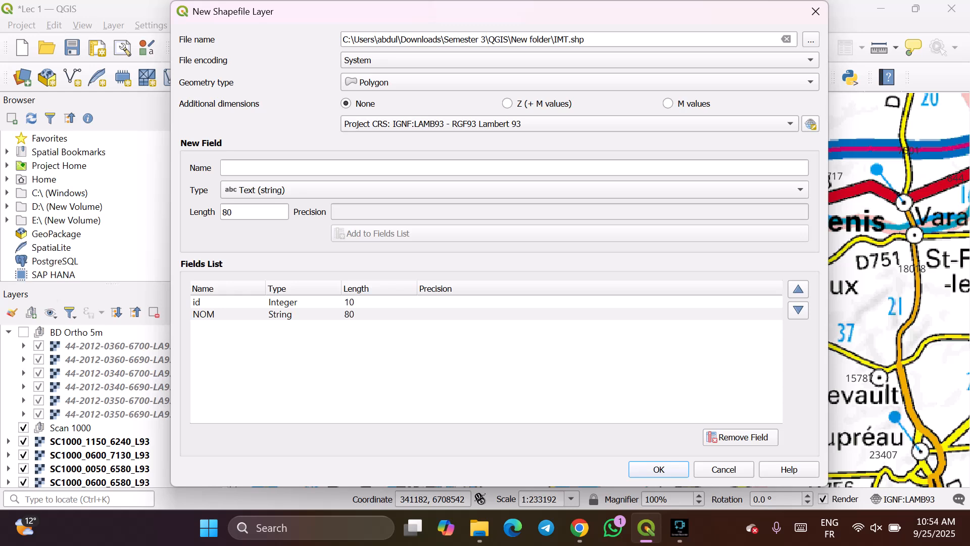
{"action": "key", "text": "Return"}
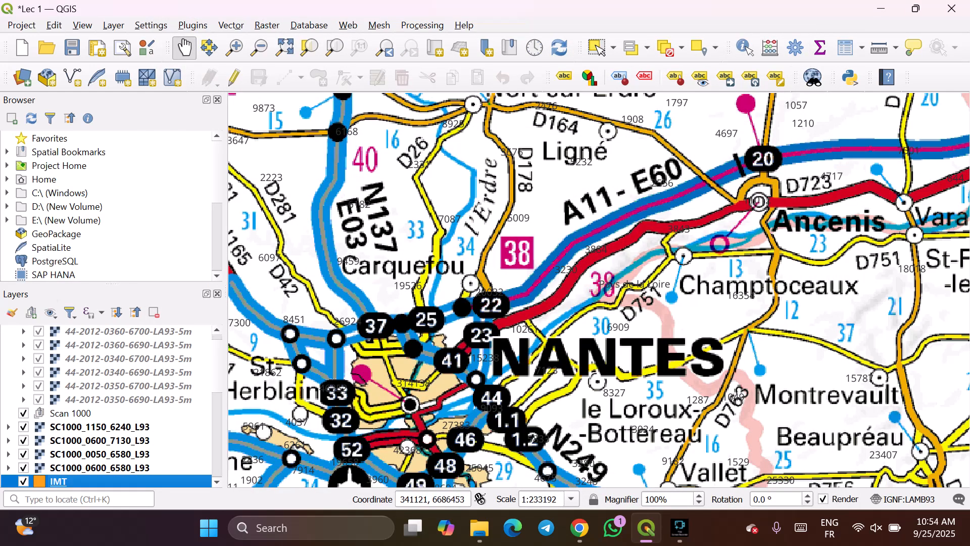
- Review the symbology properties of the IMT layer, leaving them as they are
{"action": "scroll", "coordinate": [106, 404], "scroll_direction": "down", "scroll_amount": 1}
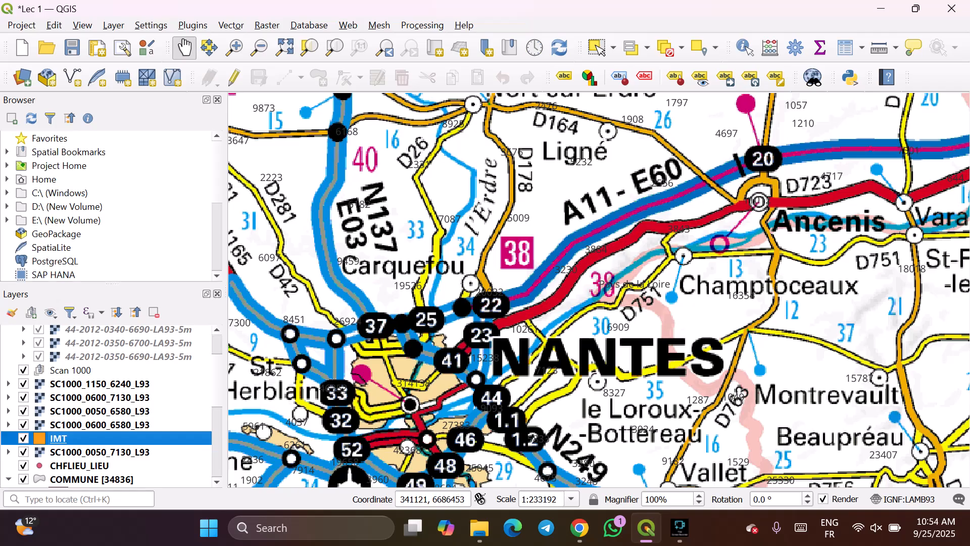
{"action": "double_click", "coordinate": [126, 438]}
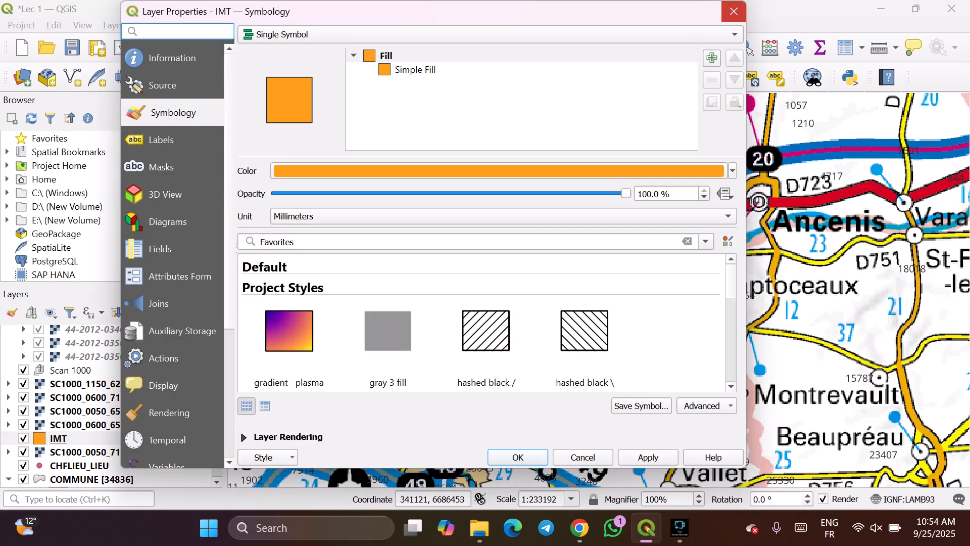
{"action": "left_click", "coordinate": [733, 11]}
- Examine the road map around Nantes and Carquefou at several scales to locate the area of interest
{"action": "scroll", "coordinate": [657, 283], "scroll_direction": "down", "scroll_amount": 2}
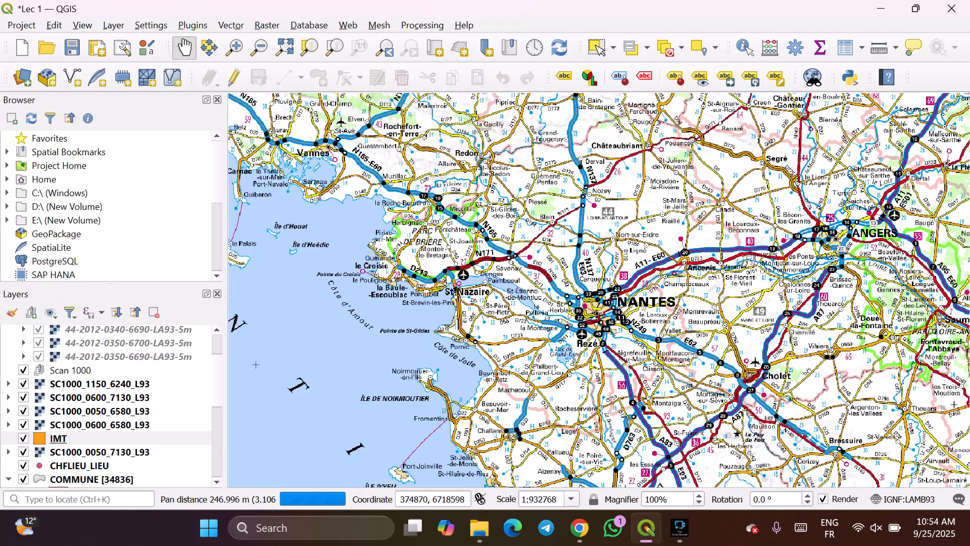
{"action": "left_click_drag", "start_coordinate": [255, 365], "coordinate": [238, 404]}
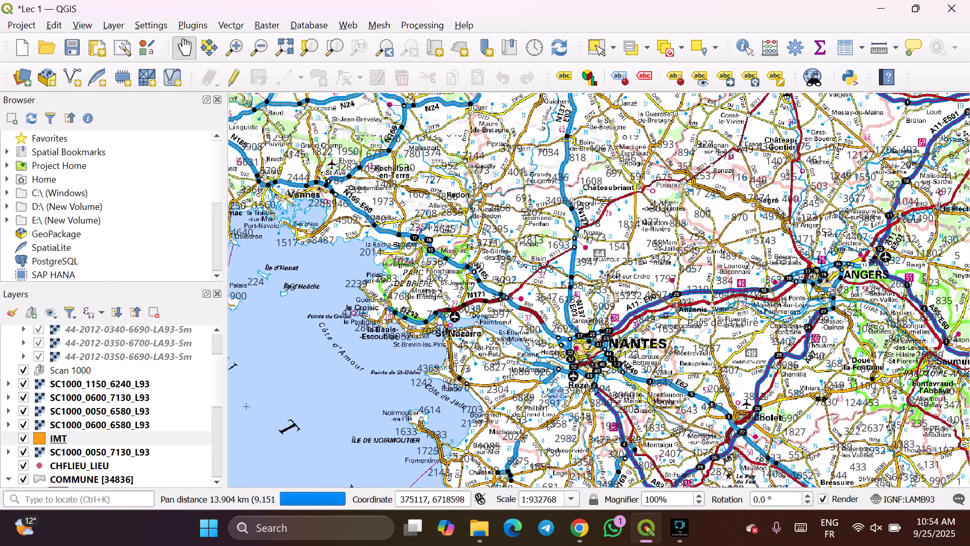
{"action": "scroll", "coordinate": [579, 309], "scroll_direction": "up", "scroll_amount": 1}
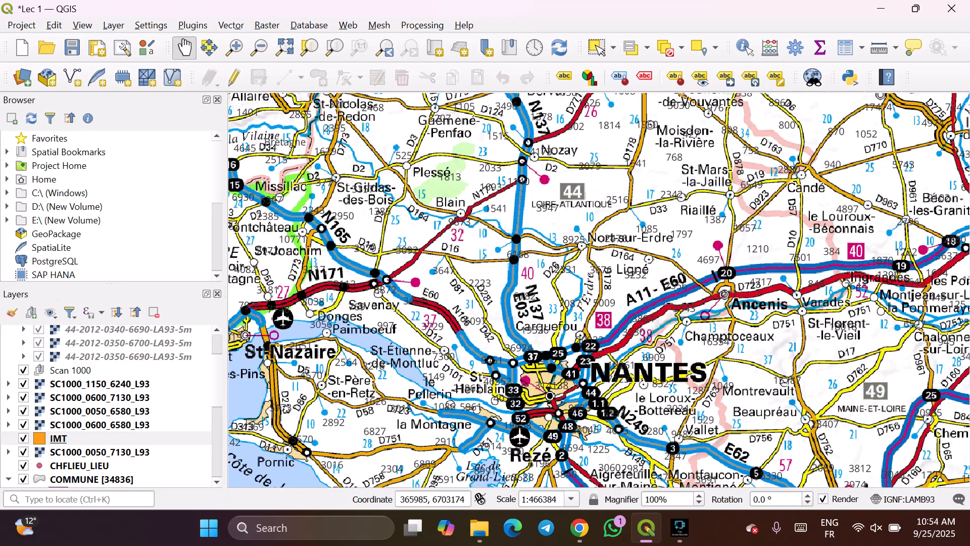
{"action": "scroll", "coordinate": [621, 346], "scroll_direction": "up", "scroll_amount": 2}
{"action": "scroll", "coordinate": [660, 445], "scroll_direction": "down", "scroll_amount": 1}
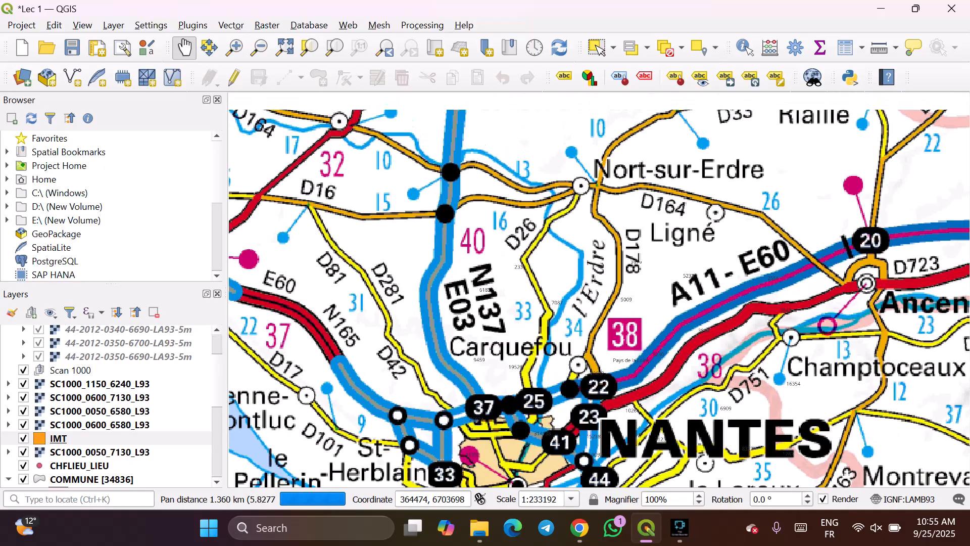
{"action": "left_click_drag", "start_coordinate": [661, 444], "coordinate": [704, 486]}
{"action": "left_click_drag", "start_coordinate": [581, 433], "coordinate": [550, 351]}
{"action": "scroll", "coordinate": [556, 399], "scroll_direction": "up", "scroll_amount": 1}
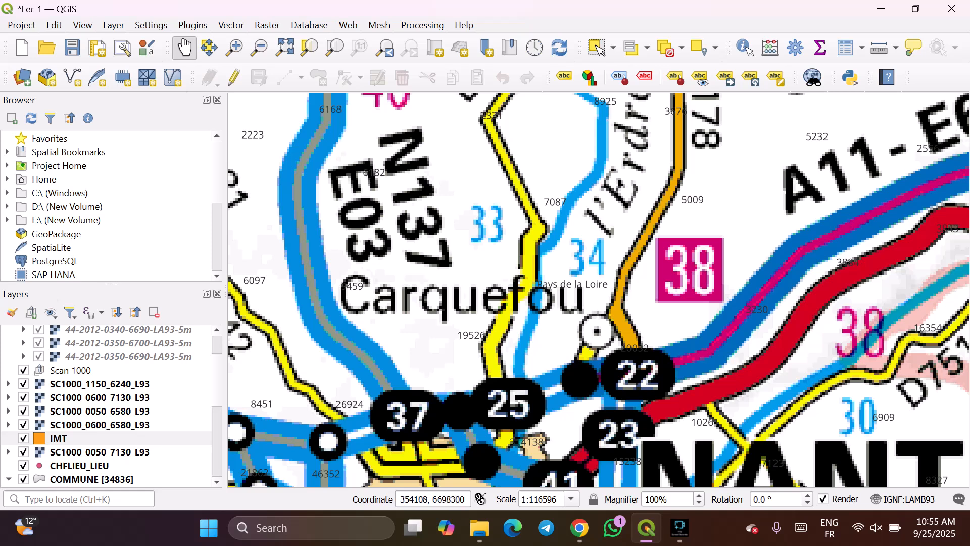
- Check the IMT layer's fill symbol settings in its properties
{"action": "left_click", "coordinate": [59, 438]}
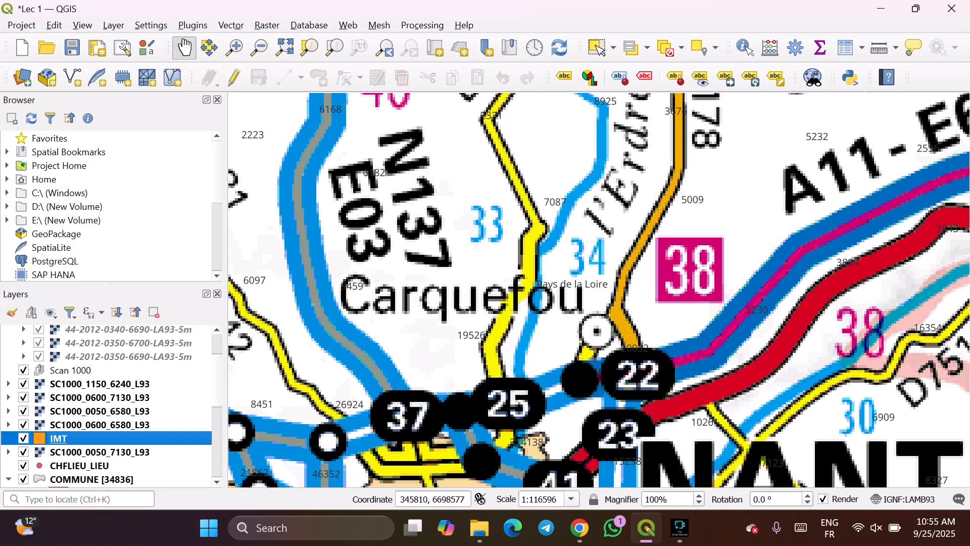
{"action": "double_click", "coordinate": [59, 438]}
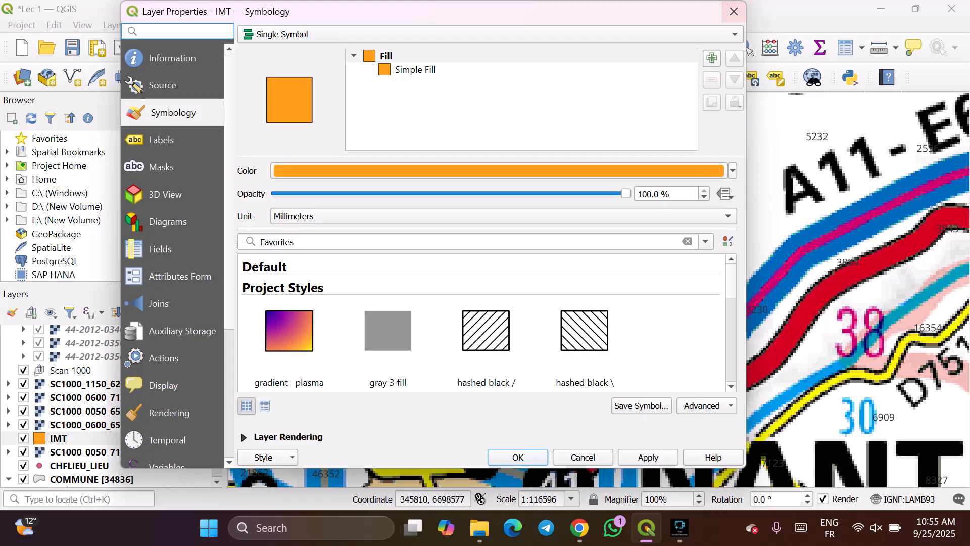
{"action": "left_click", "coordinate": [733, 11]}
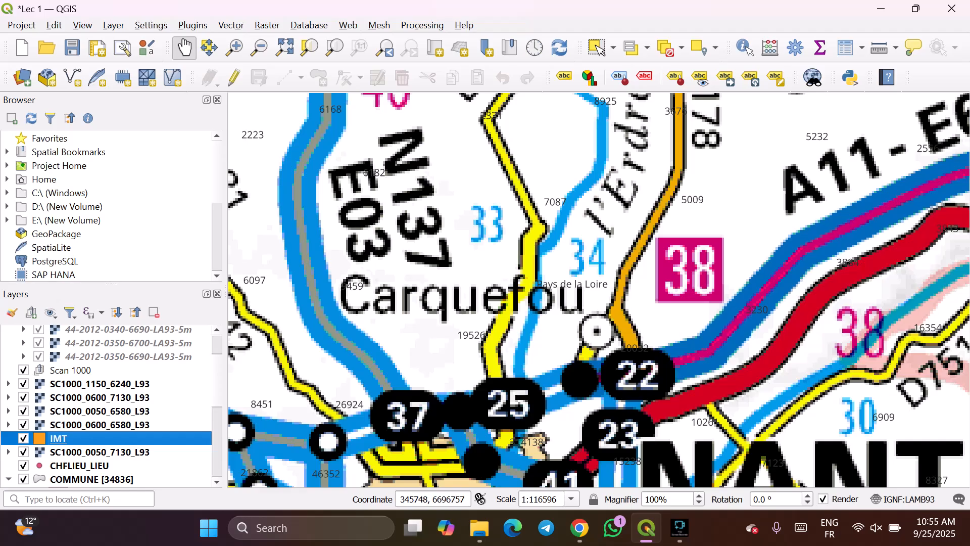
- Hide the SC1000_0050_7130_L93, CHFLIEU_LIEU and COMMUNE layers
{"action": "left_click", "coordinate": [23, 452]}
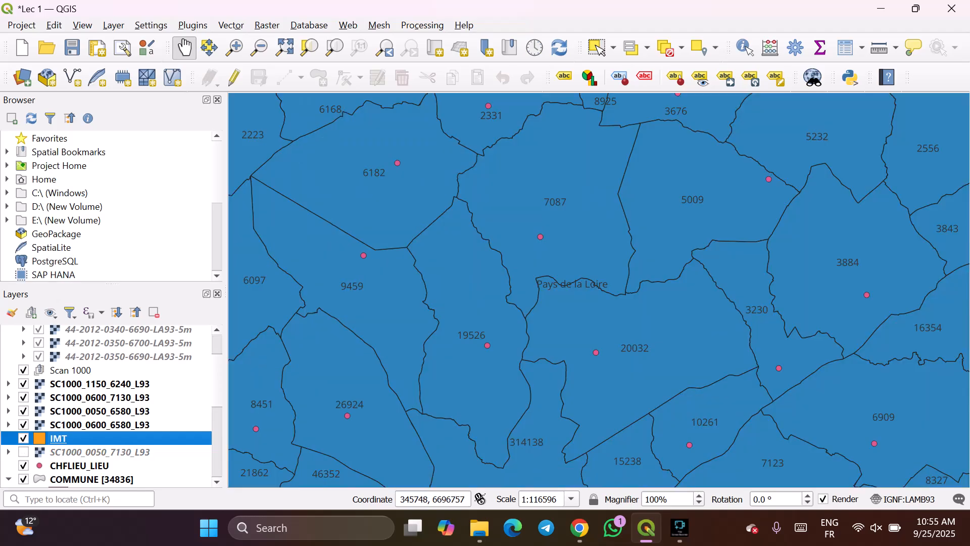
{"action": "left_click", "coordinate": [24, 465]}
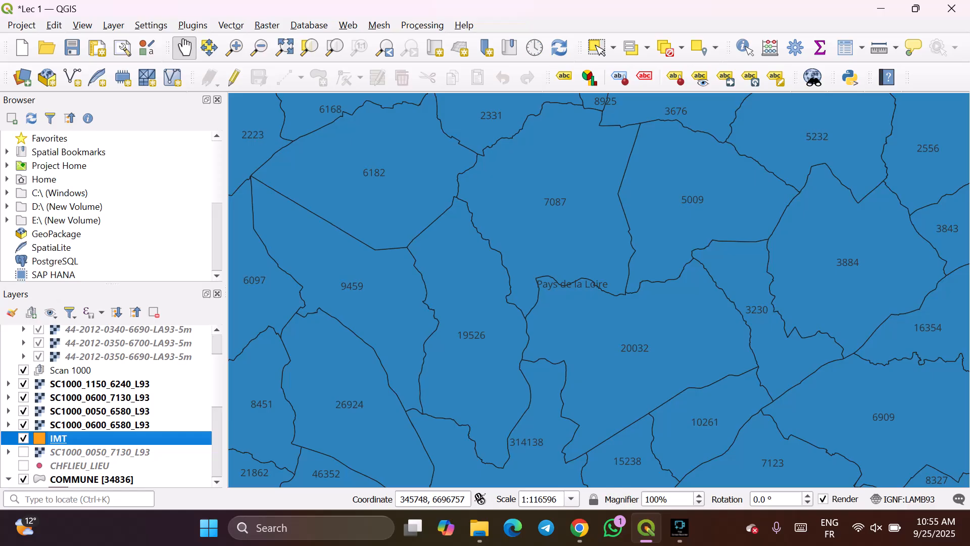
{"action": "left_click", "coordinate": [24, 479]}
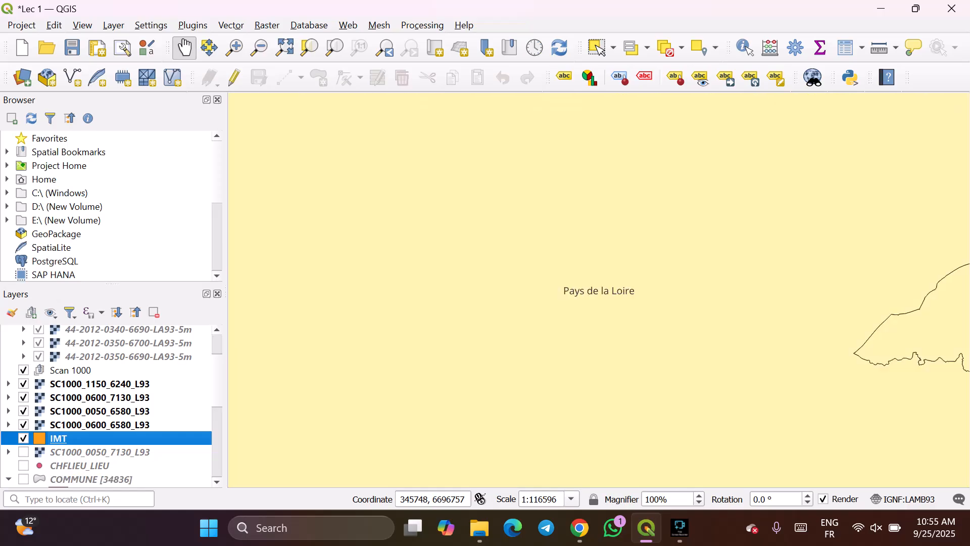
- Hide the Scan 1000 group and the four SC1000 raster layers listed between it and the IMT layer
{"action": "scroll", "coordinate": [106, 404], "scroll_direction": "down", "scroll_amount": 4}
{"action": "scroll", "coordinate": [106, 404], "scroll_direction": "up", "scroll_amount": 4}
{"action": "left_click", "coordinate": [23, 370]}
{"action": "left_click", "coordinate": [23, 383]}
{"action": "left_click", "coordinate": [23, 397]}
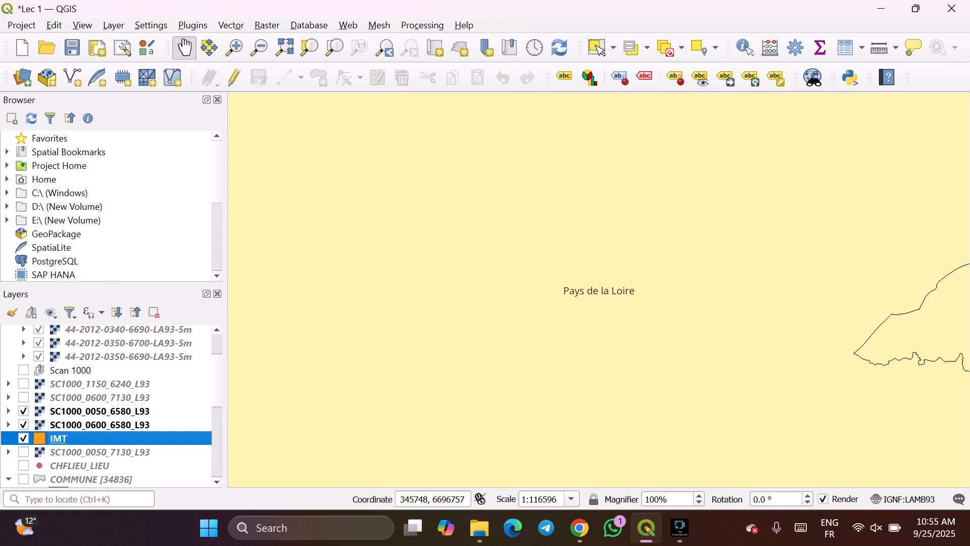
{"action": "left_click", "coordinate": [23, 411]}
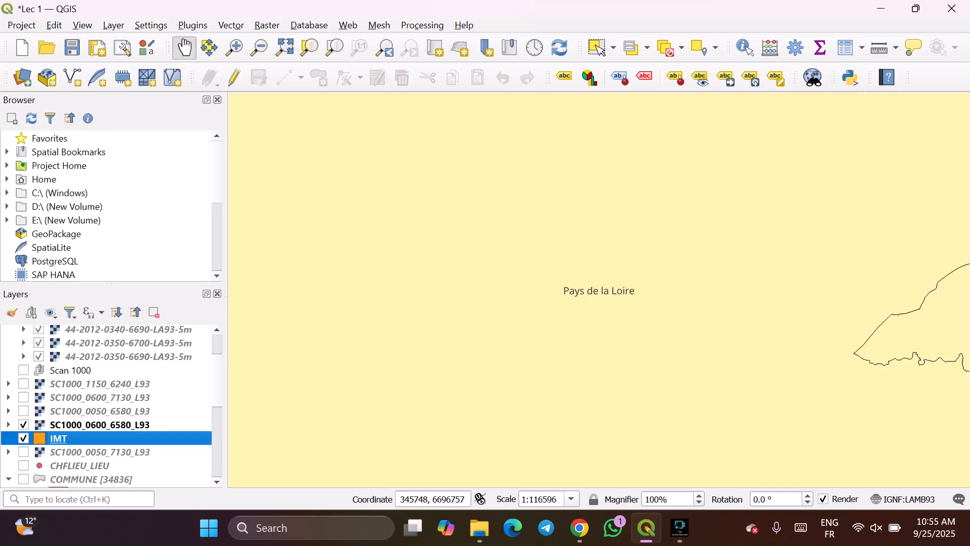
{"action": "left_click", "coordinate": [24, 425]}
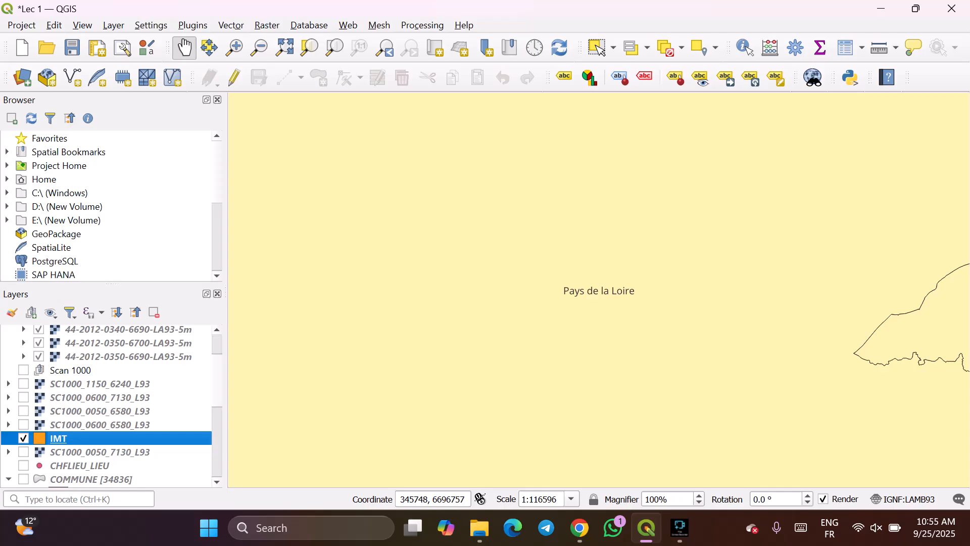
- Turn off all six 44-2012 orthophoto tiles inside the BD Ortho 5m group
{"action": "scroll", "coordinate": [106, 404], "scroll_direction": "up", "scroll_amount": 2}
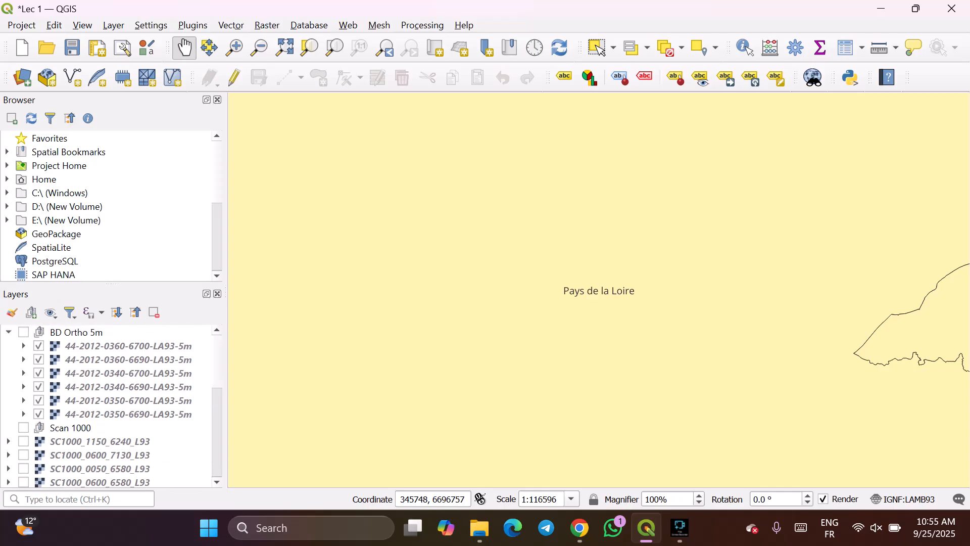
{"action": "left_click", "coordinate": [38, 346]}
{"action": "left_click", "coordinate": [38, 359]}
{"action": "left_click", "coordinate": [38, 373]}
{"action": "left_click", "coordinate": [39, 386]}
{"action": "left_click", "coordinate": [39, 400]}
{"action": "left_click", "coordinate": [39, 414]}
- Collapse the BD Ortho 5m group and the COMMUNE layer's legend classes in the layer list
{"action": "left_click_drag", "start_coordinate": [211, 400], "coordinate": [218, 363]}
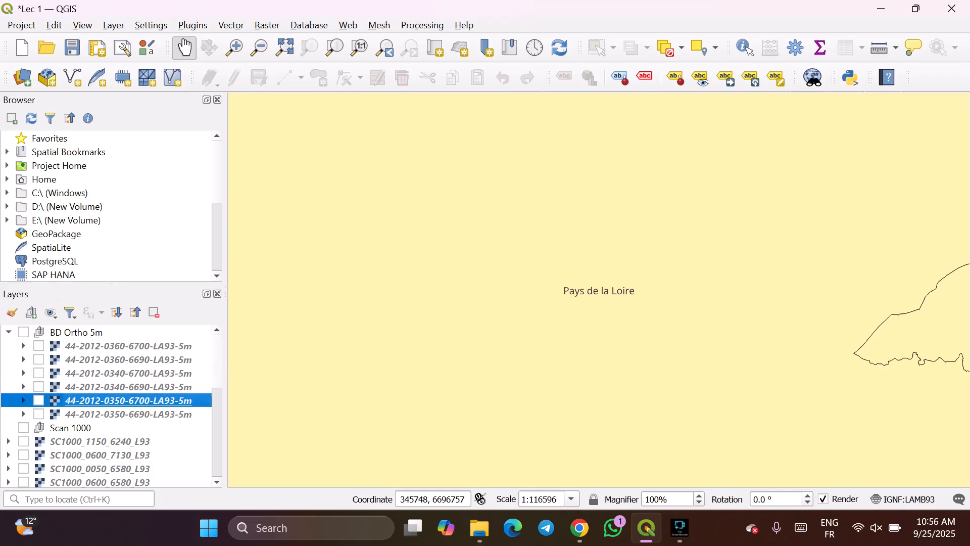
{"action": "left_click", "coordinate": [217, 404]}
{"action": "left_click", "coordinate": [217, 363]}
{"action": "left_click", "coordinate": [218, 417]}
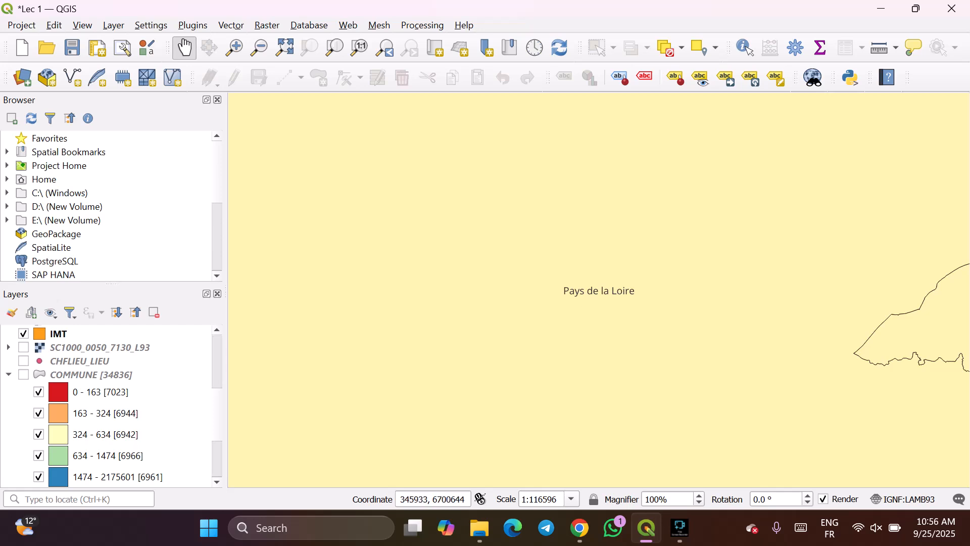
{"action": "scroll", "coordinate": [109, 404], "scroll_direction": "down", "scroll_amount": 2}
{"action": "scroll", "coordinate": [109, 404], "scroll_direction": "up", "scroll_amount": 5}
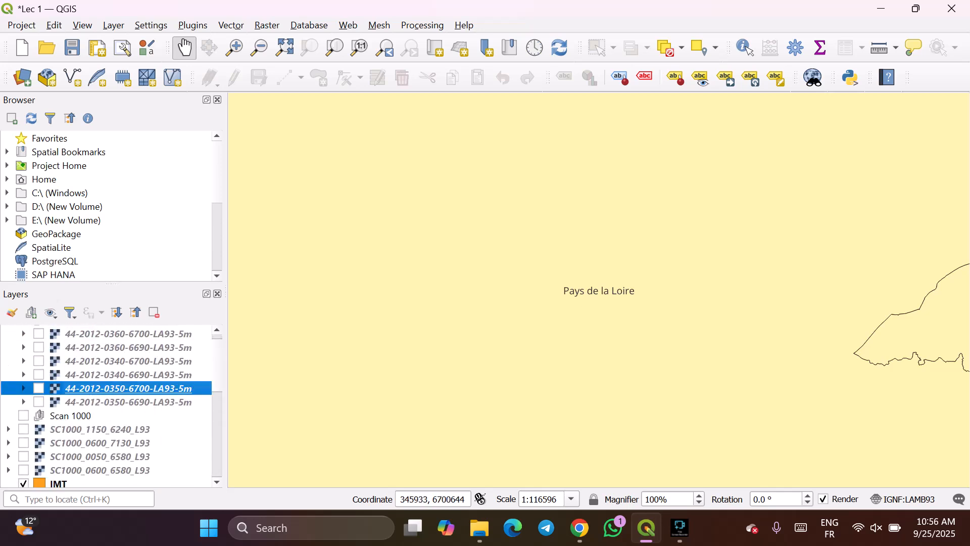
{"action": "scroll", "coordinate": [109, 404], "scroll_direction": "up", "scroll_amount": 1}
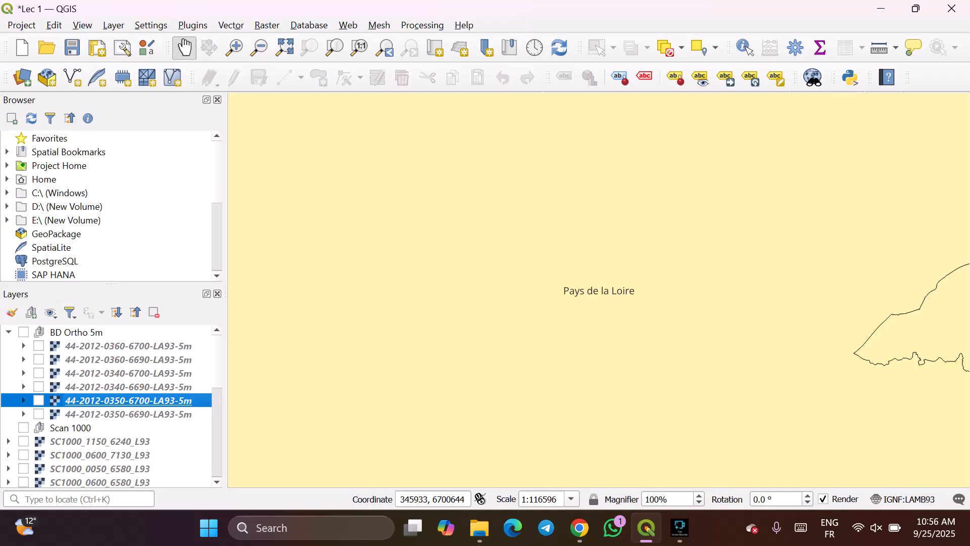
{"action": "left_click", "coordinate": [9, 332]}
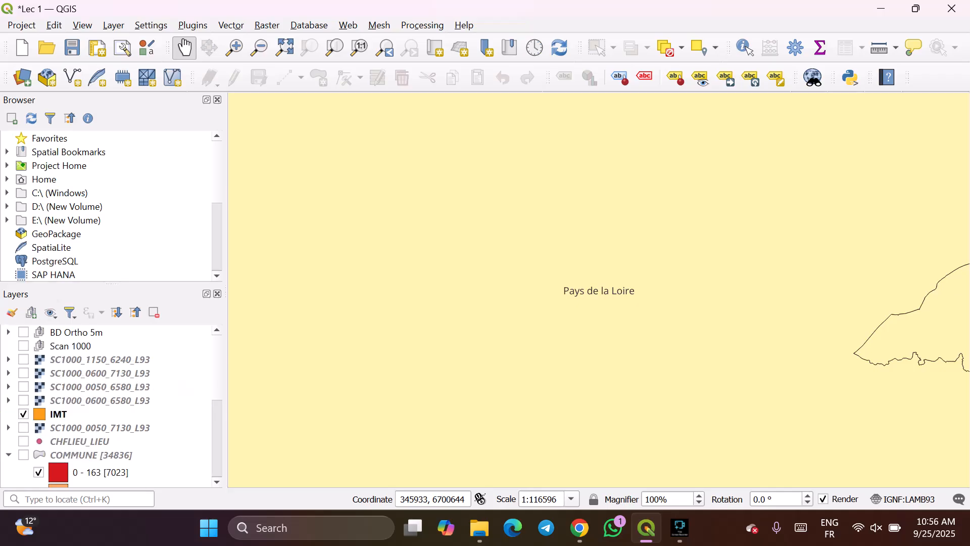
{"action": "left_click", "coordinate": [8, 454]}
{"action": "scroll", "coordinate": [109, 404], "scroll_direction": "down", "scroll_amount": 3}
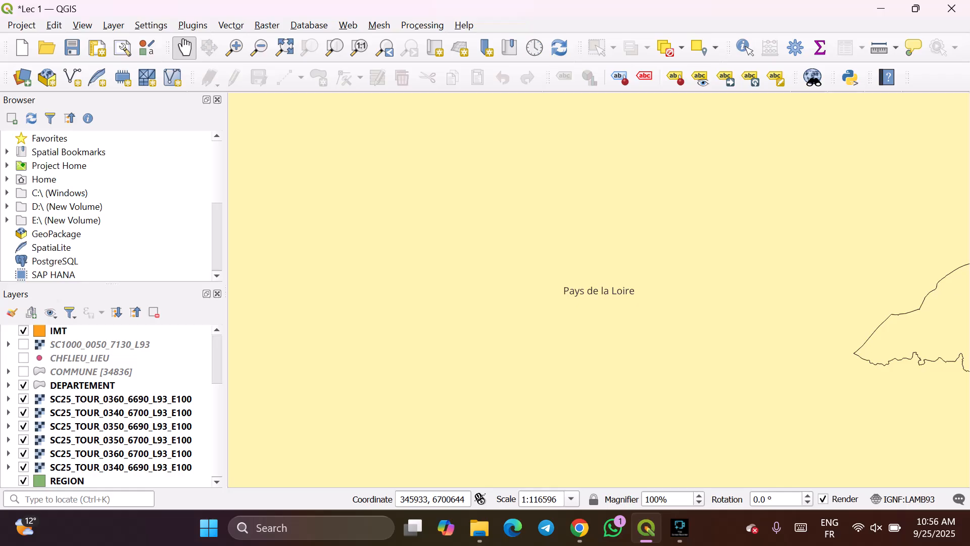
{"action": "scroll", "coordinate": [109, 404], "scroll_direction": "up", "scroll_amount": 2}
- Put the REGION layer into a new layer group with the default name and collapse the group
{"action": "left_click", "coordinate": [70, 346]}
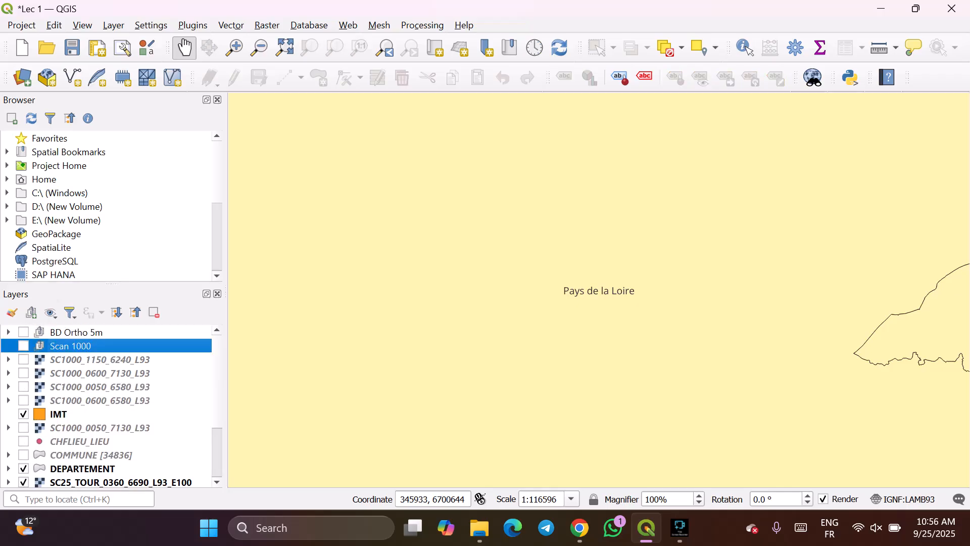
{"action": "left_click", "coordinate": [100, 374]}
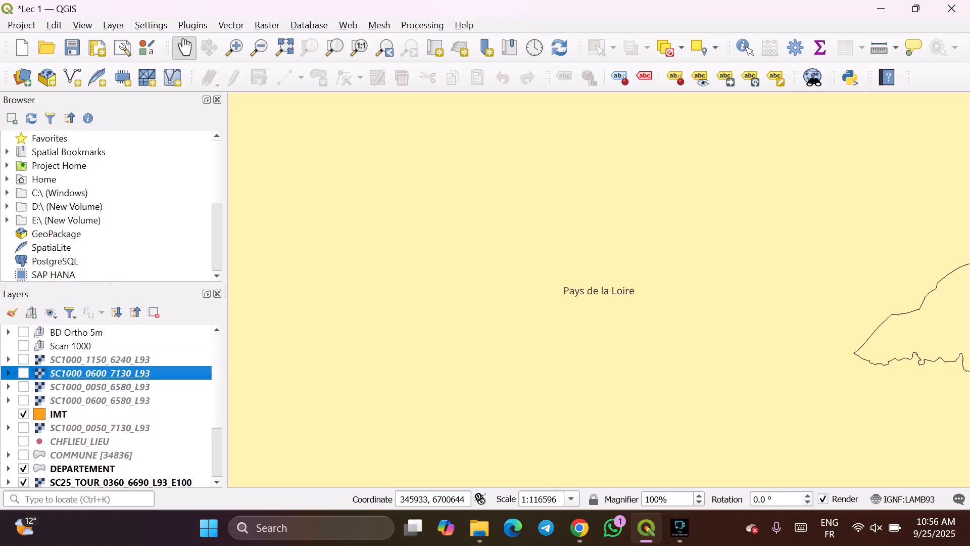
{"action": "scroll", "coordinate": [109, 404], "scroll_direction": "down", "scroll_amount": 2}
{"action": "left_click", "coordinate": [68, 480]}
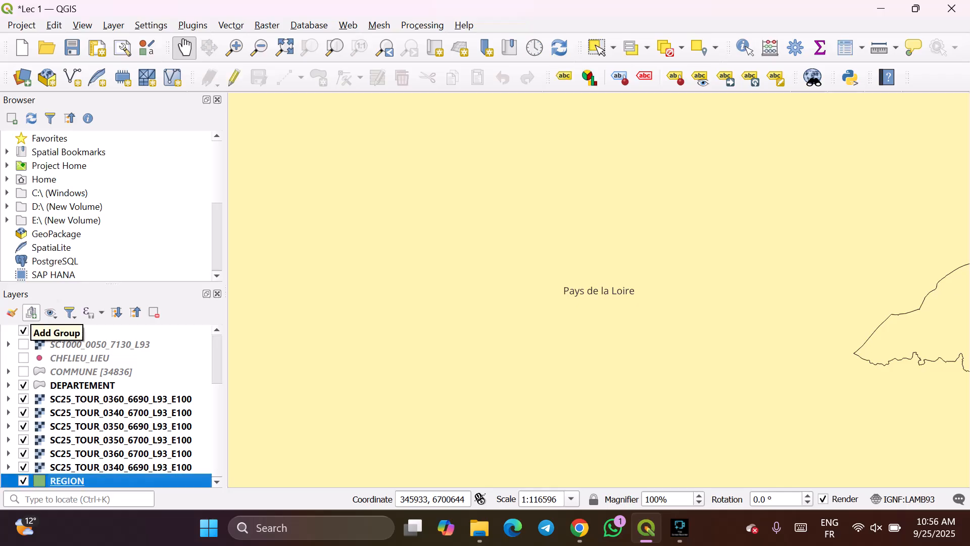
{"action": "left_click", "coordinate": [31, 312]}
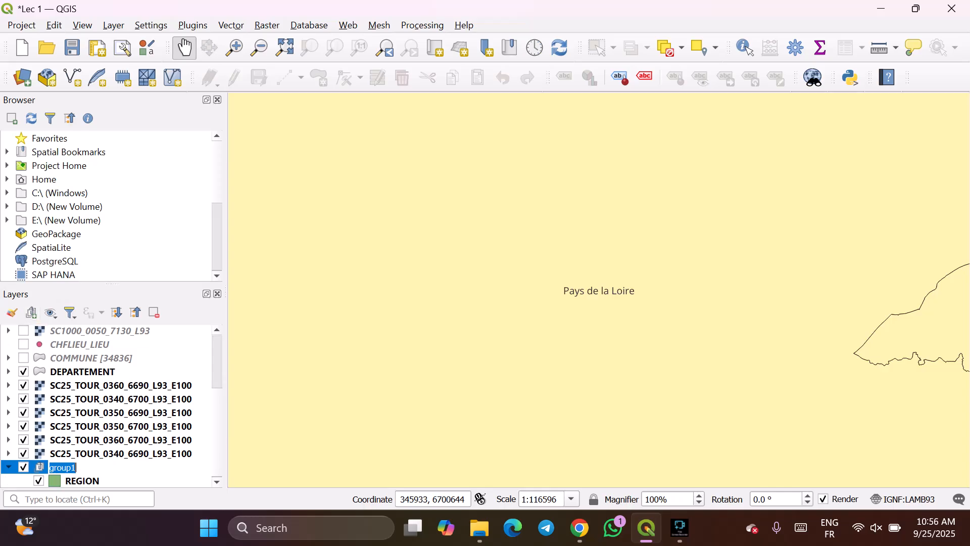
{"action": "left_click", "coordinate": [8, 466]}
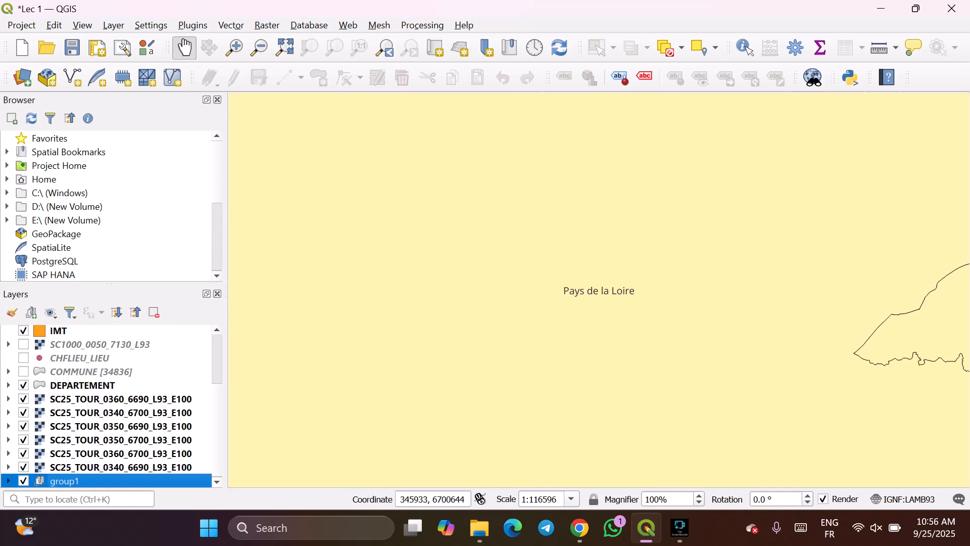
- Expand the new group and try to move the REGION layer out of it
{"action": "scroll", "coordinate": [48, 344], "scroll_direction": "up", "scroll_amount": 3}
{"action": "scroll", "coordinate": [107, 406], "scroll_direction": "down", "scroll_amount": 3}
{"action": "left_click", "coordinate": [8, 480]}
{"action": "scroll", "coordinate": [8, 481], "scroll_direction": "down", "scroll_amount": 1}
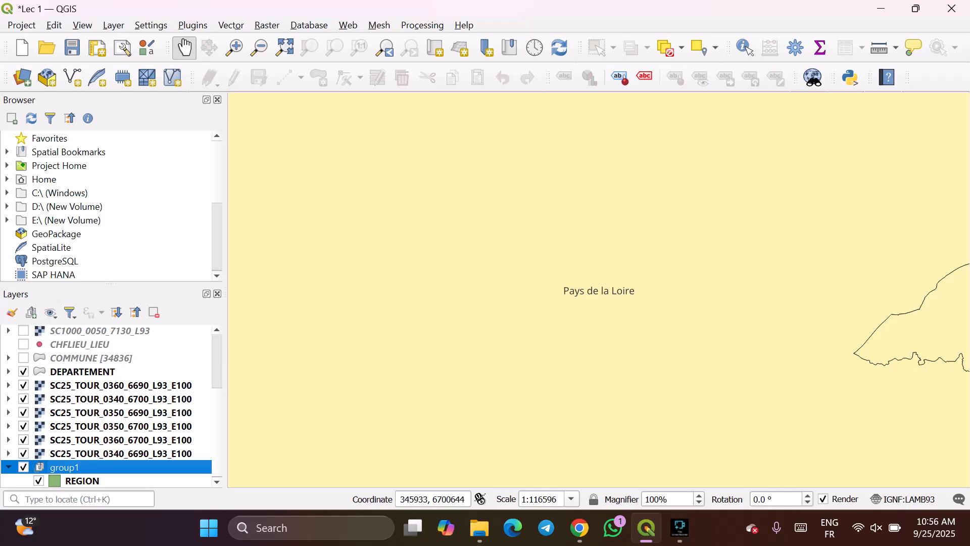
{"action": "left_click_drag", "start_coordinate": [84, 480], "coordinate": [85, 467]}
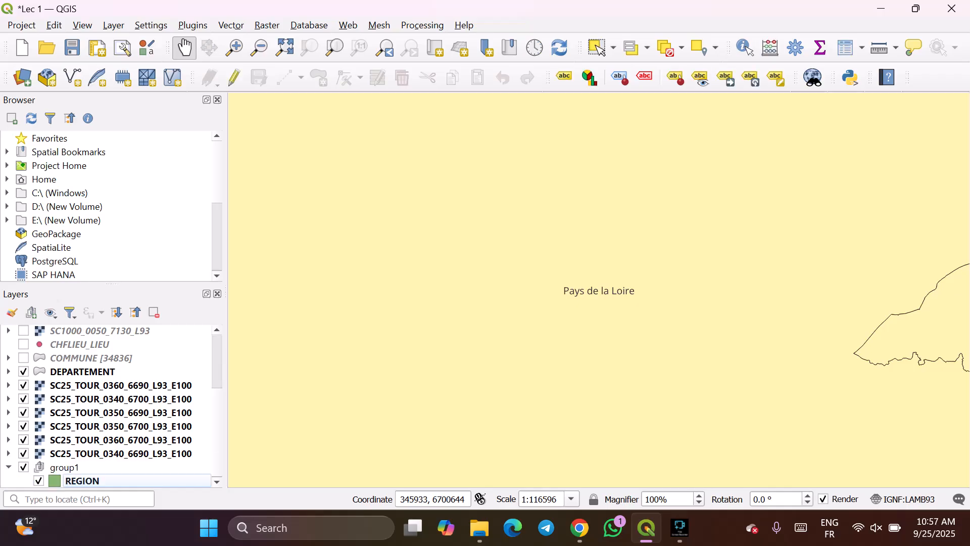
{"action": "key", "text": "alt+e"}
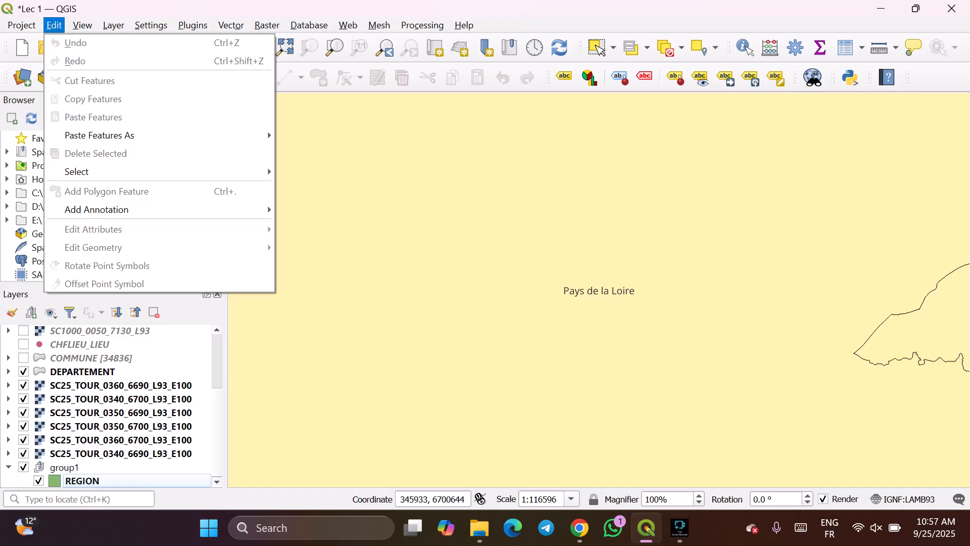
{"action": "key", "text": "Escape"}
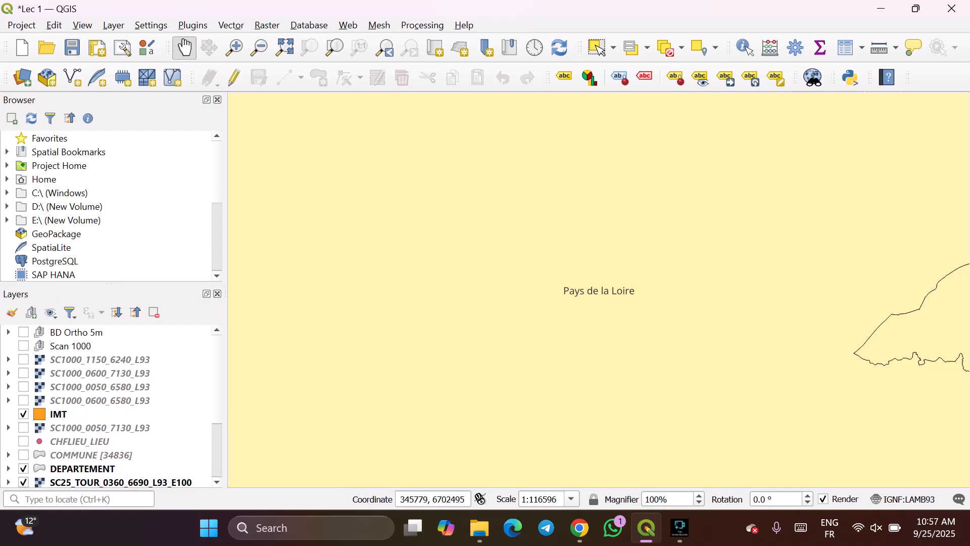
{"action": "left_click", "coordinate": [70, 346]}
{"action": "scroll", "coordinate": [106, 406], "scroll_direction": "down", "scroll_amount": 3}
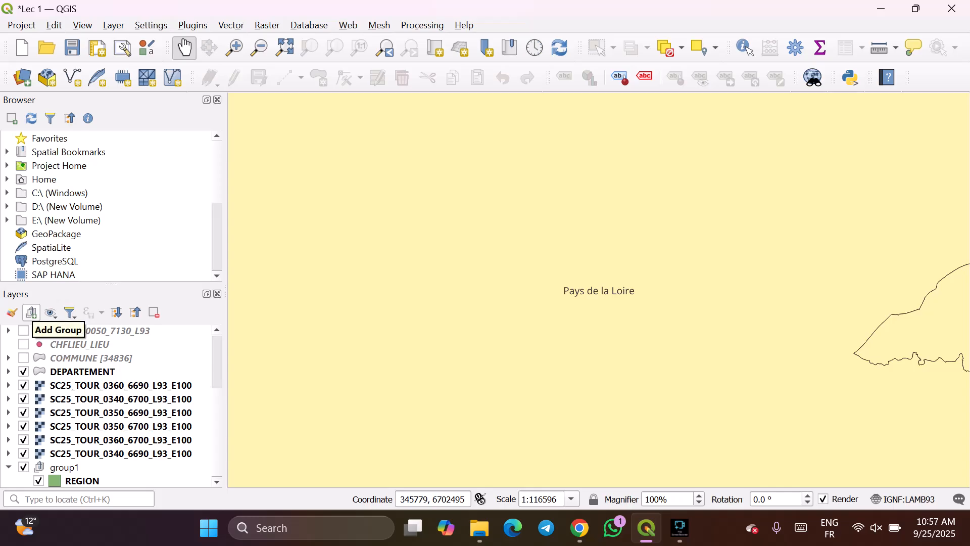
{"action": "right_click", "coordinate": [192, 358]}
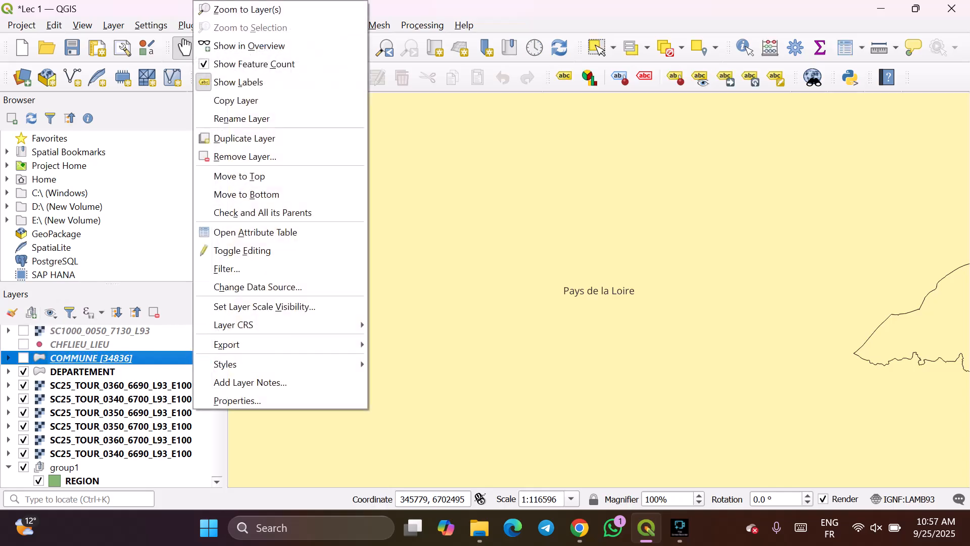
{"action": "key", "text": "Escape"}
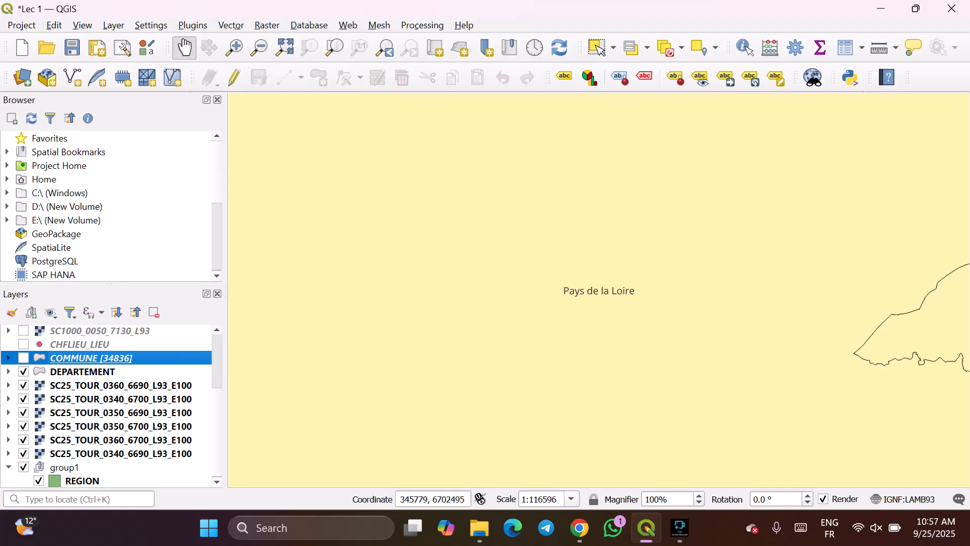
{"action": "left_click", "coordinate": [82, 480]}
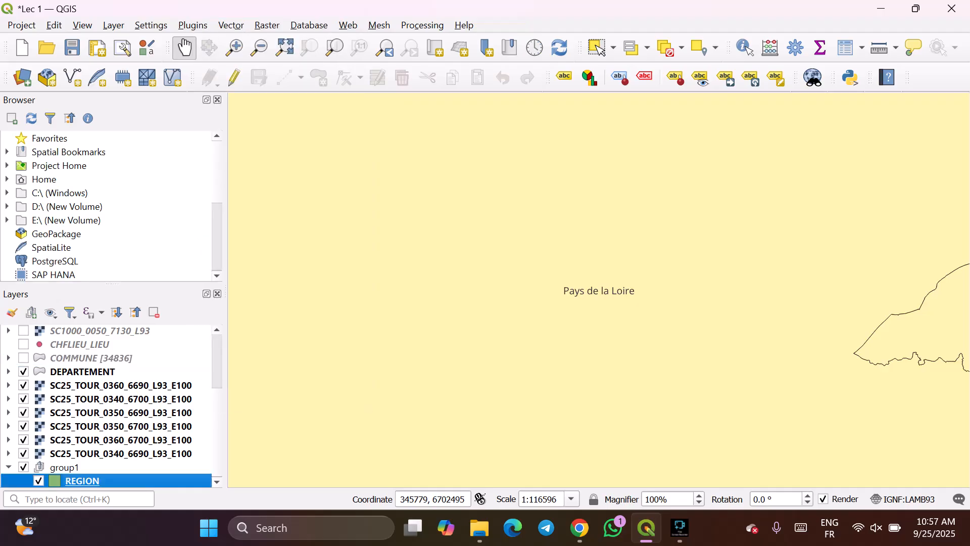
{"action": "scroll", "coordinate": [106, 404], "scroll_direction": "up", "scroll_amount": 3}
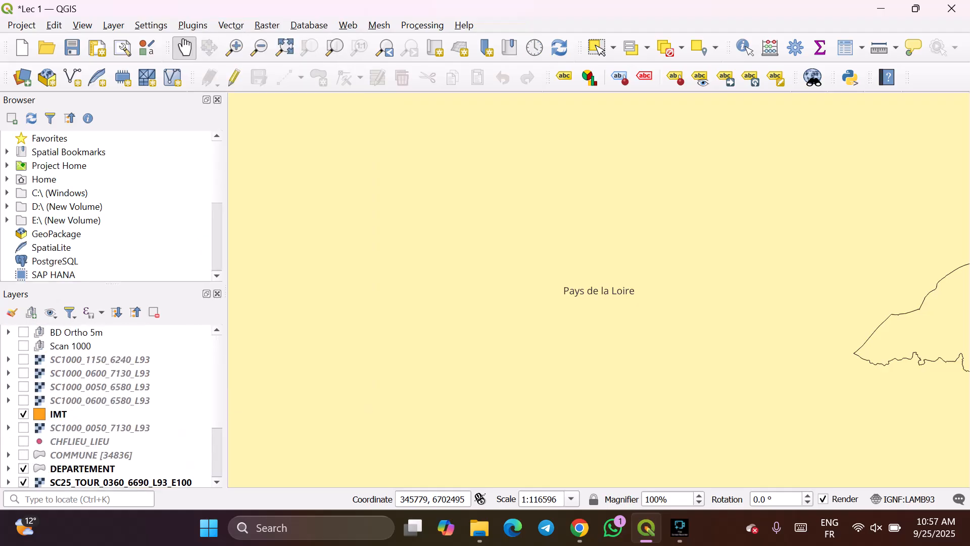
- Hide the IMT and DEPARTEMENT layers
{"action": "left_click", "coordinate": [23, 414]}
{"action": "left_click", "coordinate": [23, 468]}
{"action": "scroll", "coordinate": [106, 404], "scroll_direction": "down", "scroll_amount": 2}
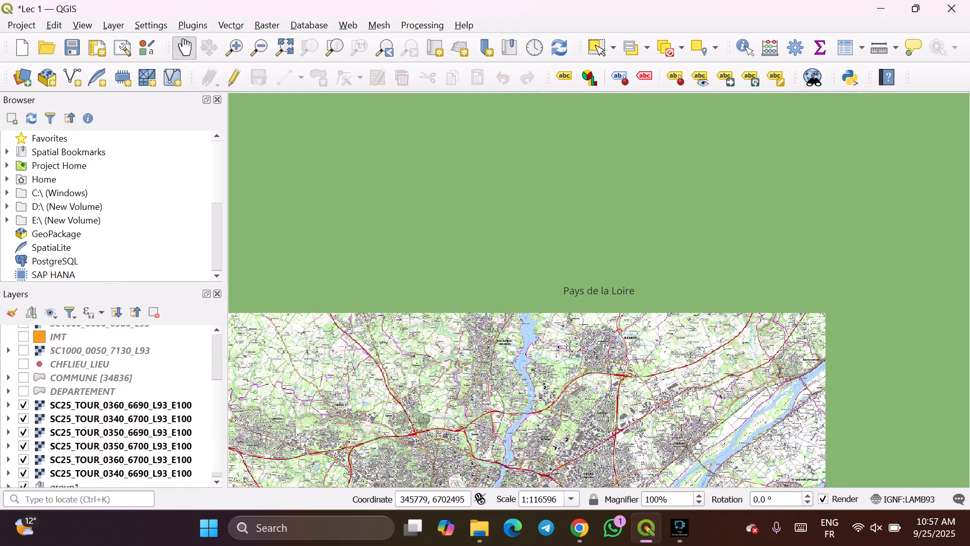
- Hide the six SC25_TOUR raster layers and the group containing the REGION layer
{"action": "left_click", "coordinate": [23, 405]}
{"action": "left_click", "coordinate": [23, 419]}
{"action": "left_click", "coordinate": [121, 432]}
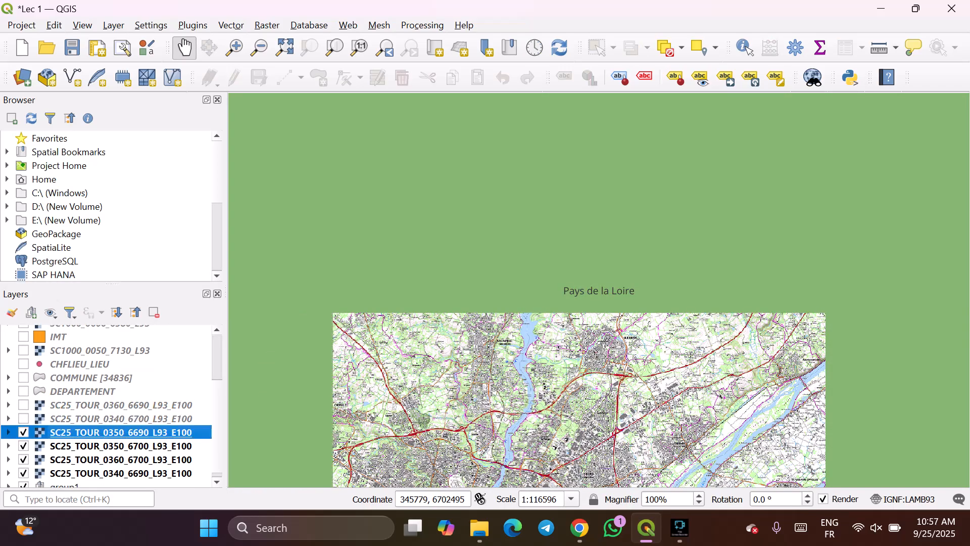
{"action": "left_click", "coordinate": [23, 432]}
{"action": "left_click", "coordinate": [23, 446]}
{"action": "left_click", "coordinate": [23, 459]}
{"action": "left_click", "coordinate": [24, 472]}
{"action": "scroll", "coordinate": [106, 404], "scroll_direction": "down", "scroll_amount": 1}
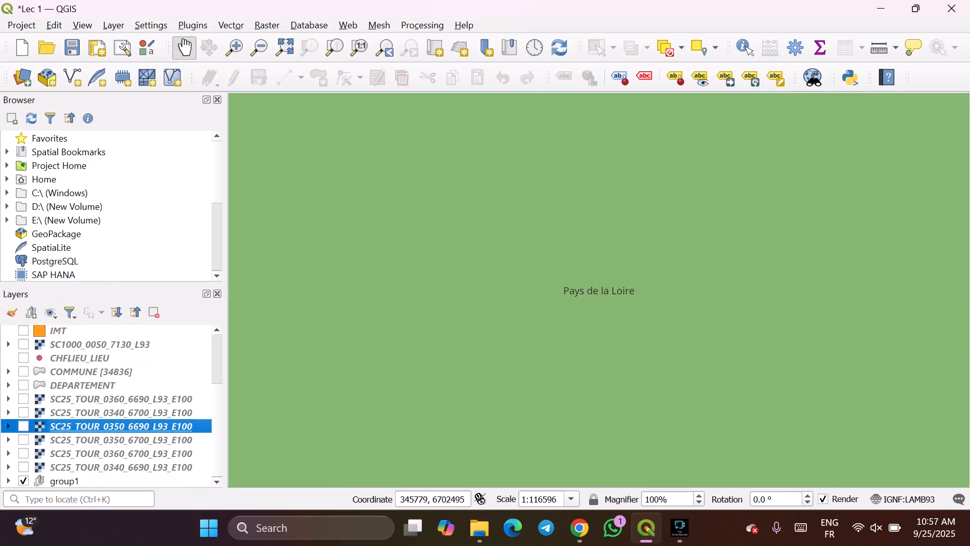
{"action": "left_click", "coordinate": [23, 480]}
{"action": "scroll", "coordinate": [106, 404], "scroll_direction": "up", "scroll_amount": 2}
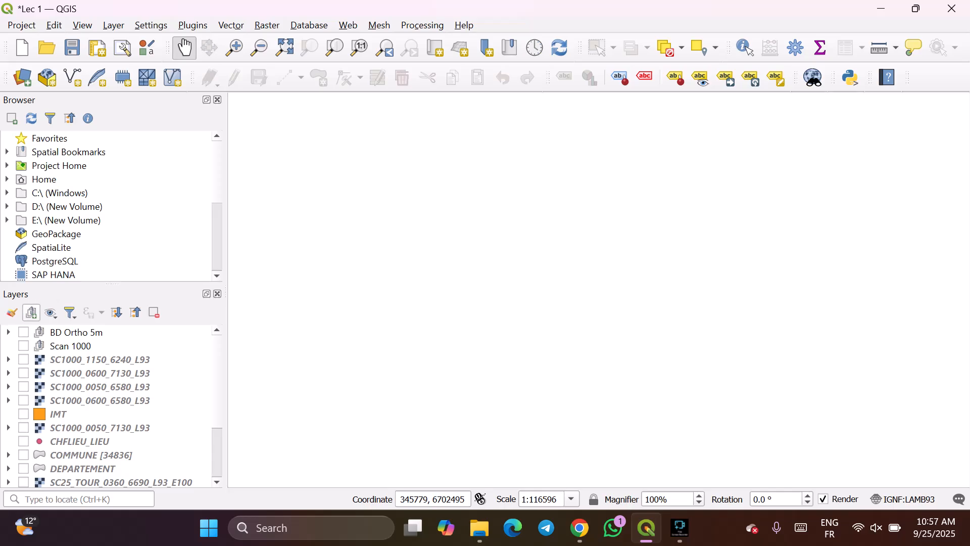
{"action": "scroll", "coordinate": [106, 405], "scroll_direction": "down", "scroll_amount": 2}
{"action": "scroll", "coordinate": [106, 404], "scroll_direction": "up", "scroll_amount": 2}
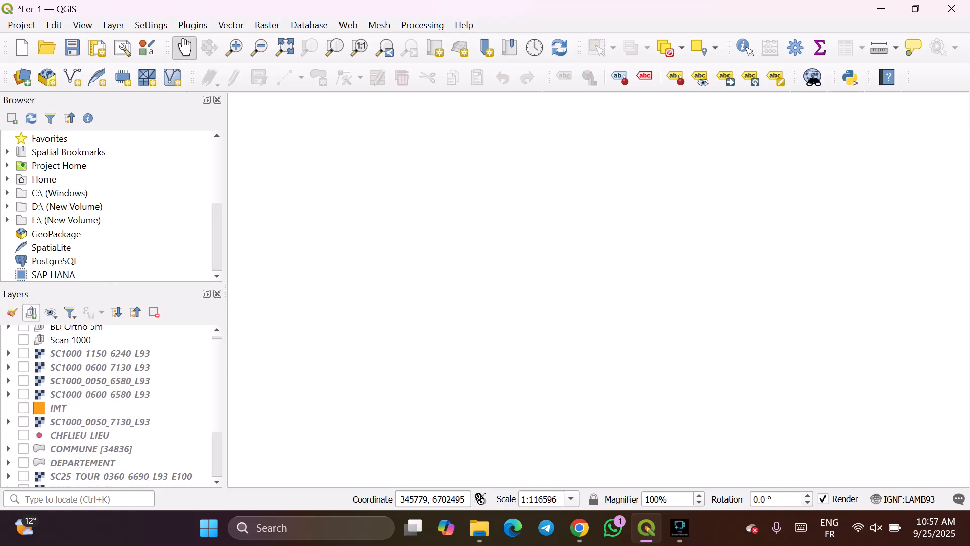
- Create a layer group at the SC25_TOUR_0350_6690_L93_E100 layer and name it Scan 25
{"action": "scroll", "coordinate": [106, 404], "scroll_direction": "up", "scroll_amount": 1}
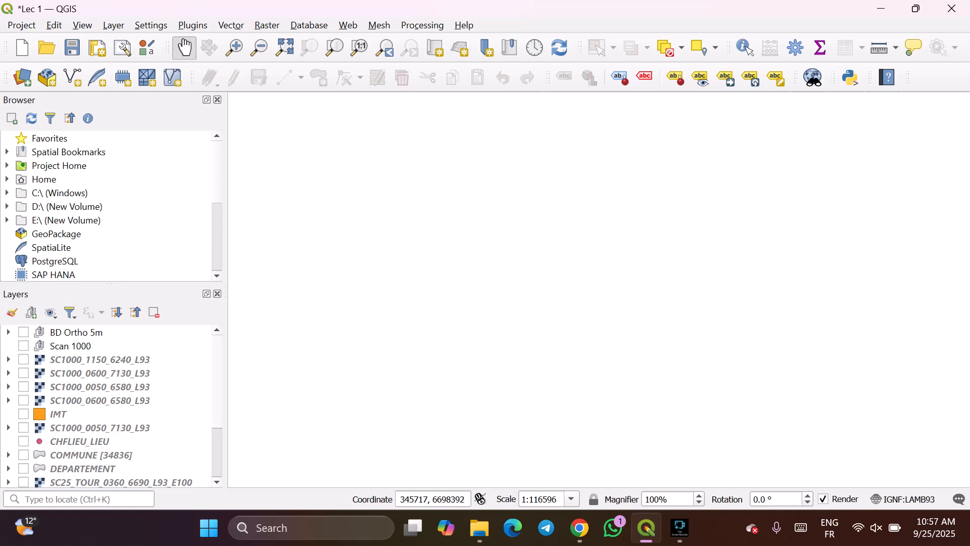
{"action": "scroll", "coordinate": [106, 405], "scroll_direction": "down", "scroll_amount": 2}
{"action": "left_click", "coordinate": [121, 426]}
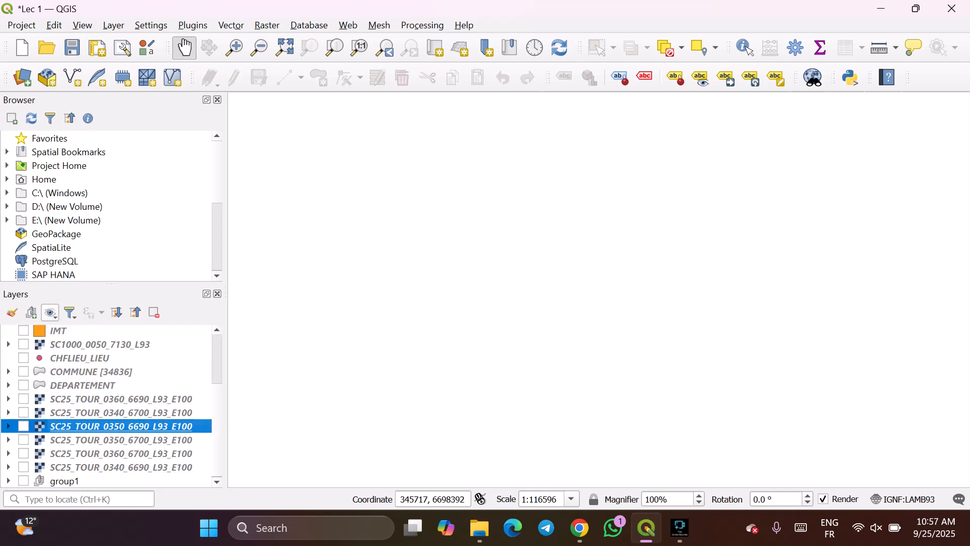
{"action": "scroll", "coordinate": [106, 404], "scroll_direction": "up", "scroll_amount": 2}
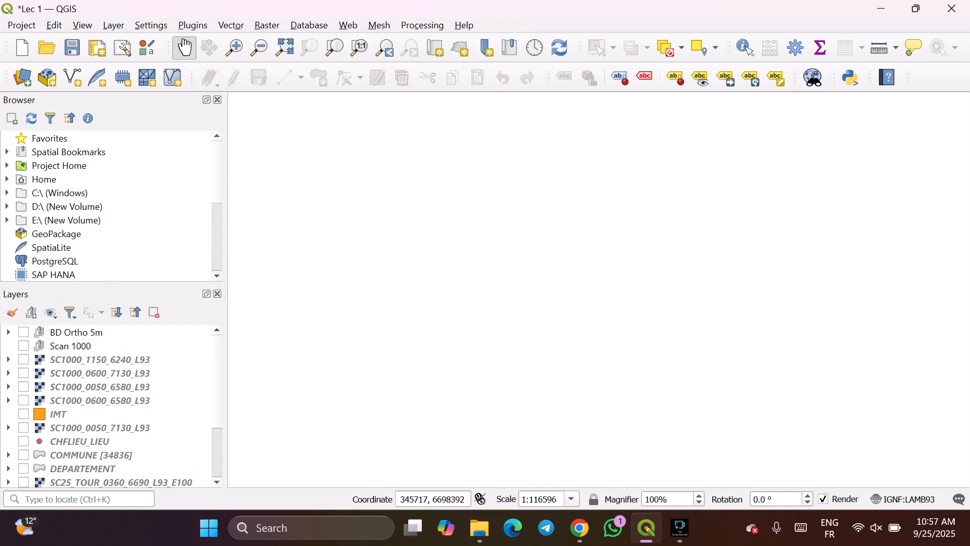
{"action": "scroll", "coordinate": [106, 404], "scroll_direction": "down", "scroll_amount": 2}
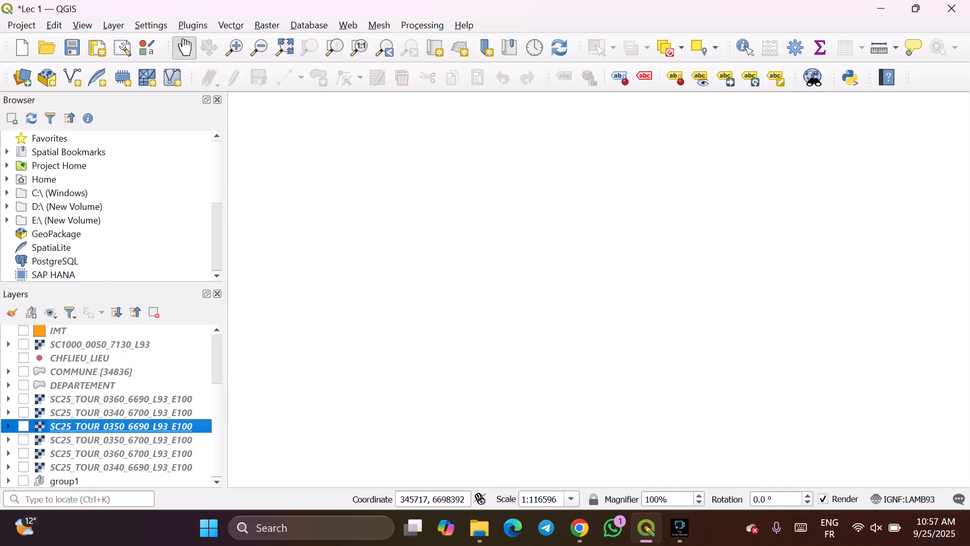
{"action": "scroll", "coordinate": [106, 404], "scroll_direction": "up", "scroll_amount": 2}
{"action": "scroll", "coordinate": [106, 404], "scroll_direction": "down", "scroll_amount": 2}
{"action": "scroll", "coordinate": [106, 404], "scroll_direction": "up", "scroll_amount": 2}
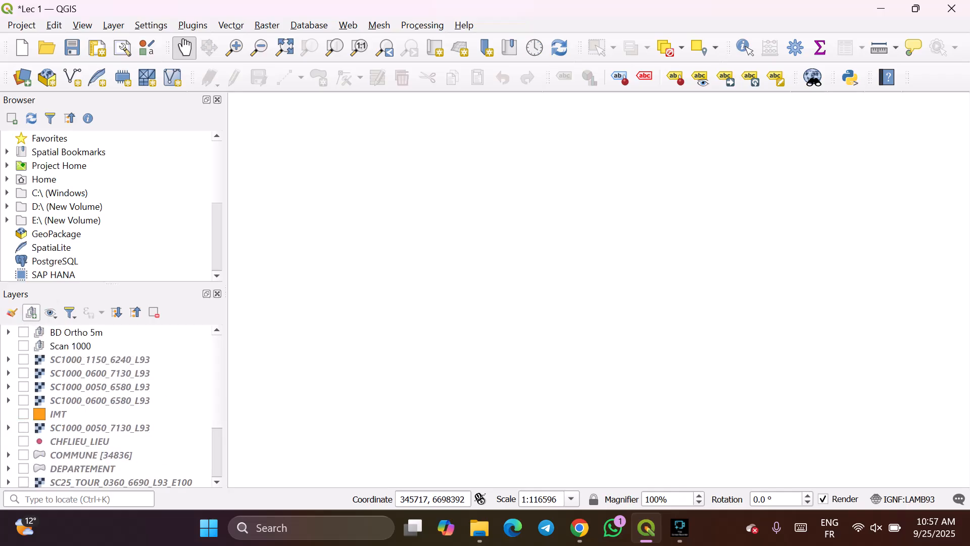
{"action": "left_click", "coordinate": [32, 312]}
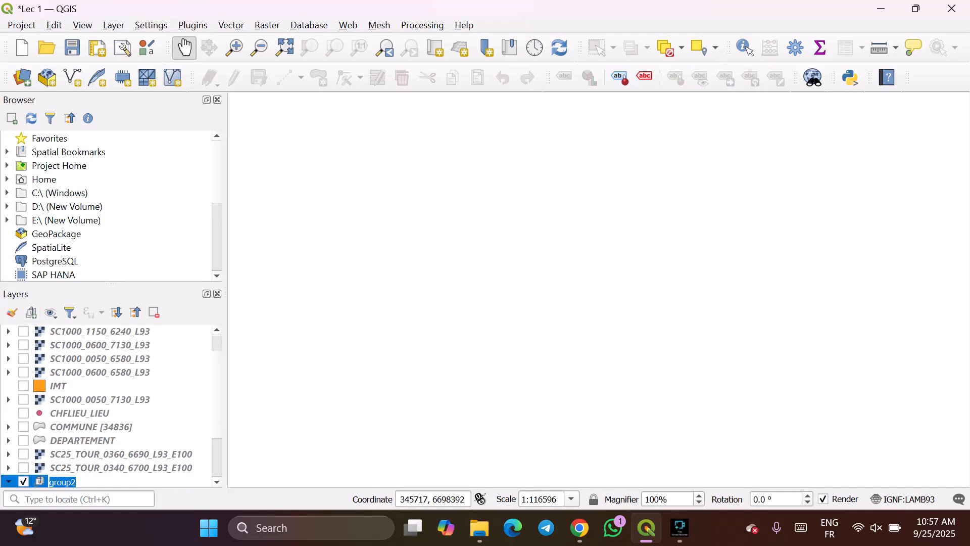
{"action": "type", "text": "Scan 25"}
- Start adding raster data and browse to the inner SCAN25_3-0_TOUR_JP2-E100_LAMB93_D044_2021-04-01 folder within the QGIS folder
{"action": "left_click", "coordinate": [23, 77]}
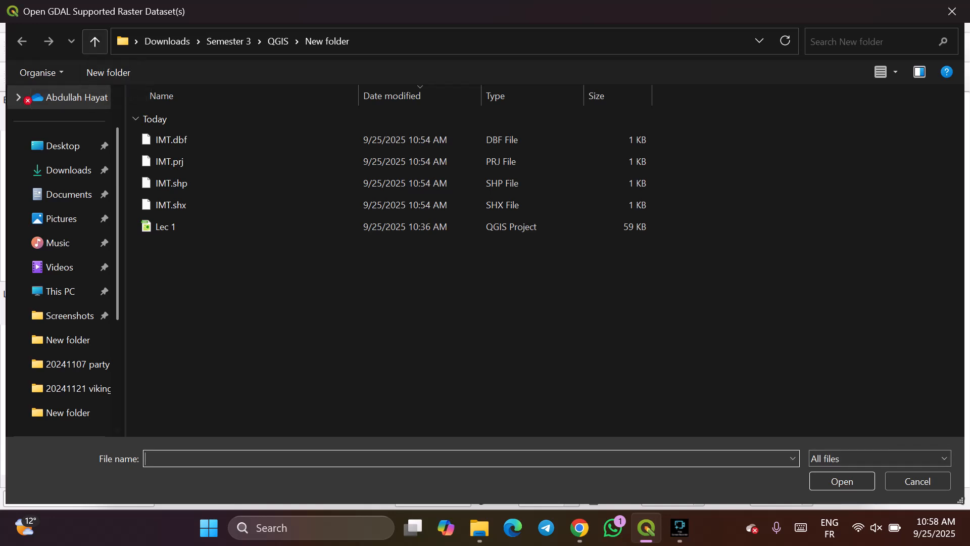
{"action": "left_click", "coordinate": [94, 41]}
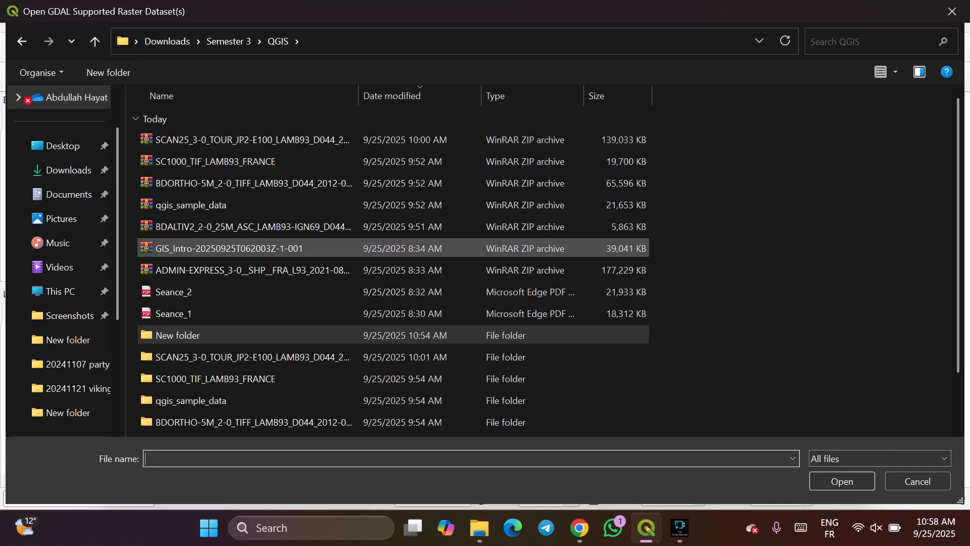
{"action": "left_click", "coordinate": [253, 357]}
{"action": "key", "text": "Return"}
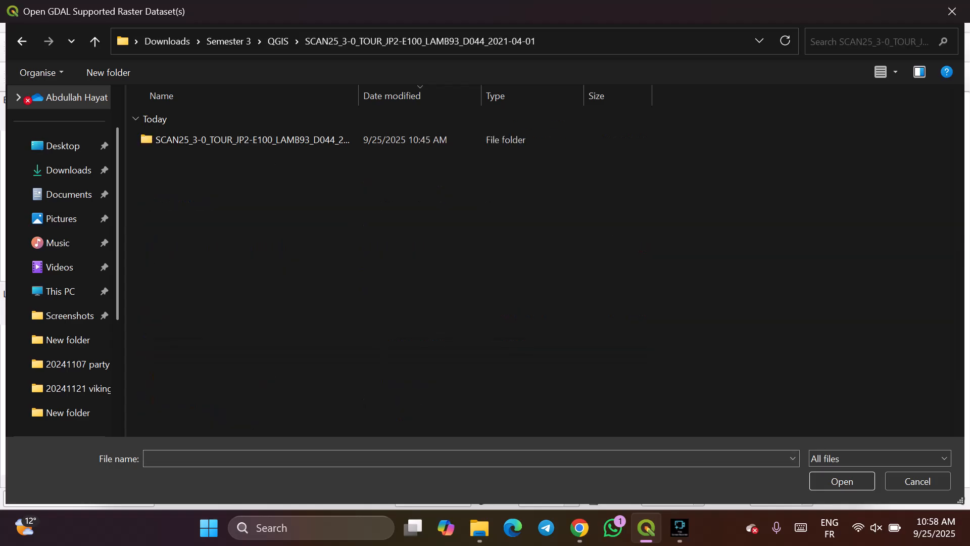
{"action": "double_click", "coordinate": [242, 140]}
- Try to add the six SC25_TOUR .jp2.aux files as raster layers
{"action": "scroll", "coordinate": [354, 273], "scroll_direction": "down", "scroll_amount": 2}
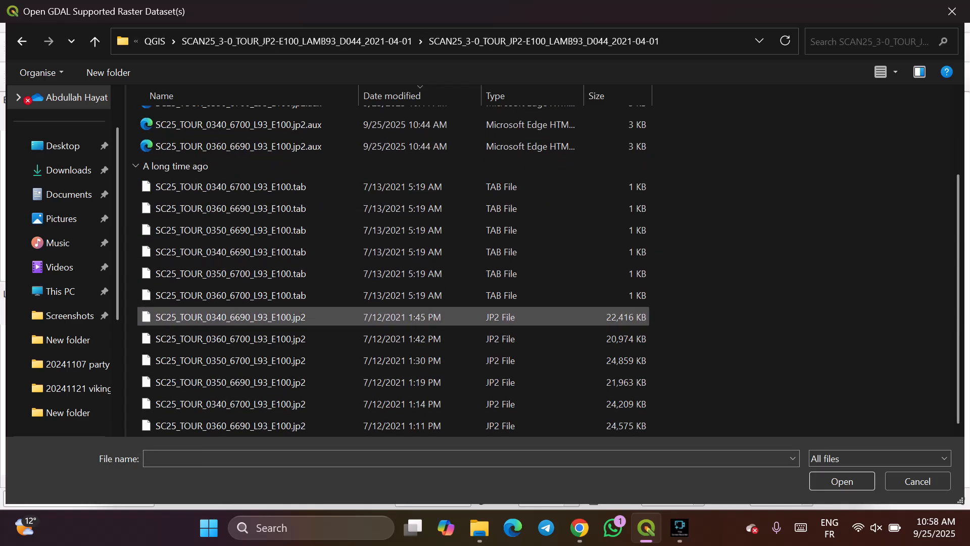
{"action": "scroll", "coordinate": [354, 313], "scroll_direction": "up", "scroll_amount": 2}
{"action": "scroll", "coordinate": [354, 310], "scroll_direction": "down", "scroll_amount": 2}
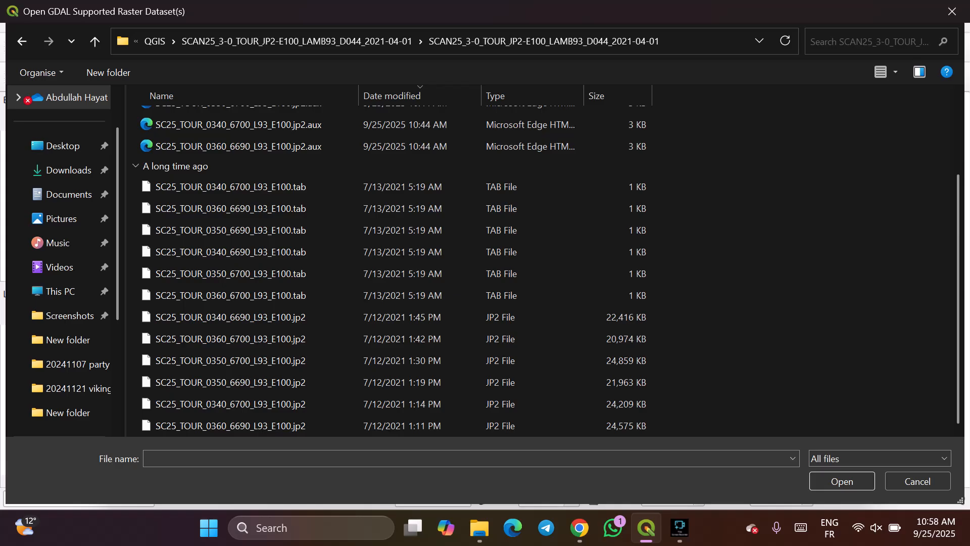
{"action": "scroll", "coordinate": [394, 273], "scroll_direction": "up", "scroll_amount": 2}
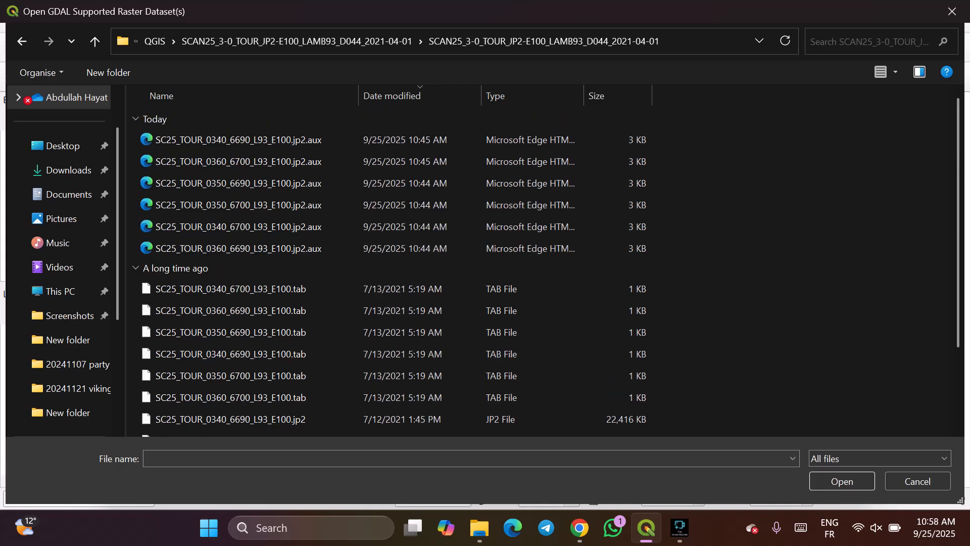
{"action": "scroll", "coordinate": [393, 267], "scroll_direction": "down", "scroll_amount": 2}
{"action": "scroll", "coordinate": [393, 268], "scroll_direction": "up", "scroll_amount": 2}
{"action": "left_click_drag", "start_coordinate": [707, 249], "coordinate": [480, 135]}
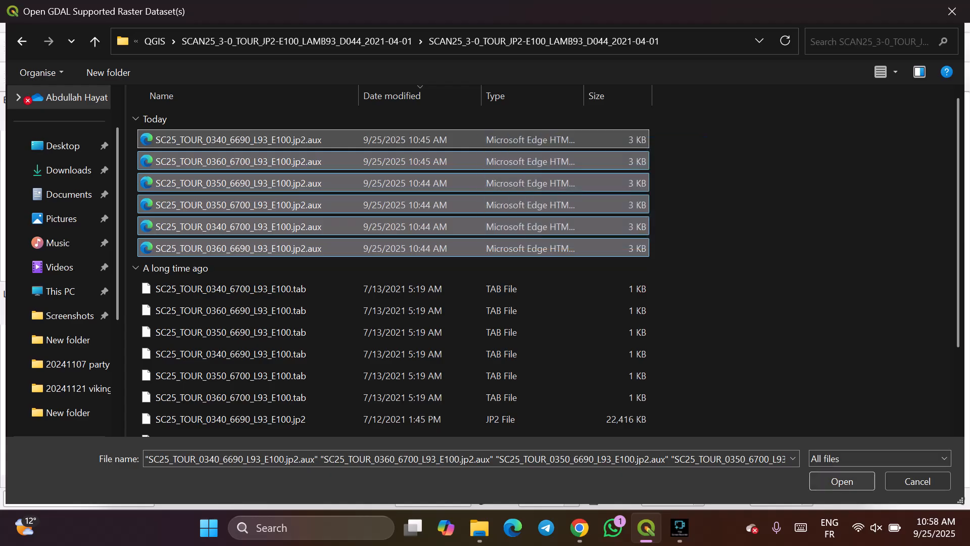
{"action": "left_click", "coordinate": [841, 480]}
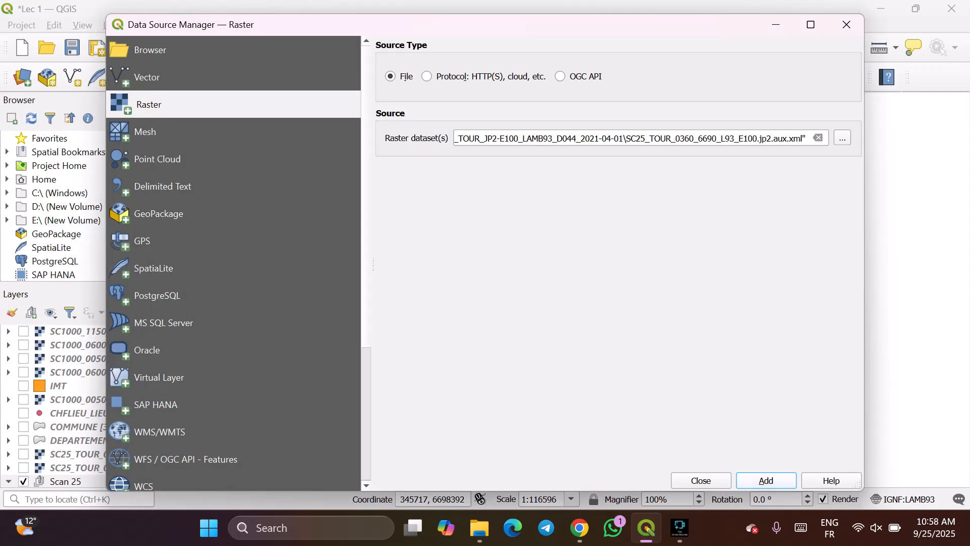
{"action": "key", "text": "Return"}
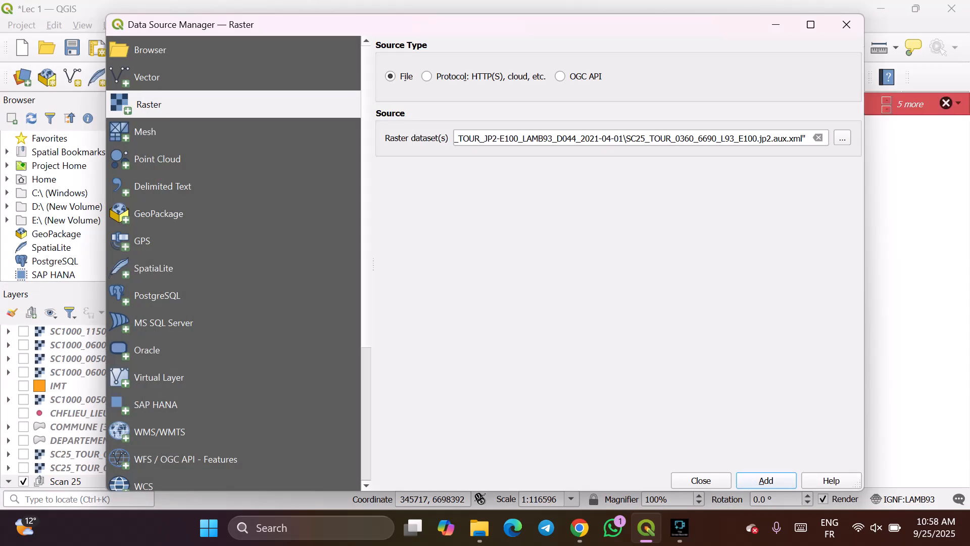
- Add the six SC25_TOUR .jp2 files as raster layers in the Scan 25 group and close the Data Source Manager
{"action": "left_click", "coordinate": [842, 137]}
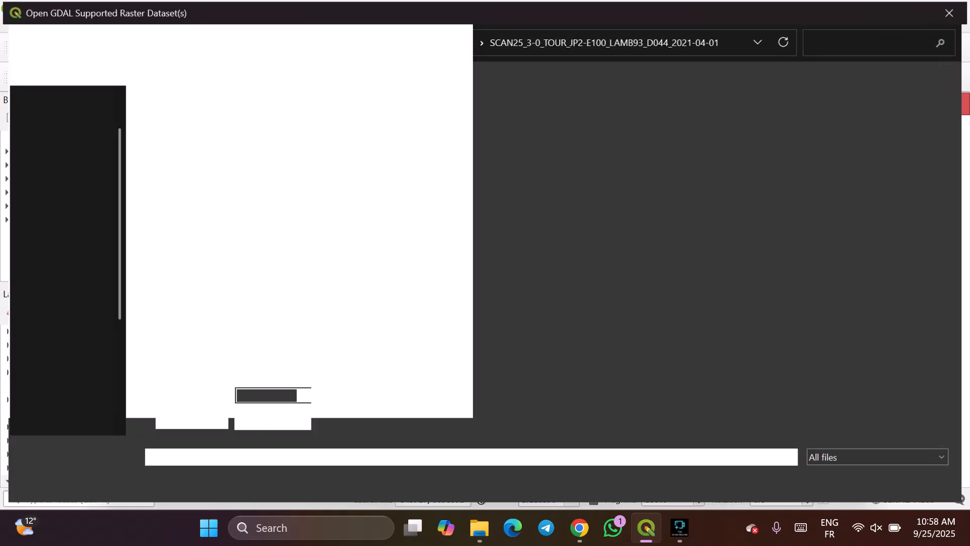
{"action": "scroll", "coordinate": [394, 295], "scroll_direction": "down", "scroll_amount": 2}
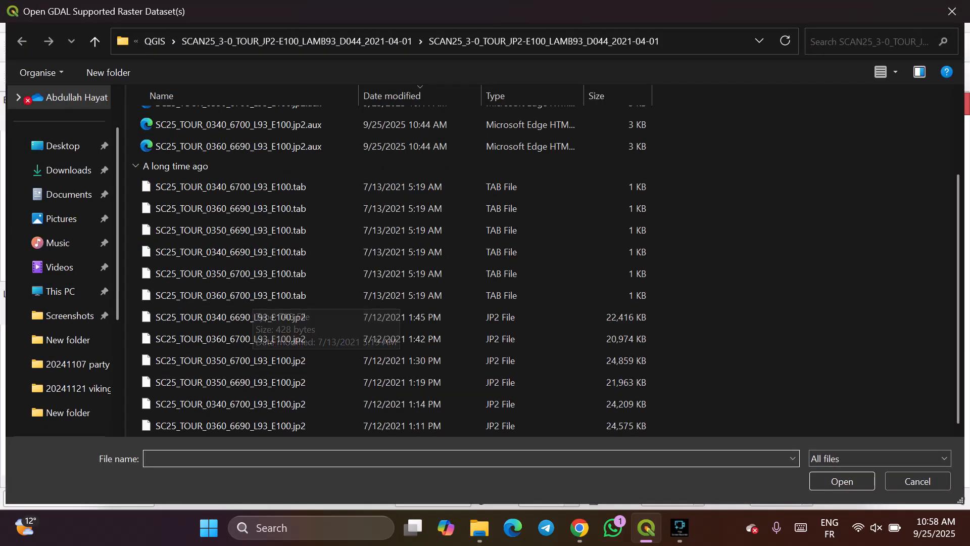
{"action": "left_click_drag", "start_coordinate": [675, 426], "coordinate": [329, 179]}
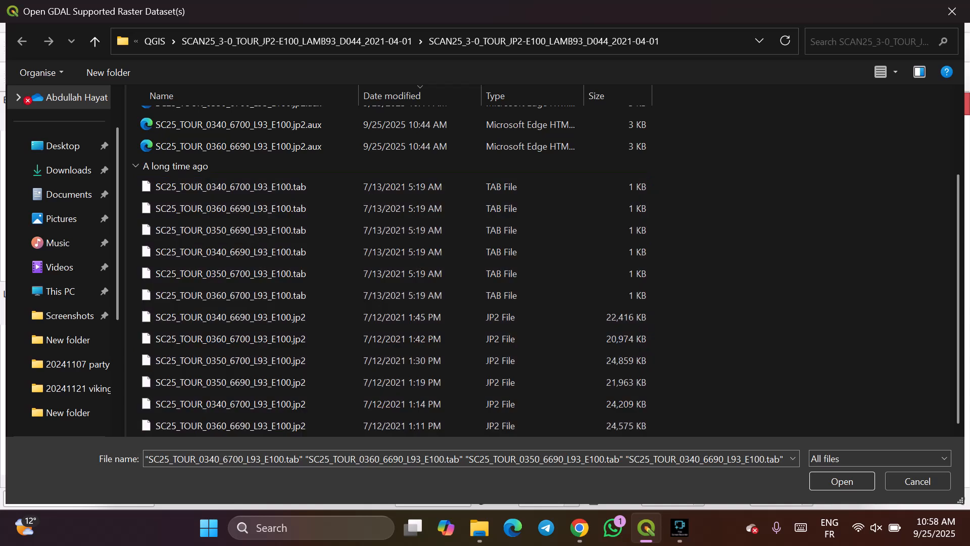
{"action": "left_click_drag", "start_coordinate": [675, 435], "coordinate": [675, 311]}
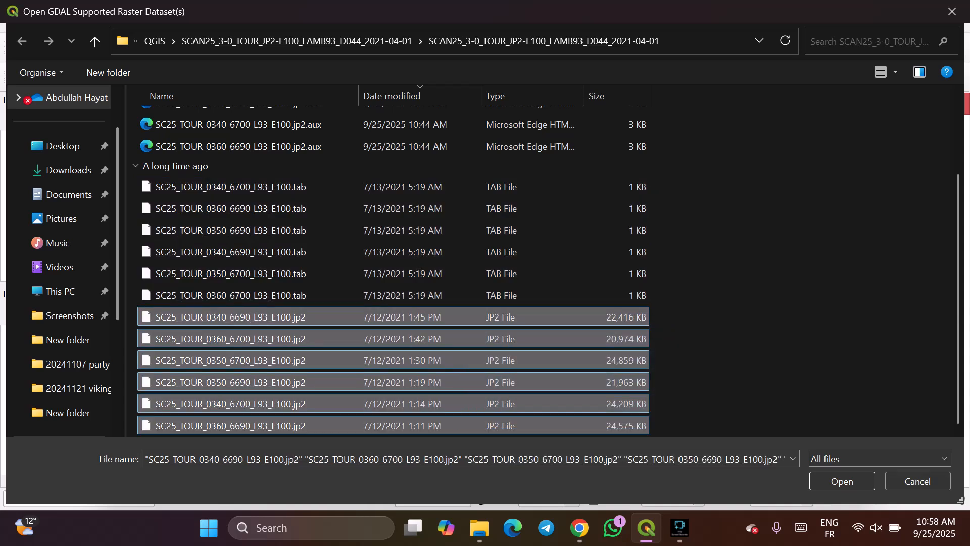
{"action": "left_click", "coordinate": [842, 480]}
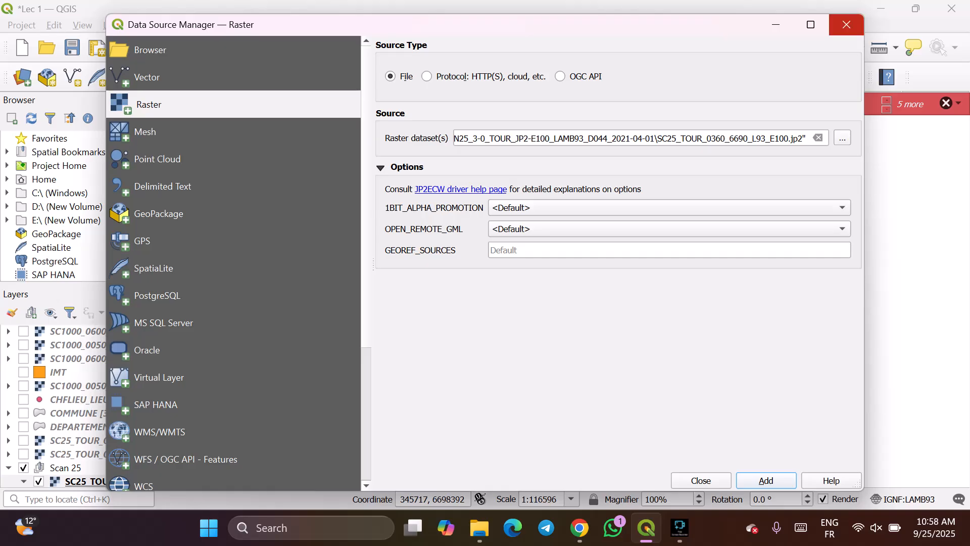
{"action": "left_click", "coordinate": [846, 24]}
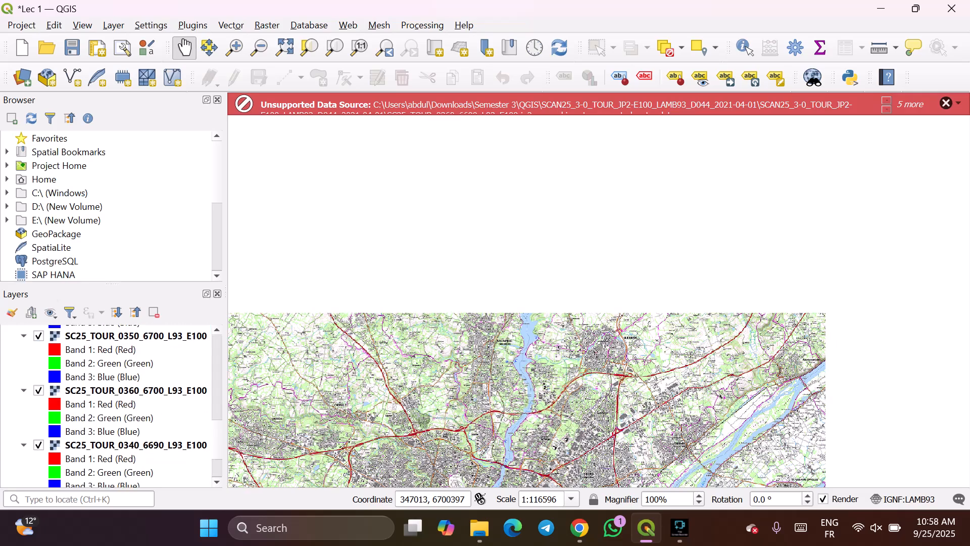
- Examine the Scan 25 map around Nantes and locate the large grey building complex east of the river, north of la Beaujoire
{"action": "left_click", "coordinate": [100, 356]}
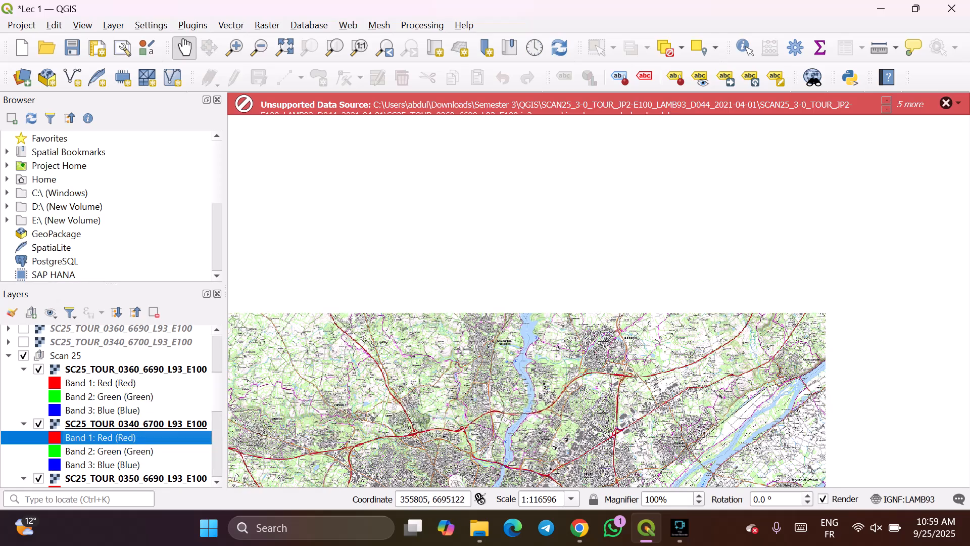
{"action": "scroll", "coordinate": [485, 414], "scroll_direction": "up", "scroll_amount": 4}
{"action": "scroll", "coordinate": [531, 384], "scroll_direction": "down", "scroll_amount": 1}
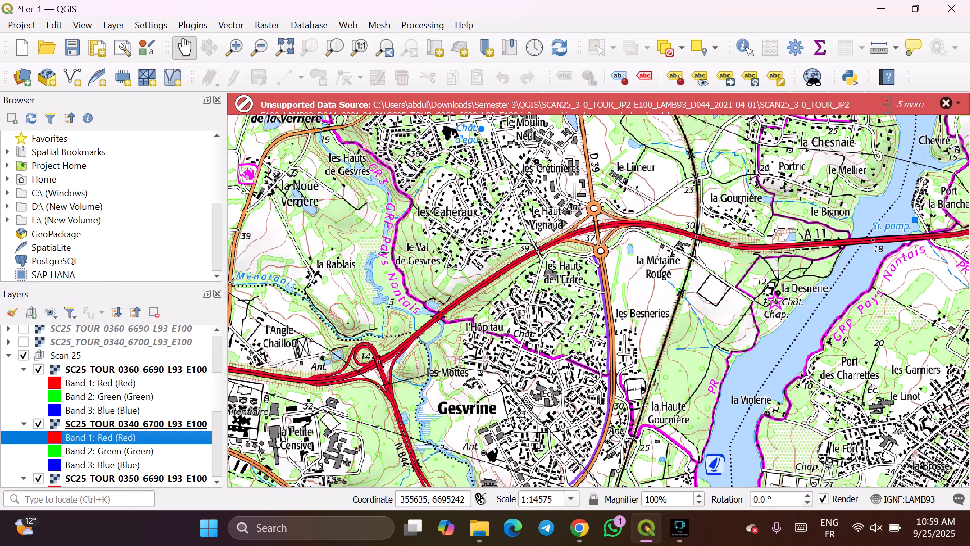
{"action": "scroll", "coordinate": [599, 301], "scroll_direction": "down", "scroll_amount": 4}
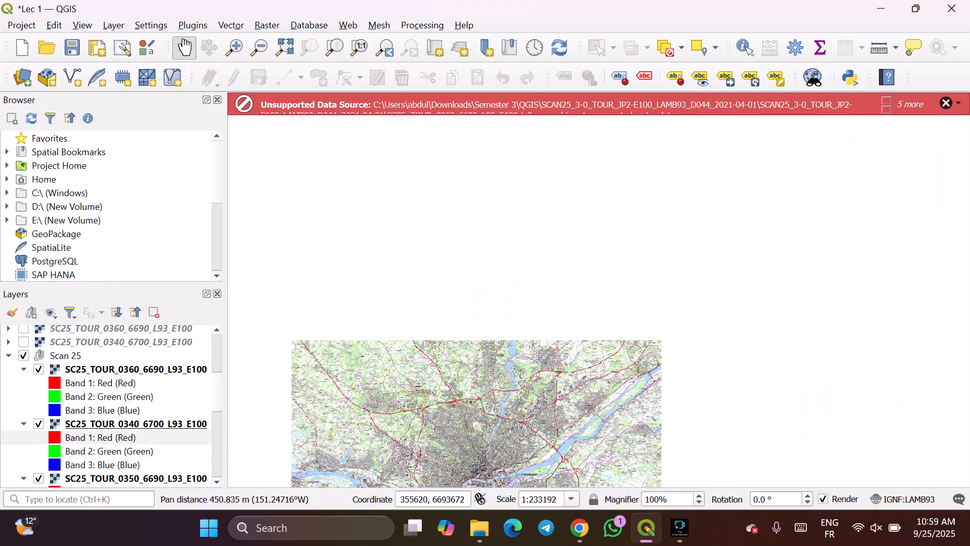
{"action": "scroll", "coordinate": [556, 384], "scroll_direction": "up", "scroll_amount": 2}
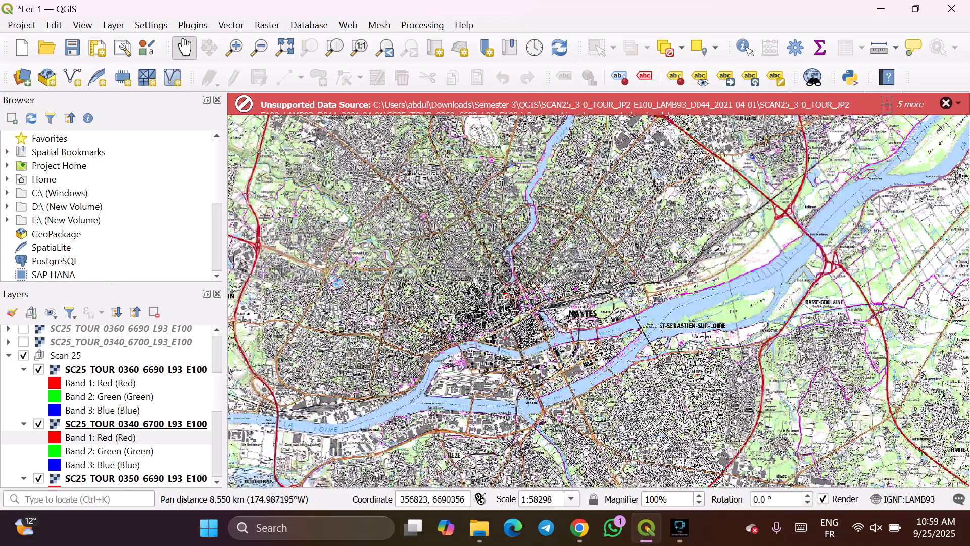
{"action": "scroll", "coordinate": [624, 271], "scroll_direction": "up", "scroll_amount": 2}
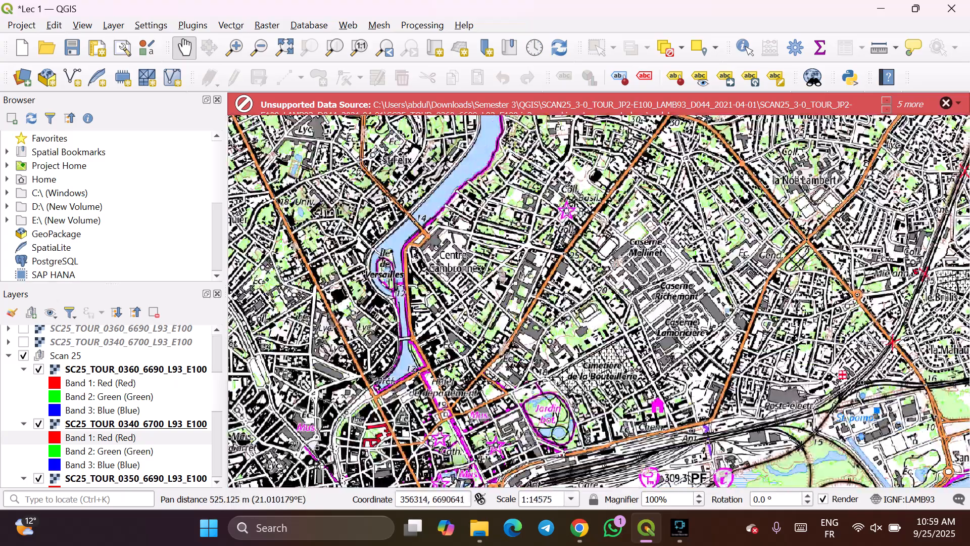
{"action": "left_click_drag", "start_coordinate": [538, 242], "coordinate": [486, 373]}
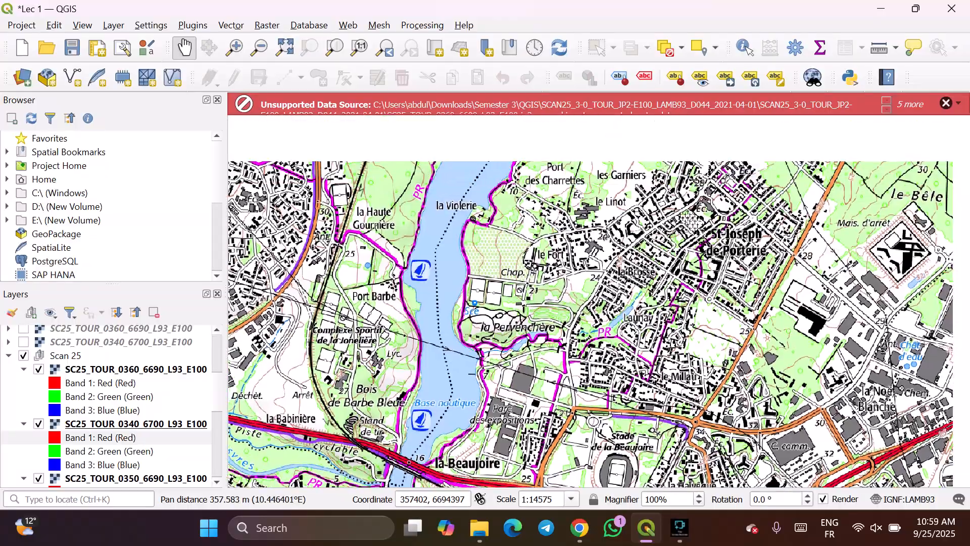
{"action": "left_click_drag", "start_coordinate": [590, 304], "coordinate": [500, 517]}
{"action": "scroll", "coordinate": [598, 301], "scroll_direction": "up", "scroll_amount": 3}
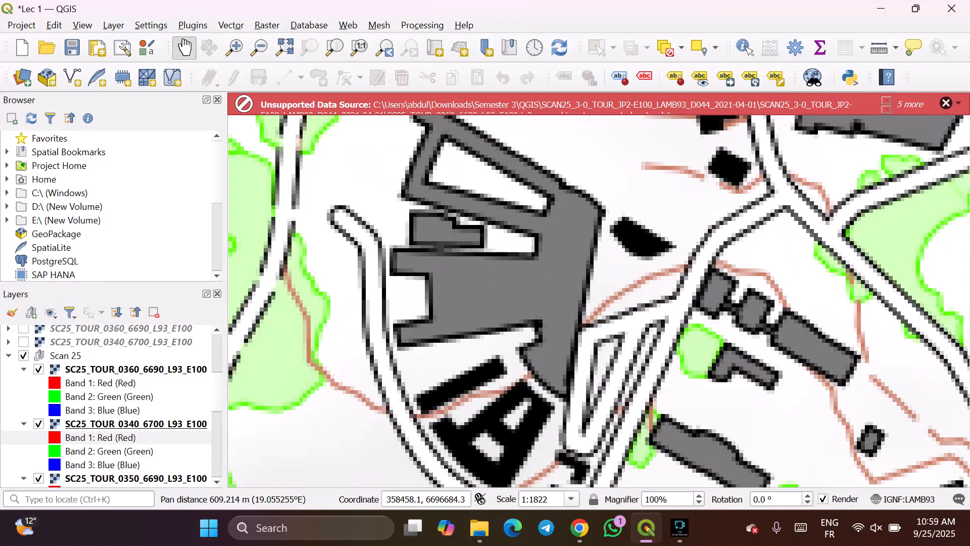
{"action": "left_click_drag", "start_coordinate": [599, 301], "coordinate": [591, 343]}
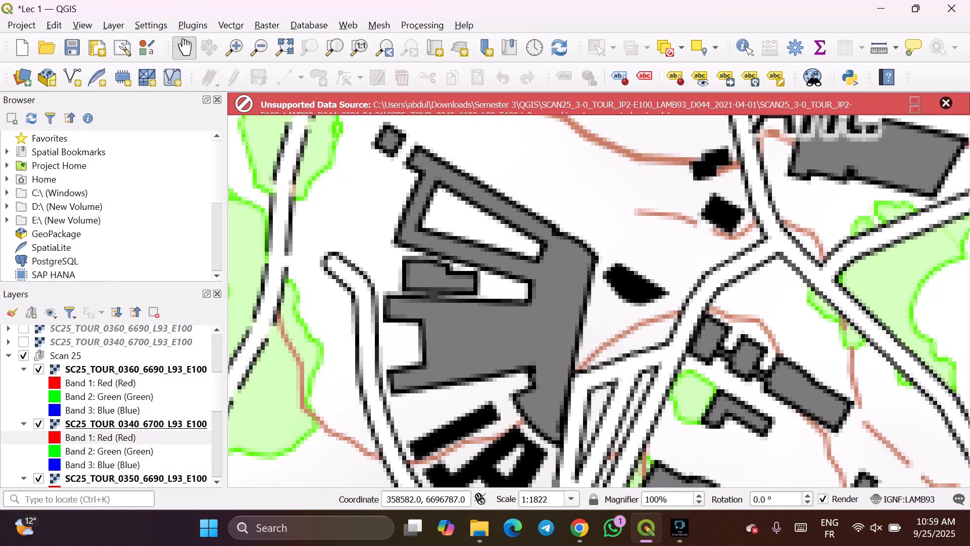
{"action": "left_click_drag", "start_coordinate": [591, 343], "coordinate": [597, 293]}
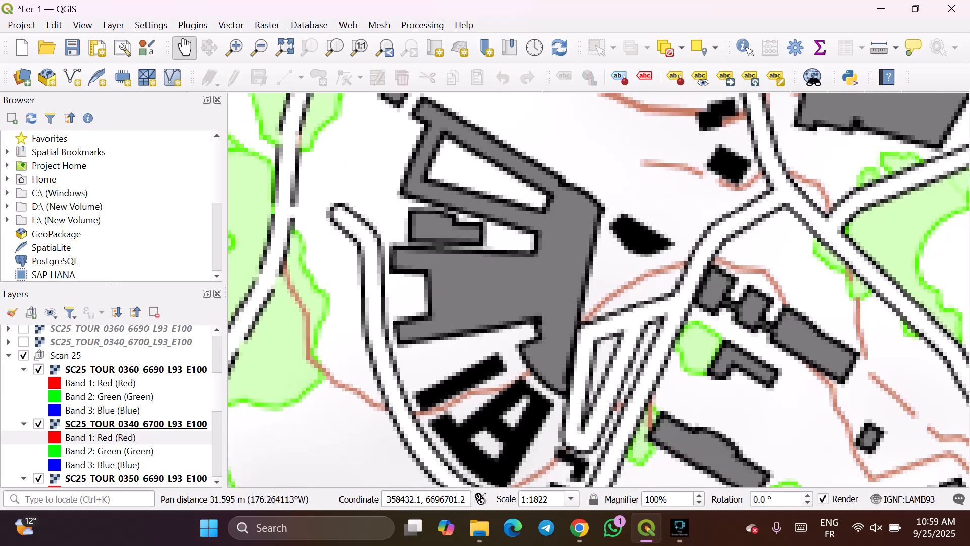
{"action": "scroll", "coordinate": [515, 212], "scroll_direction": "down", "scroll_amount": 1}
{"action": "left_click_drag", "start_coordinate": [515, 212], "coordinate": [496, 236]}
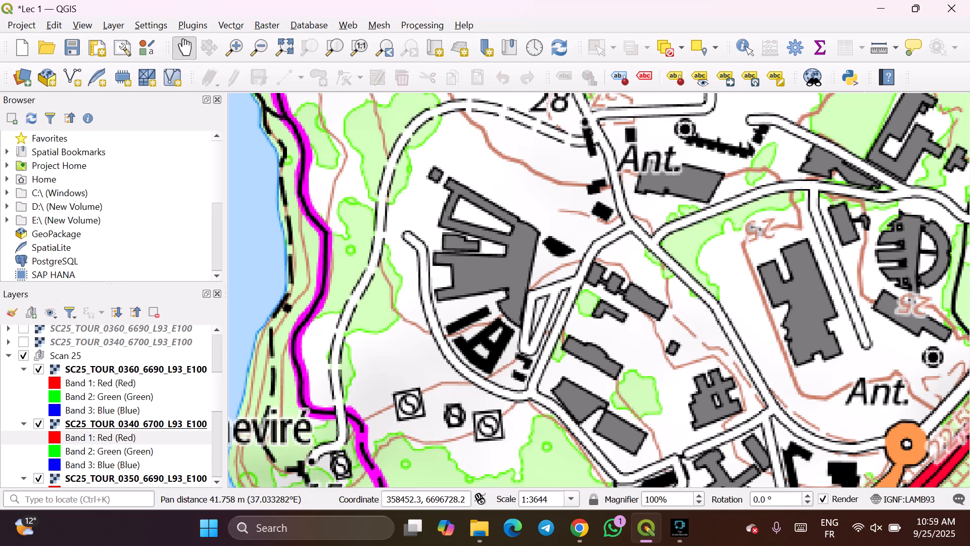
- Review the IMT layer's symbology settings without changing them
{"action": "scroll", "coordinate": [108, 404], "scroll_direction": "down", "scroll_amount": 5}
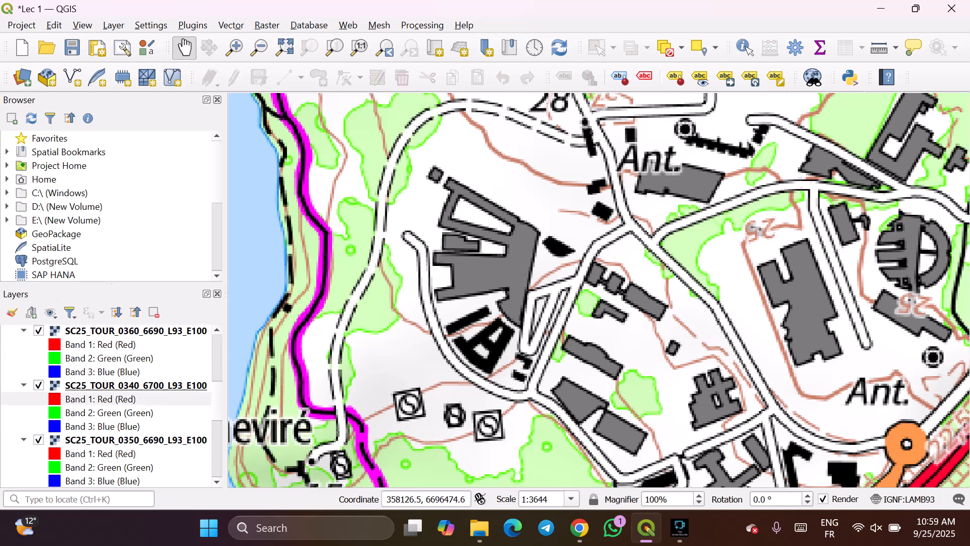
{"action": "scroll", "coordinate": [108, 404], "scroll_direction": "up", "scroll_amount": 6}
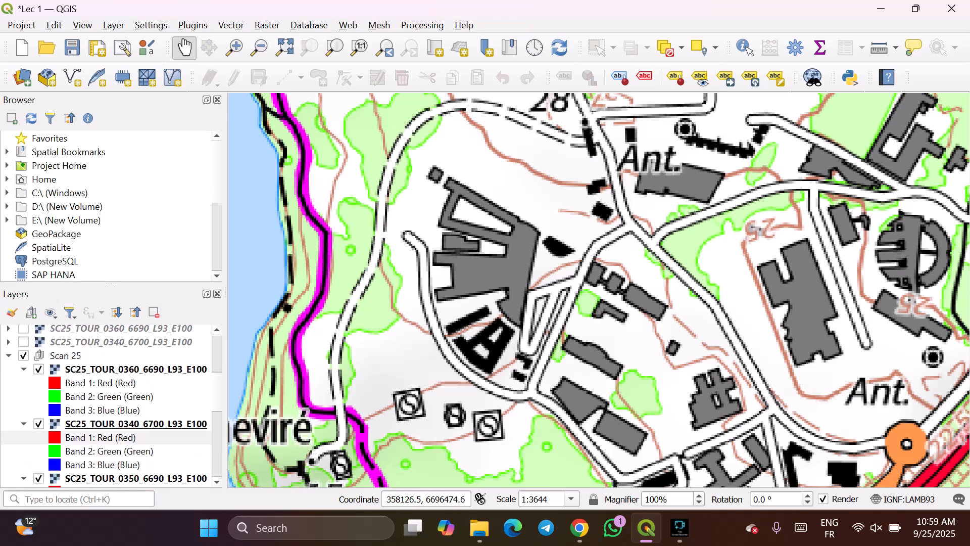
{"action": "left_click", "coordinate": [23, 376]}
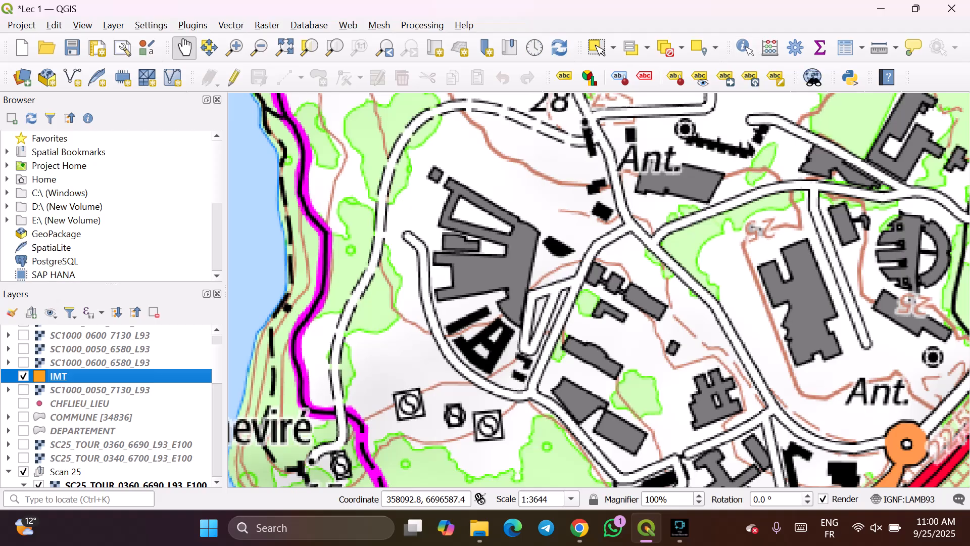
{"action": "double_click", "coordinate": [58, 376]}
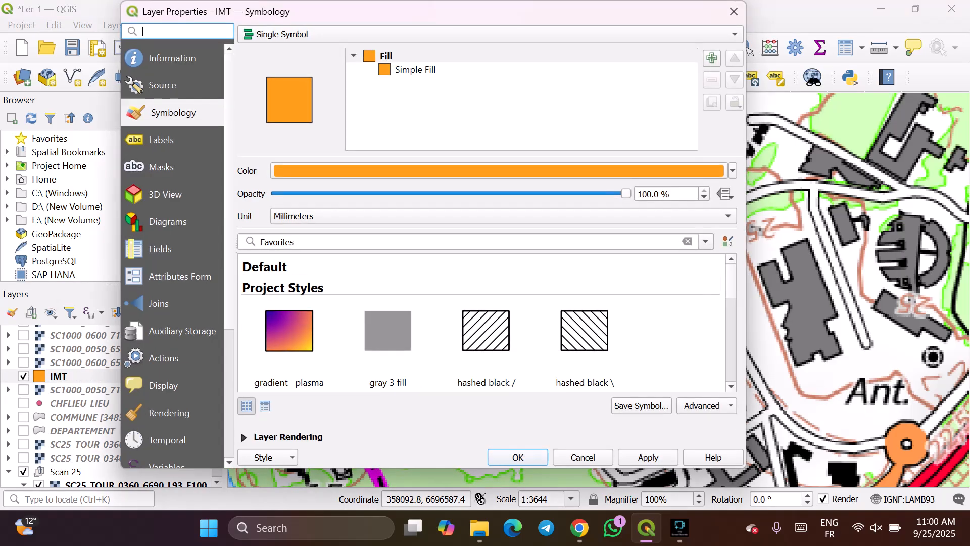
{"action": "left_click", "coordinate": [733, 11]}
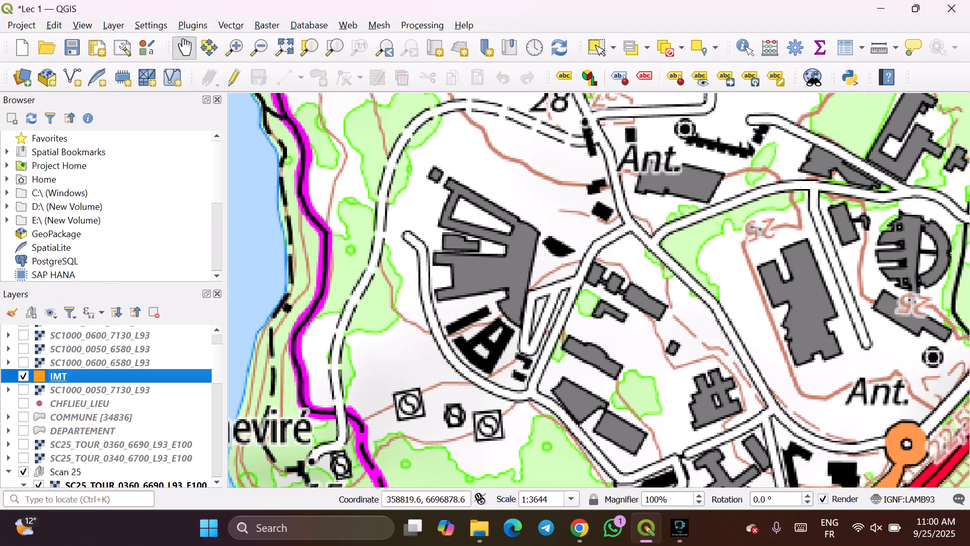
{"action": "mouse_move", "coordinate": [679, 528]}
{"action": "double_click", "coordinate": [58, 376]}
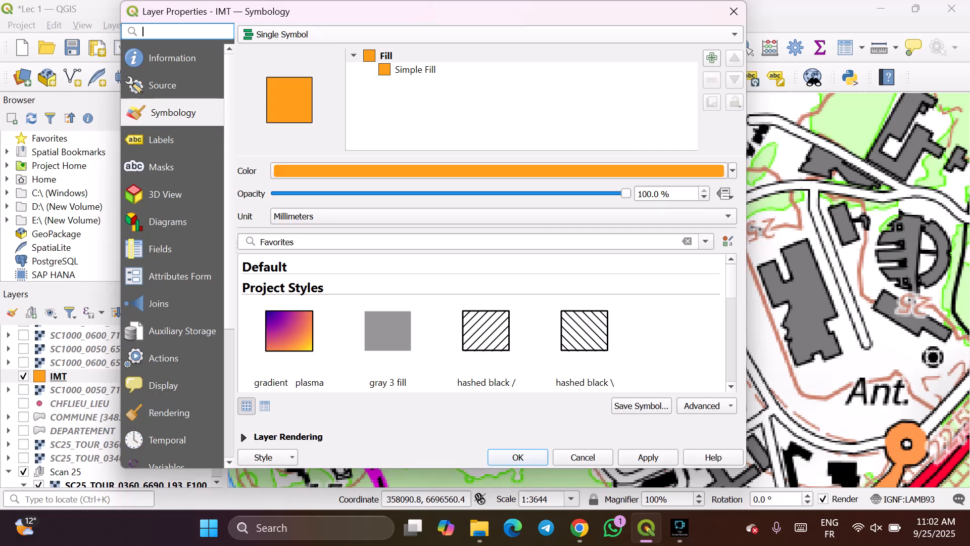
{"action": "left_click", "coordinate": [734, 11]}
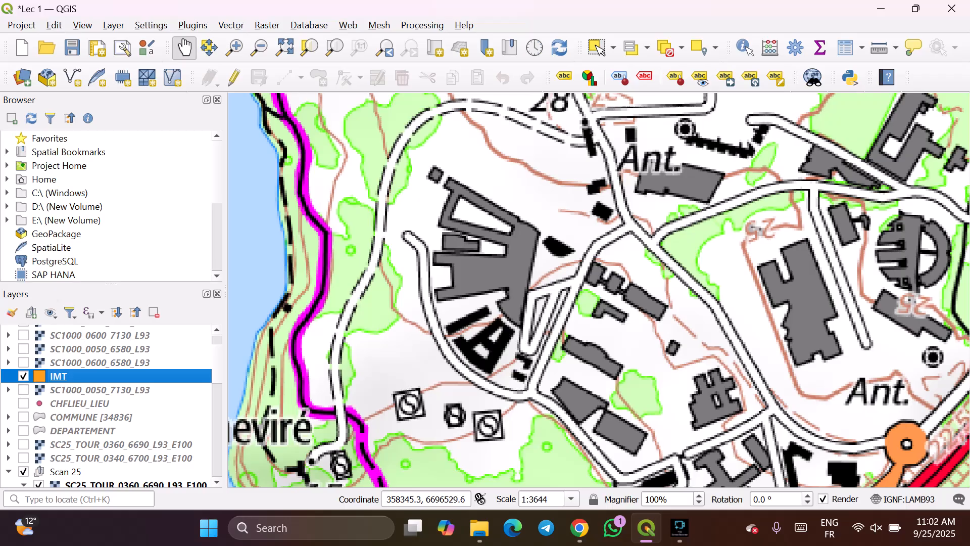
- Turn on editing for the IMT layer and start adding a polygon feature at the grey building complex east of the river
{"action": "scroll", "coordinate": [151, 407], "scroll_direction": "down", "scroll_amount": 4}
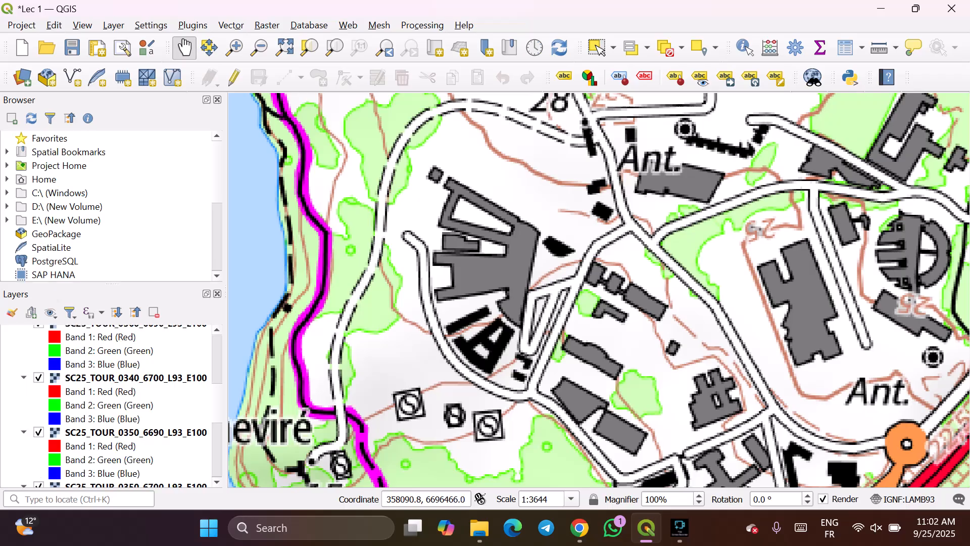
{"action": "scroll", "coordinate": [556, 335], "scroll_direction": "down", "scroll_amount": 1}
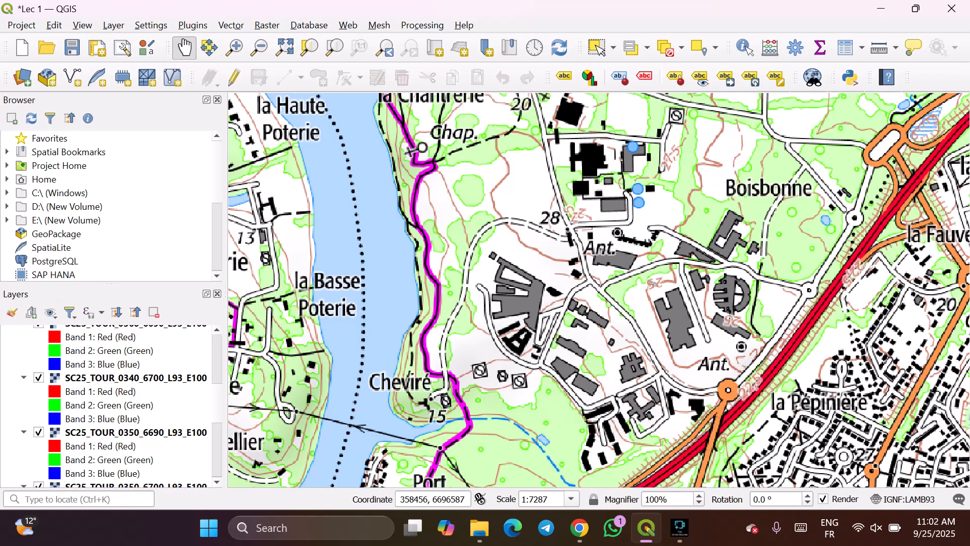
{"action": "scroll", "coordinate": [538, 329], "scroll_direction": "up", "scroll_amount": 1}
{"action": "scroll", "coordinate": [513, 340], "scroll_direction": "up", "scroll_amount": 1}
{"action": "left_click_drag", "start_coordinate": [512, 339], "coordinate": [531, 401]}
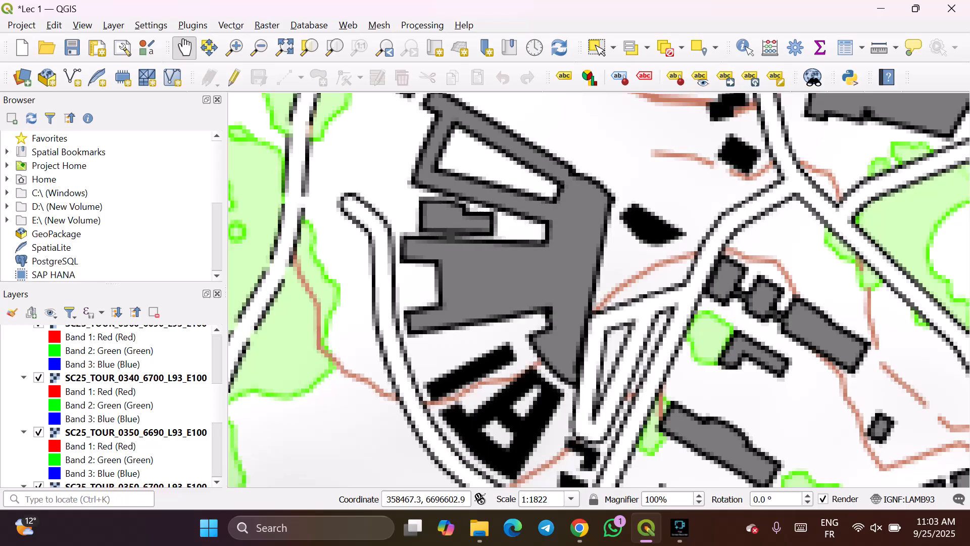
{"action": "left_click_drag", "start_coordinate": [598, 290], "coordinate": [577, 270]}
{"action": "scroll", "coordinate": [600, 302], "scroll_direction": "down", "scroll_amount": 1}
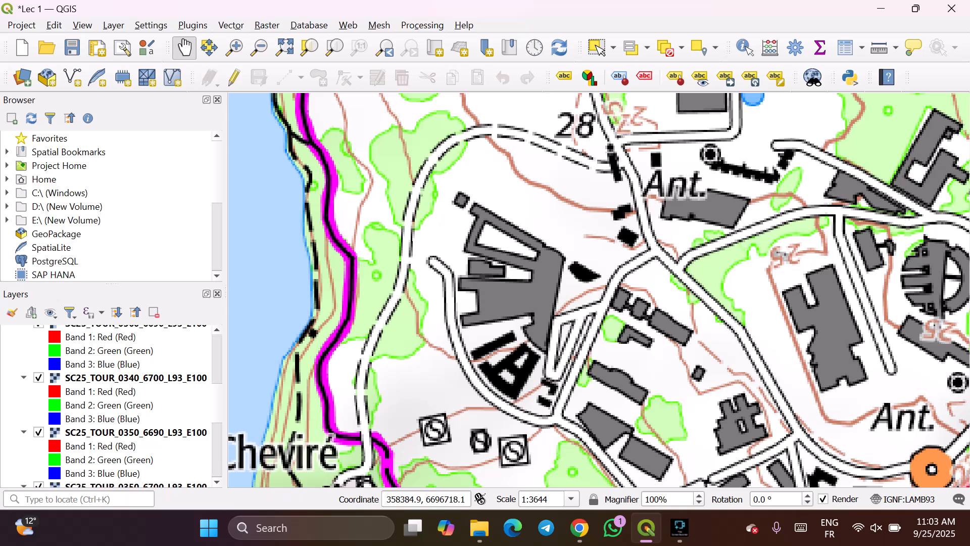
{"action": "left_click_drag", "start_coordinate": [599, 290], "coordinate": [593, 266]}
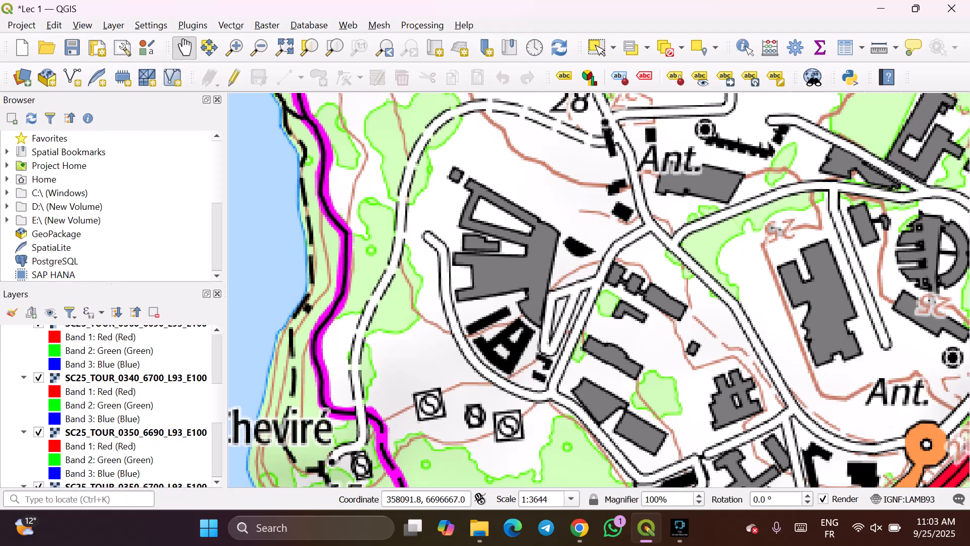
{"action": "scroll", "coordinate": [111, 405], "scroll_direction": "down", "scroll_amount": 5}
{"action": "scroll", "coordinate": [111, 404], "scroll_direction": "up", "scroll_amount": 8}
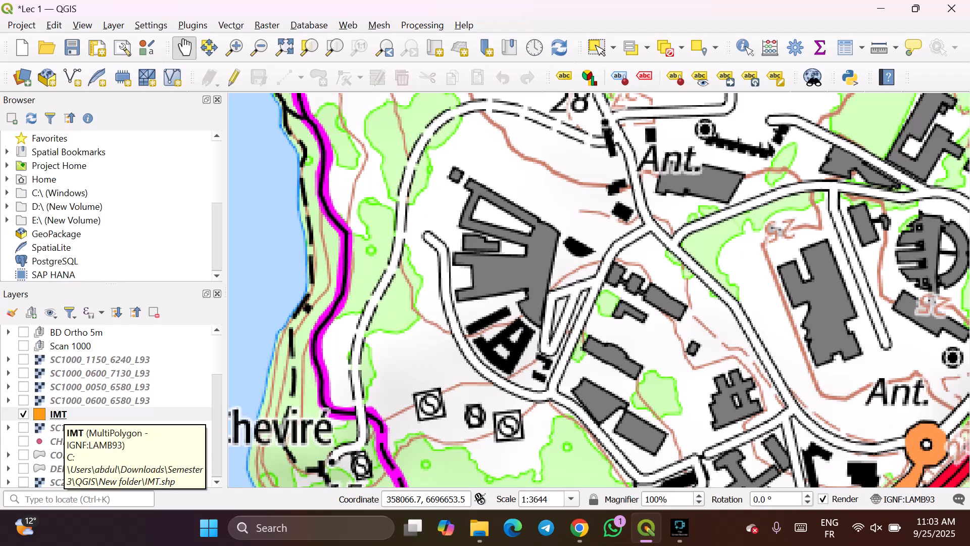
{"action": "right_click", "coordinate": [59, 415]}
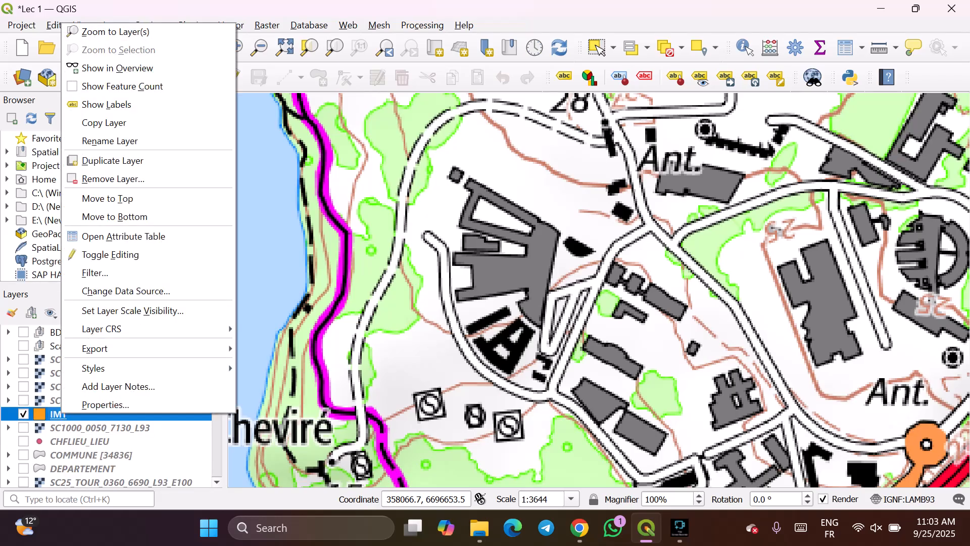
{"action": "left_click", "coordinate": [110, 254]}
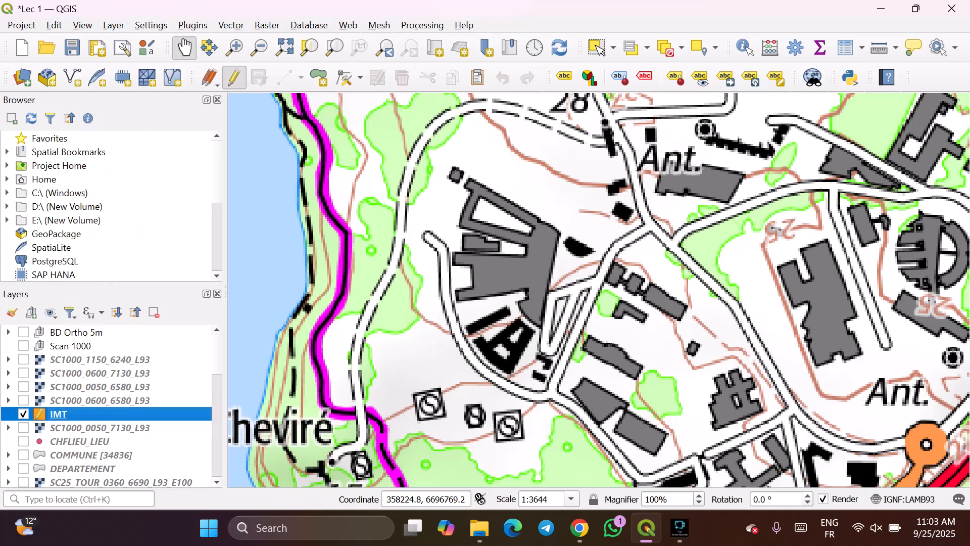
{"action": "left_click", "coordinate": [319, 77]}
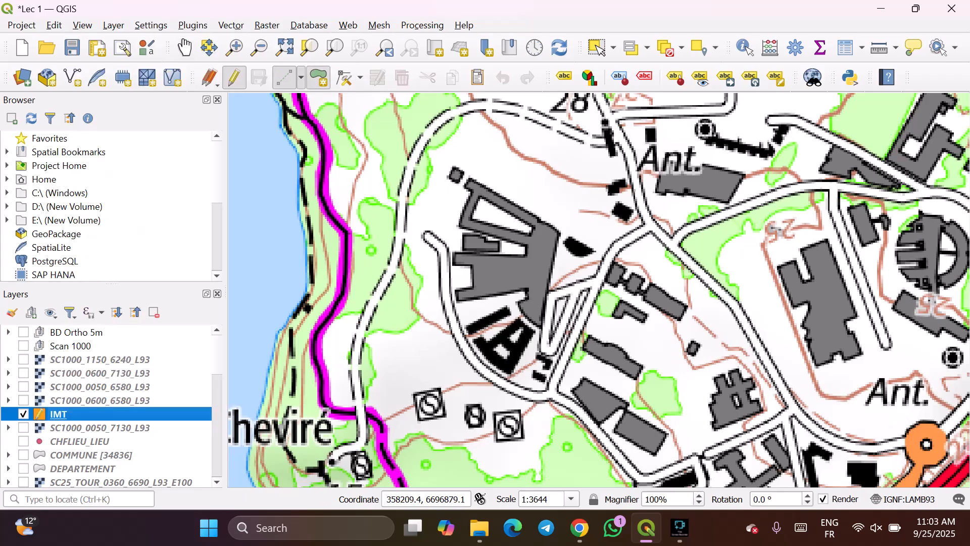
- Digitise a polygon around the outline of the large grey building east of the river, simplifying its recesses
{"action": "left_click", "coordinate": [559, 230]}
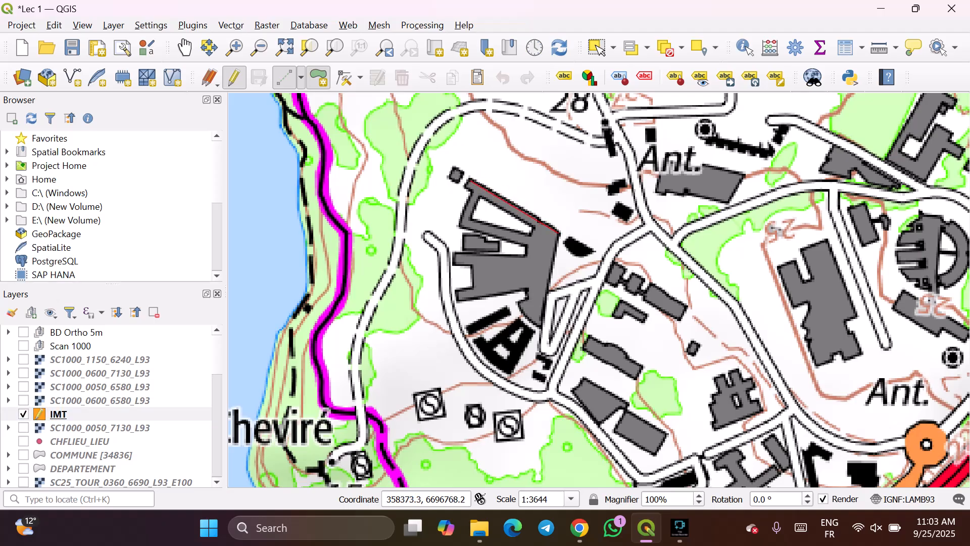
{"action": "left_click", "coordinate": [468, 180]}
{"action": "left_click", "coordinate": [459, 223]}
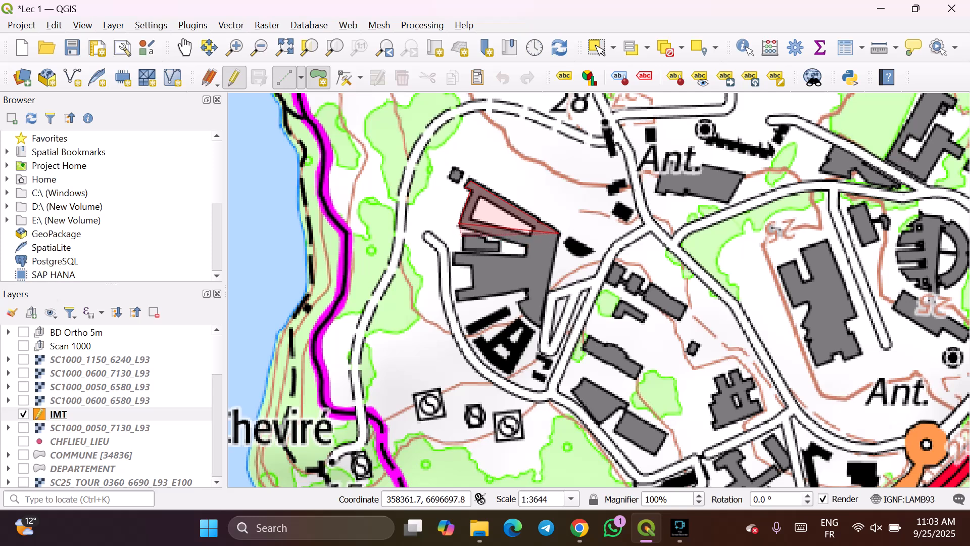
{"action": "left_click", "coordinate": [461, 246]}
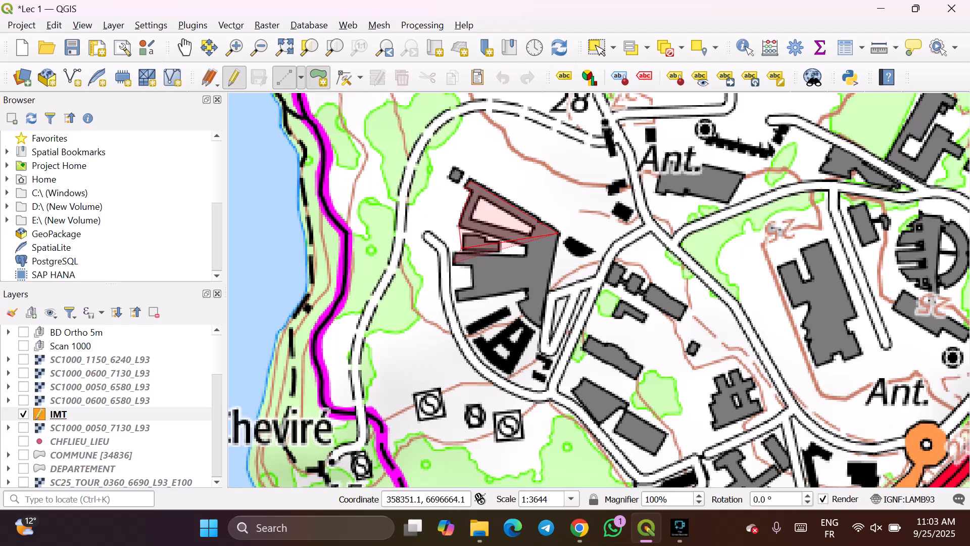
{"action": "left_click", "coordinate": [452, 263]}
{"action": "left_click", "coordinate": [458, 297]}
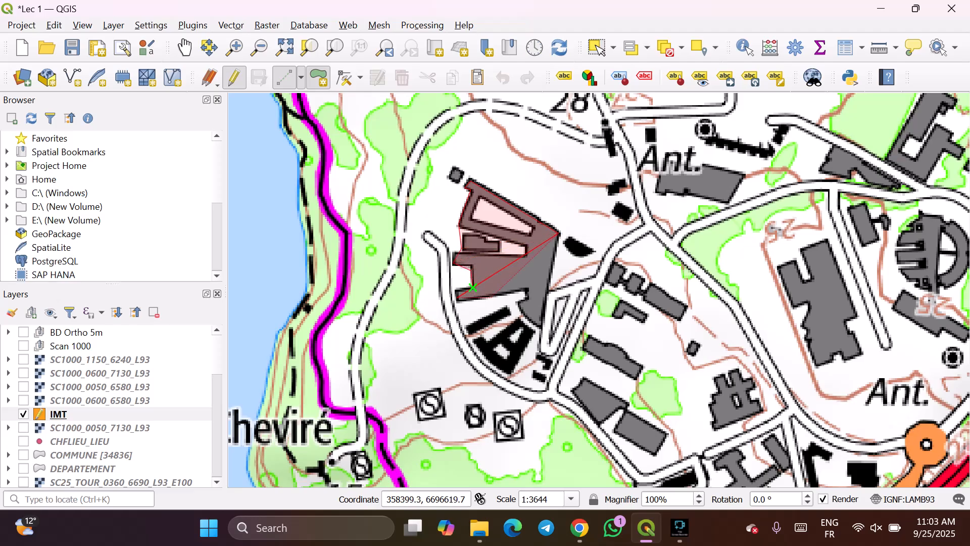
{"action": "left_click", "coordinate": [527, 292]}
{"action": "right_click", "coordinate": [541, 323]}
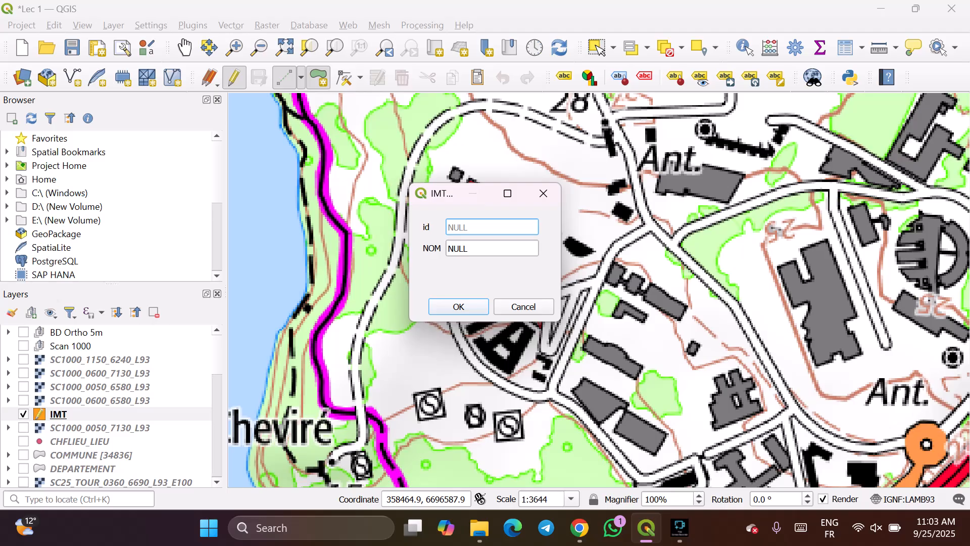
- Save the large building's polygon with id 1 and NOM IMT
{"action": "type", "text": "1"}
{"action": "left_click", "coordinate": [467, 248]}
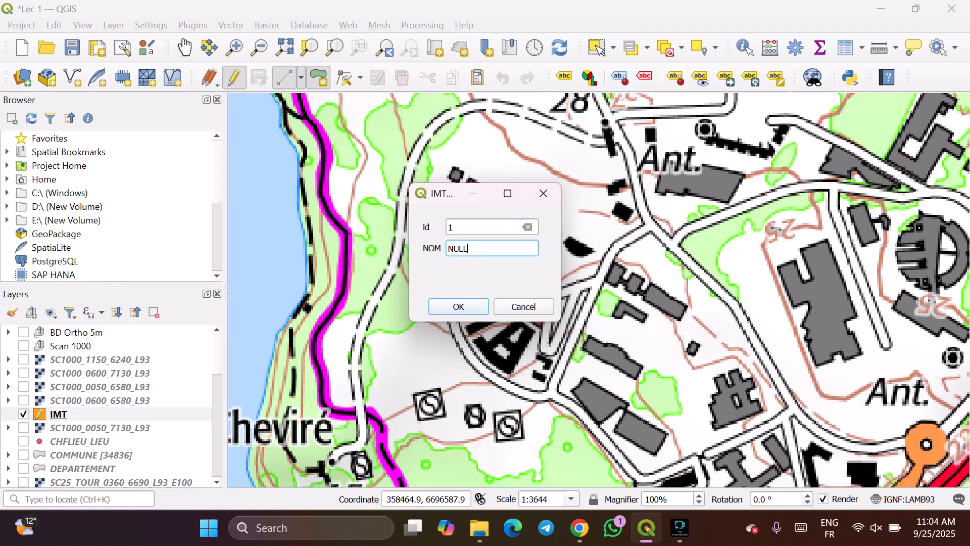
{"action": "key", "text": "shift+Home"}
{"action": "type", "text": "IMR"}
{"action": "key", "text": "BackSpace"}
{"action": "type", "text": "T"}
{"action": "key", "text": "Return"}
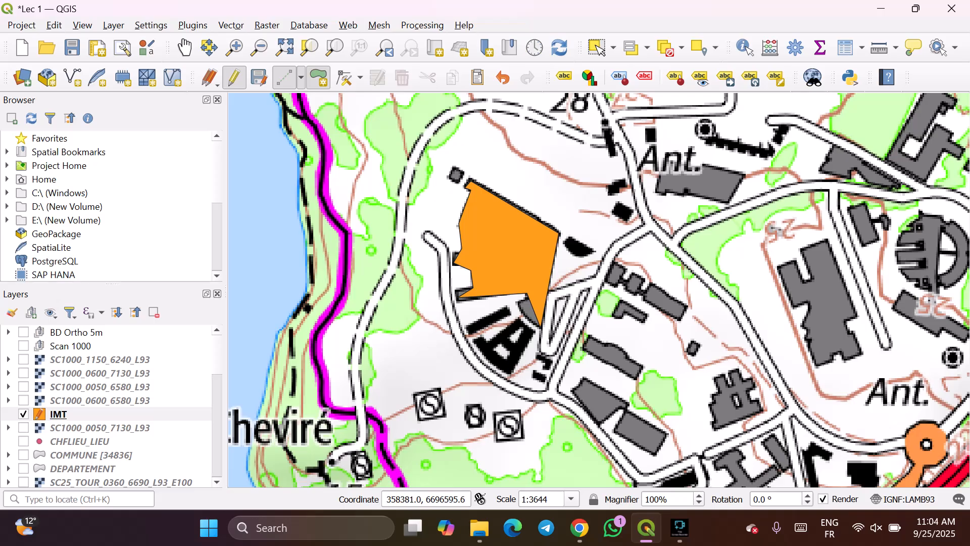
{"action": "left_click", "coordinate": [467, 322]}
{"action": "left_click", "coordinate": [507, 308]}
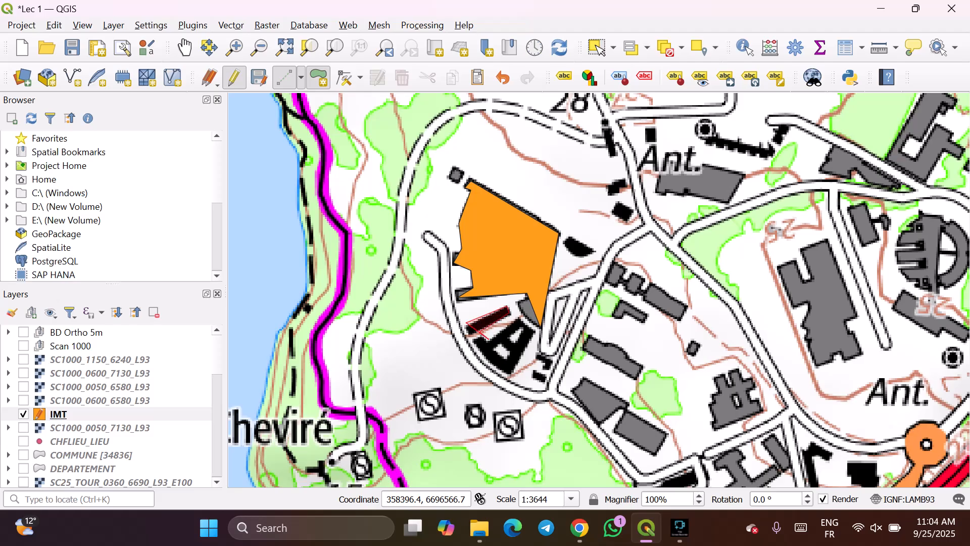
{"action": "left_click", "coordinate": [524, 355]}
{"action": "left_click", "coordinate": [511, 377]}
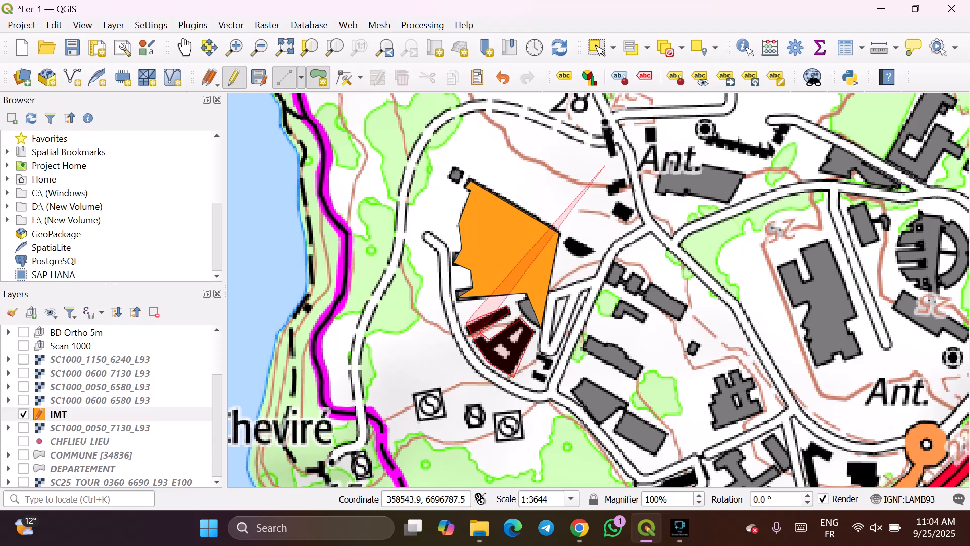
{"action": "key", "text": "Escape"}
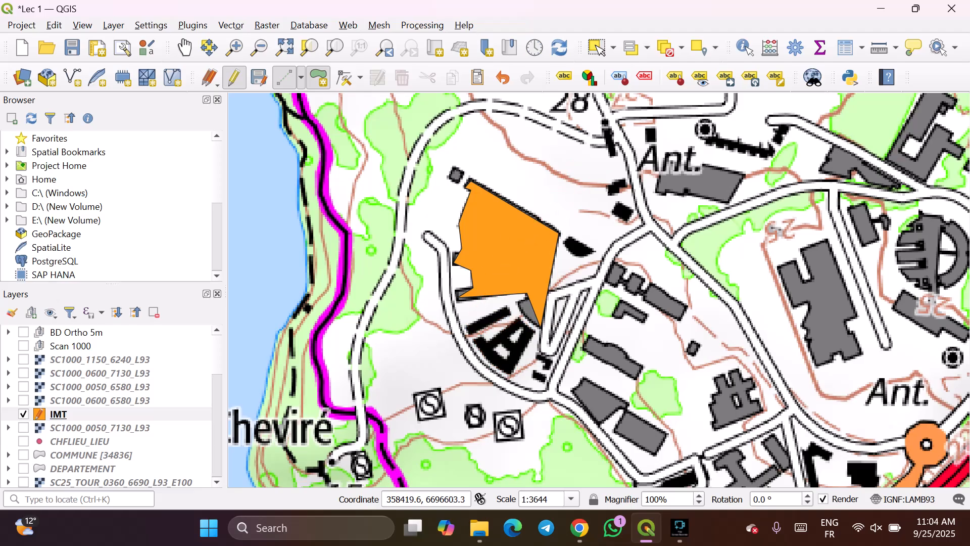
- Digitise the narrow black building just south of the large polygon as a four-corner polygon with id 2
{"action": "left_click", "coordinate": [465, 325]}
{"action": "left_click", "coordinate": [508, 307]}
{"action": "left_click", "coordinate": [508, 314]}
{"action": "left_click", "coordinate": [469, 333]}
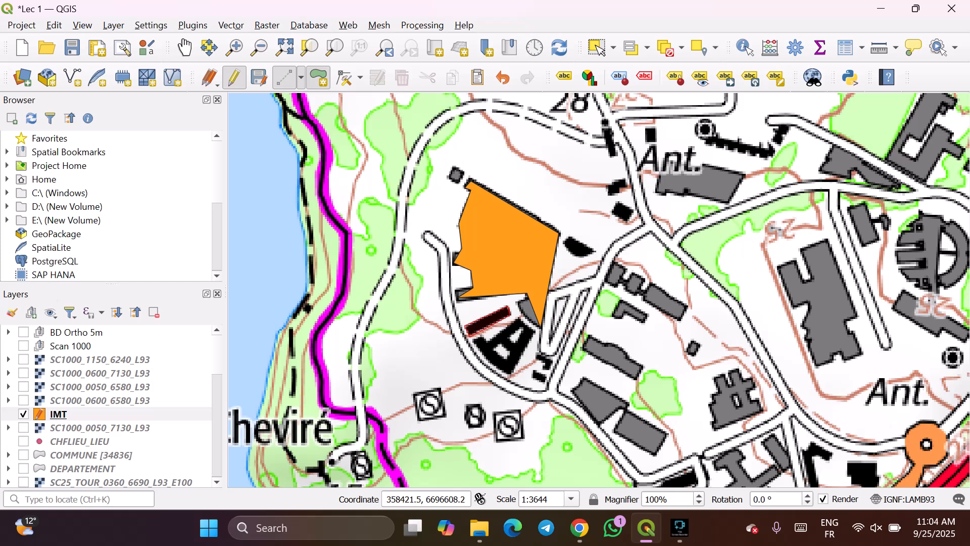
{"action": "key", "text": "Return"}
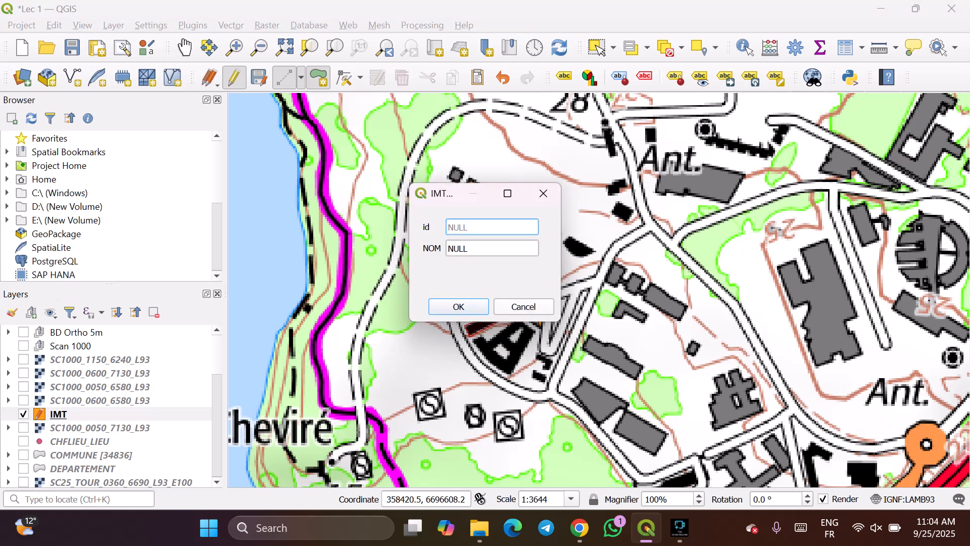
{"action": "type", "text": "2"}
{"action": "key", "text": "Return"}
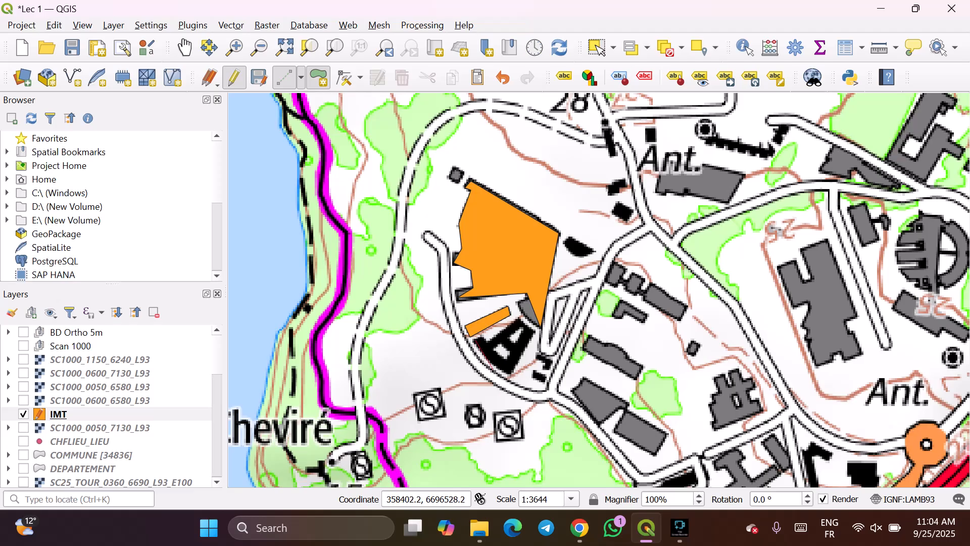
- Digitise the outer outline of the black A-shaped building beside the narrow one as a polygon with id 3
{"action": "left_click", "coordinate": [478, 342]}
{"action": "left_click", "coordinate": [509, 373]}
{"action": "left_click", "coordinate": [533, 330]}
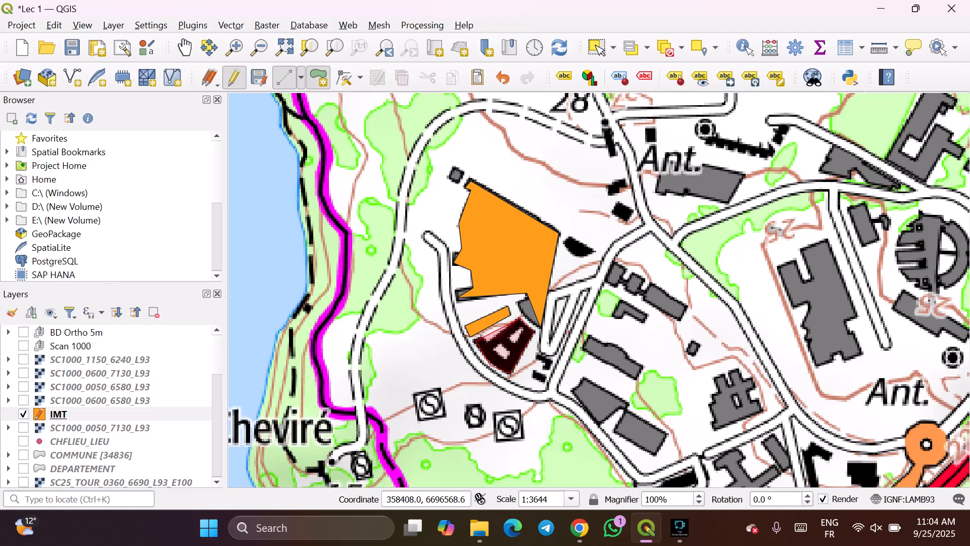
{"action": "left_click", "coordinate": [518, 318]}
{"action": "right_click", "coordinate": [491, 335]}
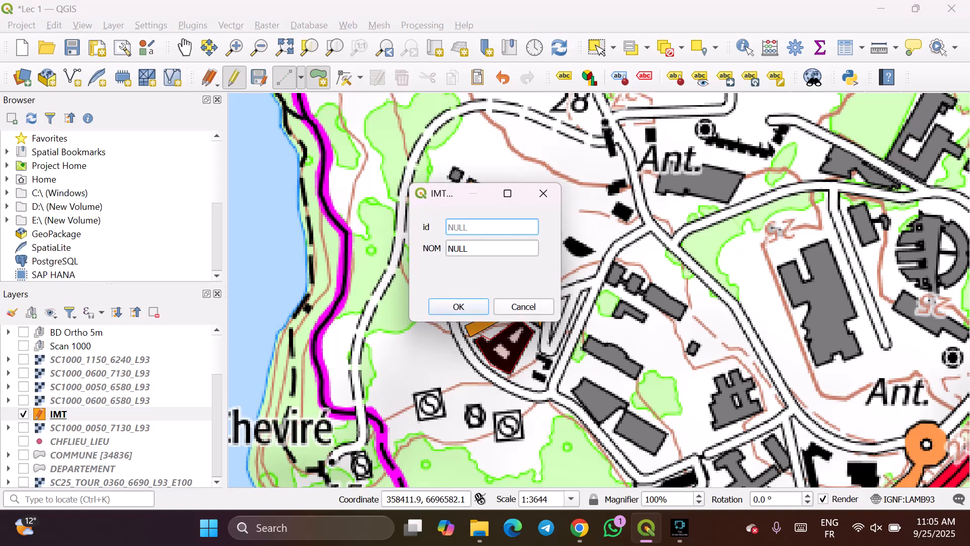
{"action": "type", "text": "3"}
{"action": "key", "text": "Return"}
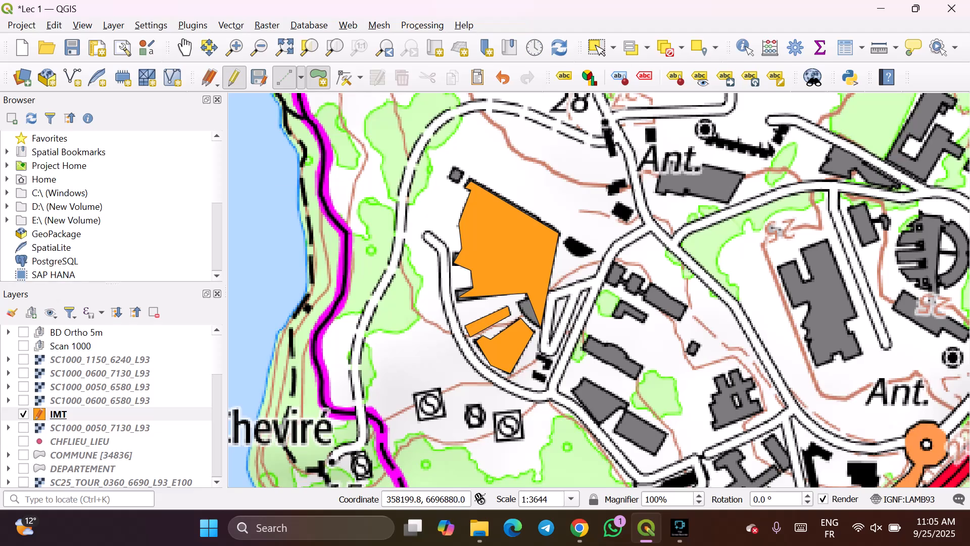
- Review the digitizing modes and vertex tool options, and activate the Vertex Tool for the current layer
{"action": "left_click", "coordinate": [301, 78]}
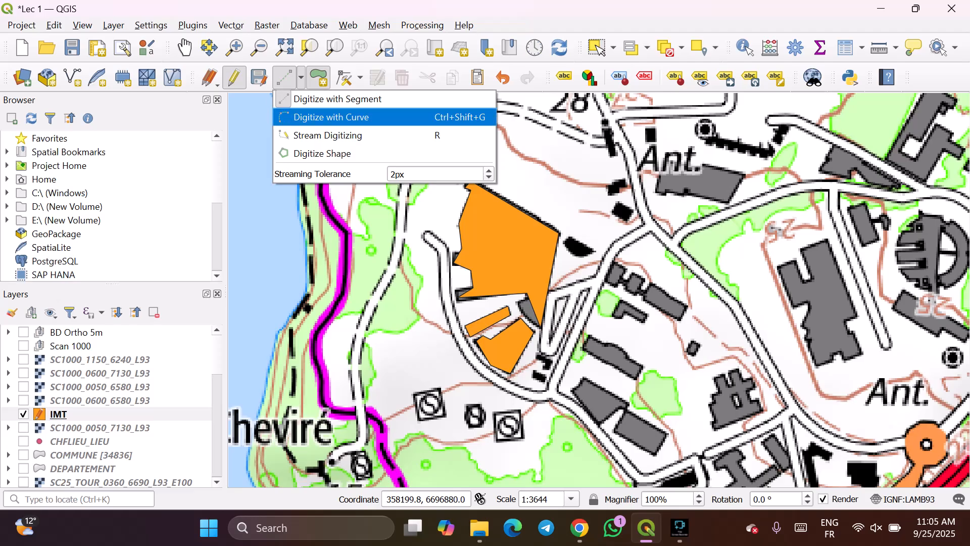
{"action": "left_click", "coordinate": [359, 77]}
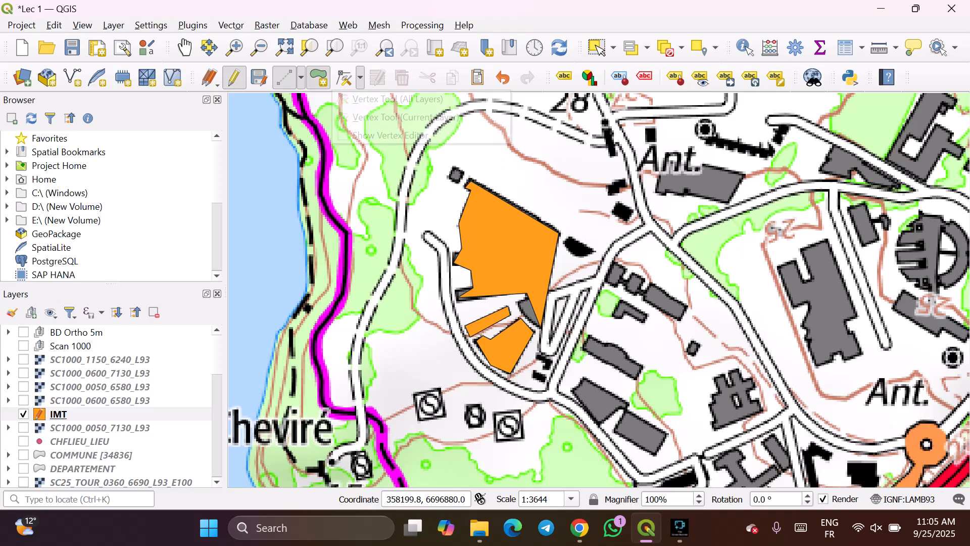
{"action": "left_click", "coordinate": [359, 77]}
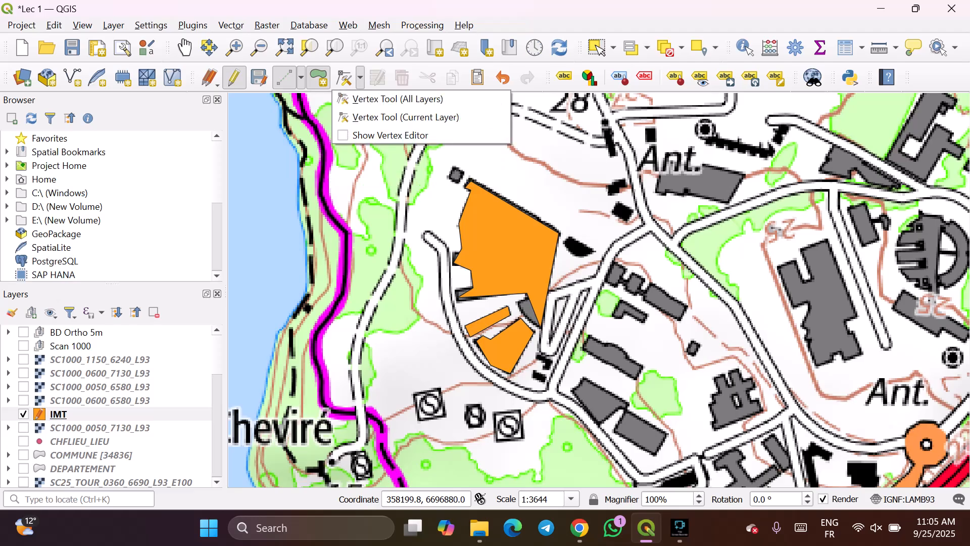
{"action": "key", "text": "Escape"}
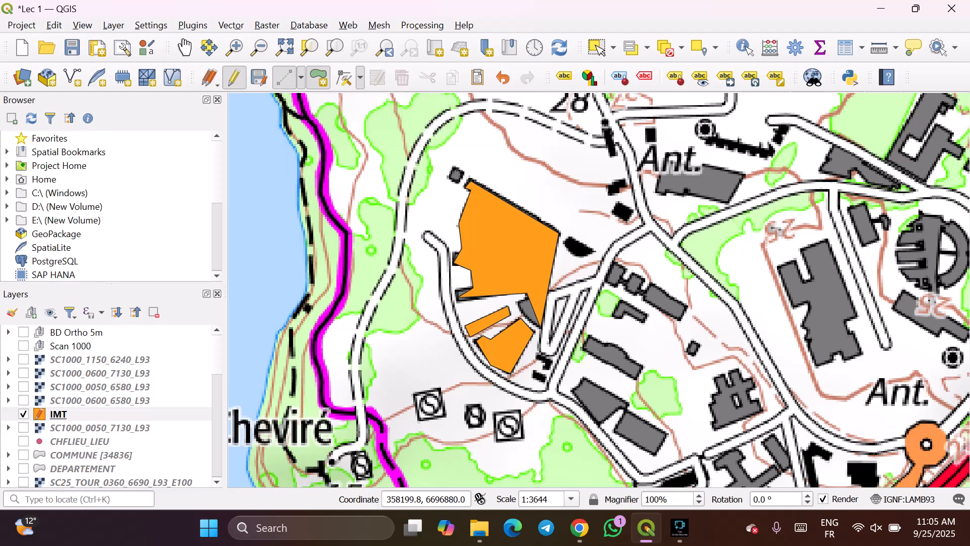
{"action": "left_click", "coordinate": [346, 77]}
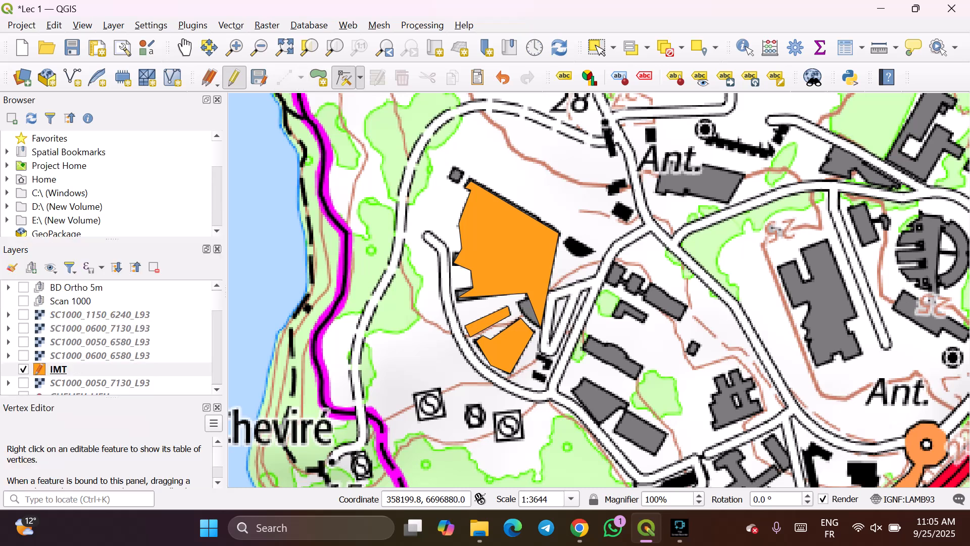
{"action": "left_click", "coordinate": [359, 77]}
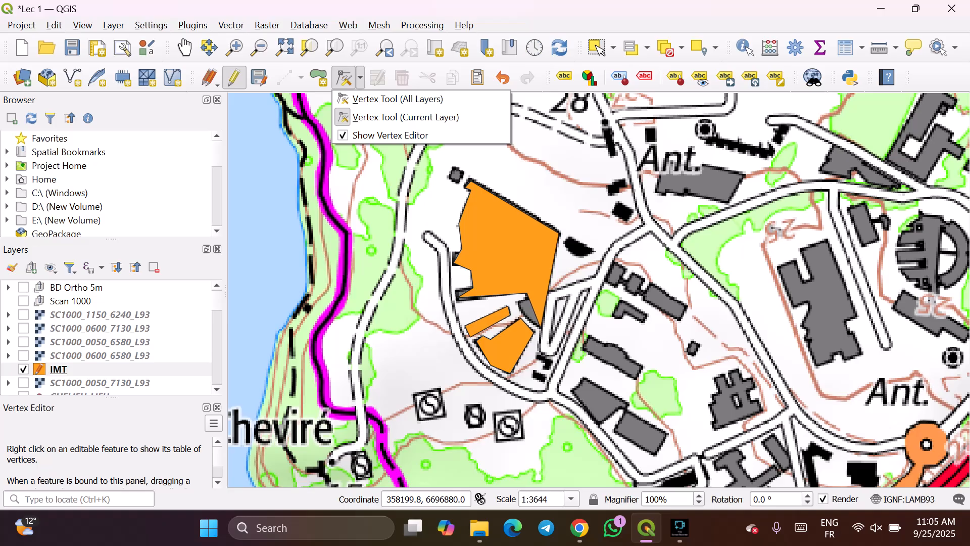
{"action": "key", "text": "Escape"}
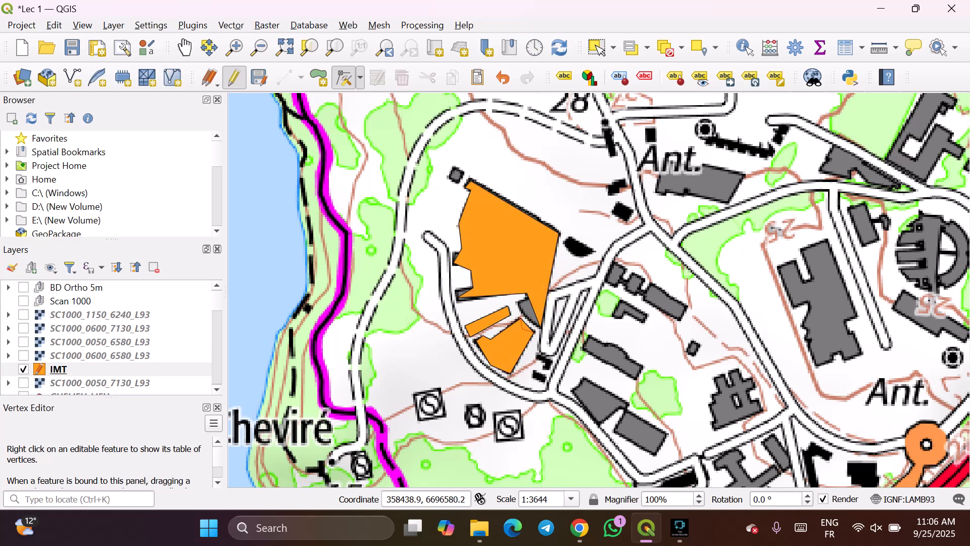
- Show the vertices of the southernmost orange polygon in the Vertex Editor and try to delete it
{"action": "right_click", "coordinate": [503, 327]}
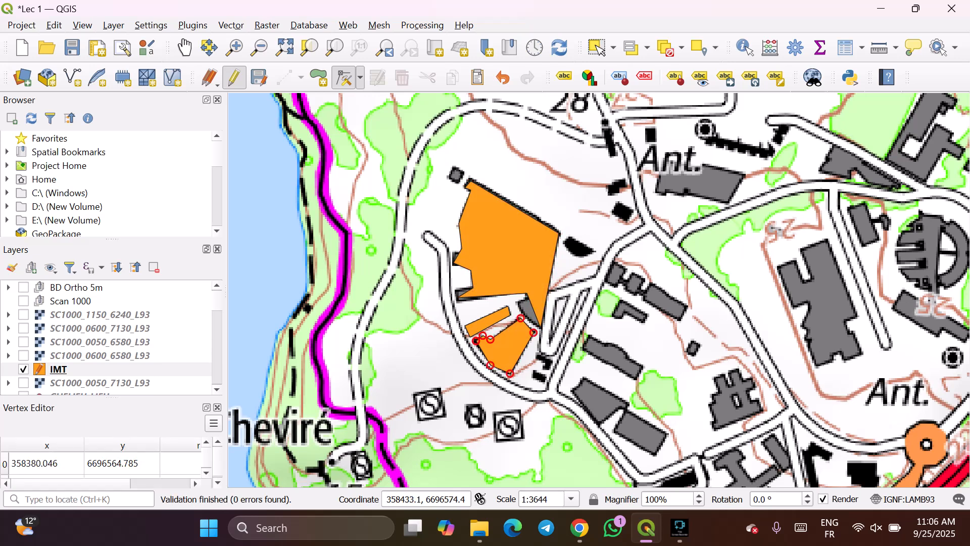
{"action": "key", "text": "Delete"}
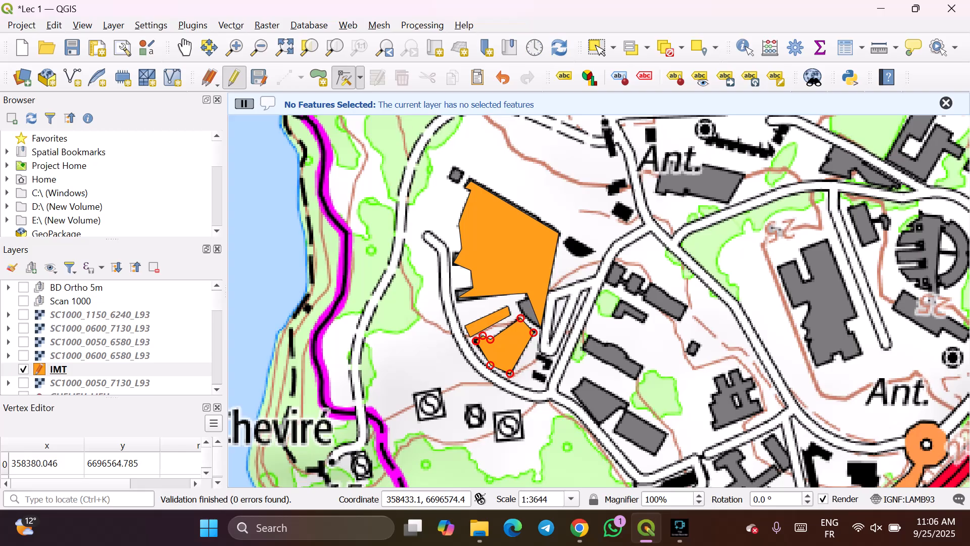
{"action": "key", "text": "Escape"}
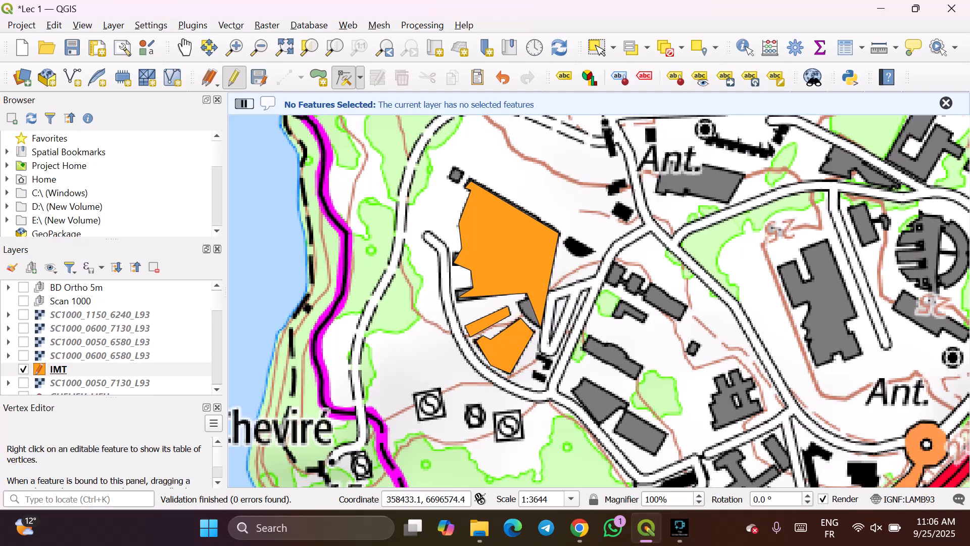
{"action": "right_click", "coordinate": [516, 333]}
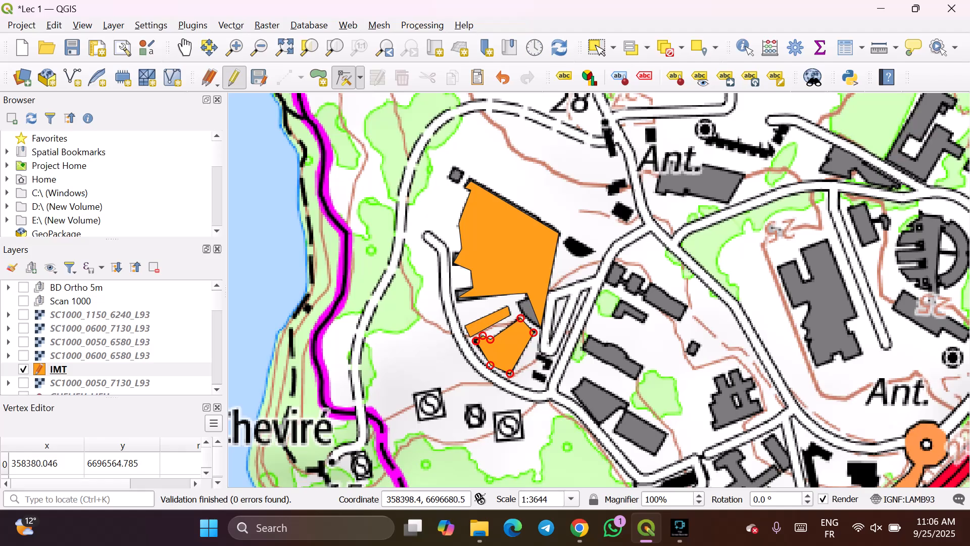
- Begin a new shapefile layer with the file name roads
{"action": "left_click", "coordinate": [113, 25]}
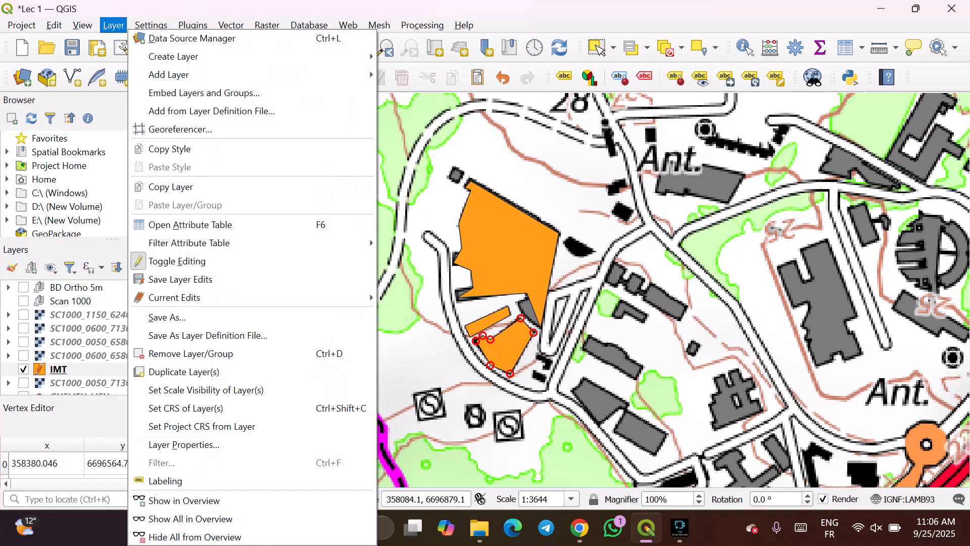
{"action": "mouse_move", "coordinate": [172, 56]}
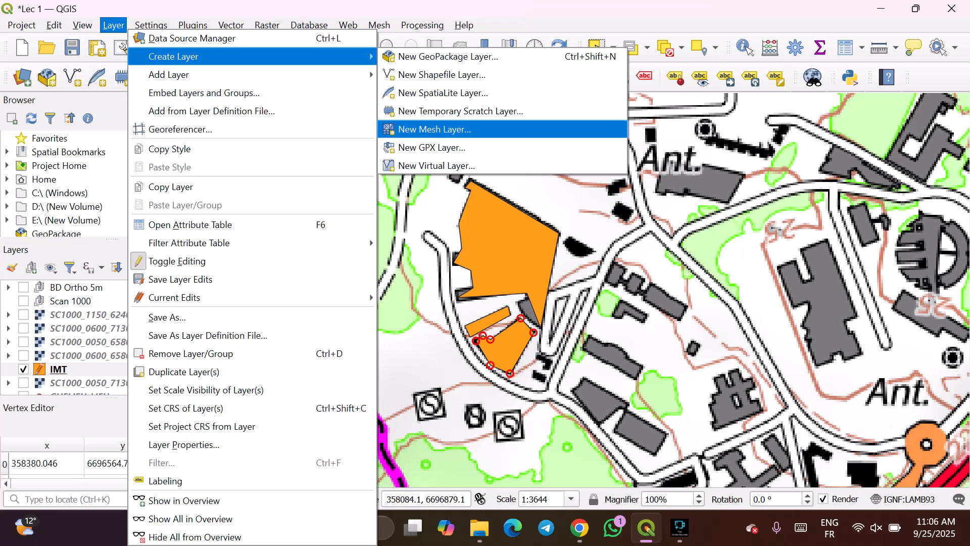
{"action": "left_click", "coordinate": [442, 74]}
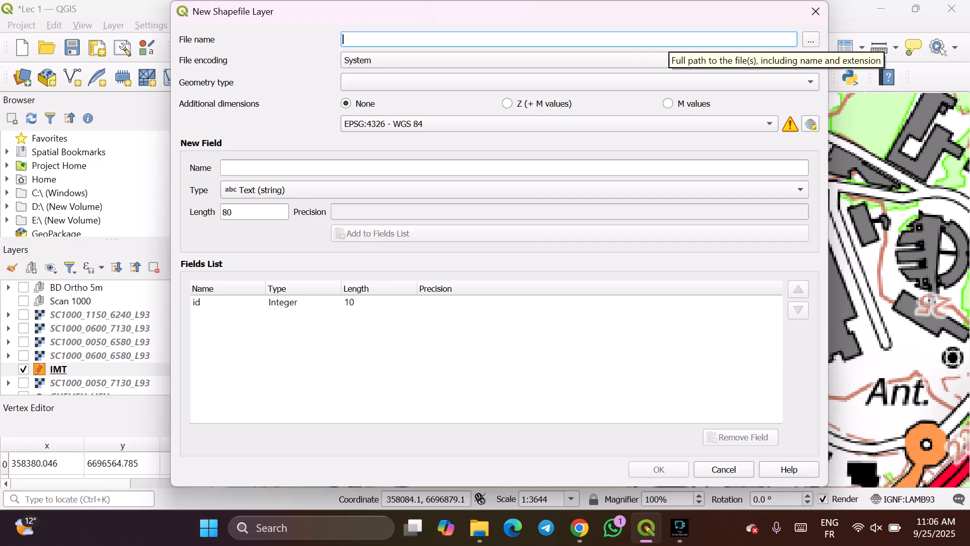
{"action": "type", "text": "roads"}
{"action": "key", "text": "Tab"}
{"action": "key", "text": "alt+Down"}
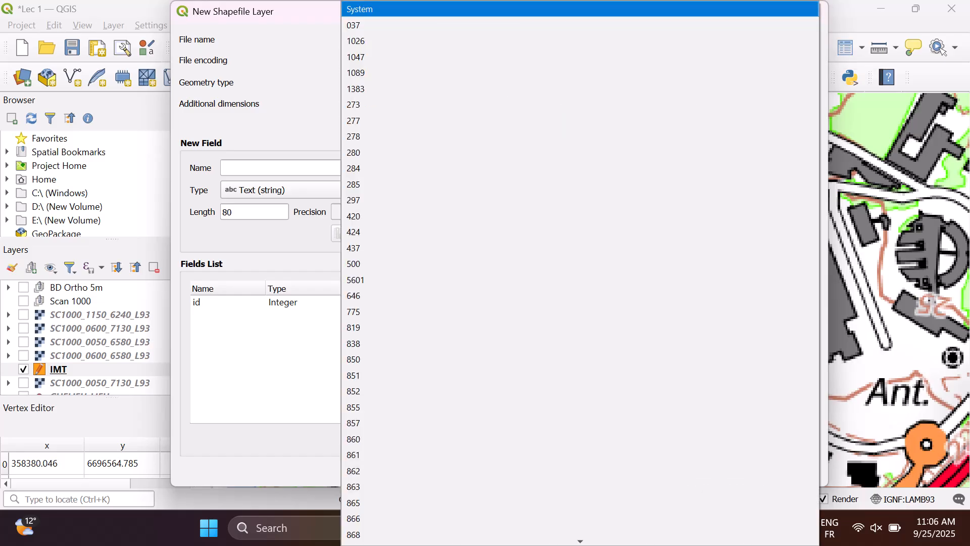
{"action": "key", "text": "Down"}
{"action": "key", "text": "Down"}
{"action": "key", "text": "Down"}
{"action": "key", "text": "Down"}
{"action": "key", "text": "Escape"}
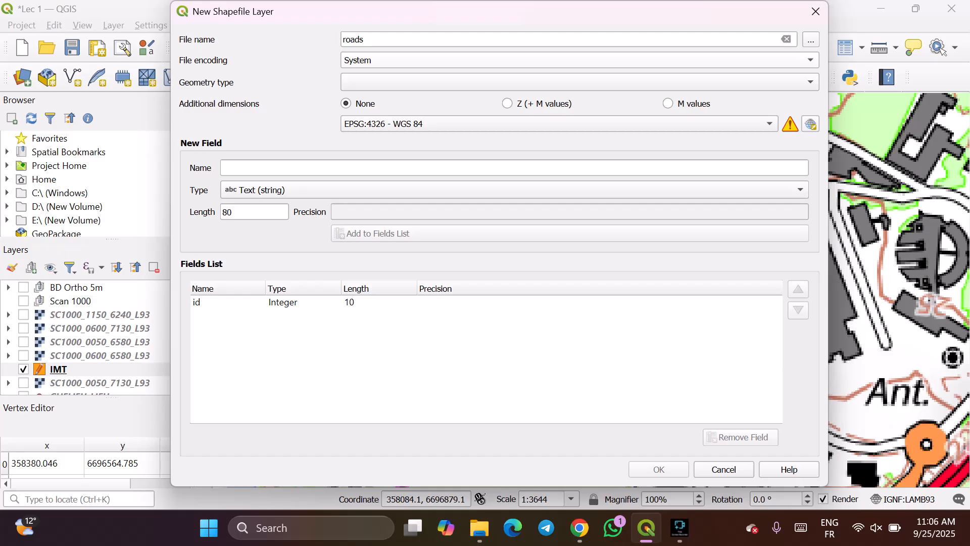
{"action": "key", "text": "alt+Down"}
{"action": "scroll", "coordinate": [580, 112], "scroll_direction": "down", "scroll_amount": 8}
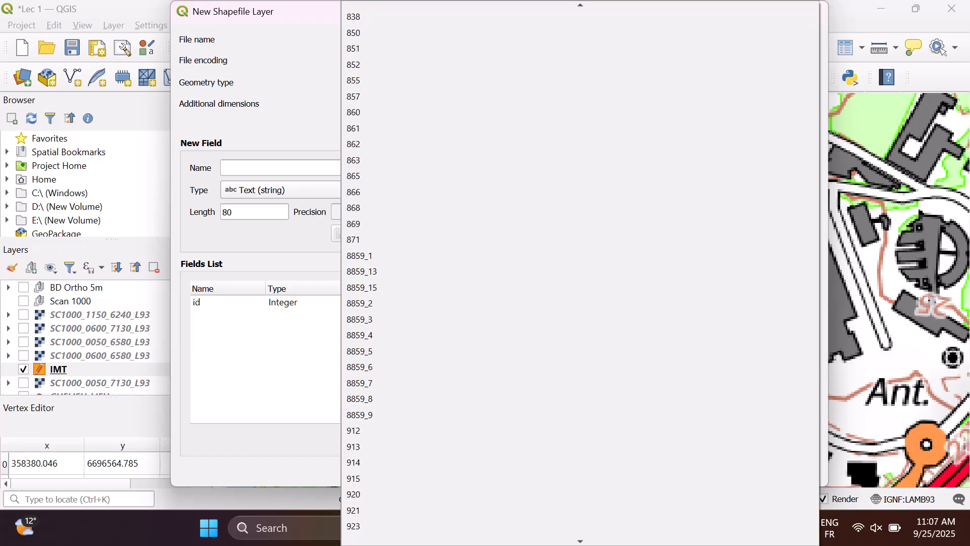
{"action": "key", "text": "Escape"}
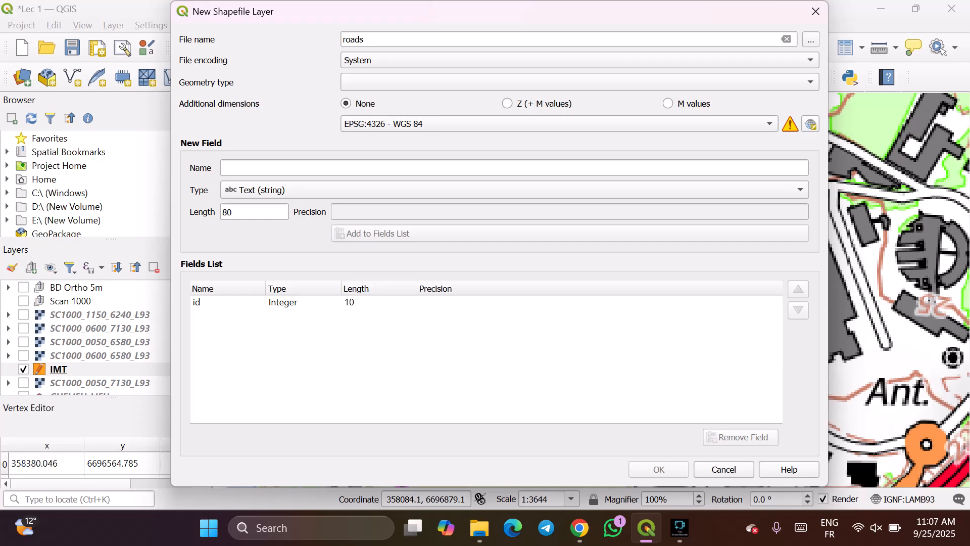
- Set the geometry type of the new roads shapefile to LineString
{"action": "key", "text": "Tab"}
{"action": "key", "text": "alt+Down"}
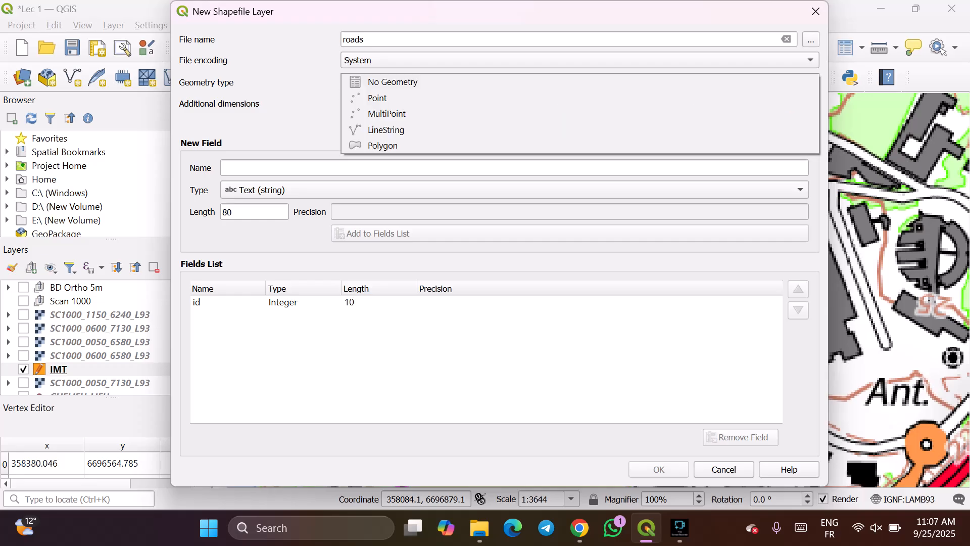
{"action": "key", "text": "Down"}
{"action": "key", "text": "Down"}
{"action": "key", "text": "Down"}
{"action": "key", "text": "Down"}
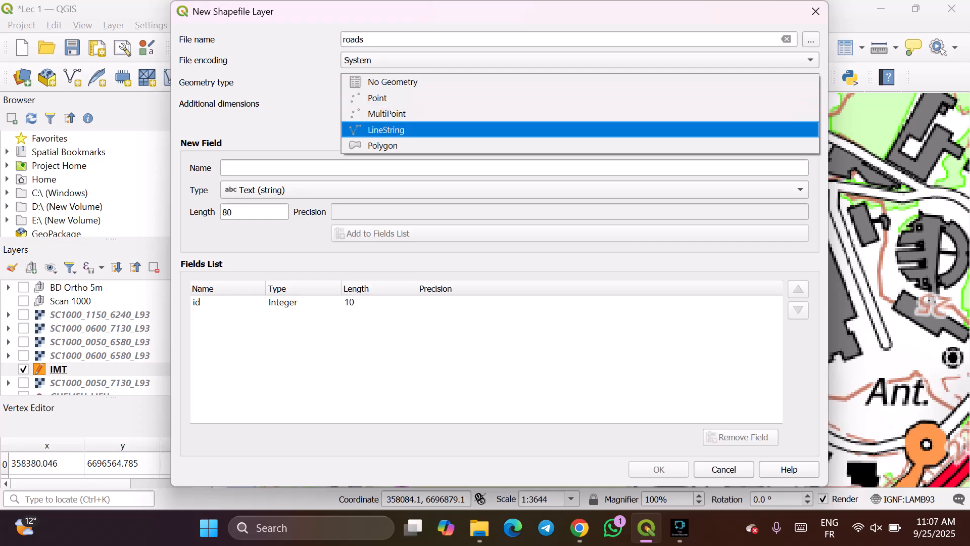
{"action": "key", "text": "Return"}
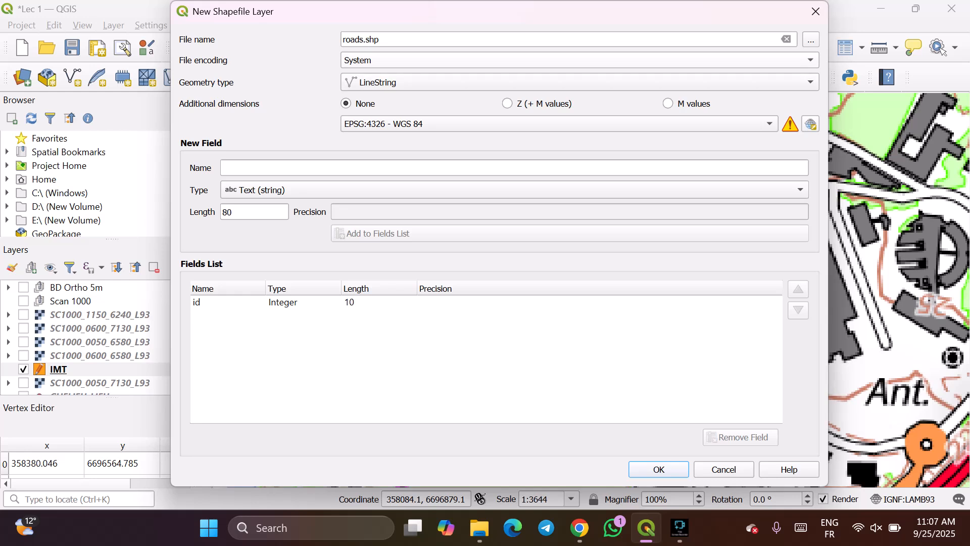
- Set the file encoding of the new roads shapefile to UTF-8
{"action": "left_click", "coordinate": [580, 60]}
{"action": "scroll", "coordinate": [580, 60], "scroll_direction": "down", "scroll_amount": 12}
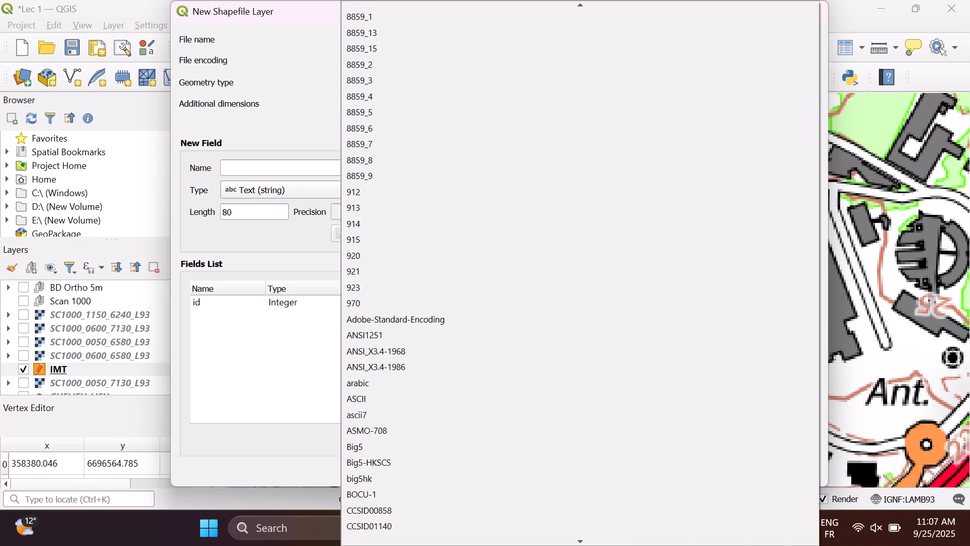
{"action": "scroll", "coordinate": [579, 128], "scroll_direction": "down", "scroll_amount": 6}
{"action": "scroll", "coordinate": [580, 128], "scroll_direction": "down", "scroll_amount": 20}
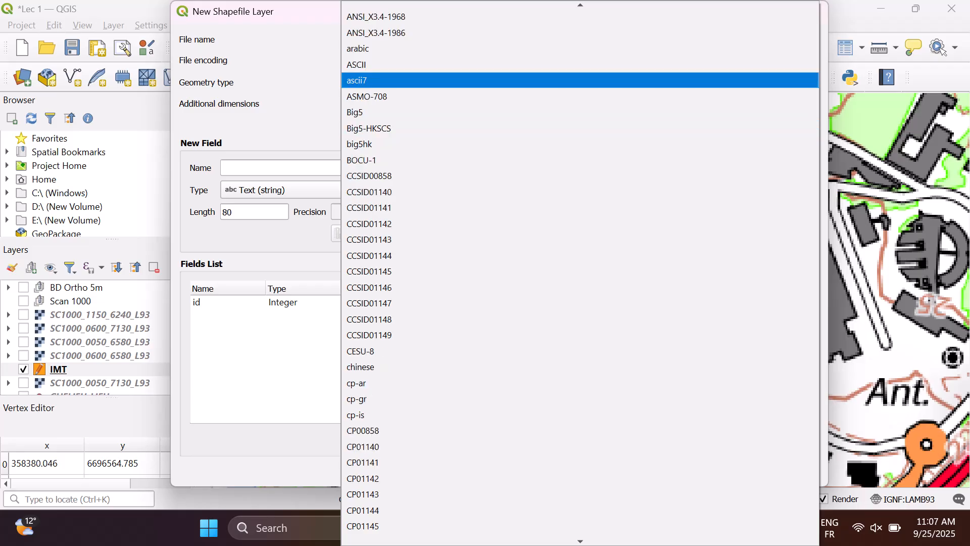
{"action": "scroll", "coordinate": [580, 207], "scroll_direction": "down", "scroll_amount": 7}
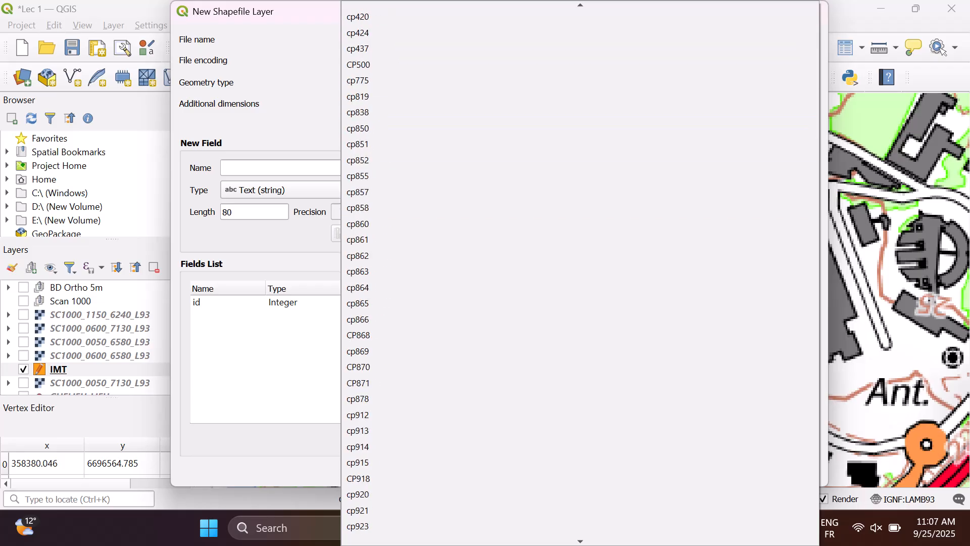
{"action": "left_click", "coordinate": [580, 223]}
{"action": "left_click", "coordinate": [580, 60]}
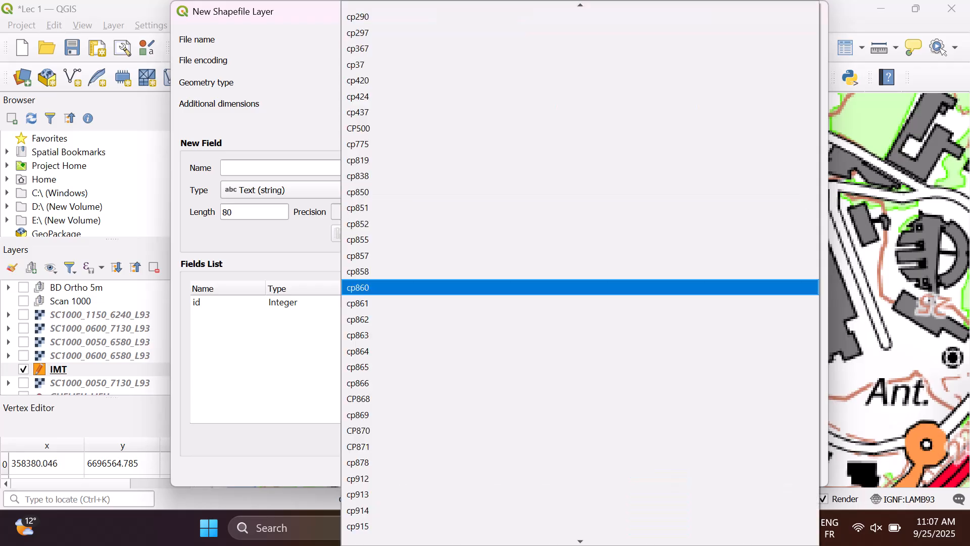
{"action": "key", "text": "u"}
{"action": "key", "text": "Down"}
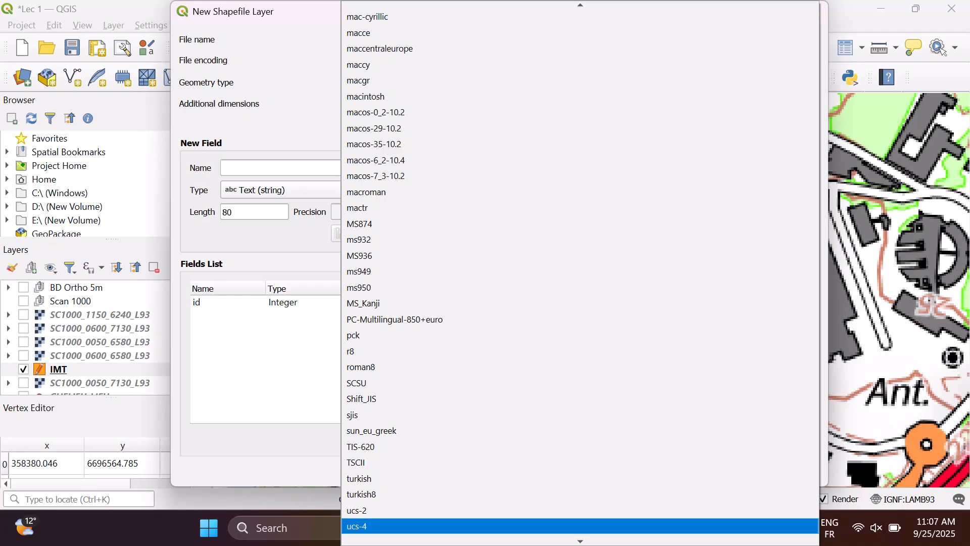
{"action": "key", "text": "Down"}
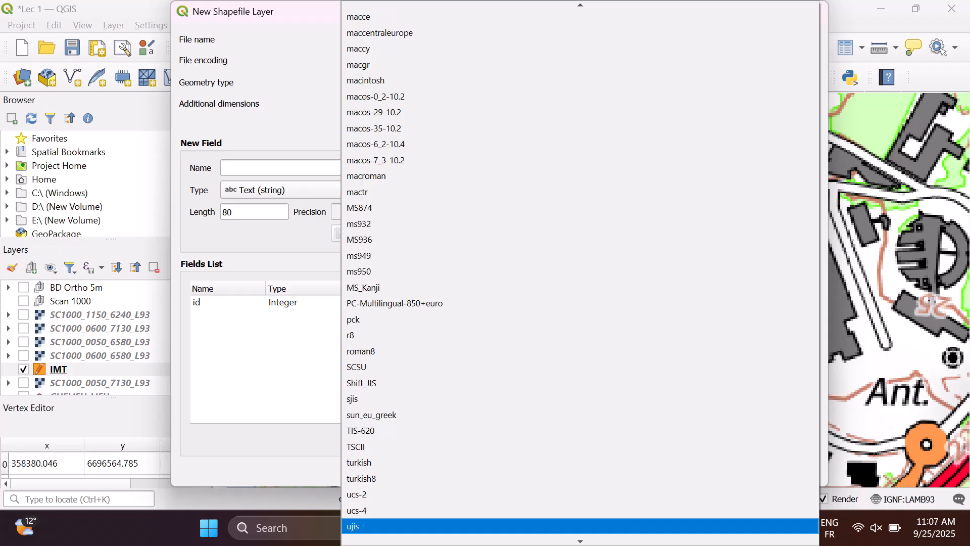
{"action": "scroll", "coordinate": [580, 48], "scroll_direction": "down", "scroll_amount": 5}
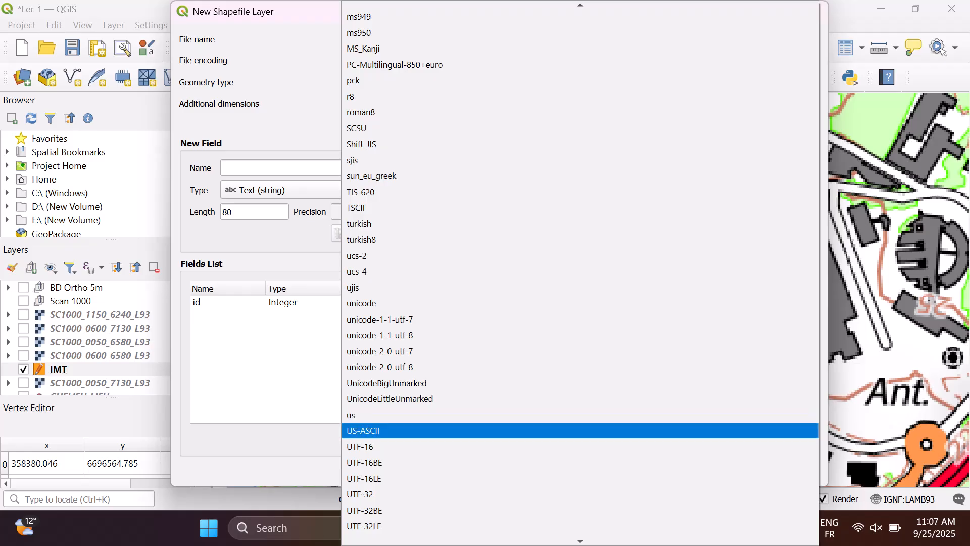
{"action": "scroll", "coordinate": [579, 414], "scroll_direction": "down", "scroll_amount": 1}
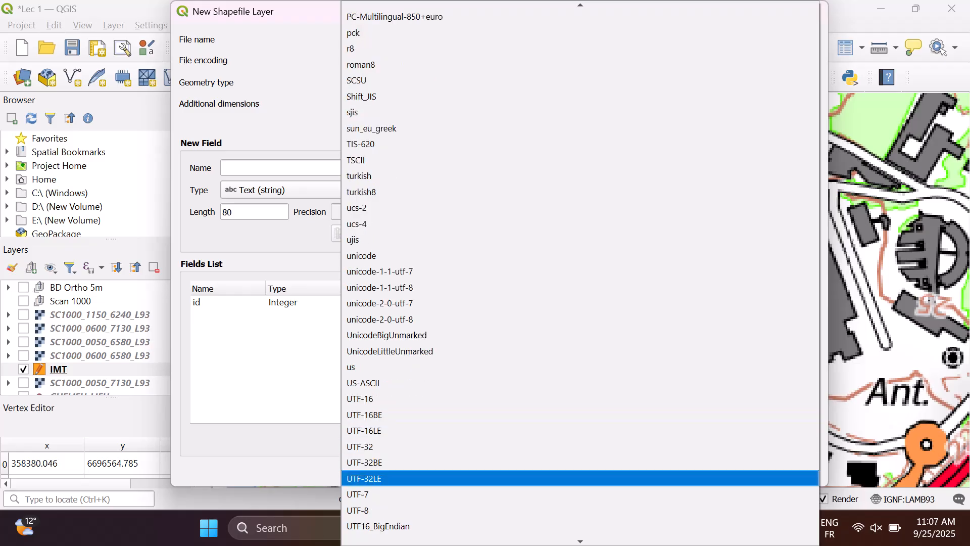
{"action": "left_click", "coordinate": [363, 510]}
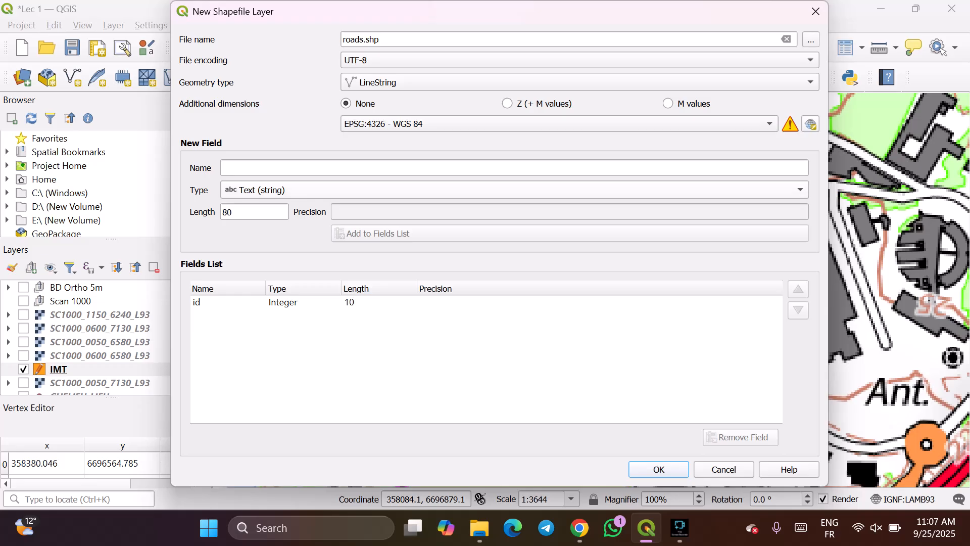
- Assign the project CRS IGNF:LAMB93 - RGF93 Lambert 93 to the roads shapefile and create the layer
{"action": "left_click", "coordinate": [558, 124]}
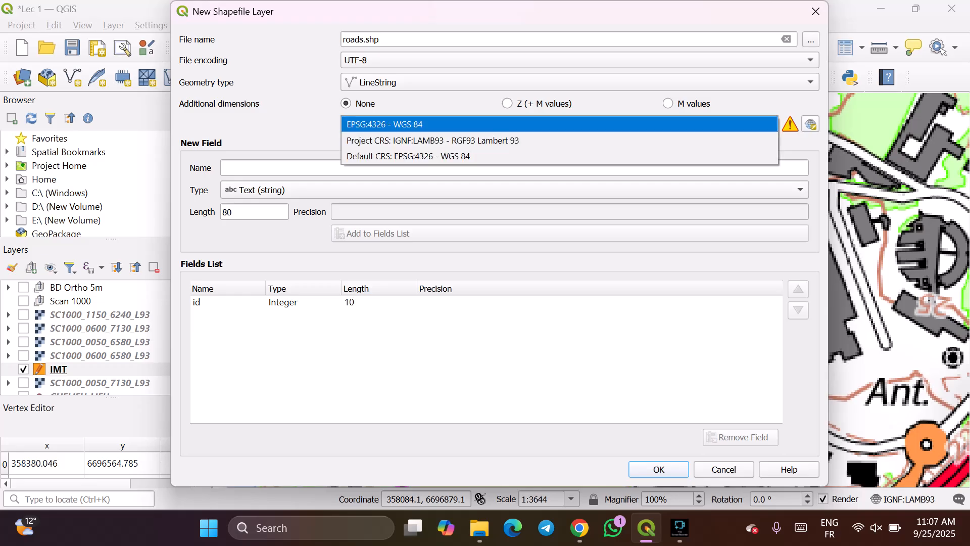
{"action": "left_click", "coordinate": [433, 140]}
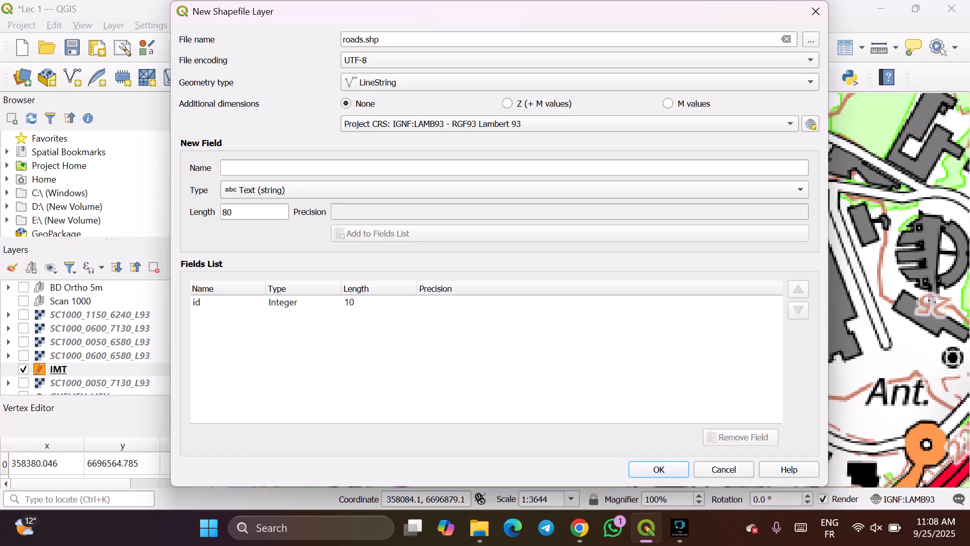
{"action": "key", "text": "Return"}
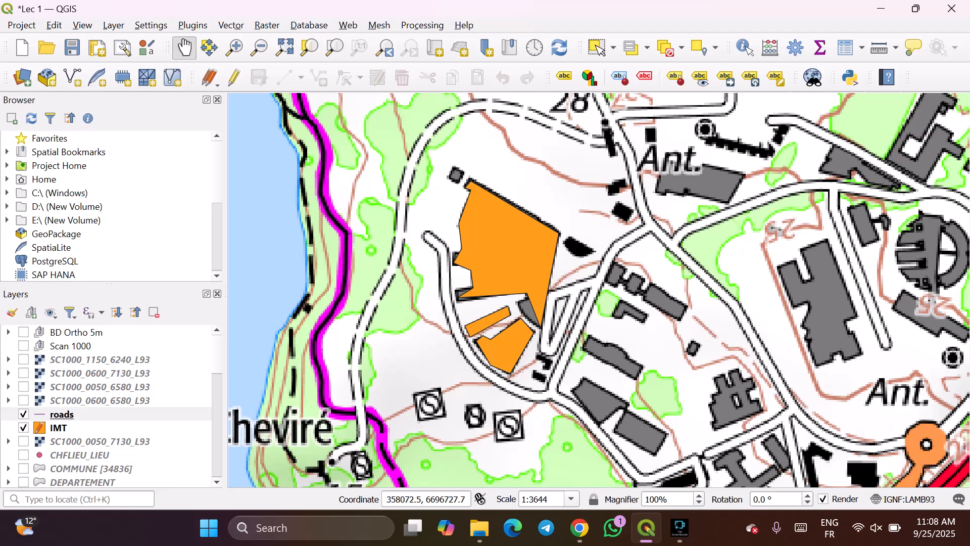
- Set the line width of the roads layer's symbol to 1.06 millimetres
{"action": "left_click", "coordinate": [76, 414]}
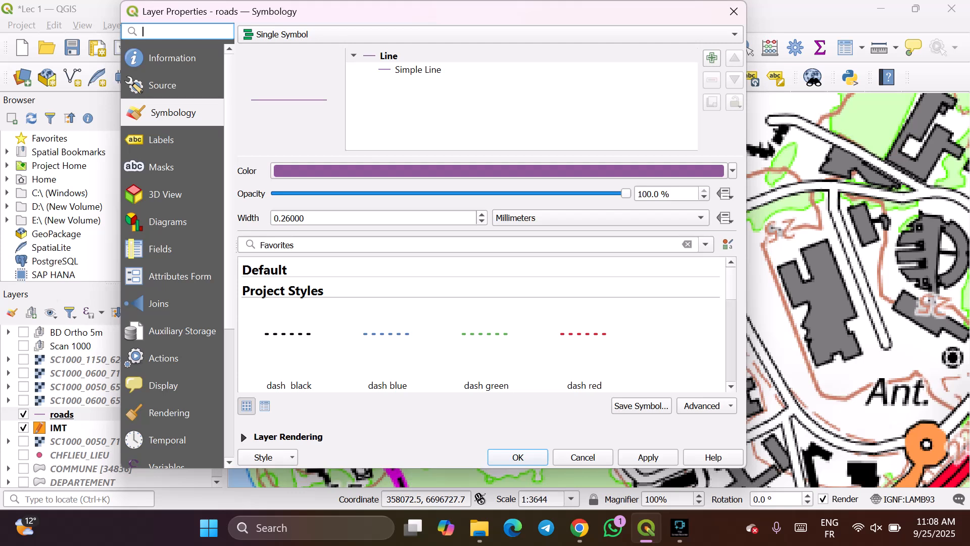
{"action": "scroll", "coordinate": [374, 218], "scroll_direction": "up", "scroll_amount": 4}
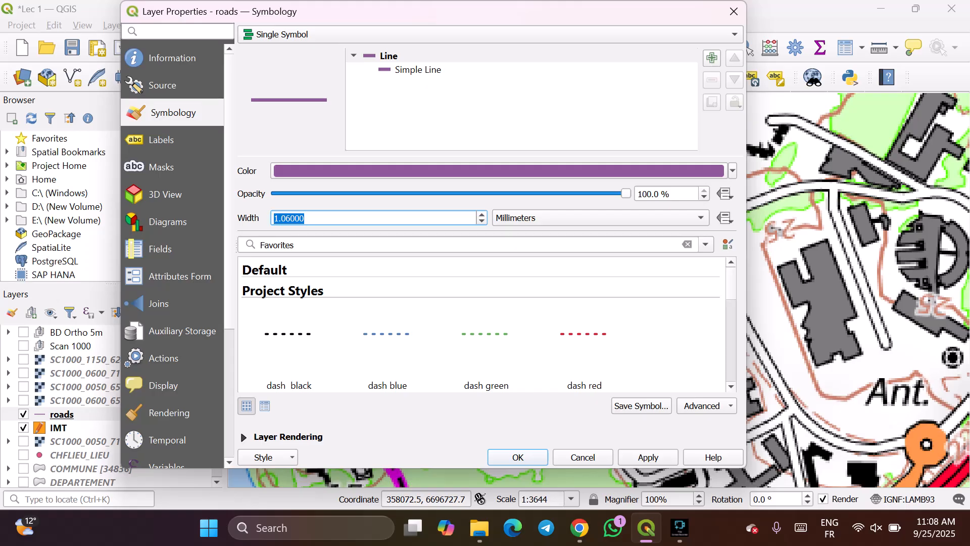
{"action": "left_click", "coordinate": [518, 457]}
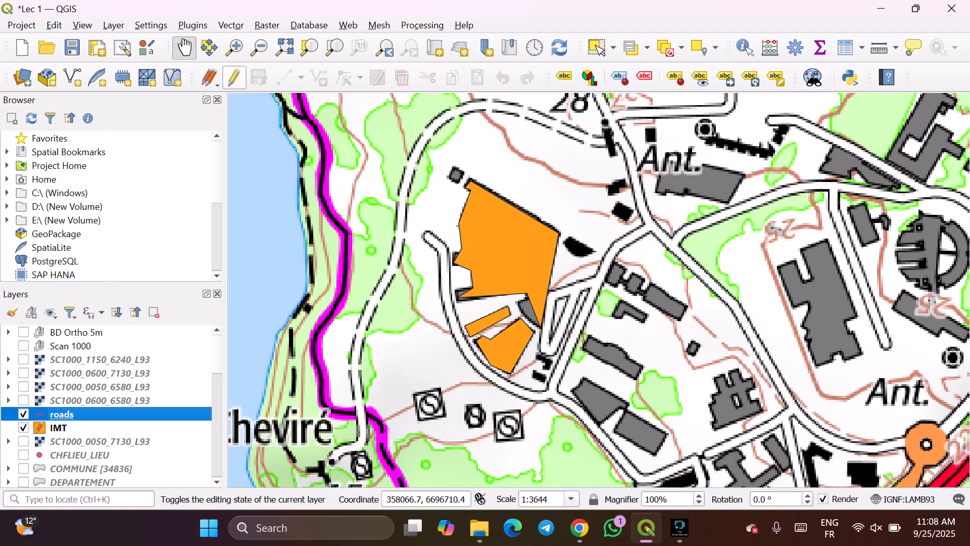
- Start editing the roads layer and trace the access road from the junction east of the IMT buildings around their south side to its western end
{"action": "left_click", "coordinate": [234, 77]}
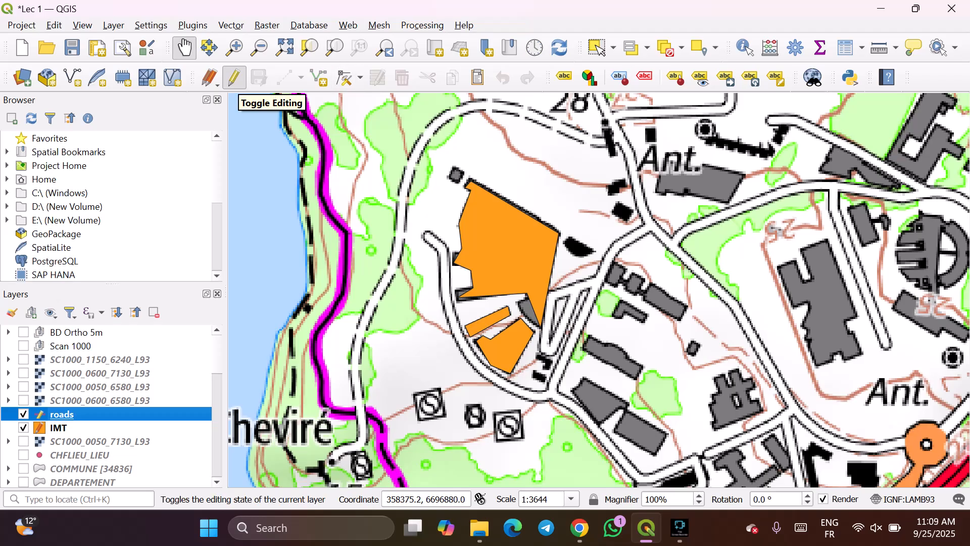
{"action": "left_click", "coordinate": [319, 77]}
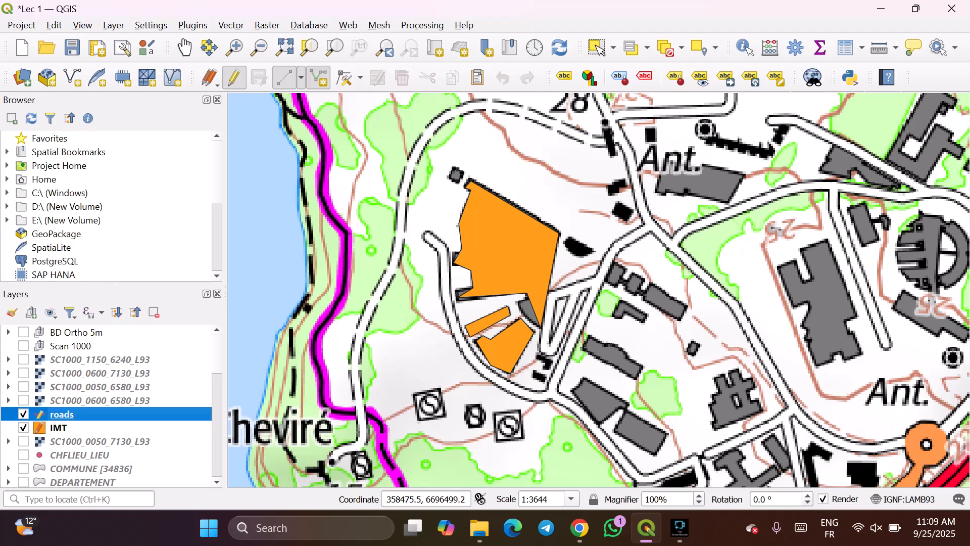
{"action": "left_click", "coordinate": [648, 227]}
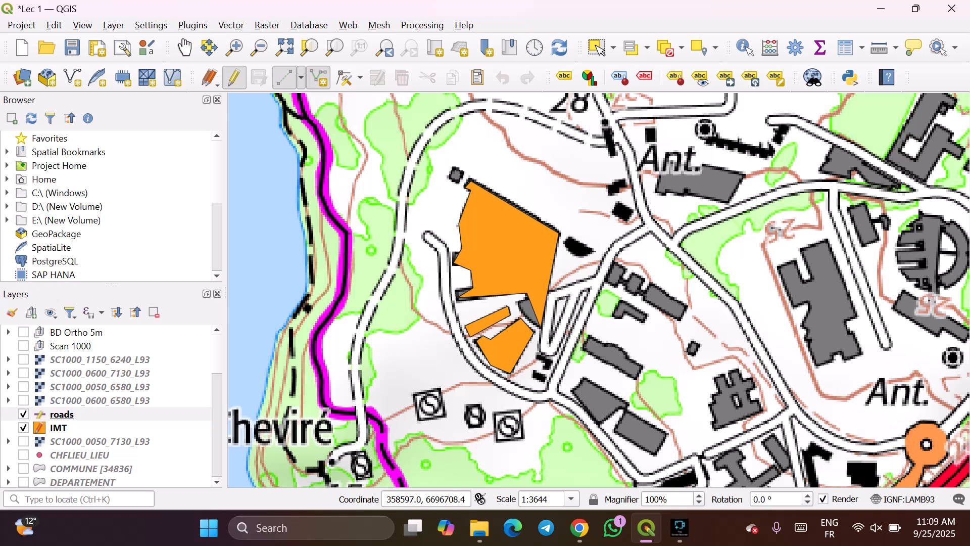
{"action": "left_click", "coordinate": [547, 390]}
{"action": "left_click", "coordinate": [519, 391]}
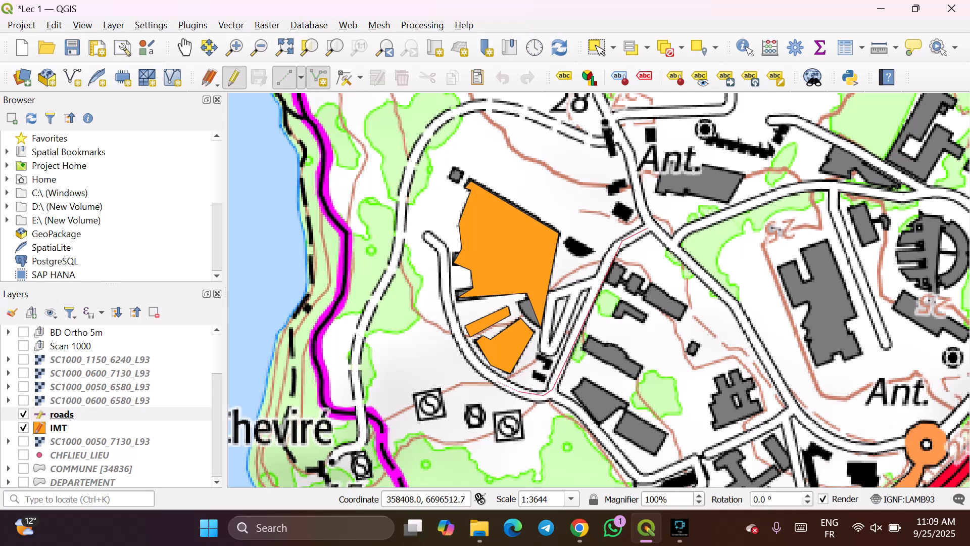
{"action": "left_click", "coordinate": [495, 380]}
{"action": "left_click", "coordinate": [468, 357]}
{"action": "left_click", "coordinate": [456, 329]}
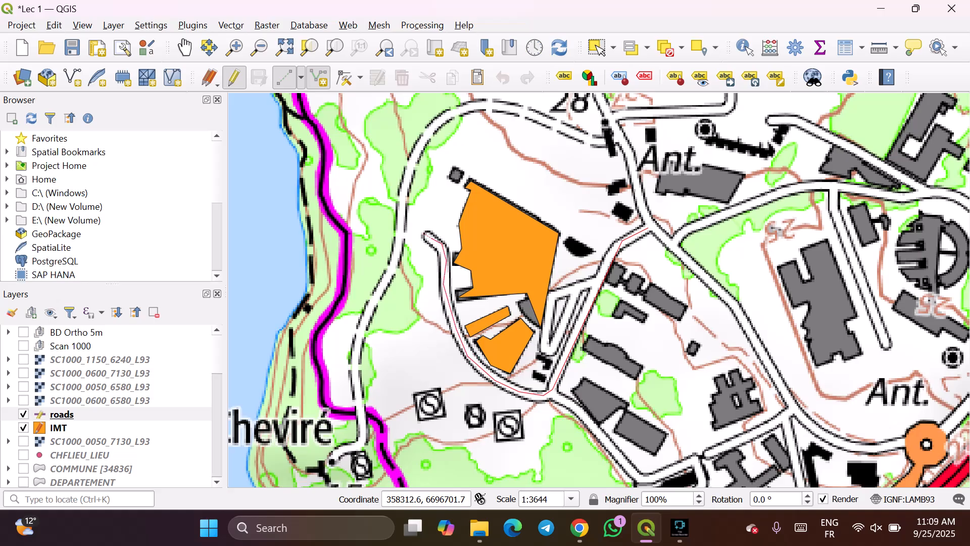
{"action": "right_click", "coordinate": [425, 222]}
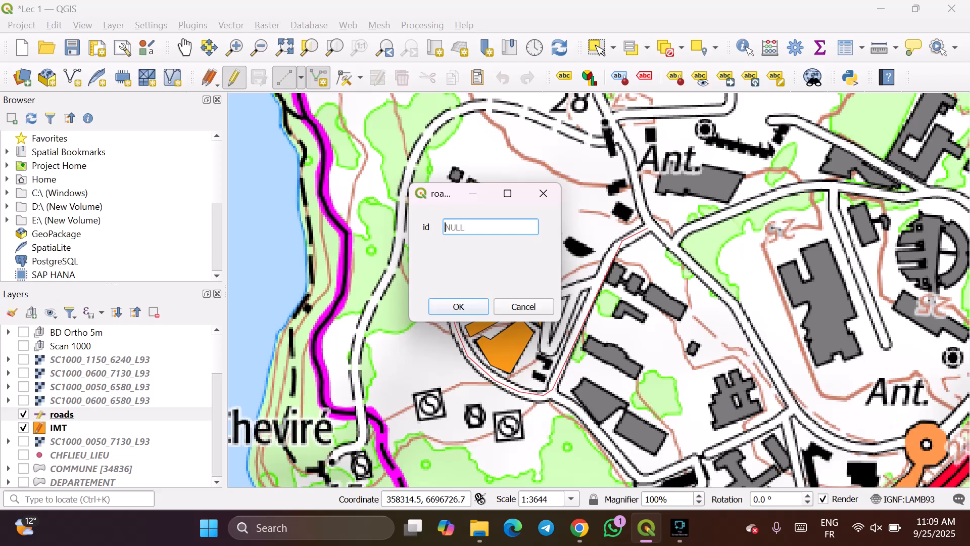
- Assign id 1 to the newly traced access road and accept the feature
{"action": "type", "text": "1"}
{"action": "key", "text": "BackSpace"}
{"action": "type", "text": "1"}
{"action": "key", "text": "Return"}
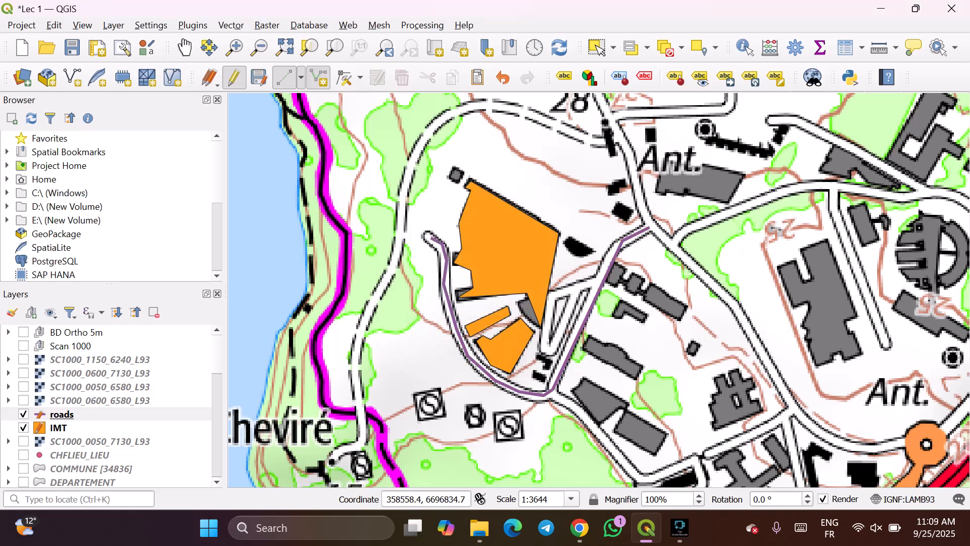
- Trace the road running from the north past the access road junction to the south-eastern junction, and give it id 2
{"action": "left_click", "coordinate": [612, 123]}
{"action": "left_click", "coordinate": [685, 259]}
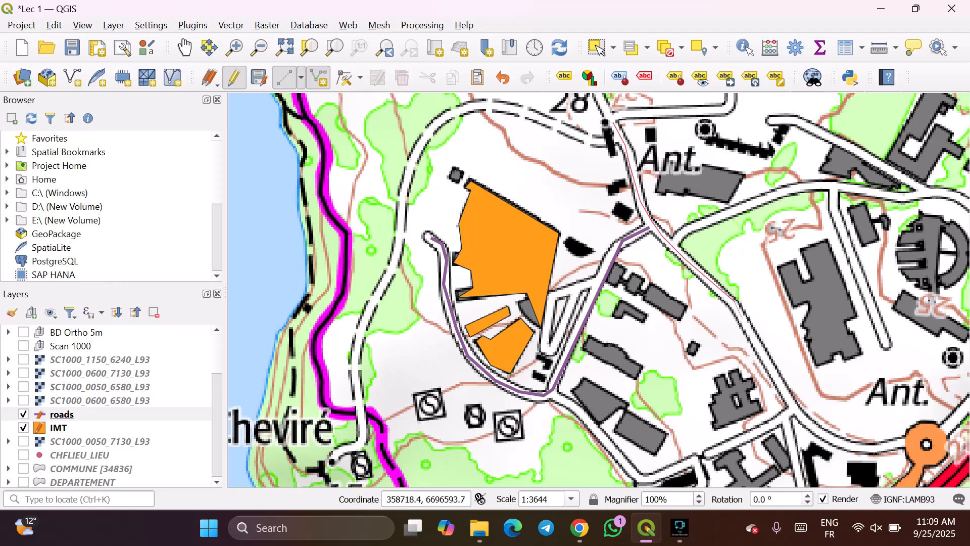
{"action": "left_click", "coordinate": [737, 303]}
{"action": "right_click", "coordinate": [791, 408]}
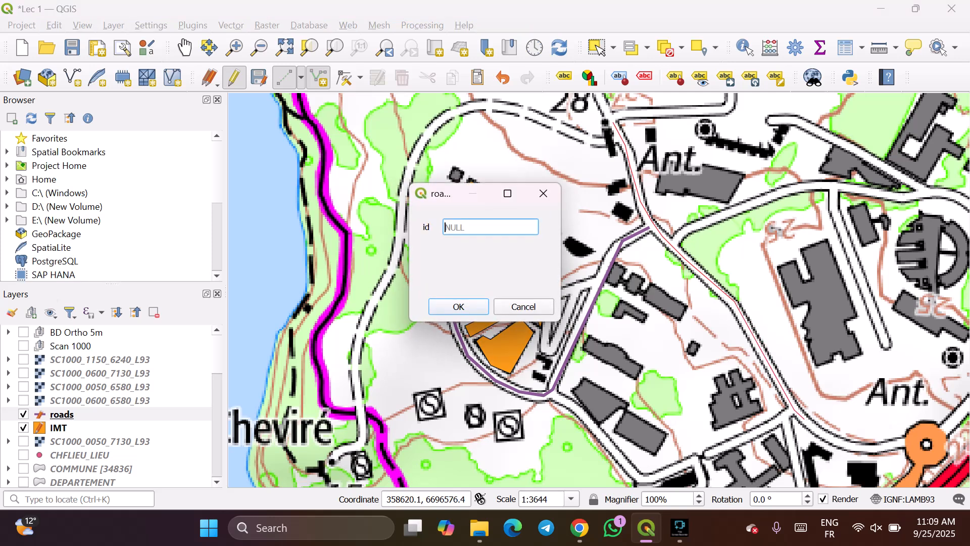
{"action": "type", "text": "2"}
{"action": "key", "text": "Return"}
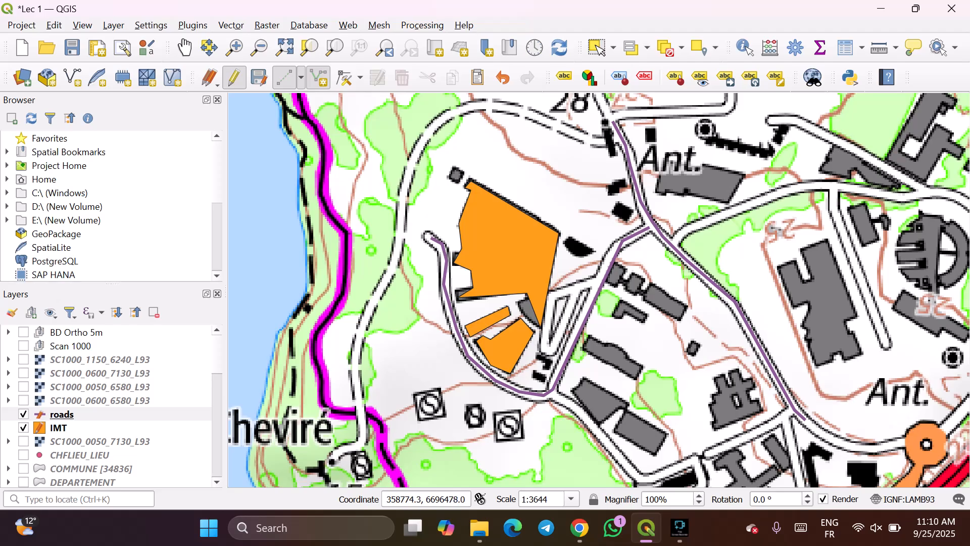
- Trace the road from the south-eastern junction south-west and back up to the IMT access road, and enter its id
{"action": "left_click", "coordinate": [792, 409]}
{"action": "left_click", "coordinate": [702, 457]}
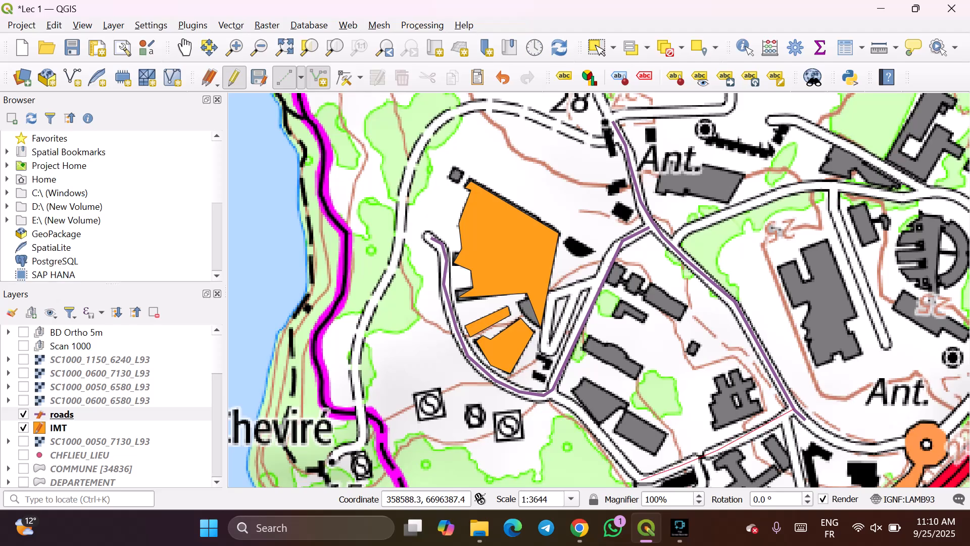
{"action": "left_click", "coordinate": [642, 478]}
{"action": "left_click", "coordinate": [554, 391]}
{"action": "right_click", "coordinate": [554, 391]}
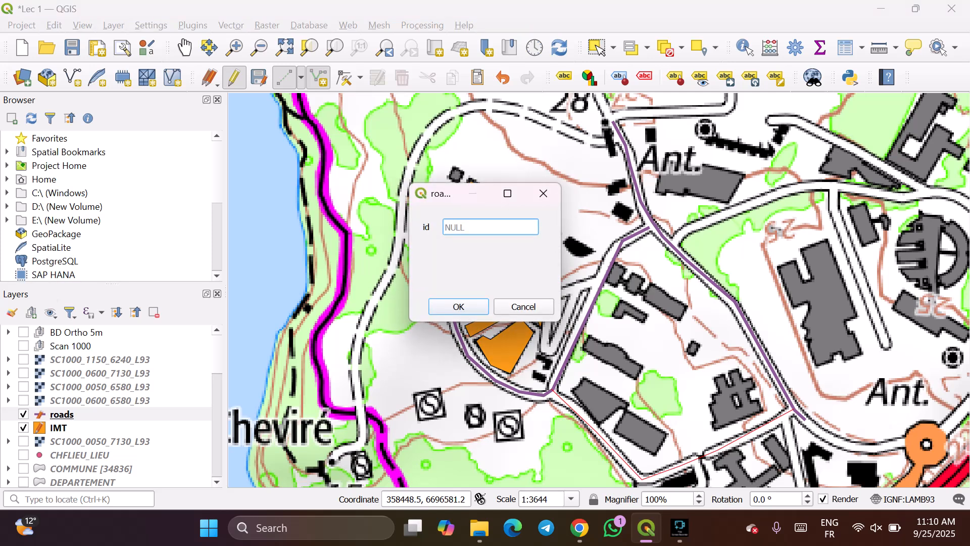
{"action": "type", "text": "1"}
{"action": "key", "text": "Return"}
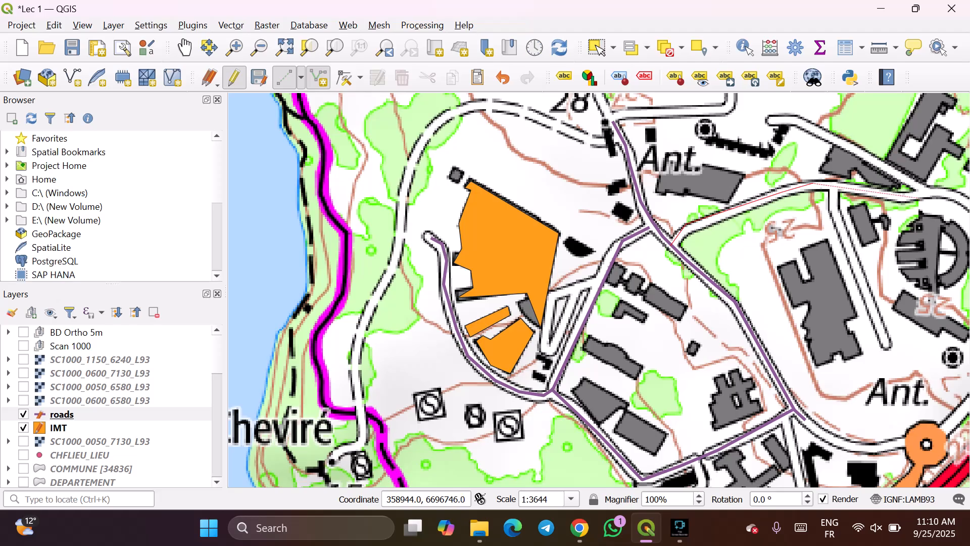
- Finish the road line running north-east from the main road to the eastern bend, and give it id 4
{"action": "left_click", "coordinate": [906, 201]}
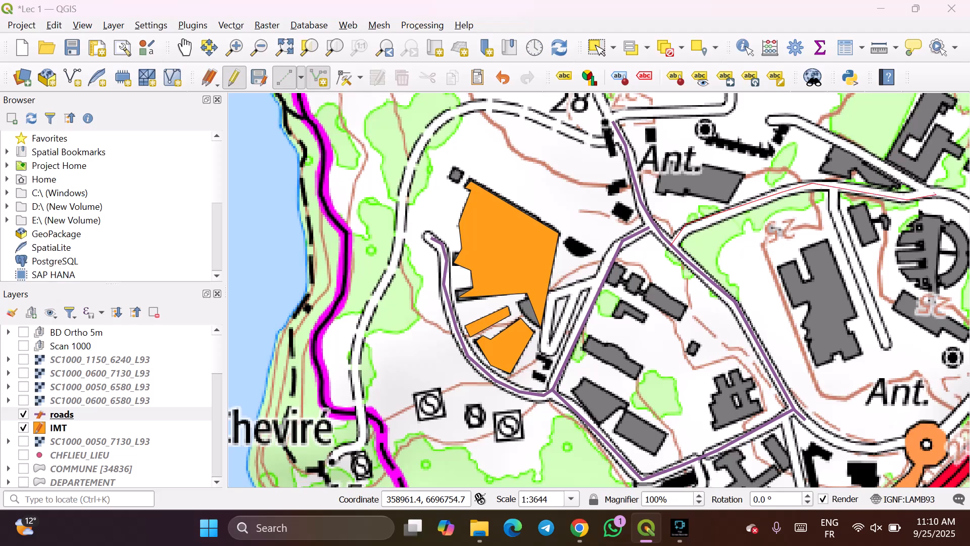
{"action": "right_click", "coordinate": [936, 194]}
{"action": "type", "text": "4"}
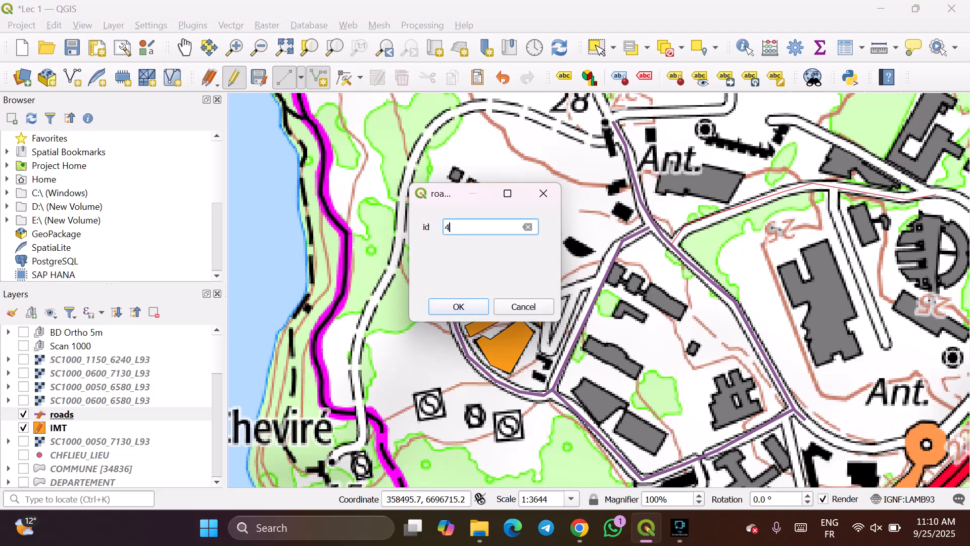
{"action": "key", "text": "Return"}
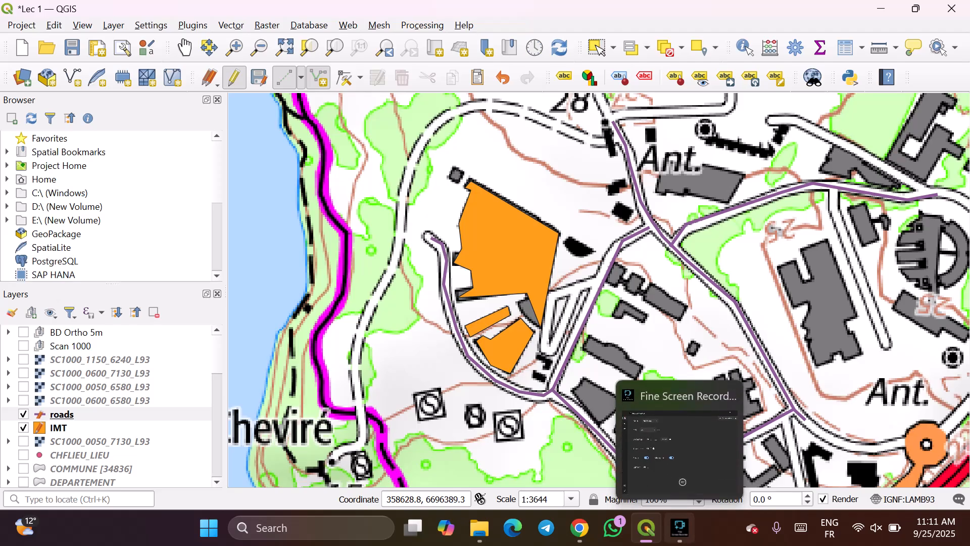
{"action": "left_click", "coordinate": [680, 527]}
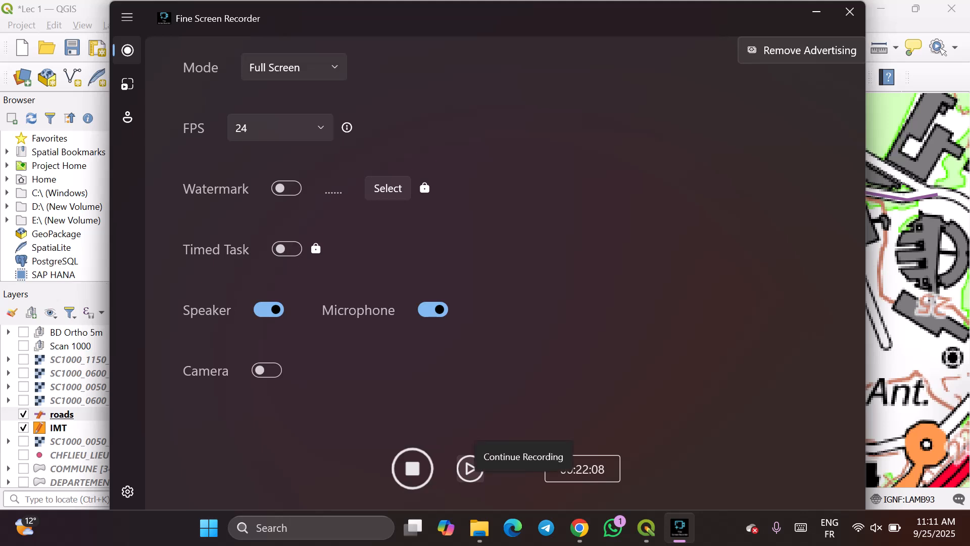
{"action": "left_click", "coordinate": [470, 468]}
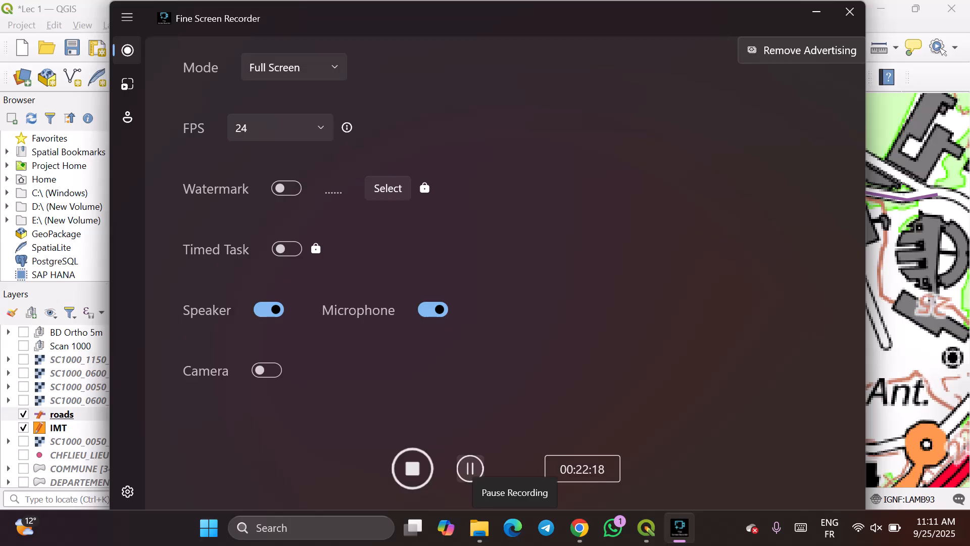
{"action": "left_click", "coordinate": [470, 468]}
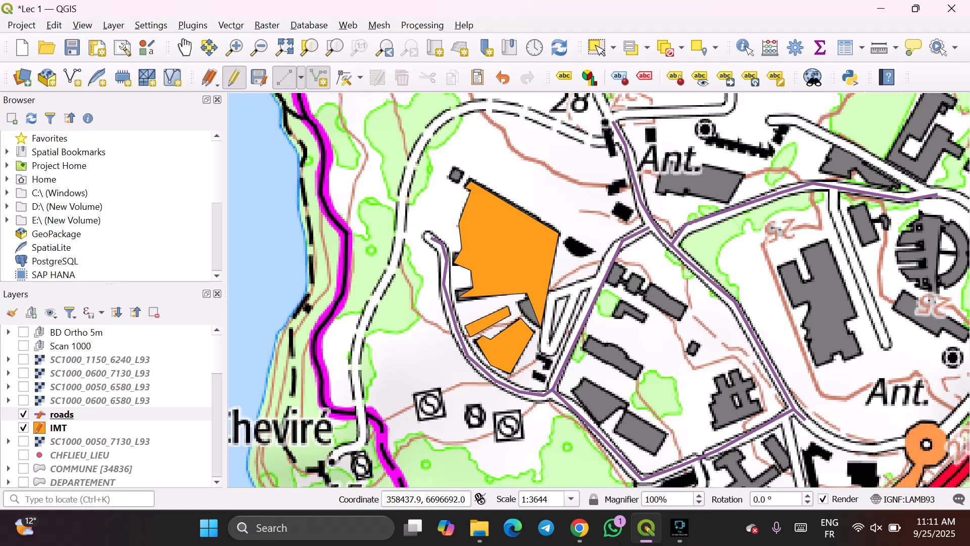
- In the IMT layer's attribute table, set NOM to annex for feature 2 and labs for feature 3
{"action": "left_click", "coordinate": [59, 427]}
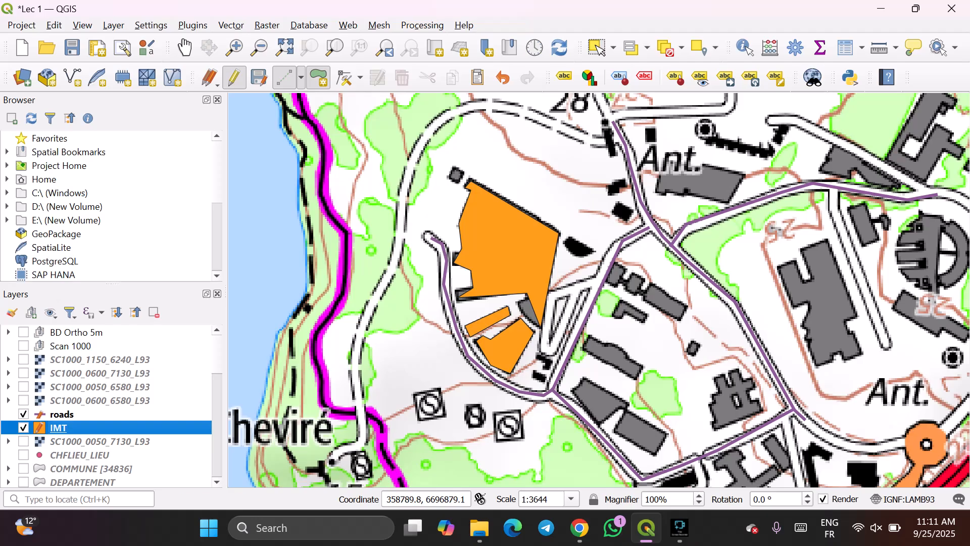
{"action": "left_click", "coordinate": [848, 48]}
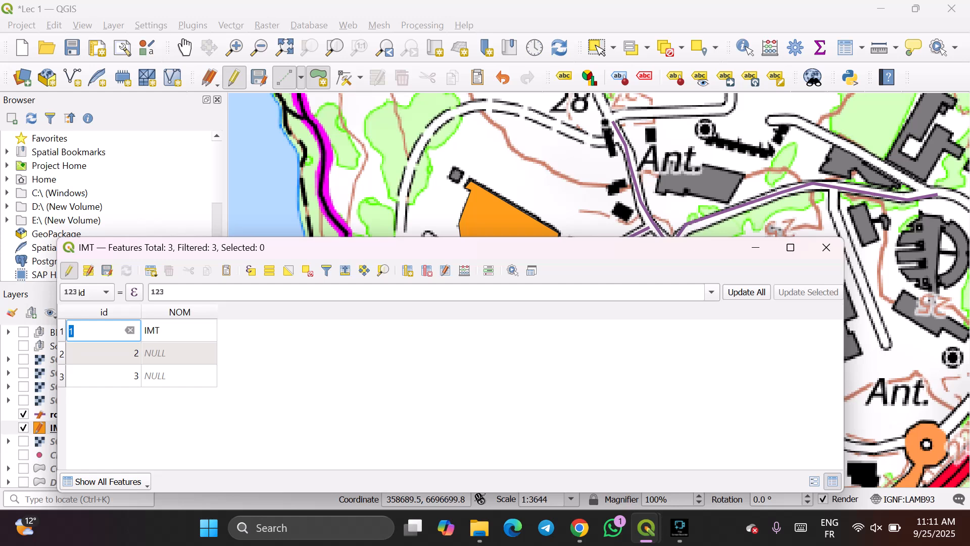
{"action": "left_click_drag", "start_coordinate": [405, 247], "coordinate": [430, 171]}
{"action": "left_click_drag", "start_coordinate": [868, 303], "coordinate": [566, 303]}
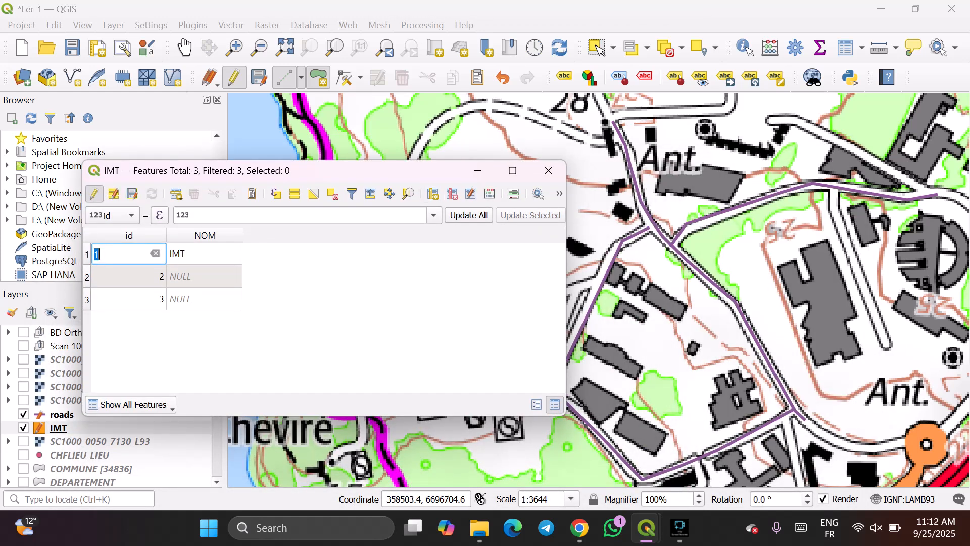
{"action": "left_click", "coordinate": [204, 276]}
{"action": "type", "text": "annex"}
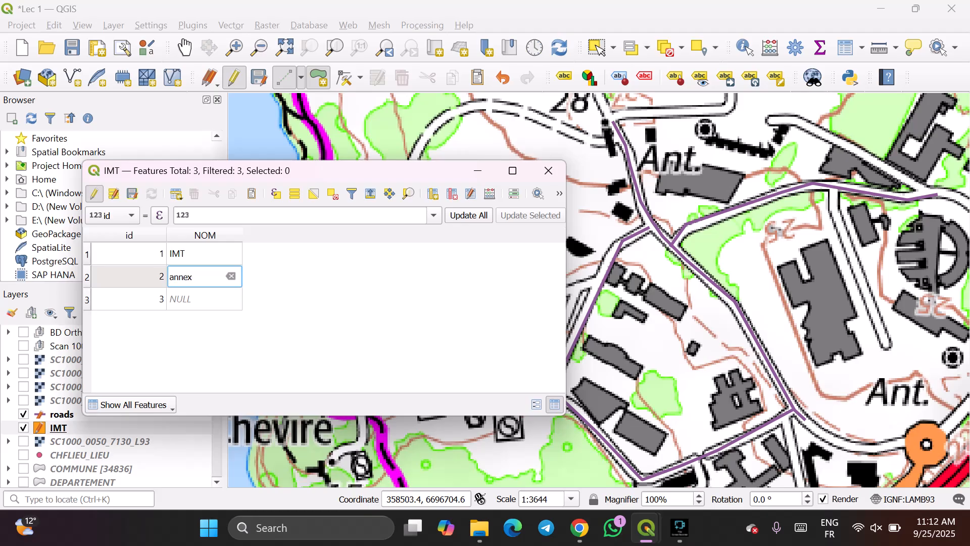
{"action": "left_click", "coordinate": [205, 299]}
{"action": "type", "text": "labs"}
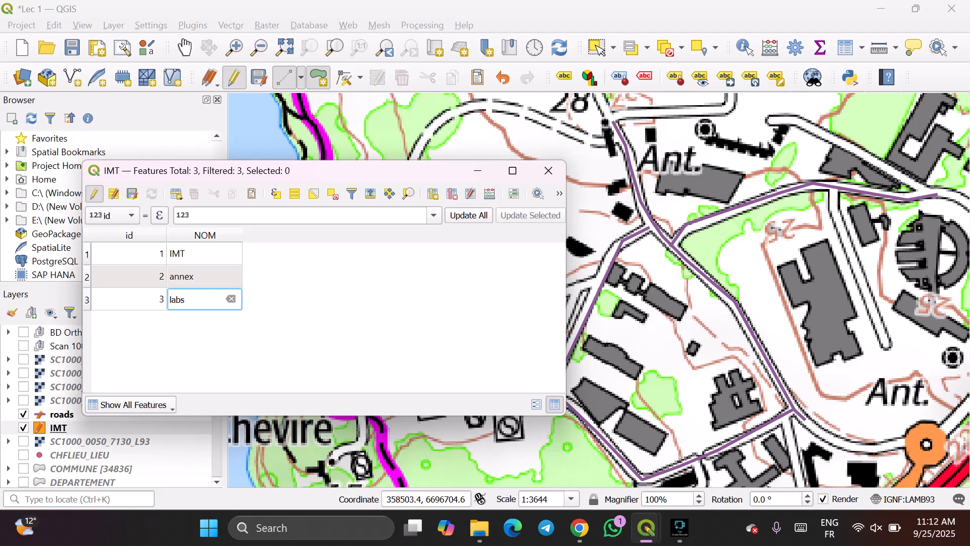
{"action": "key", "text": "Return"}
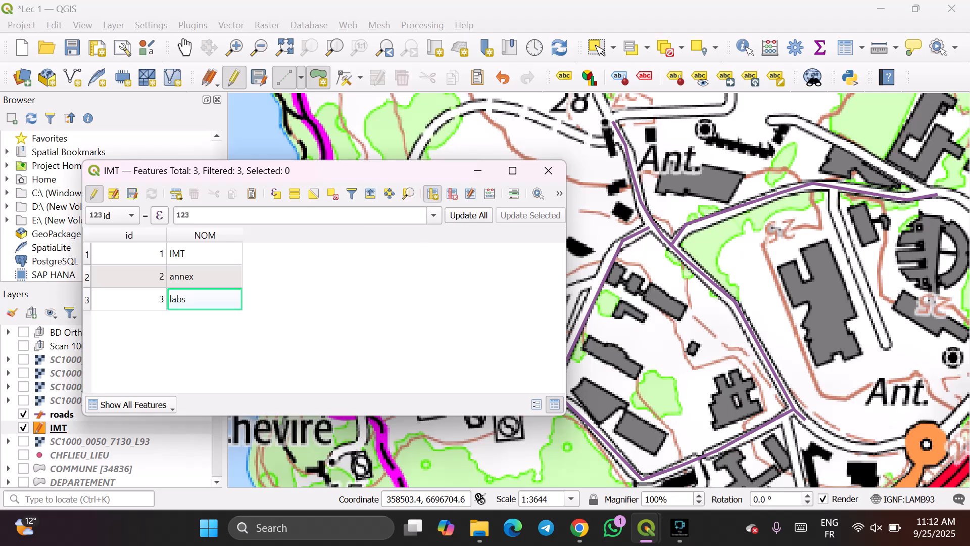
- Add a Boolean field named public to the IMT layer
{"action": "left_click", "coordinate": [433, 194]}
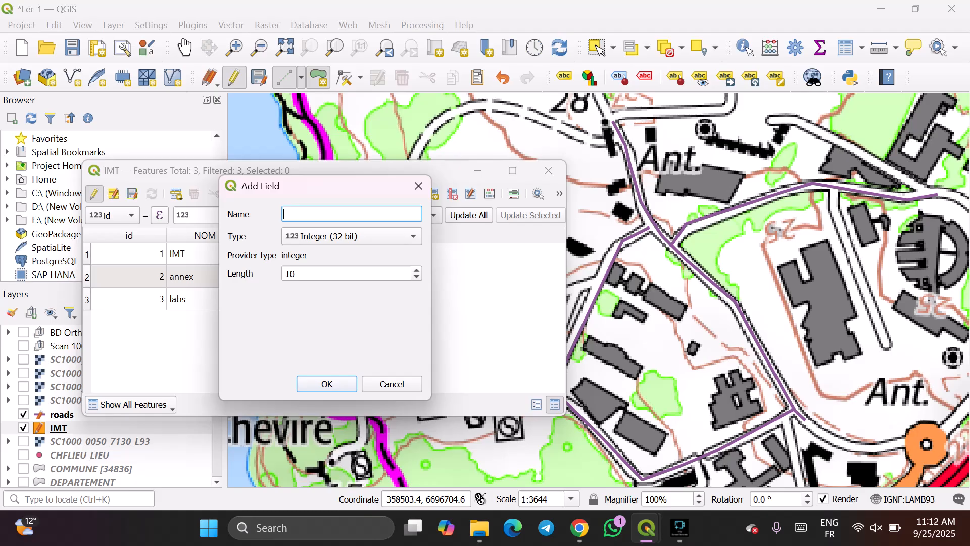
{"action": "type", "text": "public"}
{"action": "key", "text": "Tab"}
{"action": "key", "text": "alt+Down"}
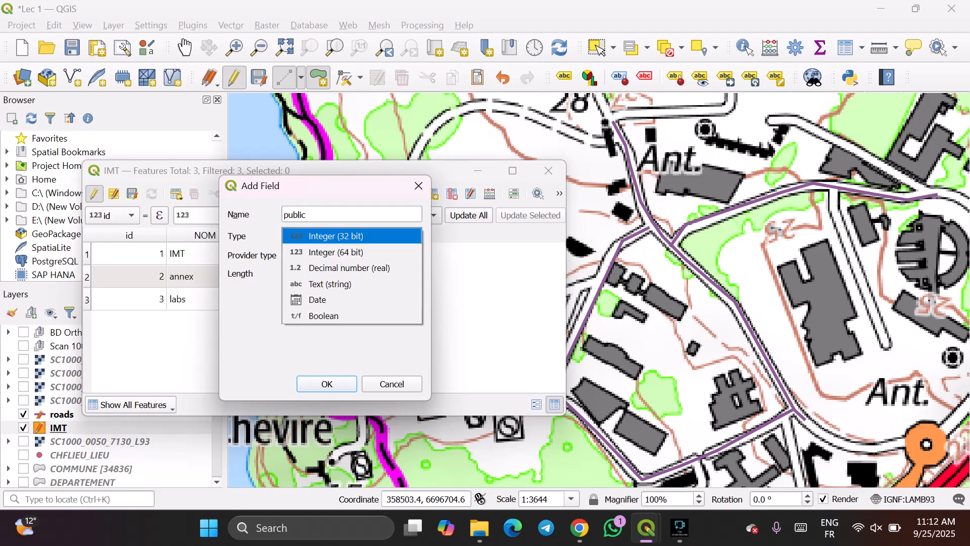
{"action": "key", "text": "Down"}
{"action": "key", "text": "Down"}
{"action": "key", "text": "Down"}
{"action": "key", "text": "Down"}
{"action": "key", "text": "Down"}
{"action": "key", "text": "Return"}
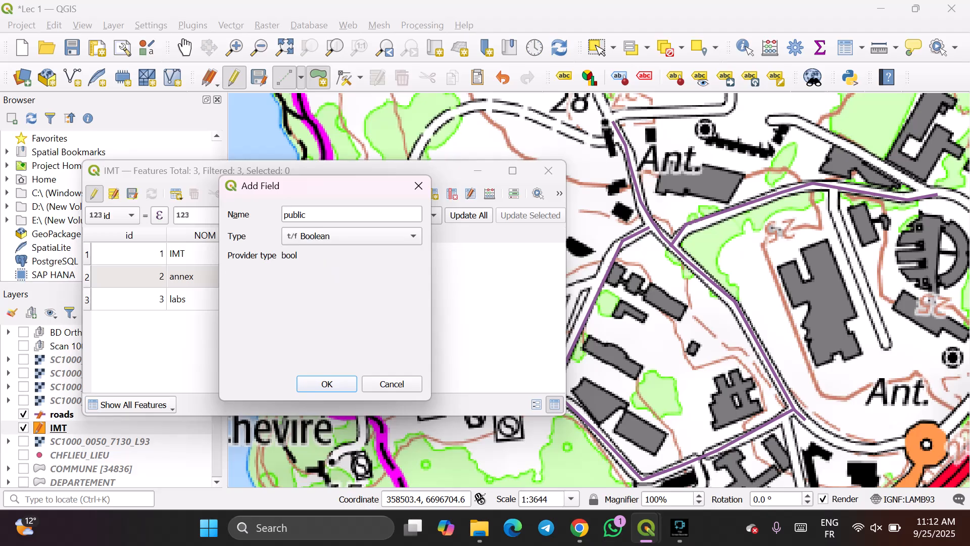
{"action": "key", "text": "Return"}
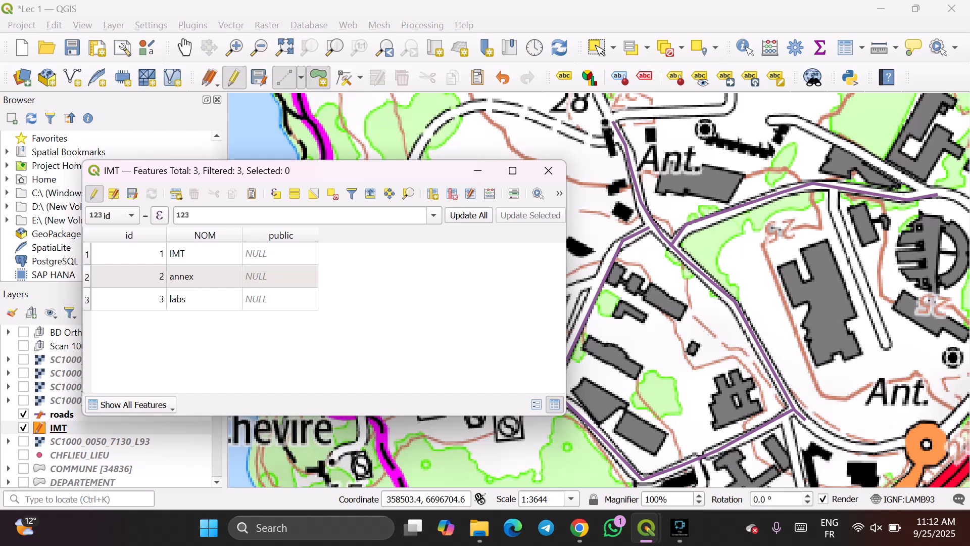
- Set the public field to true for IMT and to false for annex and labs
{"action": "left_click", "coordinate": [281, 253]}
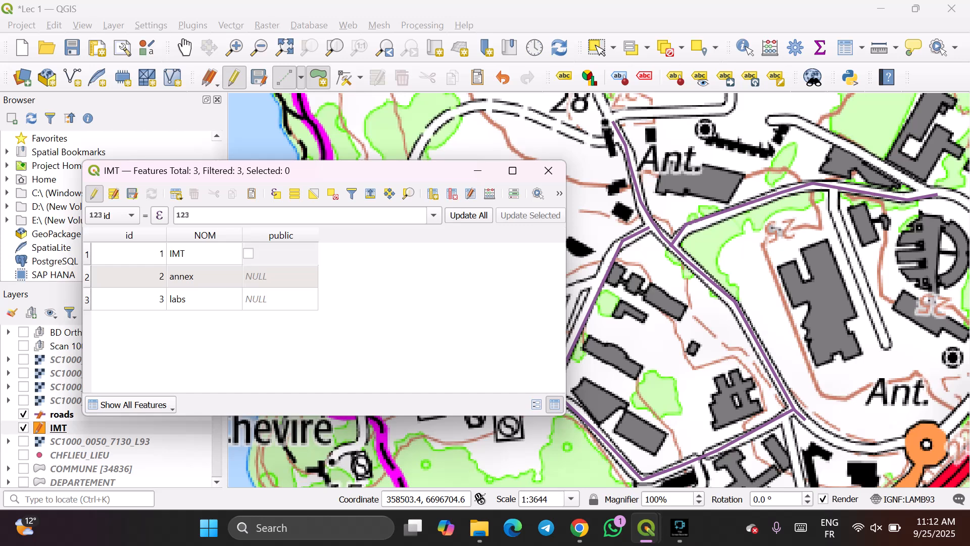
{"action": "key", "text": "space"}
{"action": "left_click", "coordinate": [280, 276]}
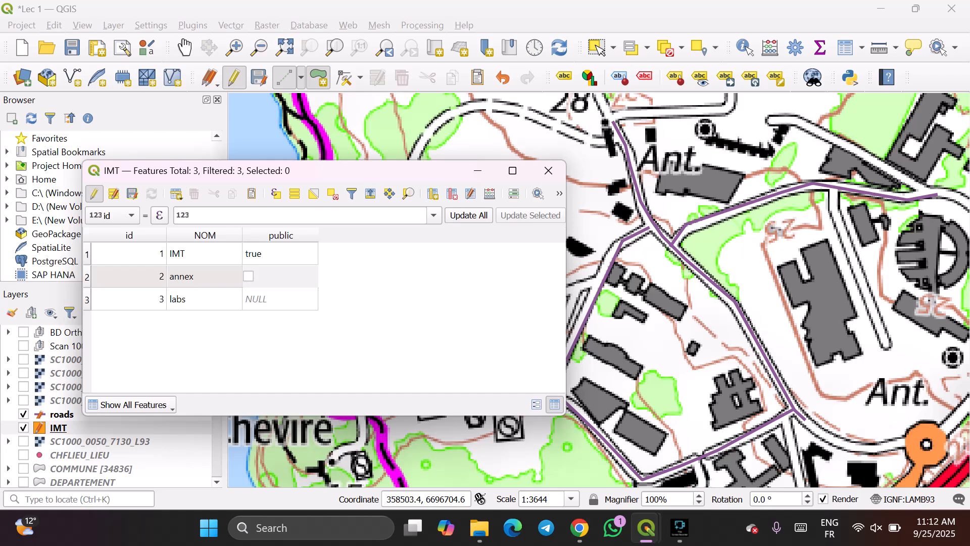
{"action": "left_click", "coordinate": [280, 300]}
{"action": "key", "text": "Return"}
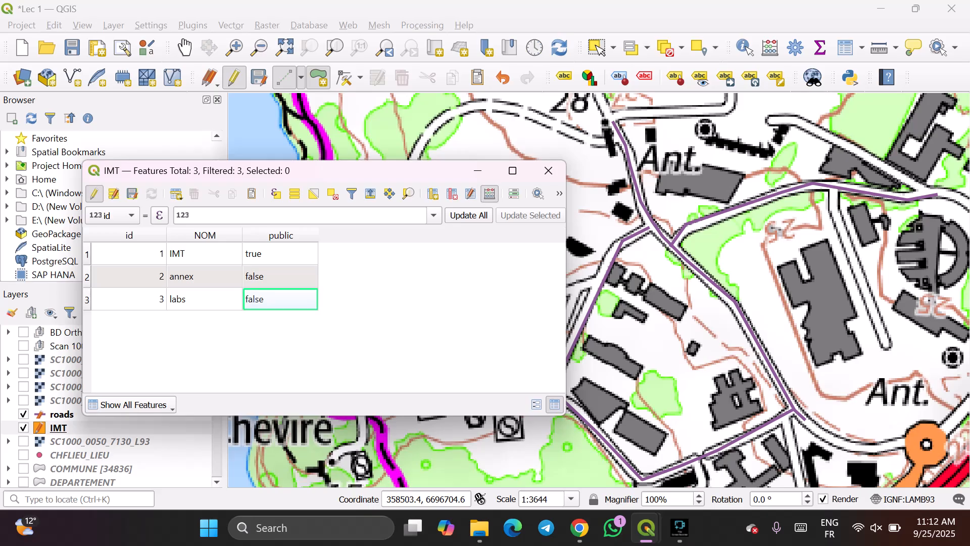
- In the IMT layer's field calculator, define a new decimal number (real) field named area
{"action": "left_click", "coordinate": [490, 194]}
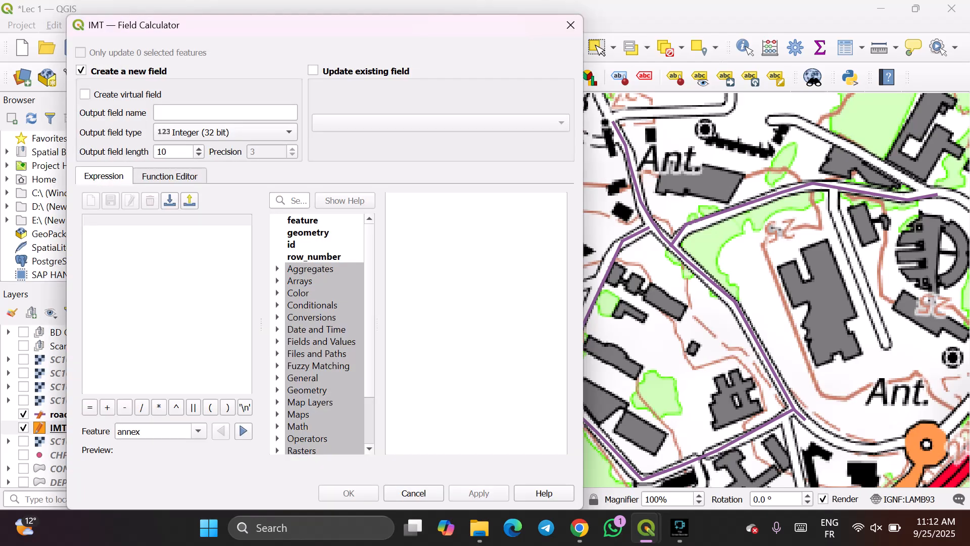
{"action": "left_click", "coordinate": [225, 112]}
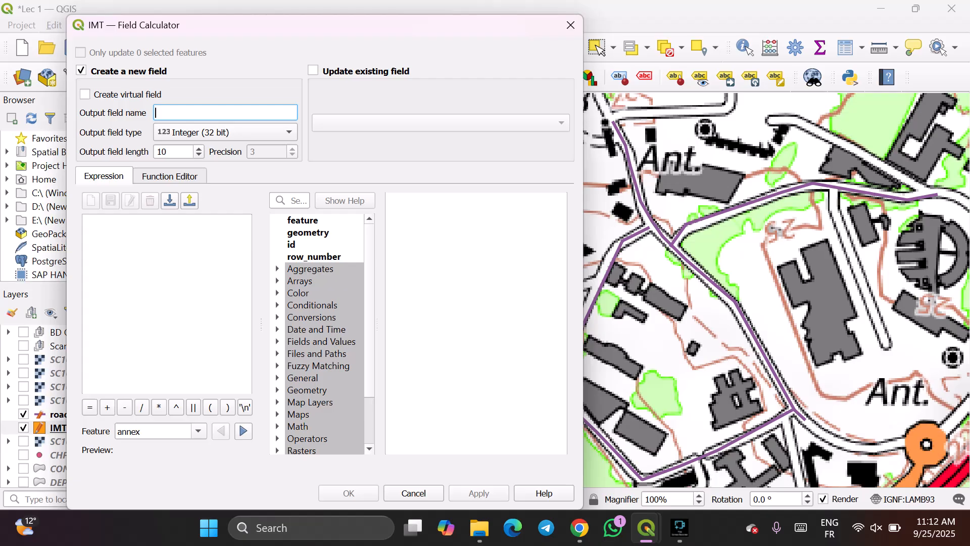
{"action": "type", "text": "area"}
{"action": "key", "text": "Tab"}
{"action": "key", "text": "alt+Down"}
{"action": "key", "text": "Down"}
{"action": "key", "text": "Down"}
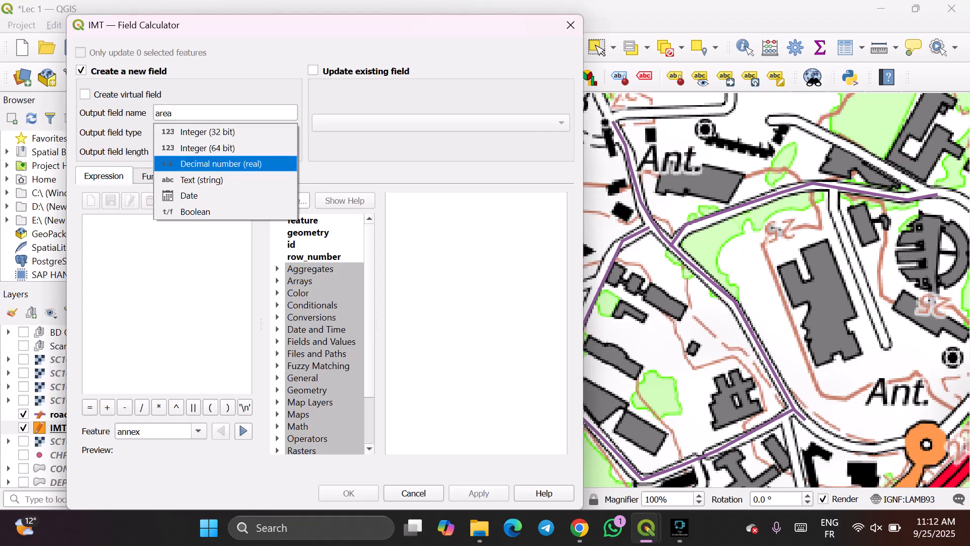
{"action": "key", "text": "Return"}
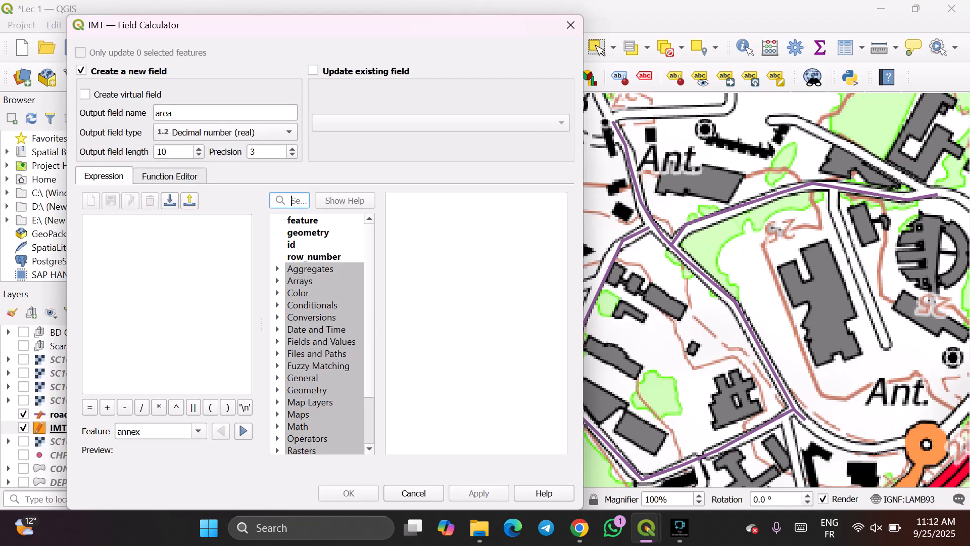
- Use the $area function as the area field's expression, create the field and close the attribute table
{"action": "type", "text": "are"}
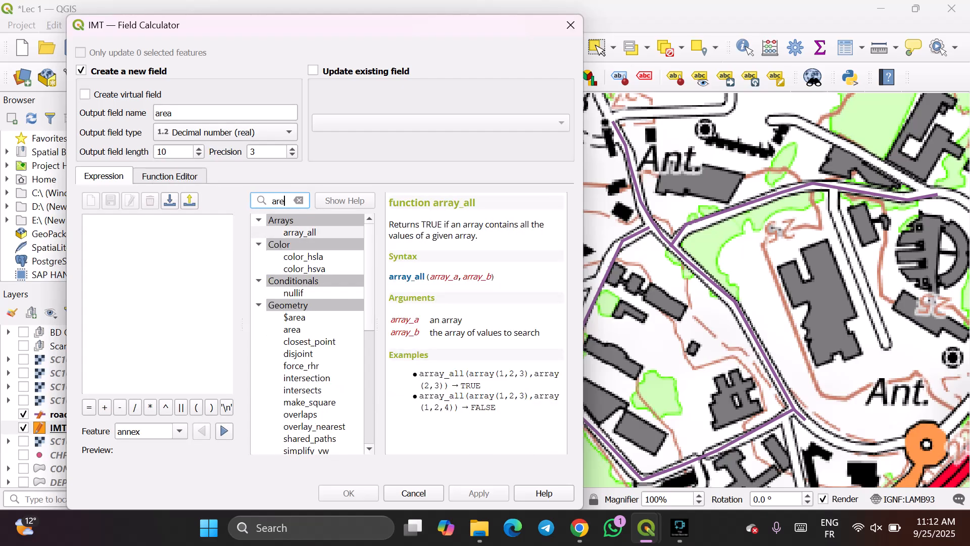
{"action": "type", "text": "a"}
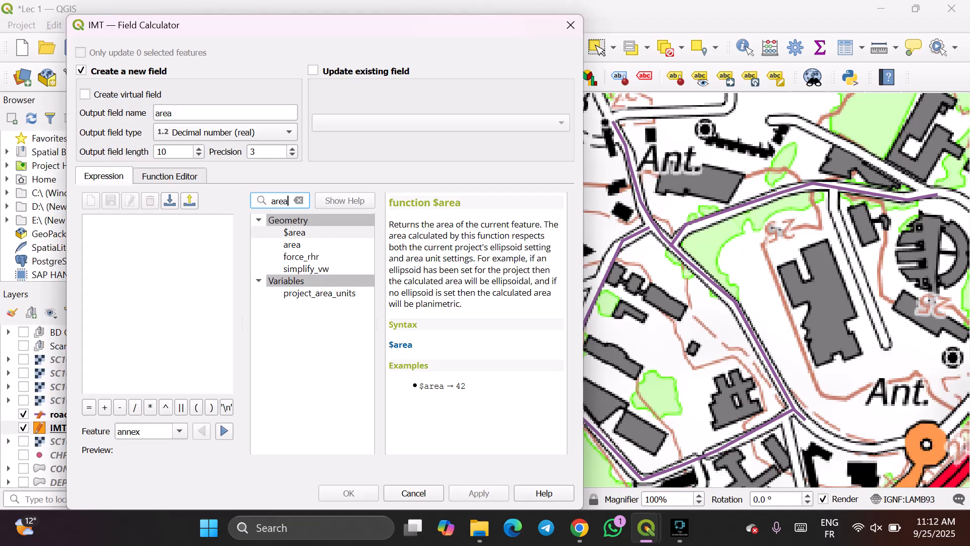
{"action": "left_click", "coordinate": [294, 232]}
{"action": "double_click", "coordinate": [295, 233]}
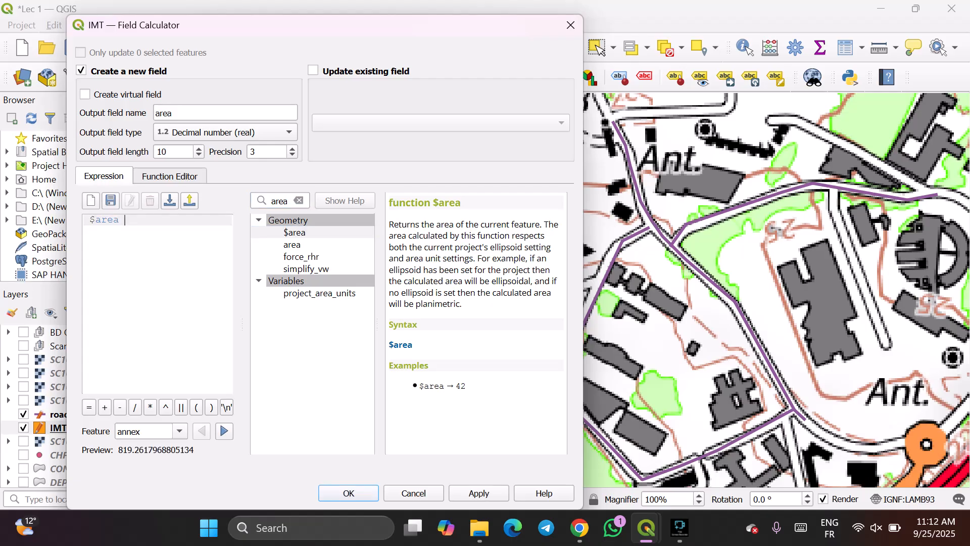
{"action": "left_click", "coordinate": [348, 492]}
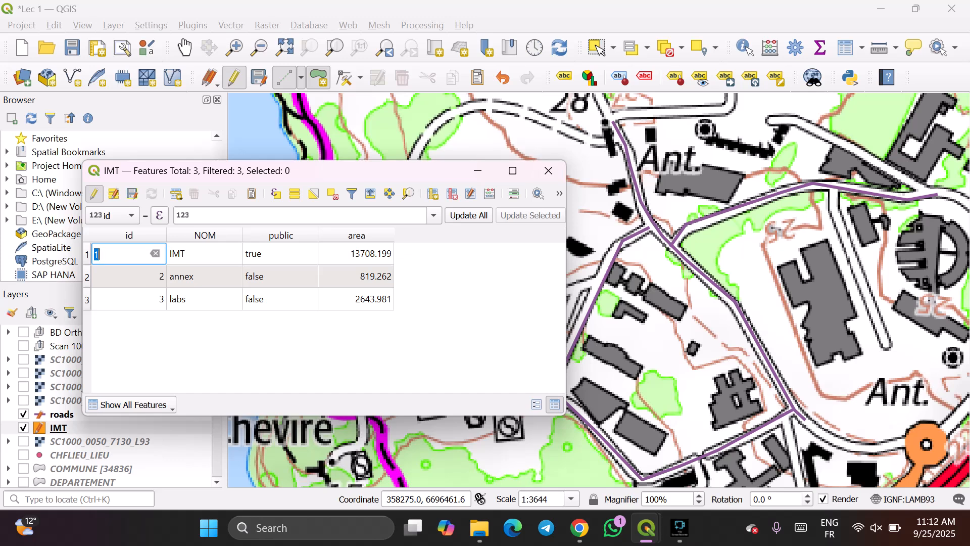
{"action": "left_click", "coordinate": [549, 170]}
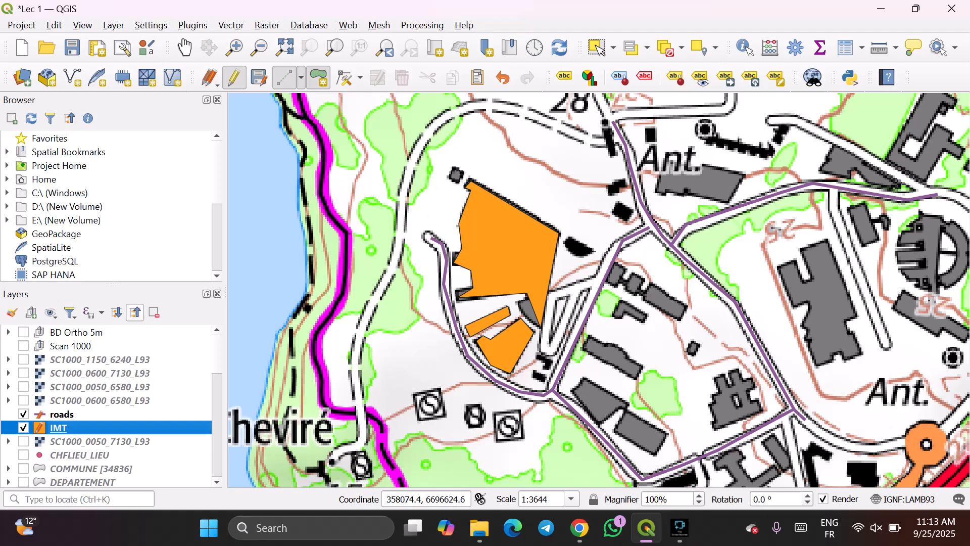
- Enlarge the layer list's display area and collapse the Scan 25 group
{"action": "scroll", "coordinate": [112, 404], "scroll_direction": "down", "scroll_amount": 2}
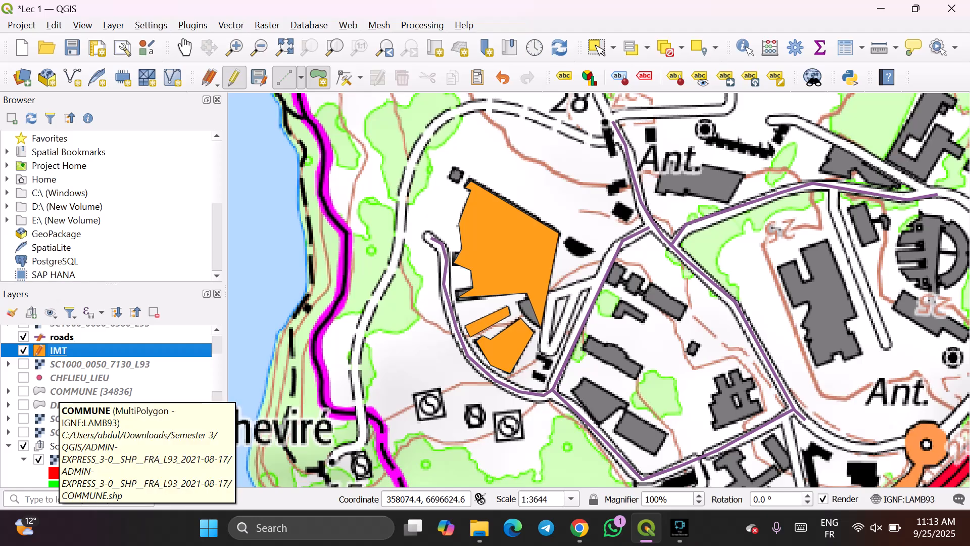
{"action": "scroll", "coordinate": [111, 404], "scroll_direction": "down", "scroll_amount": 3}
{"action": "scroll", "coordinate": [283, 432], "scroll_direction": "down", "scroll_amount": 2}
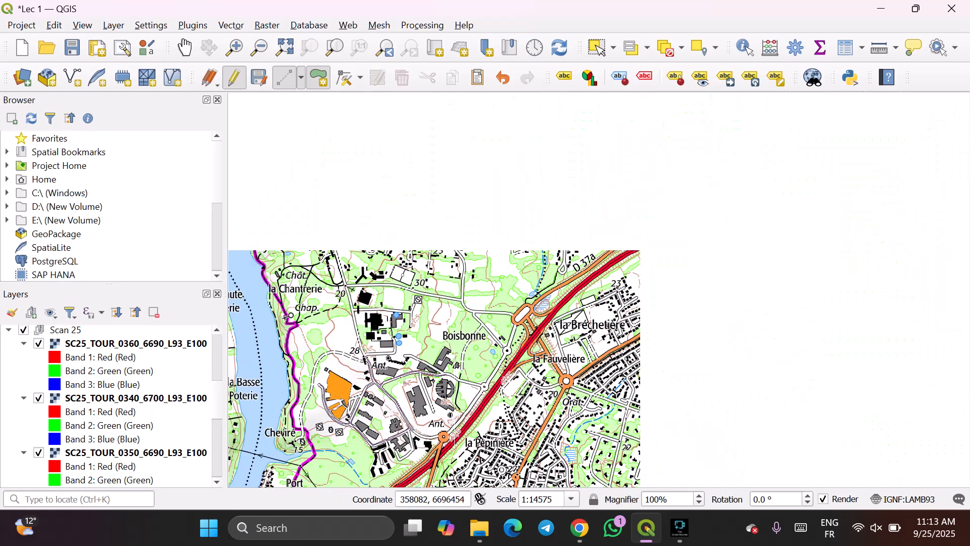
{"action": "scroll", "coordinate": [111, 404], "scroll_direction": "down", "scroll_amount": 3}
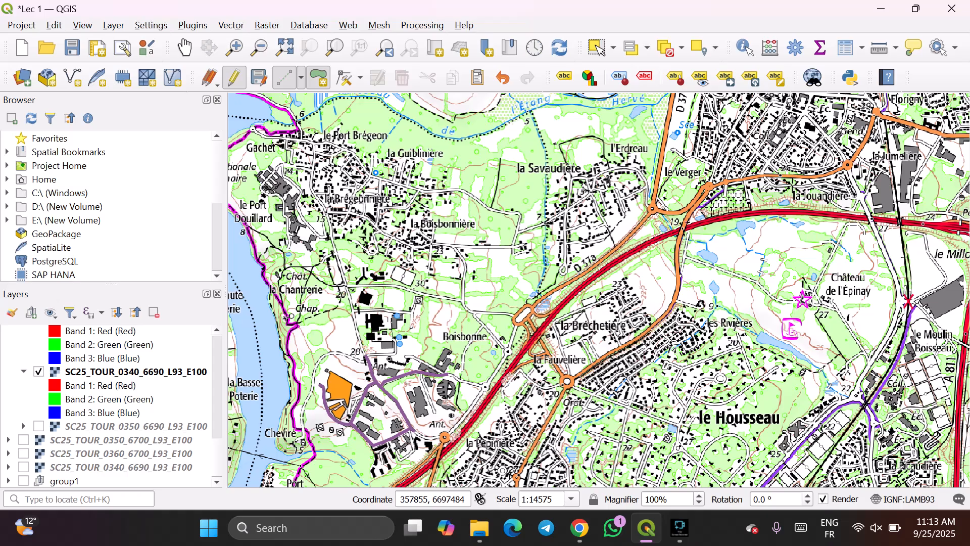
{"action": "left_click_drag", "start_coordinate": [112, 285], "coordinate": [112, 186]}
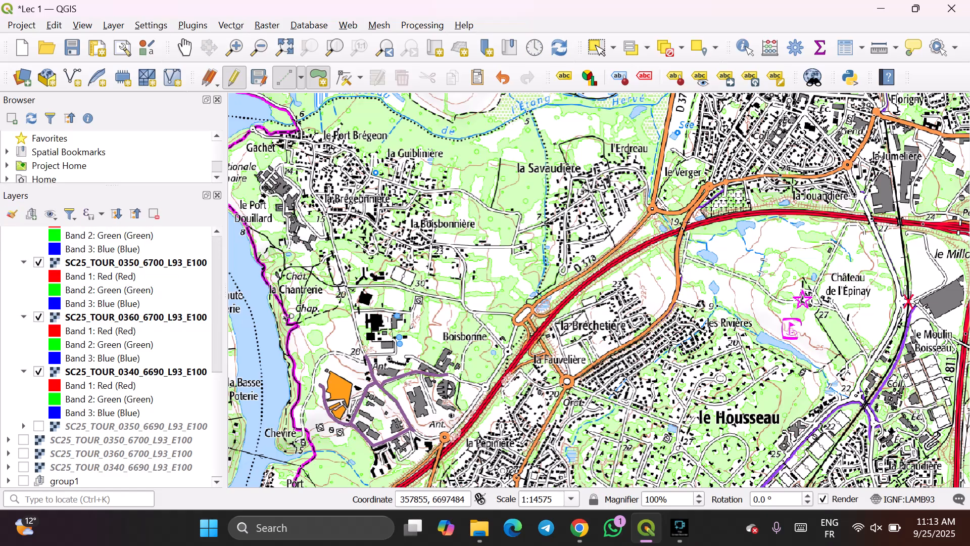
{"action": "scroll", "coordinate": [112, 356], "scroll_direction": "up", "scroll_amount": 1}
{"action": "scroll", "coordinate": [112, 357], "scroll_direction": "down", "scroll_amount": 1}
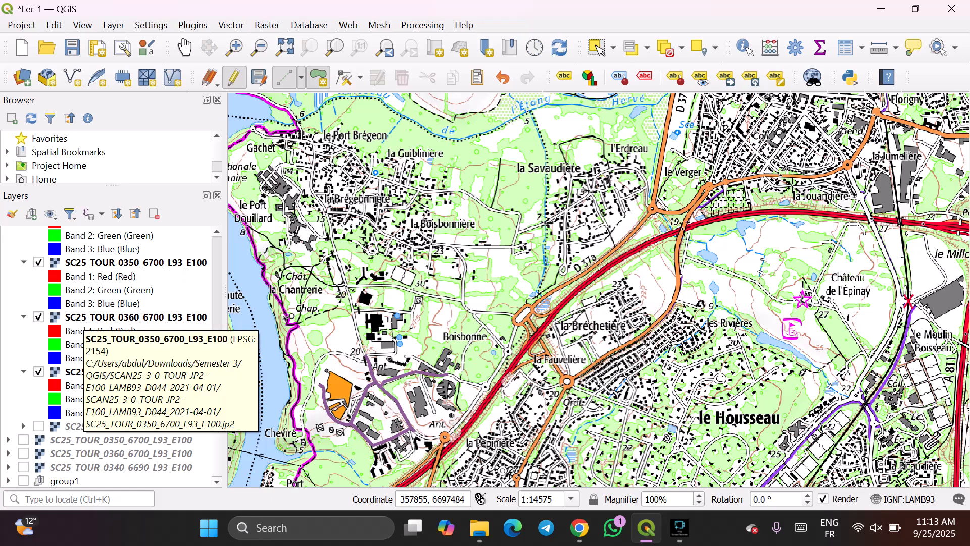
{"action": "scroll", "coordinate": [86, 321], "scroll_direction": "up", "scroll_amount": 5}
{"action": "left_click", "coordinate": [136, 292]}
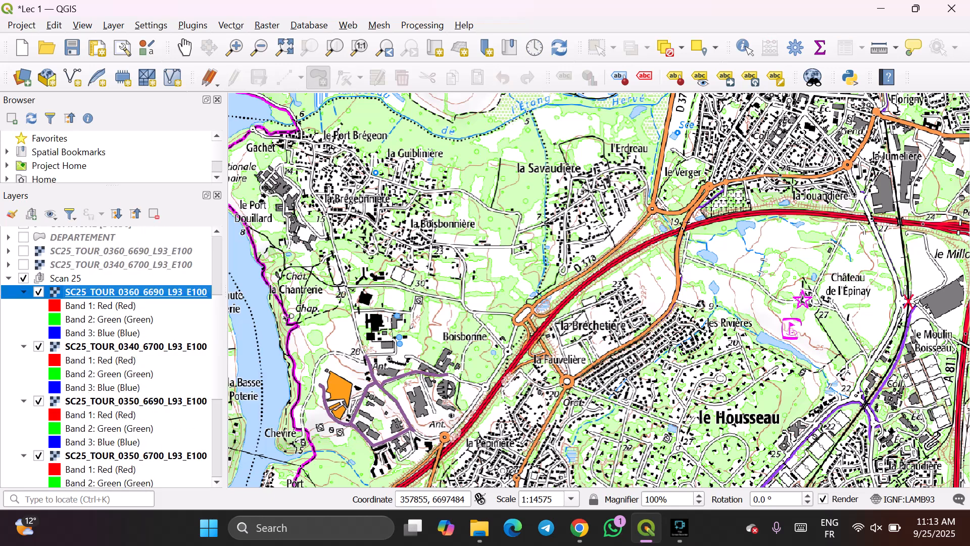
{"action": "left_click", "coordinate": [9, 278]}
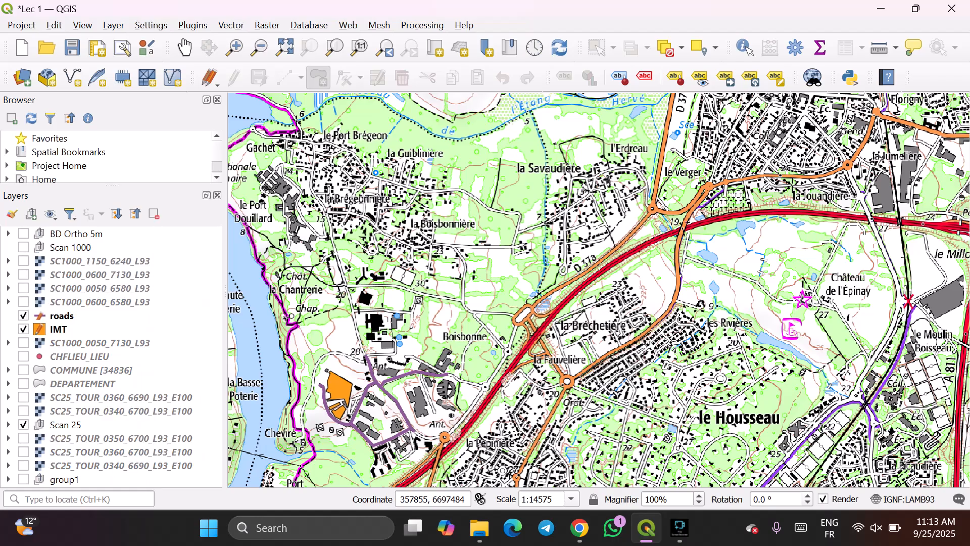
- Move the loose SC25_TOUR_0360_6690_L93_E100 and SC25_TOUR_0340_6700_L93_E100 rasters into the Scan 25 group
{"action": "left_click", "coordinate": [122, 411]}
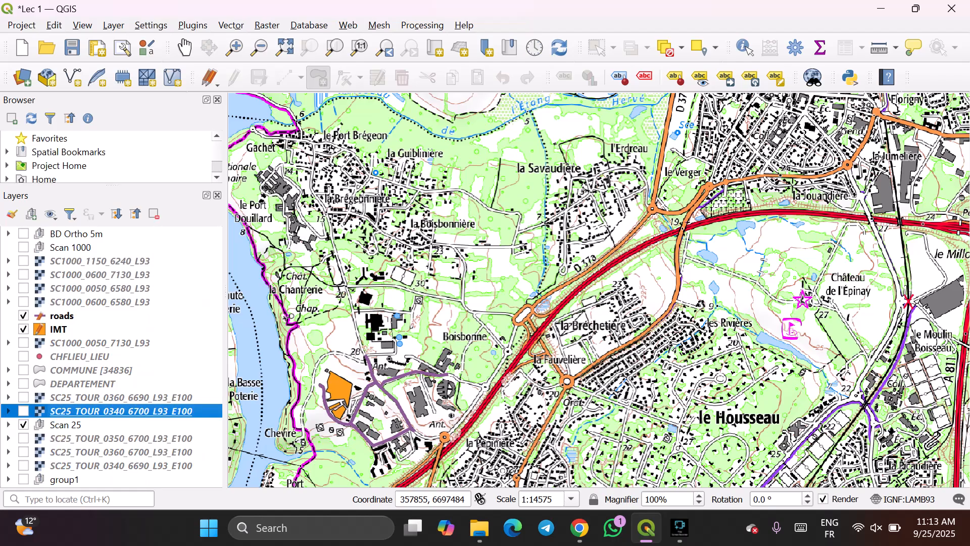
{"action": "left_click", "coordinate": [121, 397]}
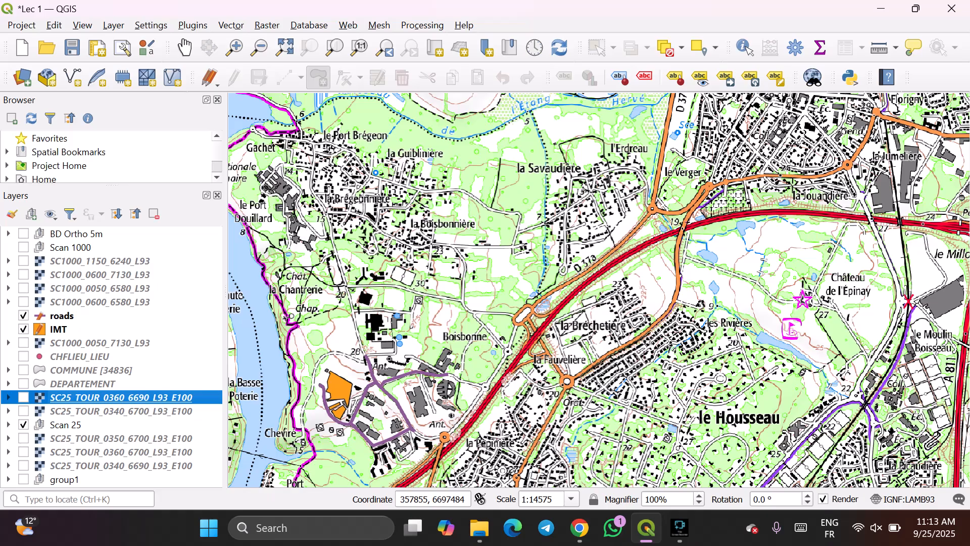
{"action": "mouse_move", "coordinate": [24, 528]}
{"action": "key", "text": "ctrl+d"}
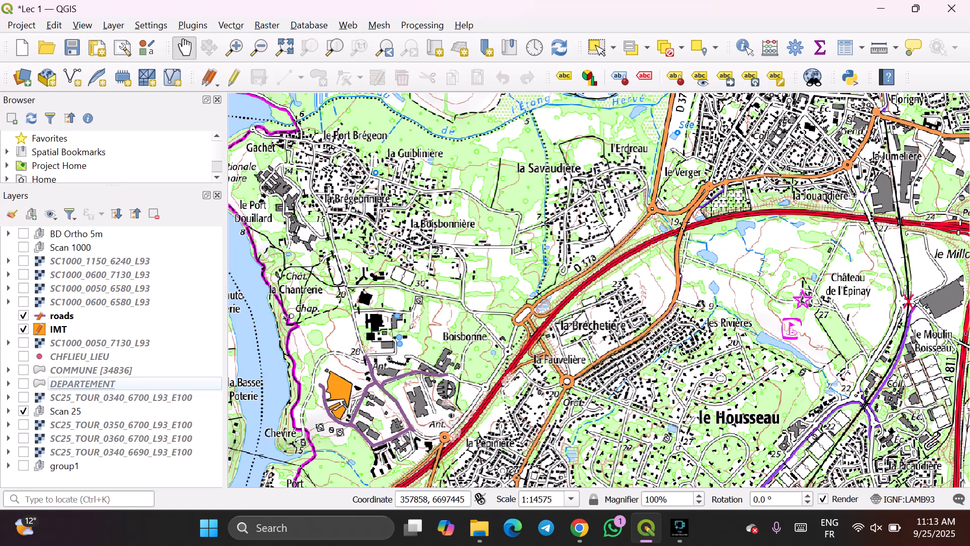
{"action": "left_click", "coordinate": [121, 397]}
{"action": "key", "text": "ctrl+d"}
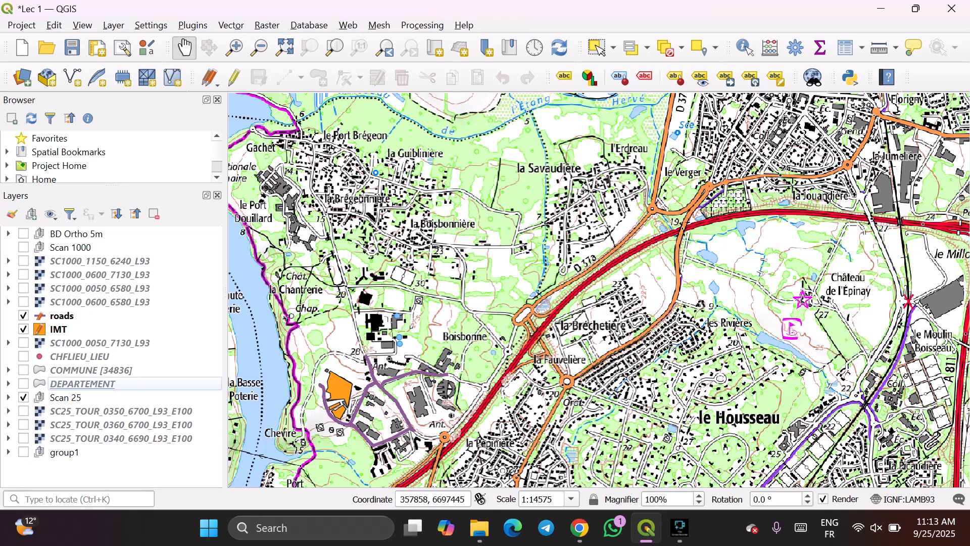
- Move the remaining loose SC25_TOUR rasters 0350_6700, 0360_6700 and 0340_6690 into the Scan 25 group
{"action": "left_click", "coordinate": [121, 411]}
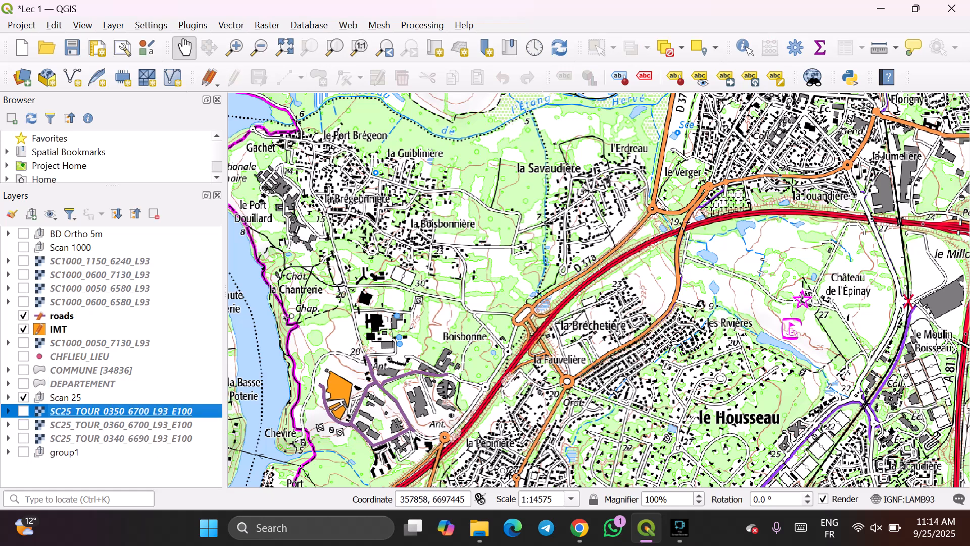
{"action": "key", "text": "ctrl+d"}
{"action": "left_click", "coordinate": [121, 411]}
{"action": "key", "text": "ctrl+d"}
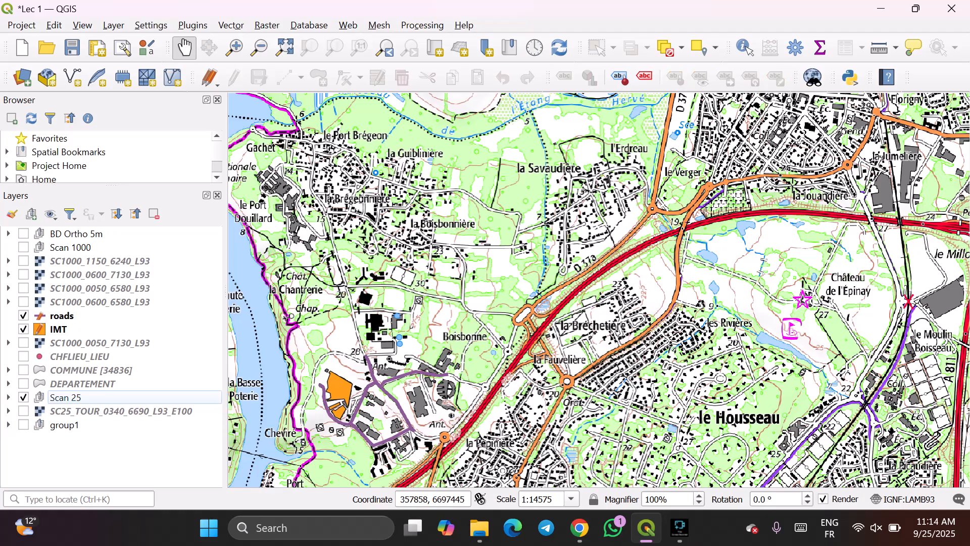
{"action": "left_click", "coordinate": [122, 411]}
{"action": "key", "text": "ctrl+d"}
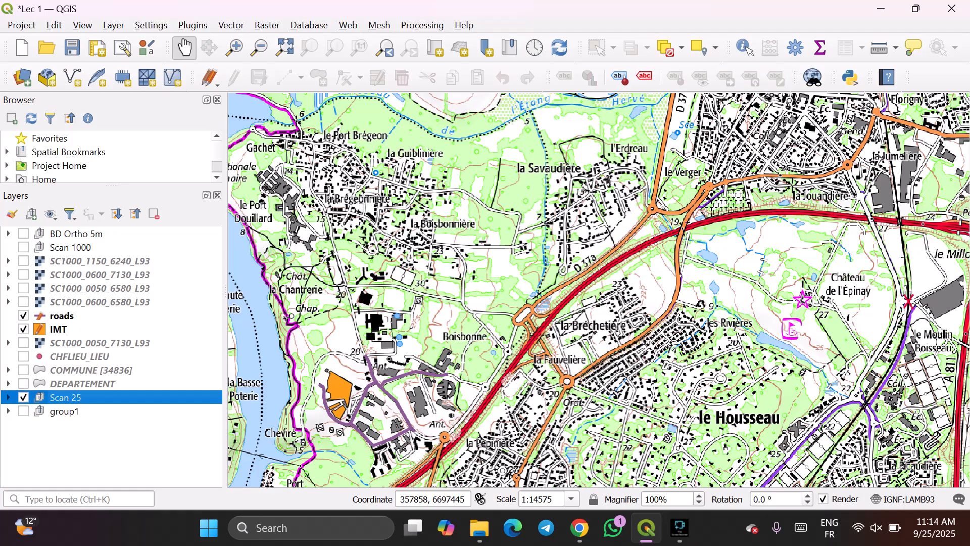
- Expand the Scan 25 group and collapse the band legends of all its rasters
{"action": "left_click", "coordinate": [8, 397]}
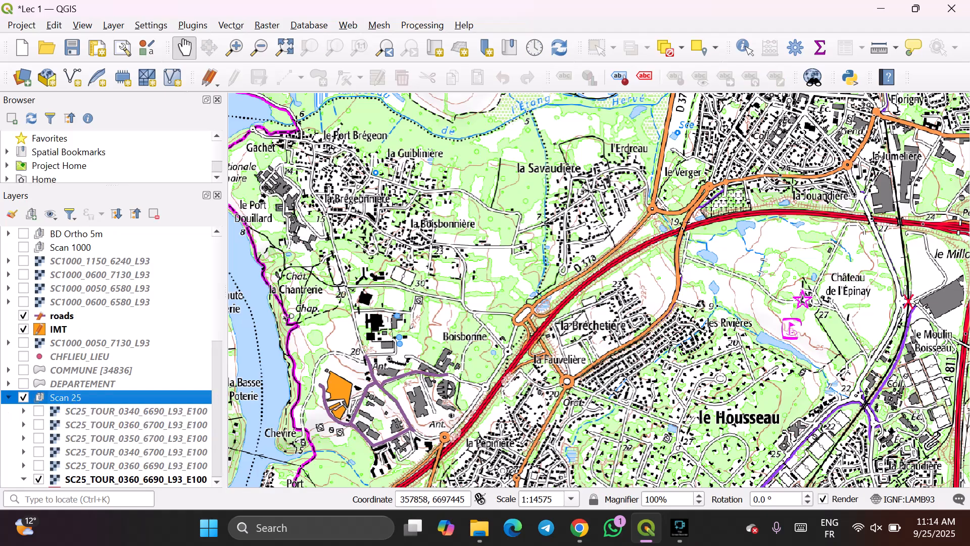
{"action": "scroll", "coordinate": [121, 386], "scroll_direction": "down", "scroll_amount": 1}
{"action": "left_click", "coordinate": [121, 386]}
{"action": "scroll", "coordinate": [121, 385], "scroll_direction": "down", "scroll_amount": 3}
{"action": "scroll", "coordinate": [121, 356], "scroll_direction": "down", "scroll_amount": 3}
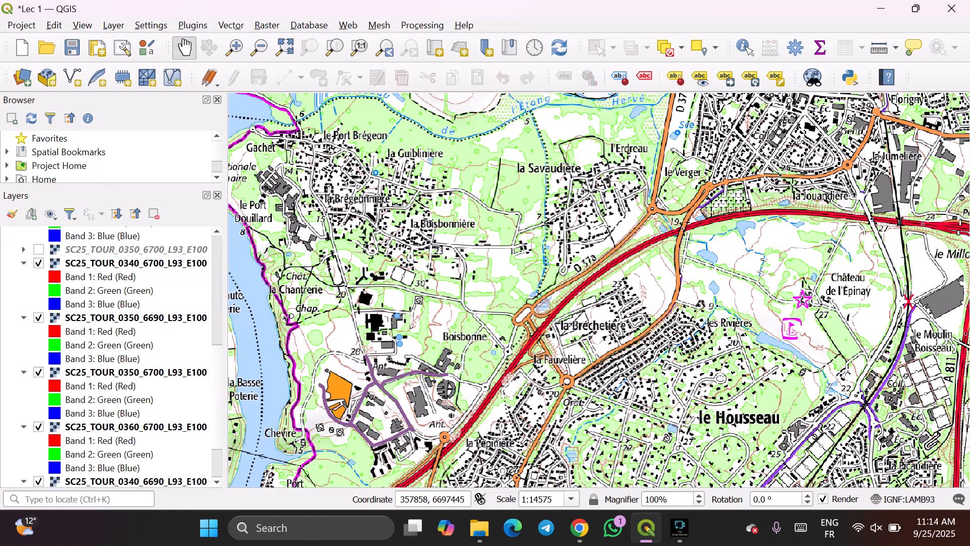
{"action": "left_click", "coordinate": [23, 263]}
{"action": "left_click", "coordinate": [23, 276]}
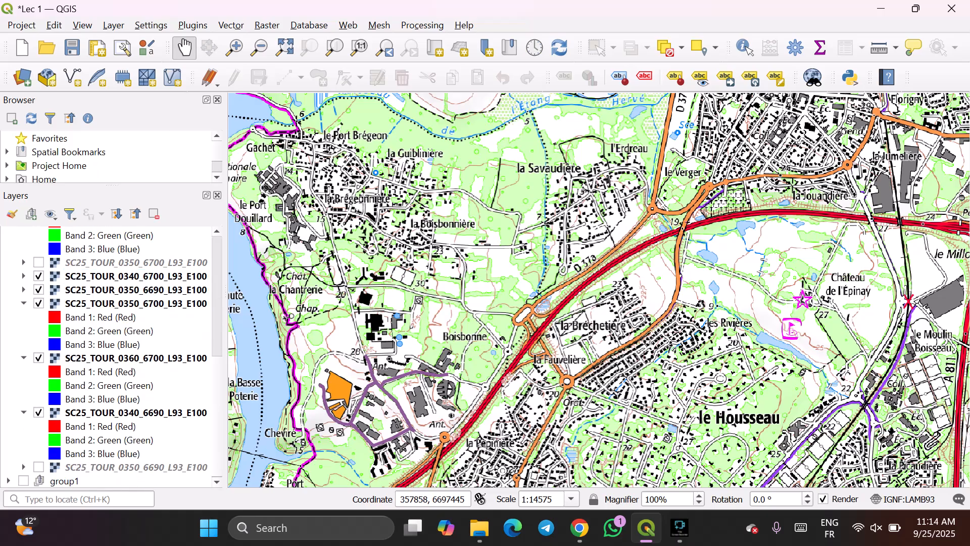
{"action": "left_click", "coordinate": [23, 303]}
{"action": "left_click", "coordinate": [23, 357]}
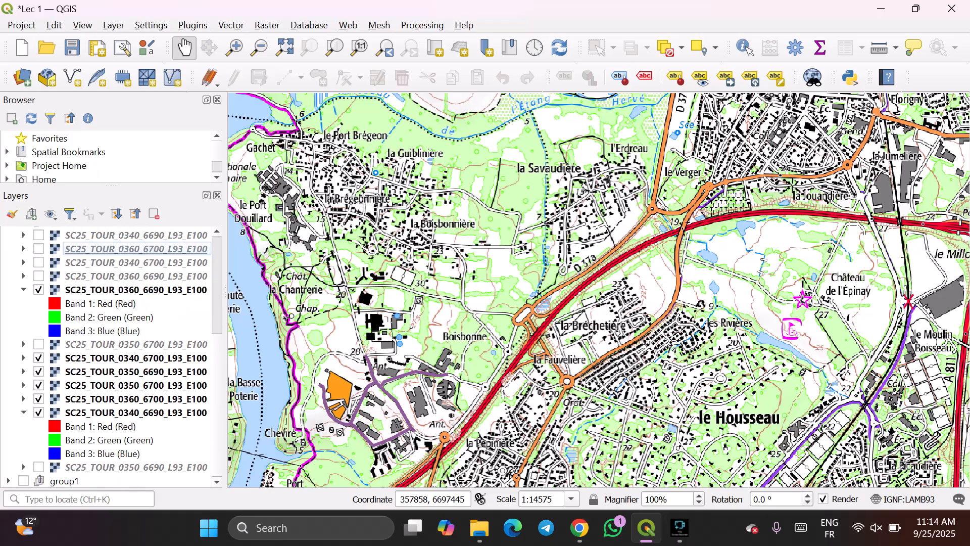
{"action": "left_click", "coordinate": [23, 412]}
{"action": "left_click", "coordinate": [23, 330]}
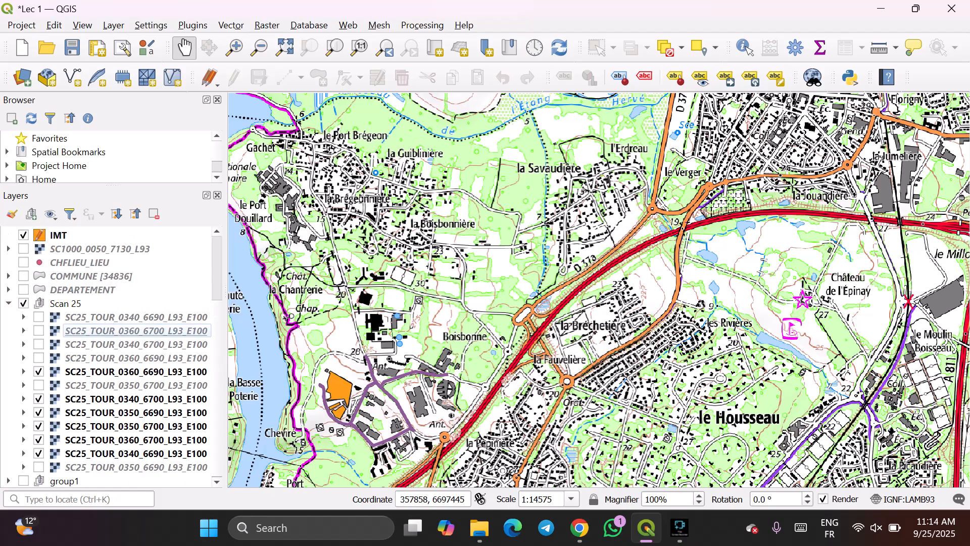
- Move the SC25_TOUR_0350_6690_L93_E100 raster from the end to the start of the Scan 25 group
{"action": "left_click", "coordinate": [101, 317]}
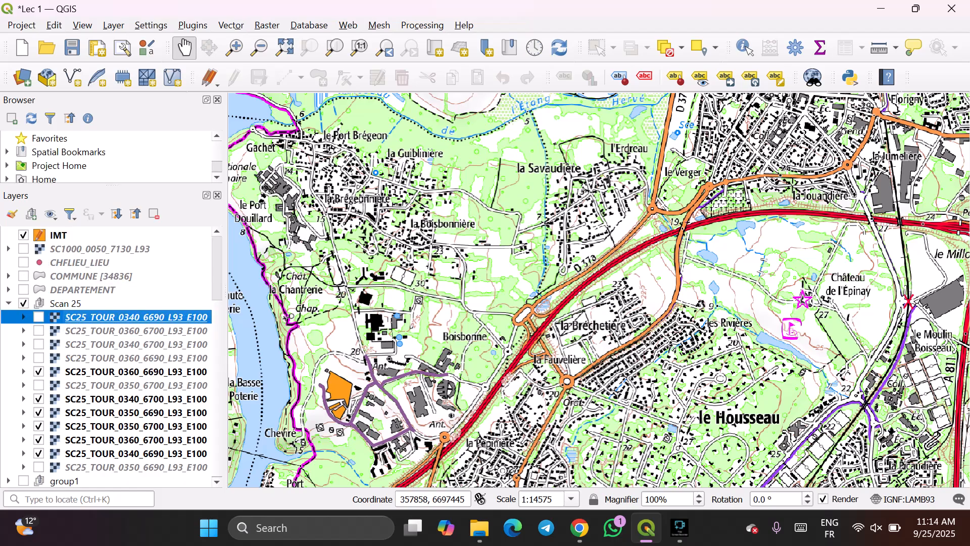
{"action": "left_click", "coordinate": [101, 467]}
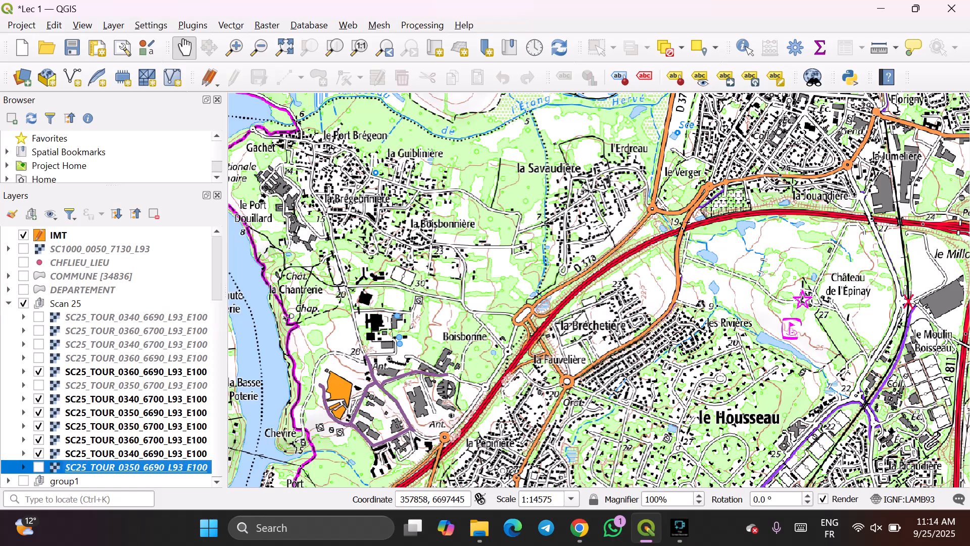
{"action": "left_click_drag", "start_coordinate": [85, 468], "coordinate": [190, 316]}
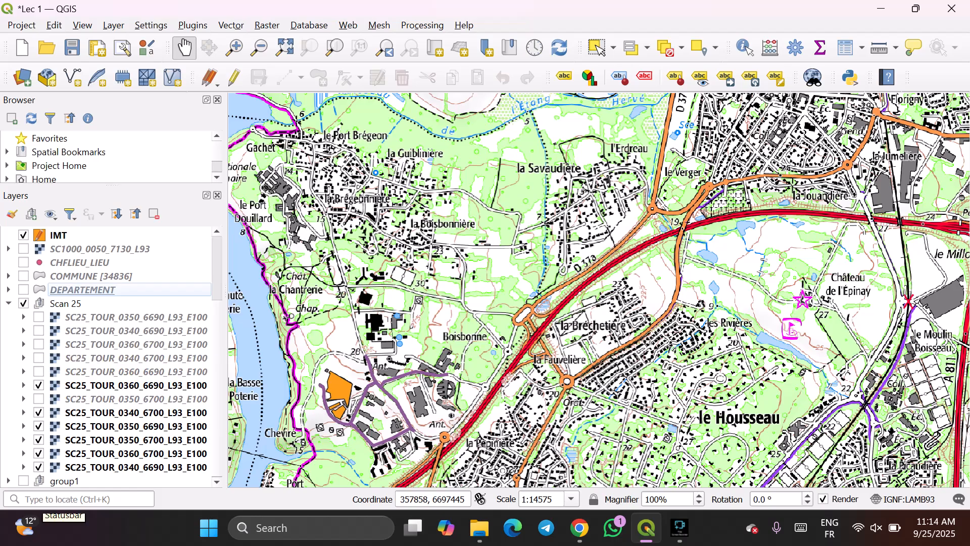
- Expand group1 and move its REGION layer out, placing it between the Scan 25 group and group1
{"action": "left_click", "coordinate": [64, 480]}
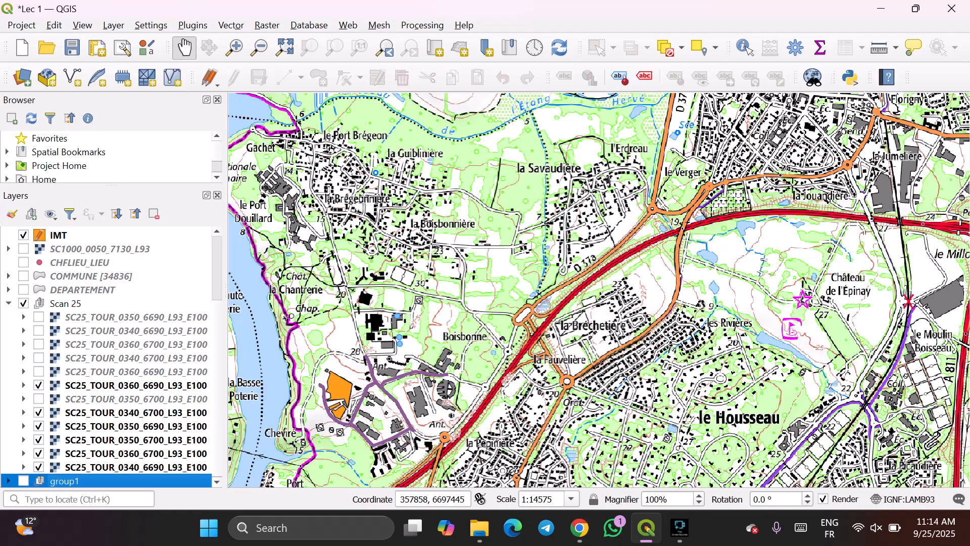
{"action": "left_click", "coordinate": [136, 453]}
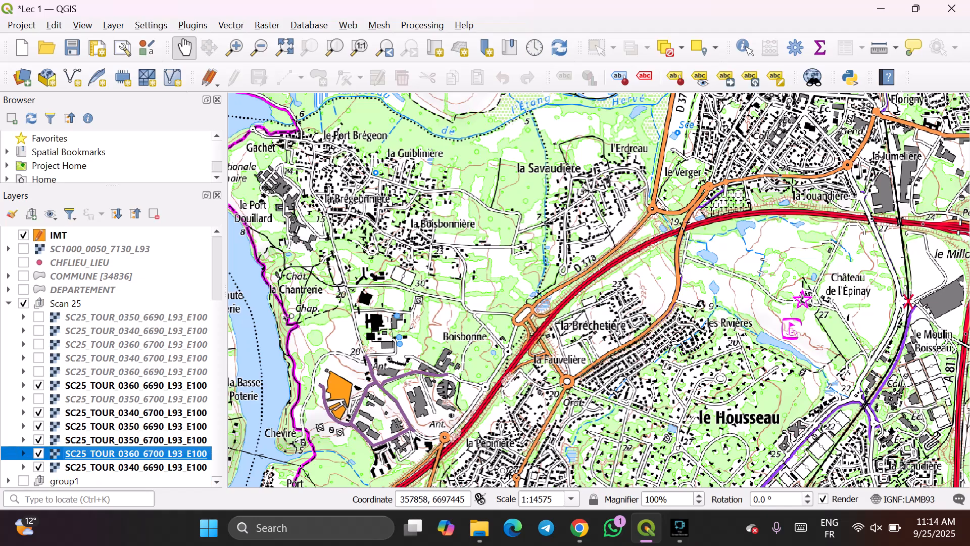
{"action": "left_click", "coordinate": [9, 480]}
{"action": "scroll", "coordinate": [111, 357], "scroll_direction": "down", "scroll_amount": 1}
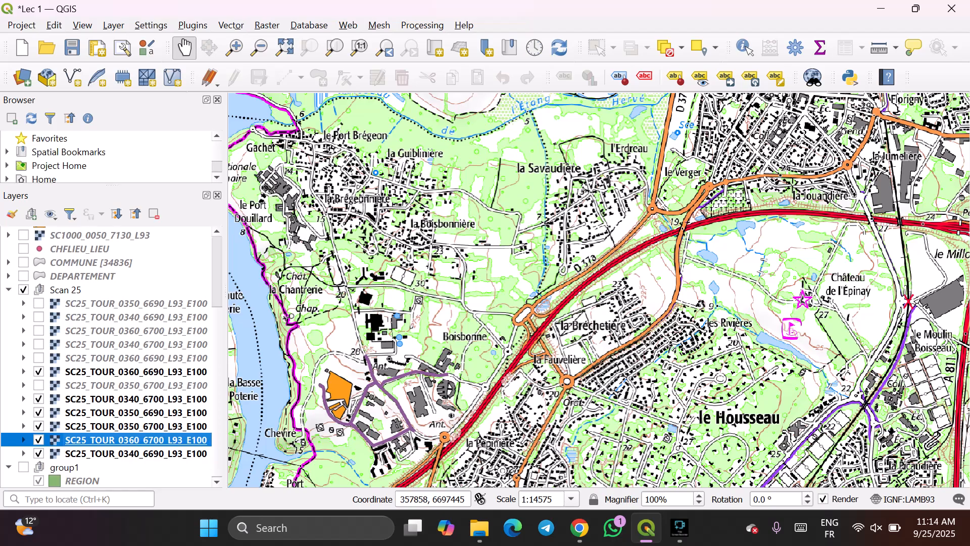
{"action": "left_click_drag", "start_coordinate": [81, 482], "coordinate": [131, 459]}
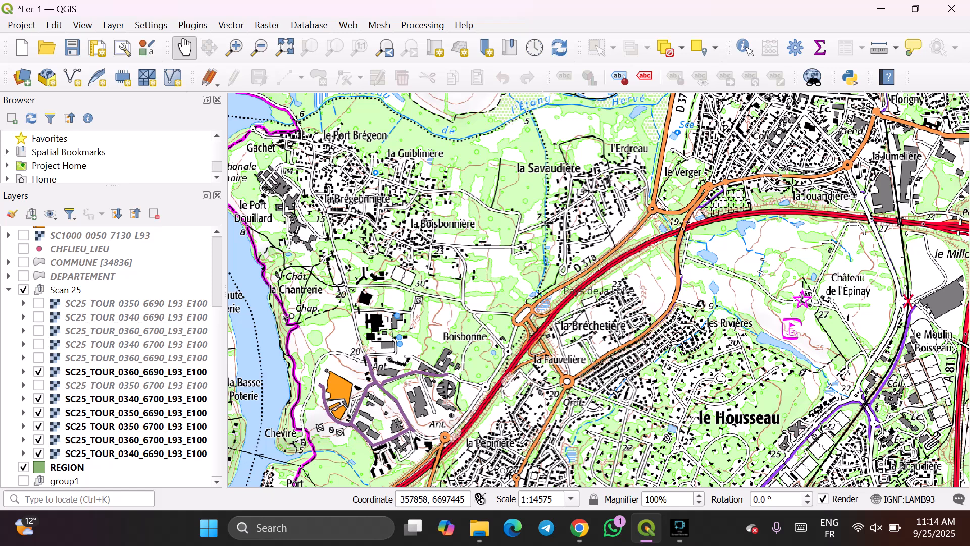
- Remove the empty group1 from the layer list
{"action": "left_click", "coordinate": [67, 467]}
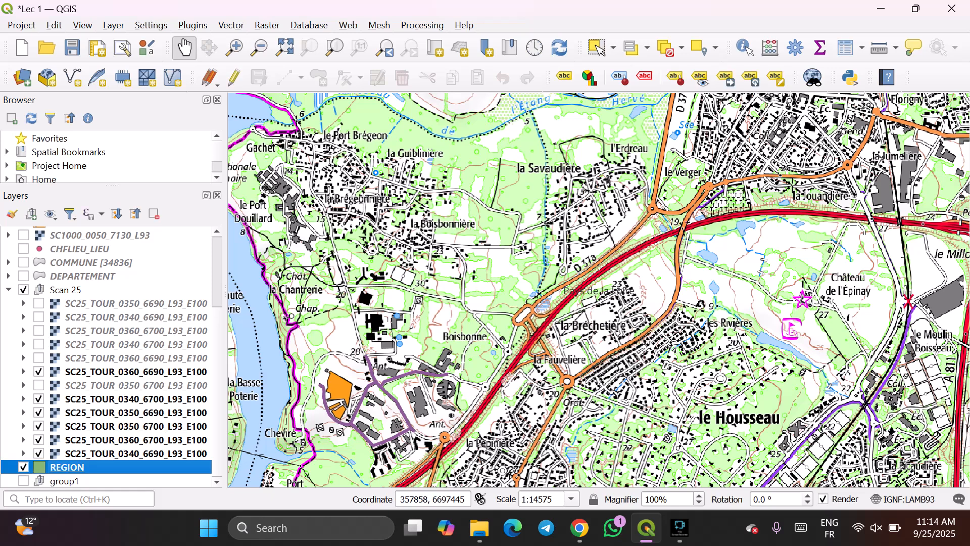
{"action": "left_click", "coordinate": [64, 480]}
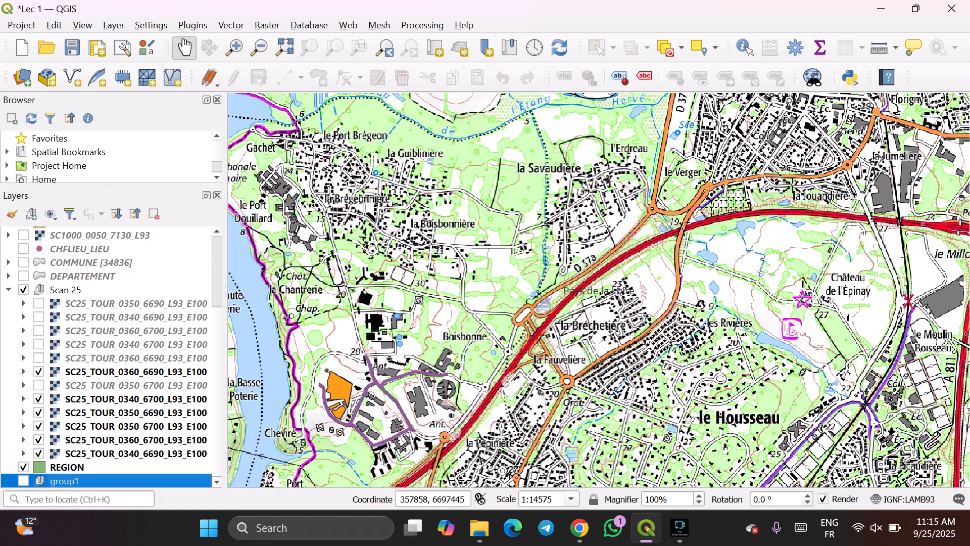
{"action": "right_click", "coordinate": [77, 480]}
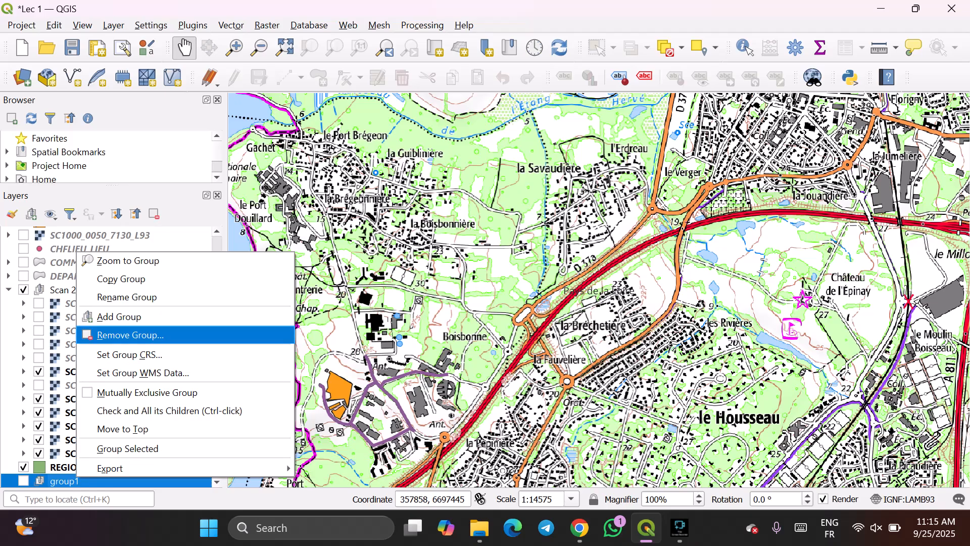
{"action": "key", "text": "Return"}
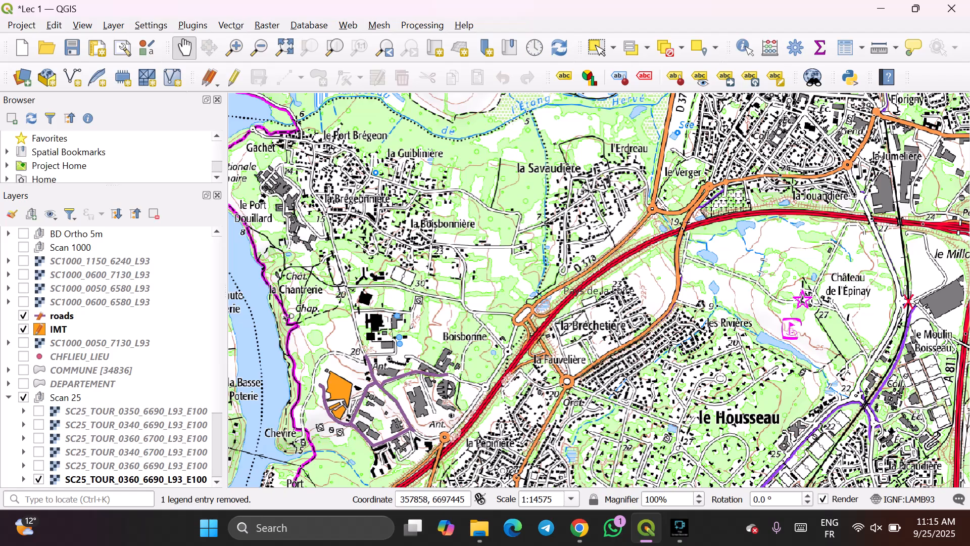
- Move the loose SC1000 rasters 1150_6240, 0600_7130, 0050_6580 and 0600_6580 into the Scan 1000 group and check the contents of BD Ortho 5m
{"action": "left_click_drag", "start_coordinate": [96, 260], "coordinate": [81, 247]}
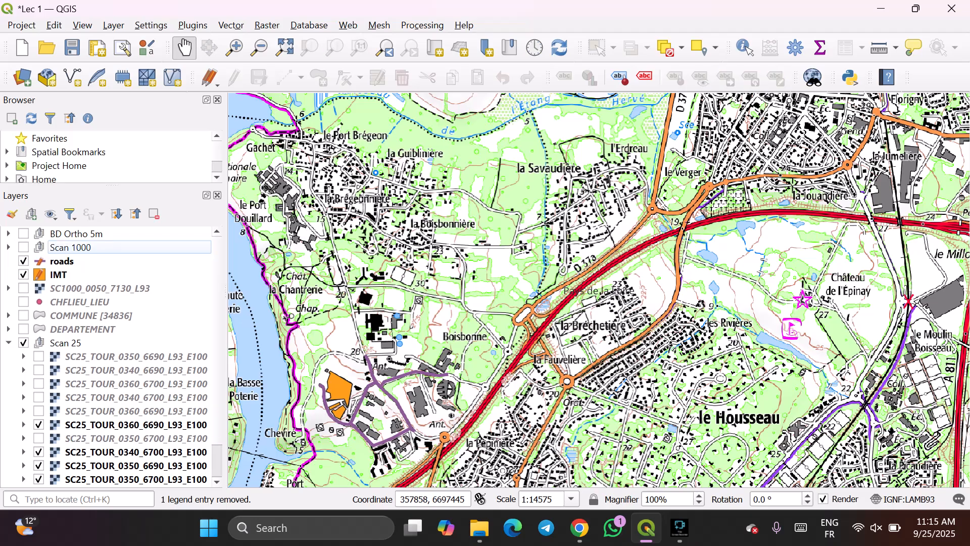
{"action": "left_click", "coordinate": [8, 234]}
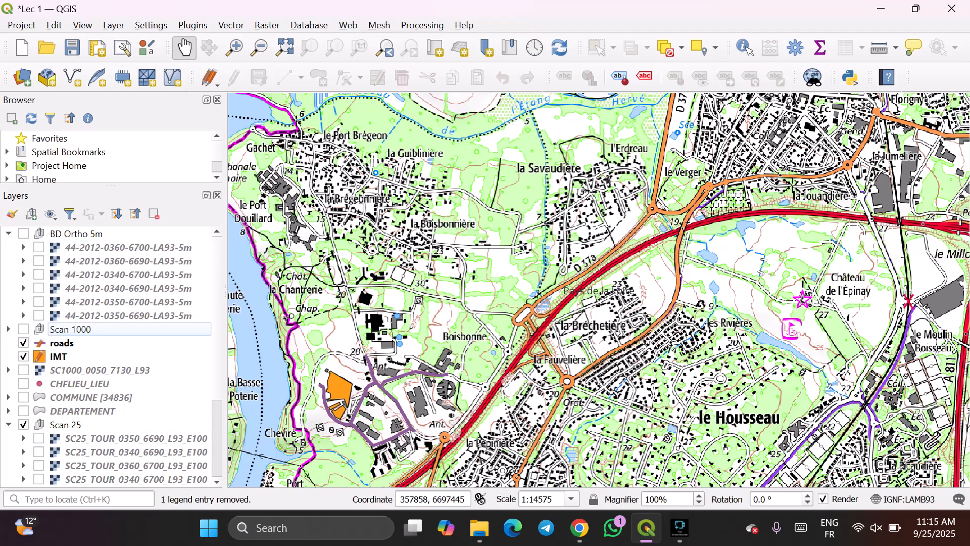
{"action": "left_click", "coordinate": [8, 233]}
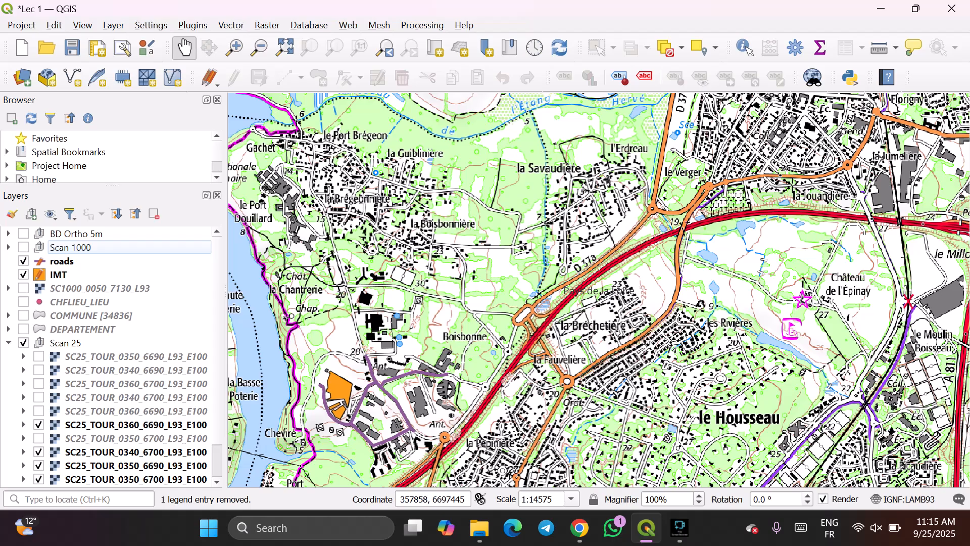
- Move the BD Ortho 5m and Scan 1000 groups down from the start of the layer list towards Scan 25, and collapse Scan 25
{"action": "scroll", "coordinate": [111, 353], "scroll_direction": "down", "scroll_amount": 1}
{"action": "scroll", "coordinate": [127, 247], "scroll_direction": "up", "scroll_amount": 1}
{"action": "left_click_drag", "start_coordinate": [76, 233], "coordinate": [76, 336]}
{"action": "left_click_drag", "start_coordinate": [76, 233], "coordinate": [91, 332]}
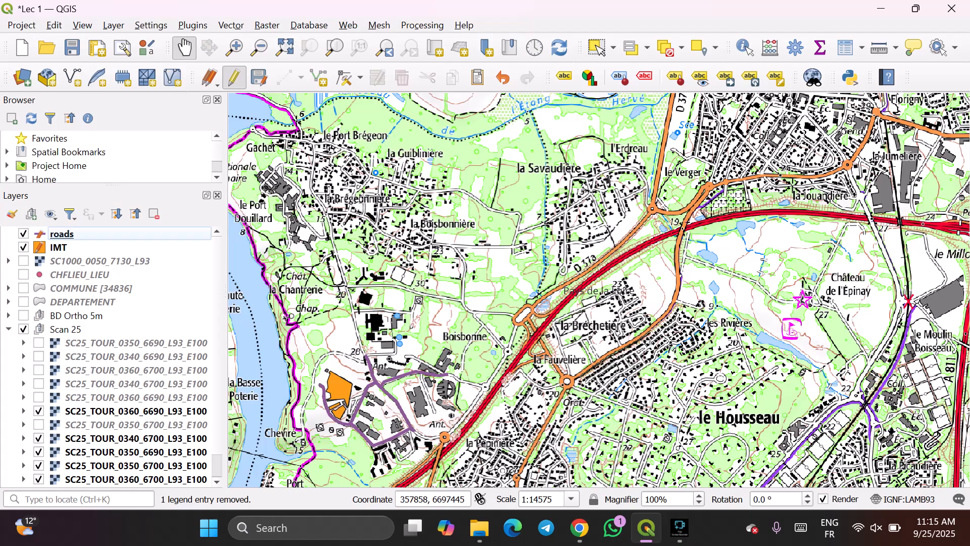
{"action": "left_click", "coordinate": [23, 343]}
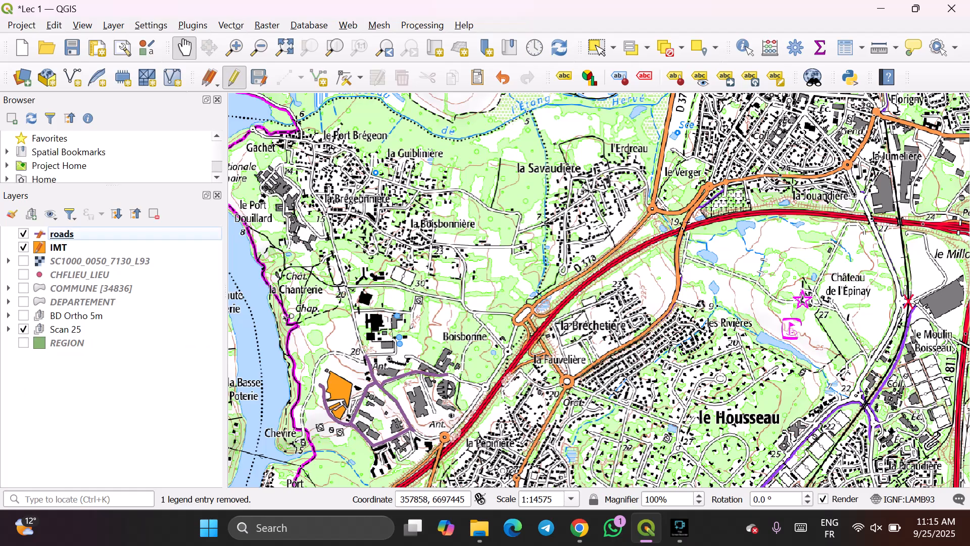
- Hide the Scan 25 group and toggle the IMT, roads and REGION layers off and on to check what they display
{"action": "left_click", "coordinate": [23, 329]}
{"action": "left_click", "coordinate": [23, 247]}
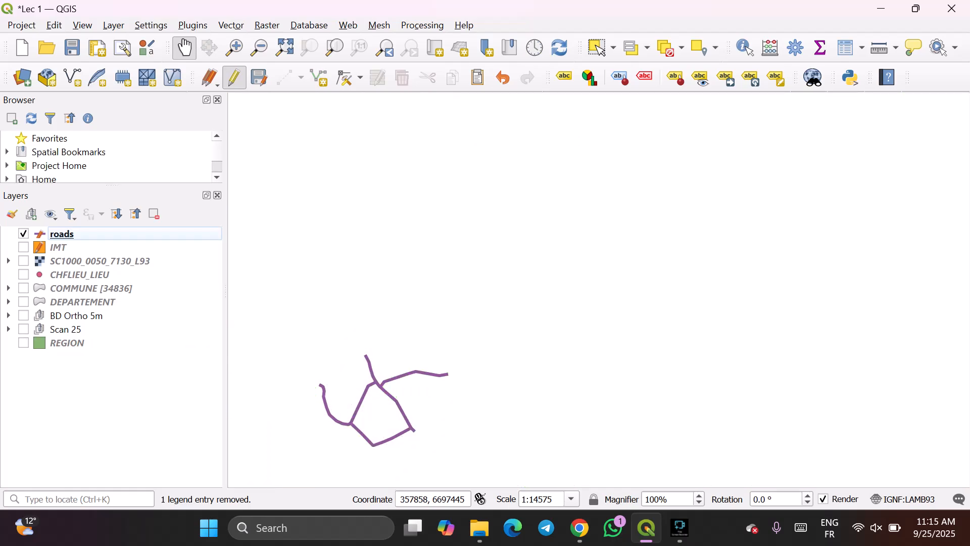
{"action": "left_click", "coordinate": [24, 233]}
{"action": "left_click", "coordinate": [24, 233]}
{"action": "left_click", "coordinate": [23, 247]}
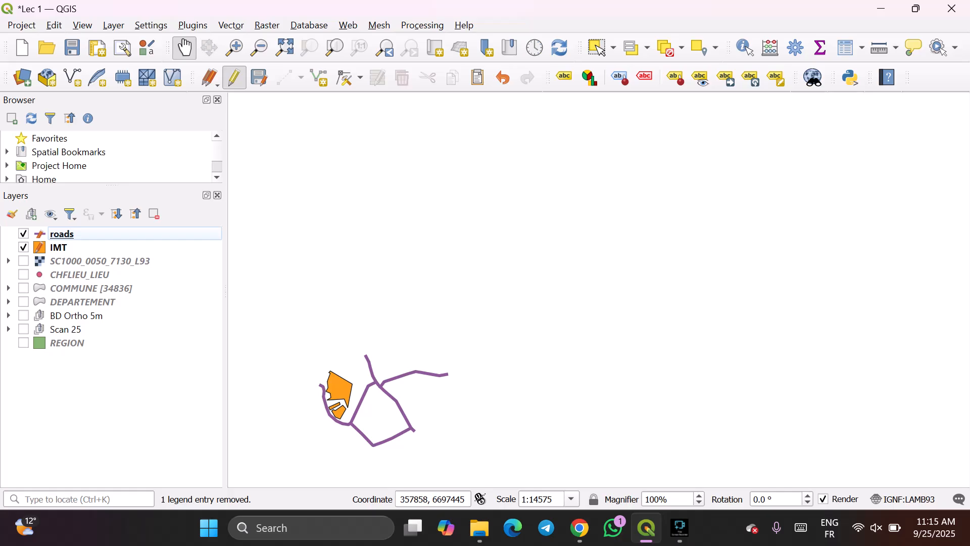
{"action": "left_click", "coordinate": [23, 343]}
{"action": "left_click", "coordinate": [24, 343]}
- Reorder DEPARTEMENT, COMMUNE and CHFLIEU_LIEU, in that order, between the Scan 25 group and the REGION layer
{"action": "left_click_drag", "start_coordinate": [60, 274], "coordinate": [106, 339]}
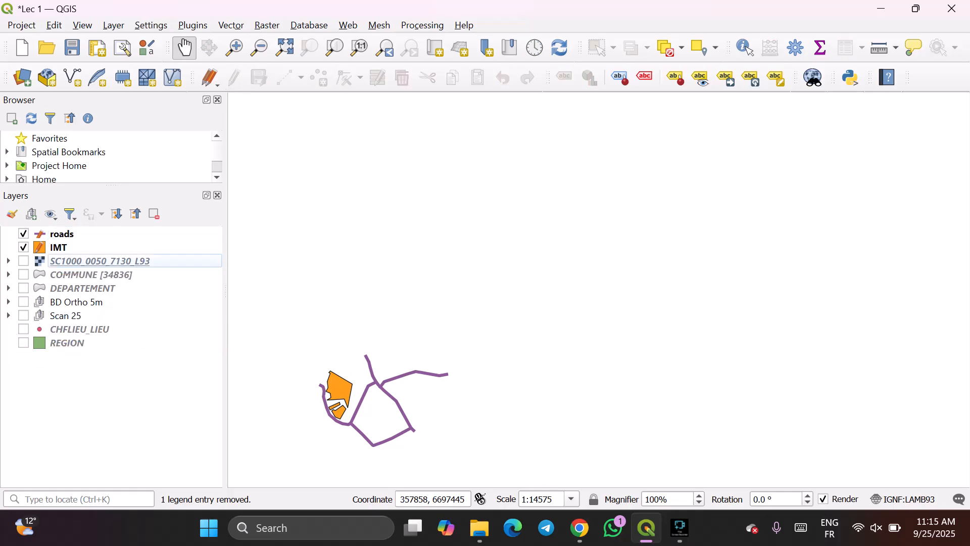
{"action": "left_click_drag", "start_coordinate": [90, 274], "coordinate": [124, 309]}
{"action": "left_click", "coordinate": [679, 527]}
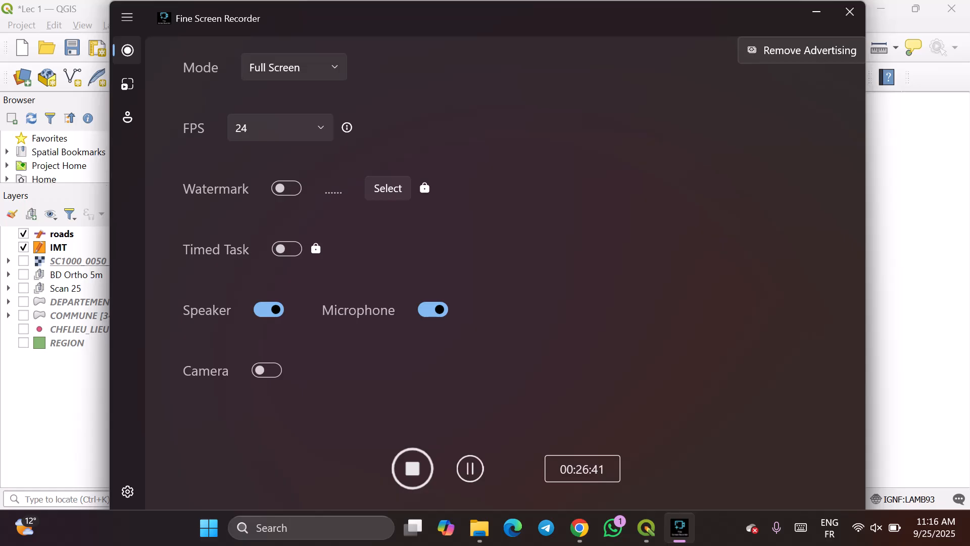
{"action": "left_click", "coordinate": [816, 11]}
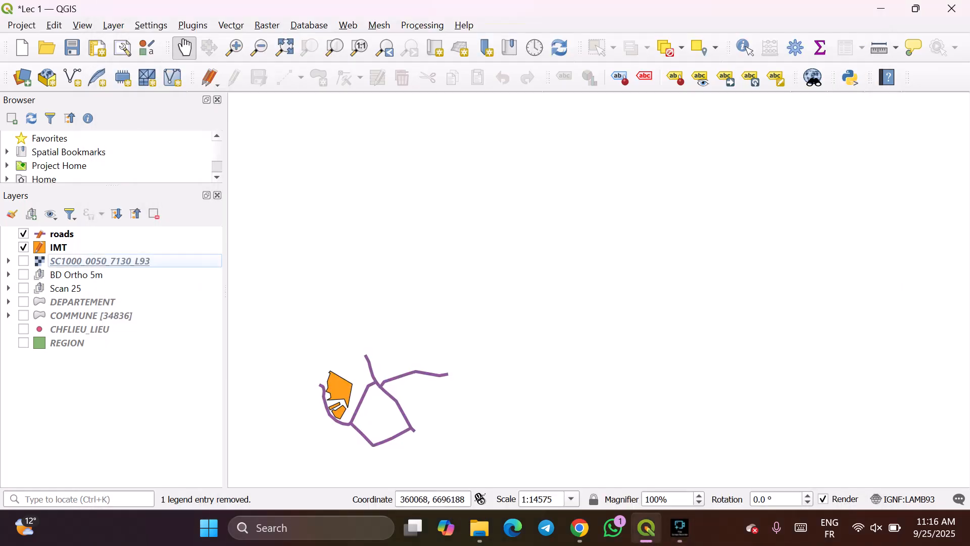
{"action": "left_click", "coordinate": [479, 527]}
{"action": "left_click", "coordinate": [647, 527]}
- Show the Scan 25 group and open the roads layer's attribute table to review its id field
{"action": "left_click", "coordinate": [23, 288]}
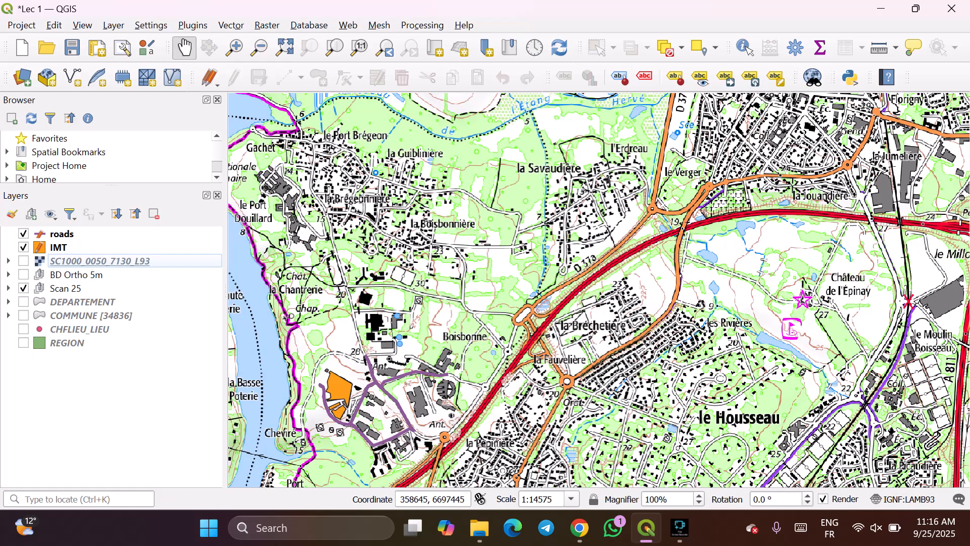
{"action": "left_click", "coordinate": [61, 234]}
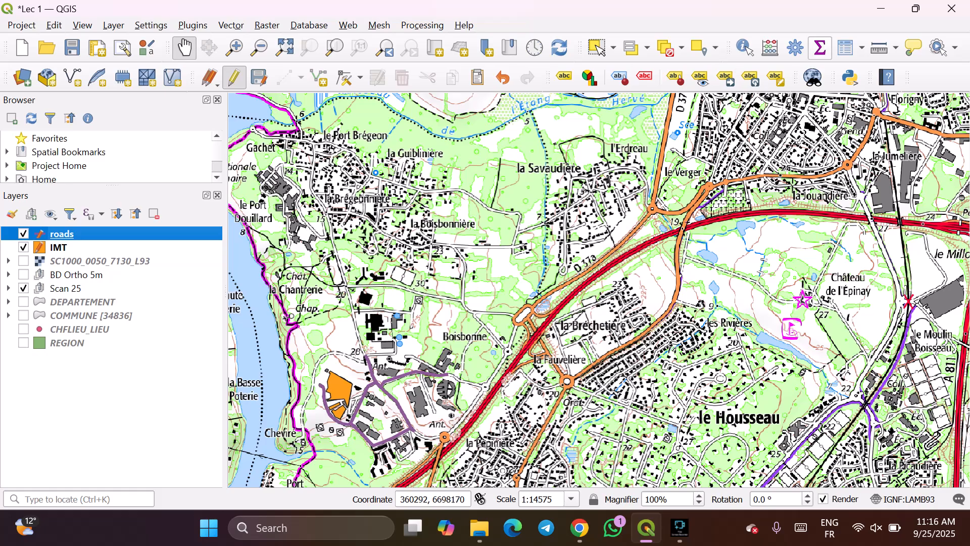
{"action": "left_click", "coordinate": [849, 47]}
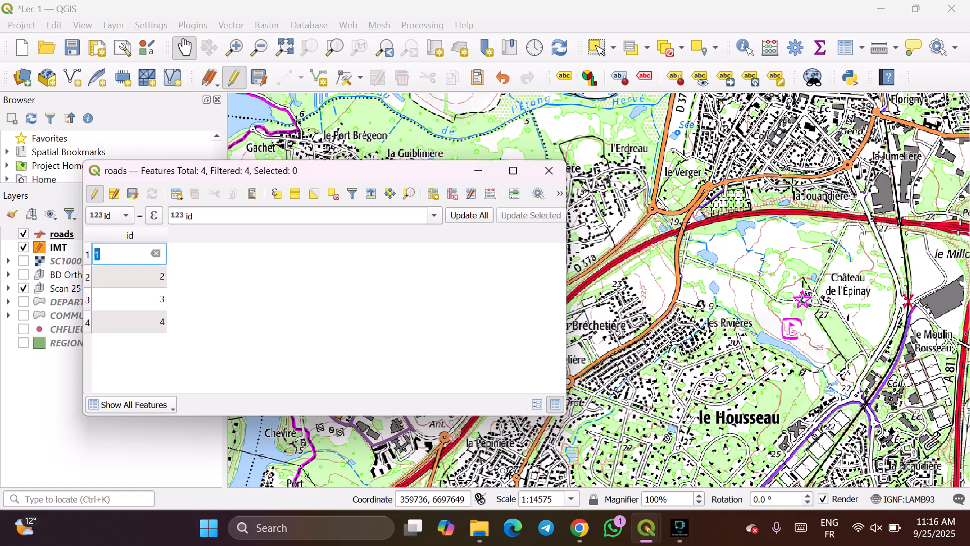
{"action": "key", "text": "Return"}
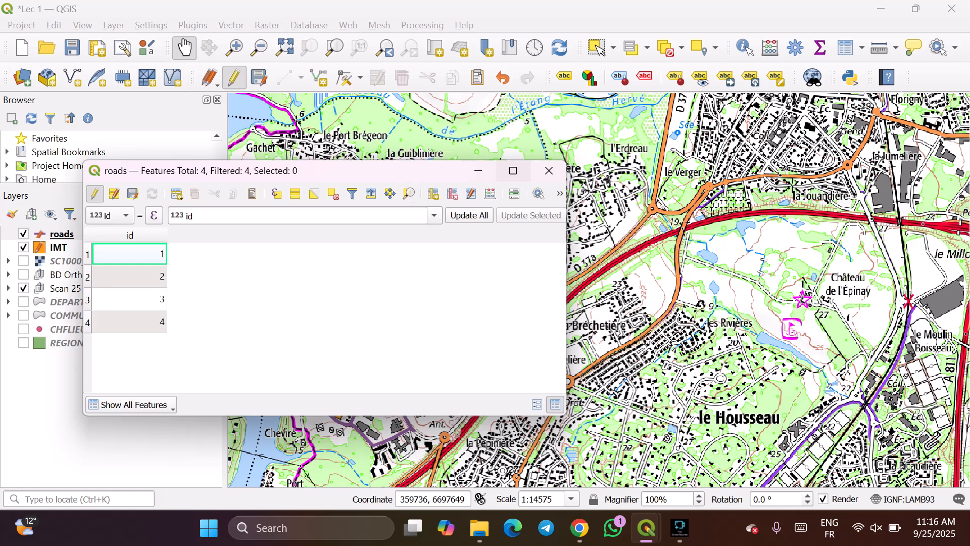
{"action": "mouse_move", "coordinate": [513, 170]}
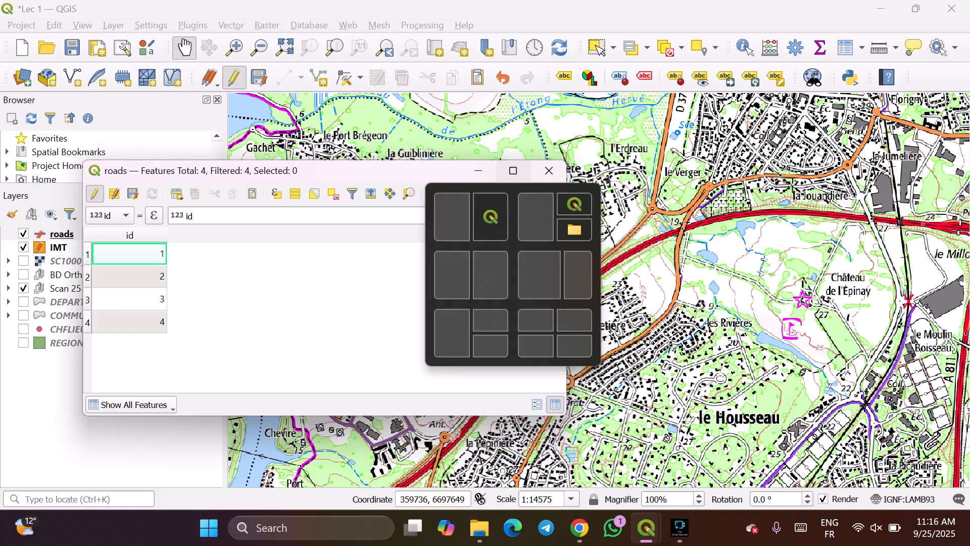
{"action": "left_click", "coordinate": [434, 216]}
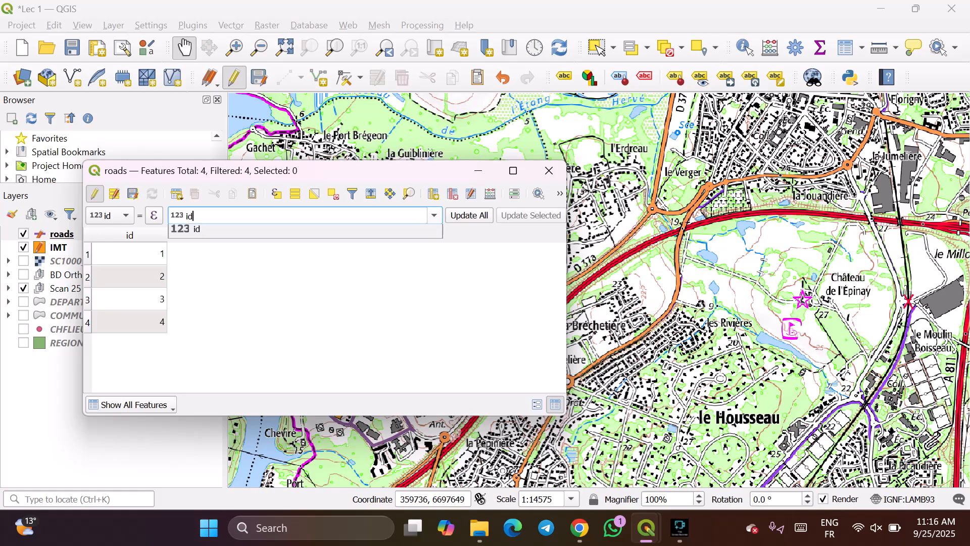
{"action": "left_click", "coordinate": [434, 216]}
{"action": "left_click", "coordinate": [323, 303]}
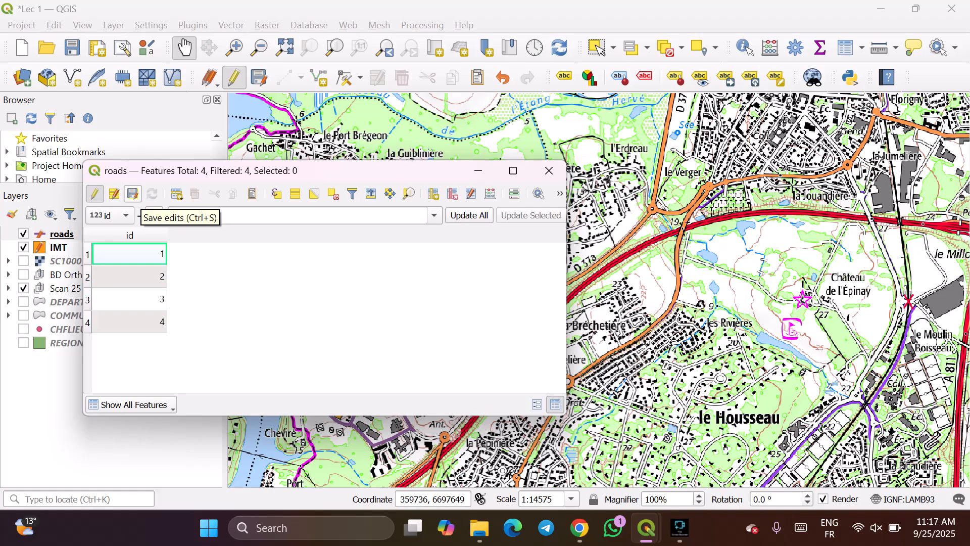
{"action": "left_click", "coordinate": [114, 193]}
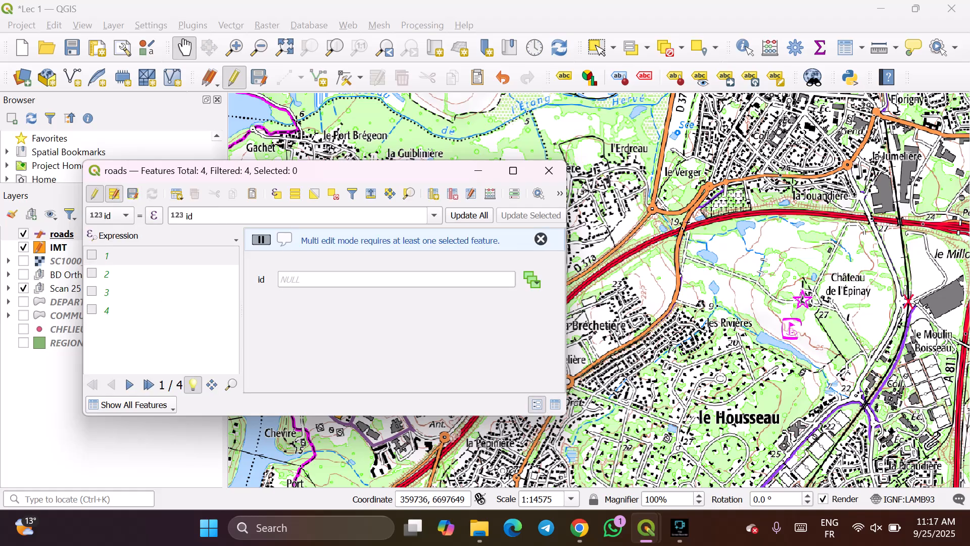
{"action": "left_click", "coordinate": [94, 193]}
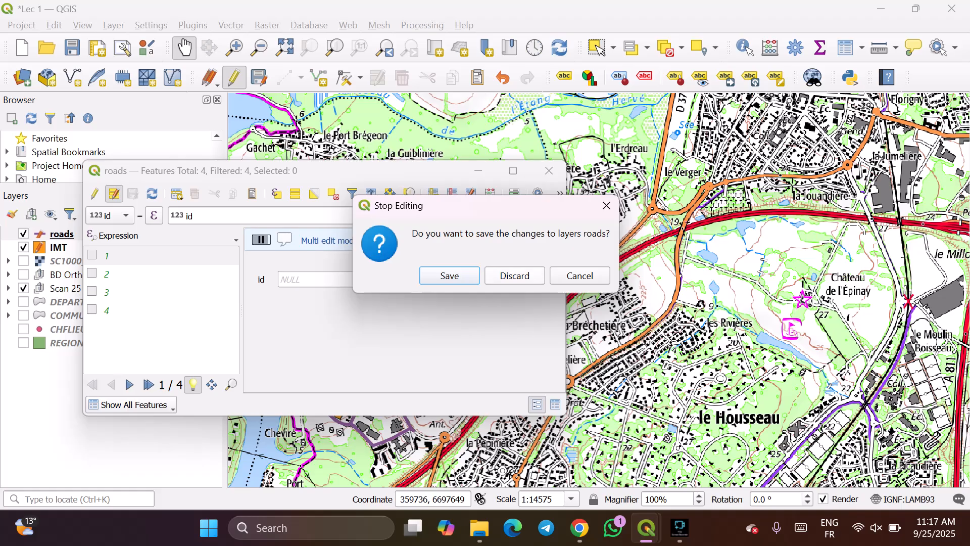
{"action": "left_click", "coordinate": [560, 276]}
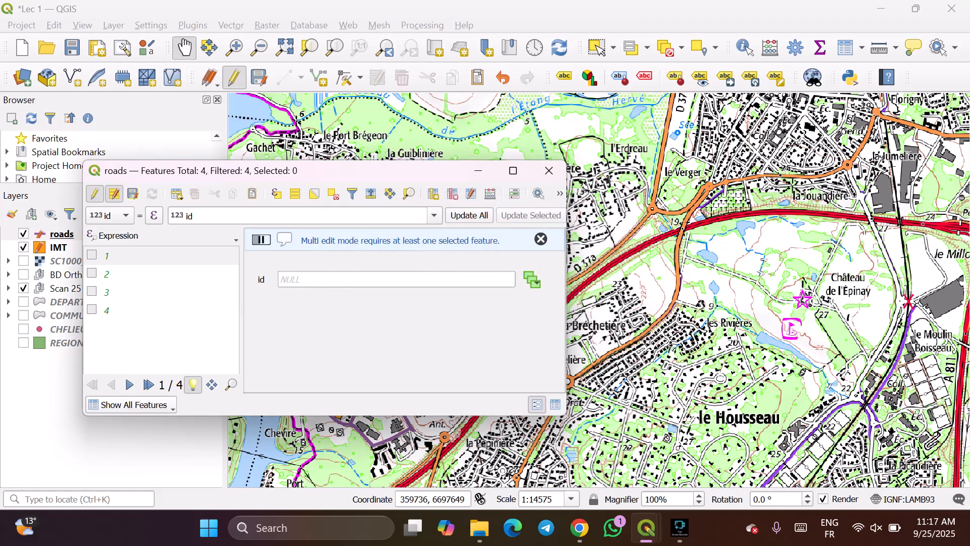
{"action": "left_click", "coordinate": [296, 193]}
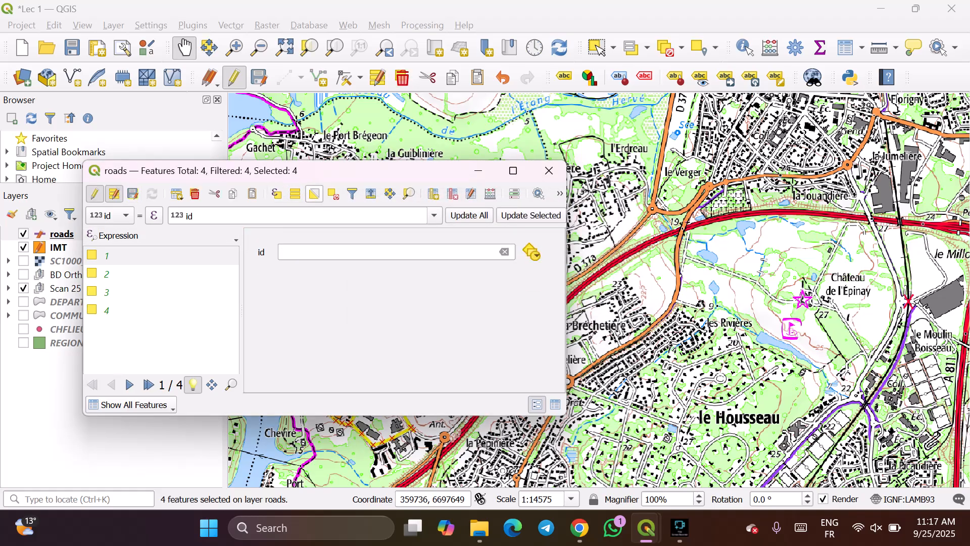
{"action": "left_click", "coordinate": [333, 193]}
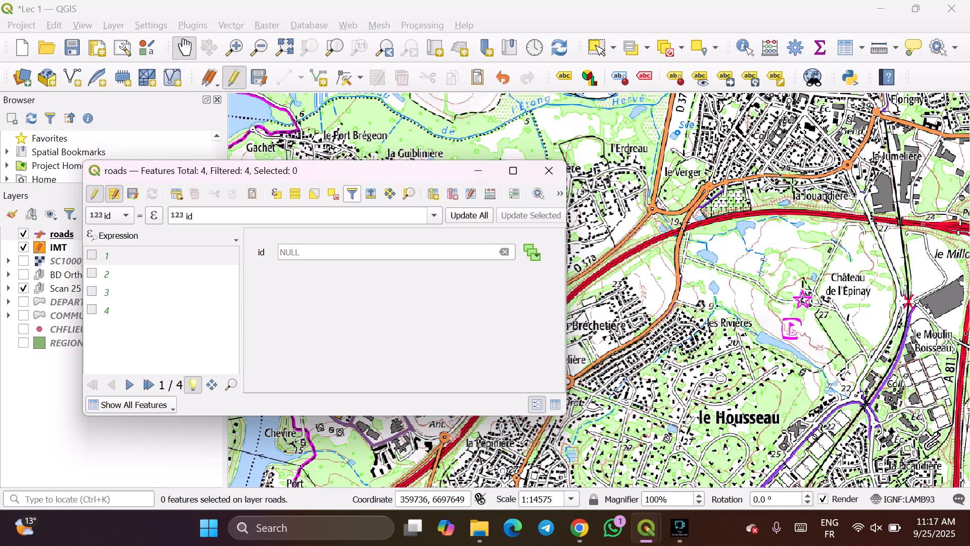
{"action": "left_click", "coordinate": [352, 194]}
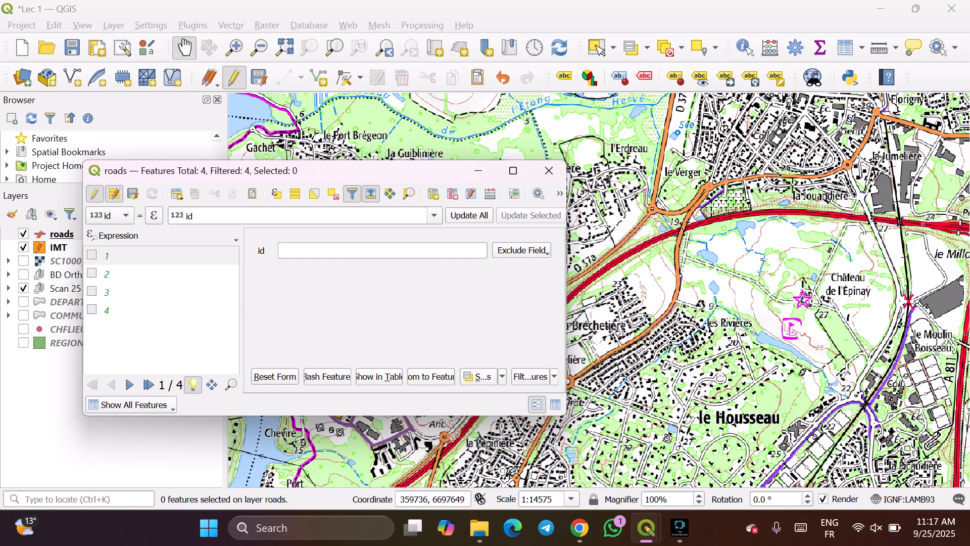
- Stop editing the roads layer, discard its unsaved changes and close its attribute table
{"action": "left_click", "coordinate": [94, 194]}
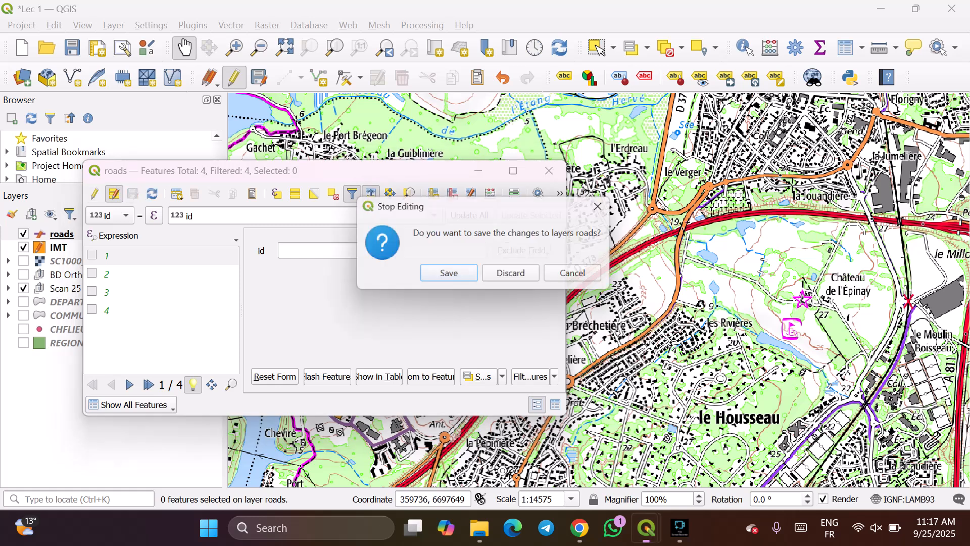
{"action": "left_click", "coordinate": [514, 276]}
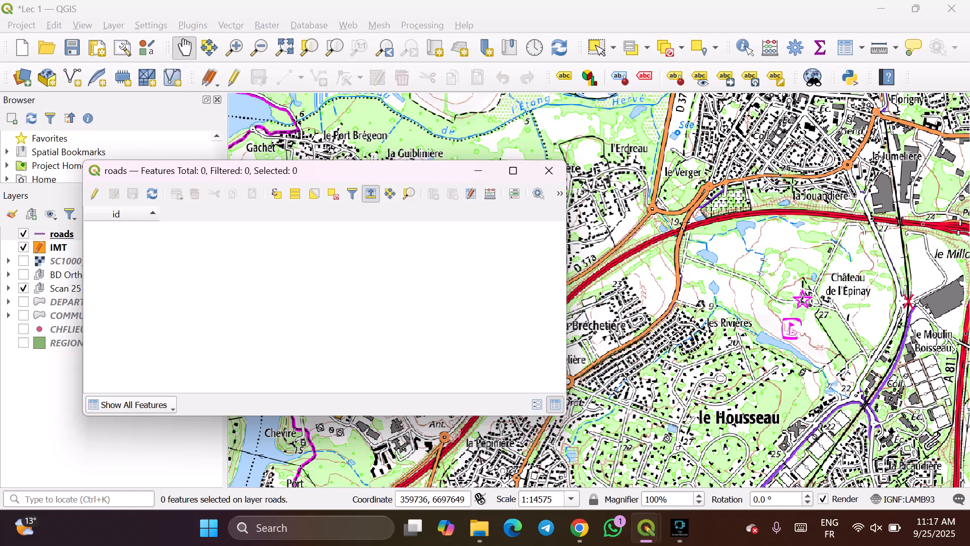
{"action": "left_click", "coordinate": [549, 170]}
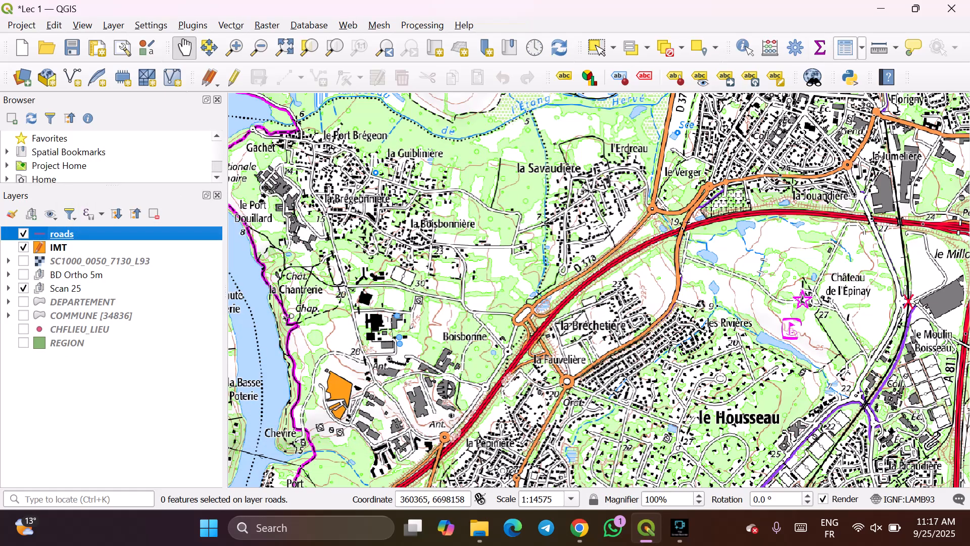
- Reopen the roads layer's attribute table, turn editing on for the layer and close the table
{"action": "left_click", "coordinate": [848, 48]}
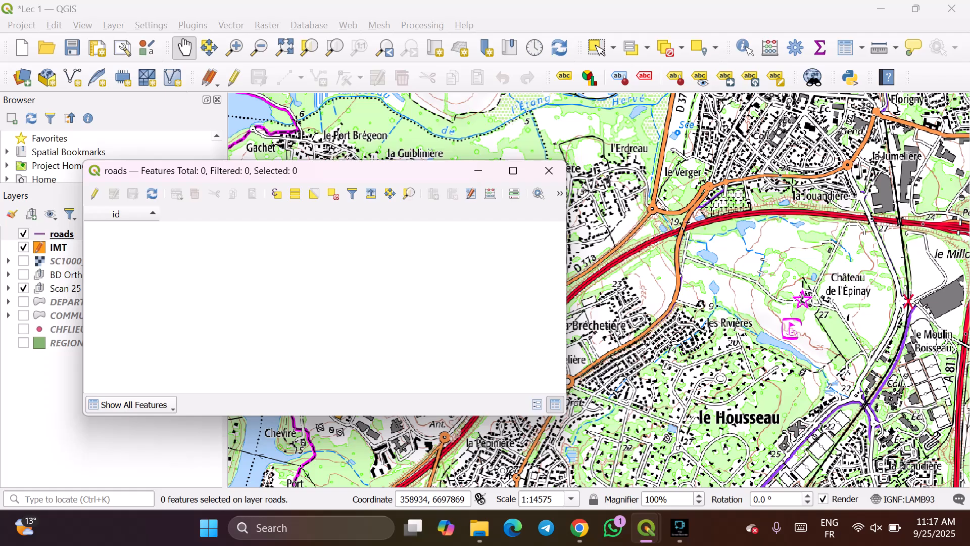
{"action": "key", "text": "ctrl+e"}
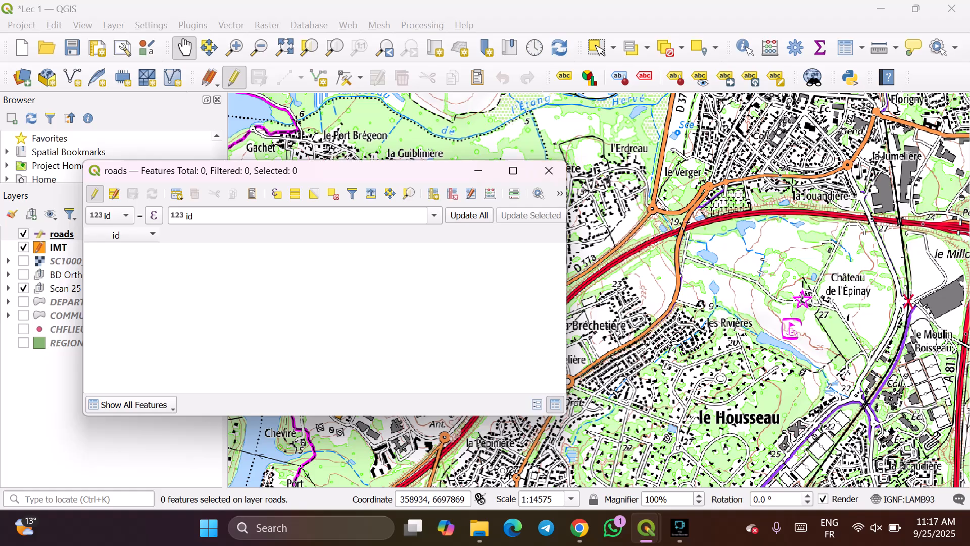
{"action": "key", "text": "Escape"}
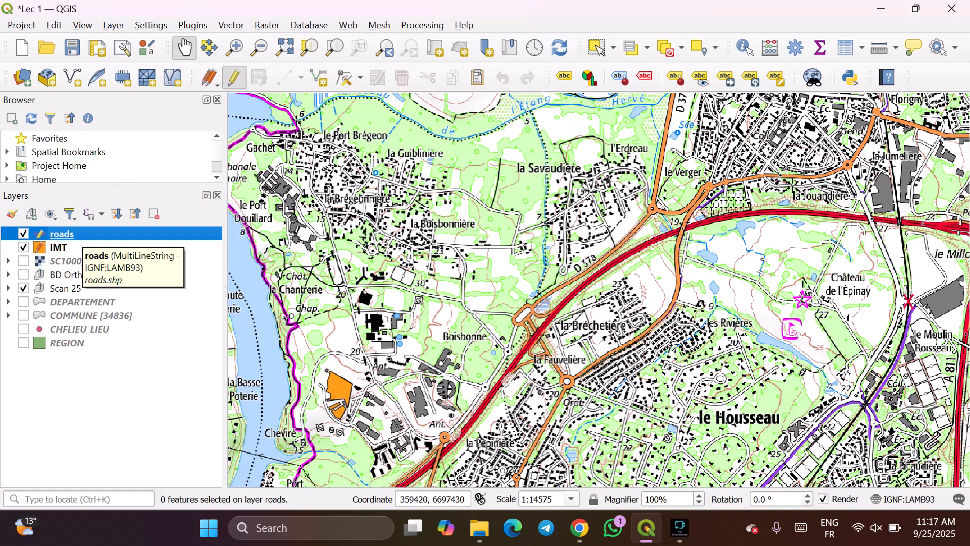
- Inspect the IMT site on the map and review the roads layer's line symbology
{"action": "key", "text": "ctrl+shift+z"}
{"action": "scroll", "coordinate": [521, 299], "scroll_direction": "up", "scroll_amount": 1}
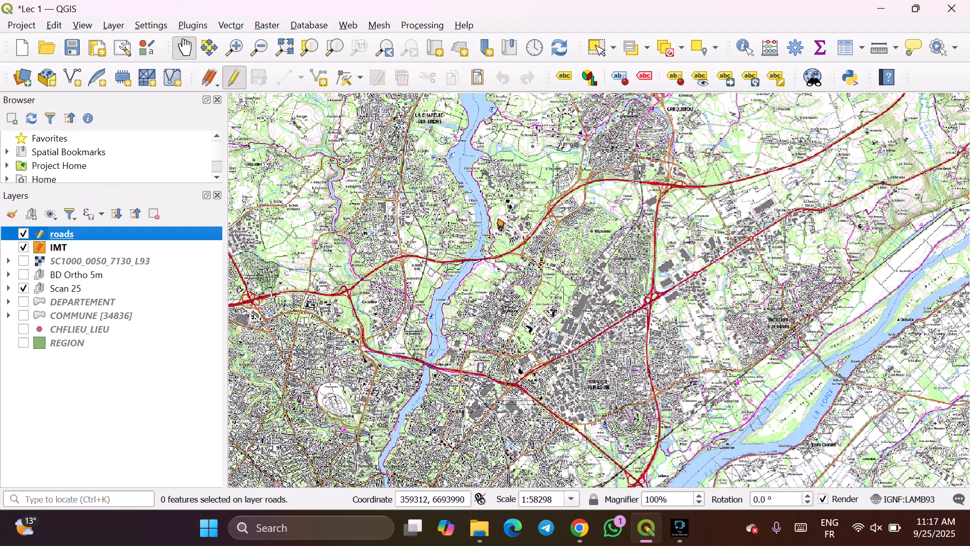
{"action": "left_click_drag", "start_coordinate": [467, 268], "coordinate": [472, 302]}
{"action": "scroll", "coordinate": [507, 258], "scroll_direction": "up", "scroll_amount": 5}
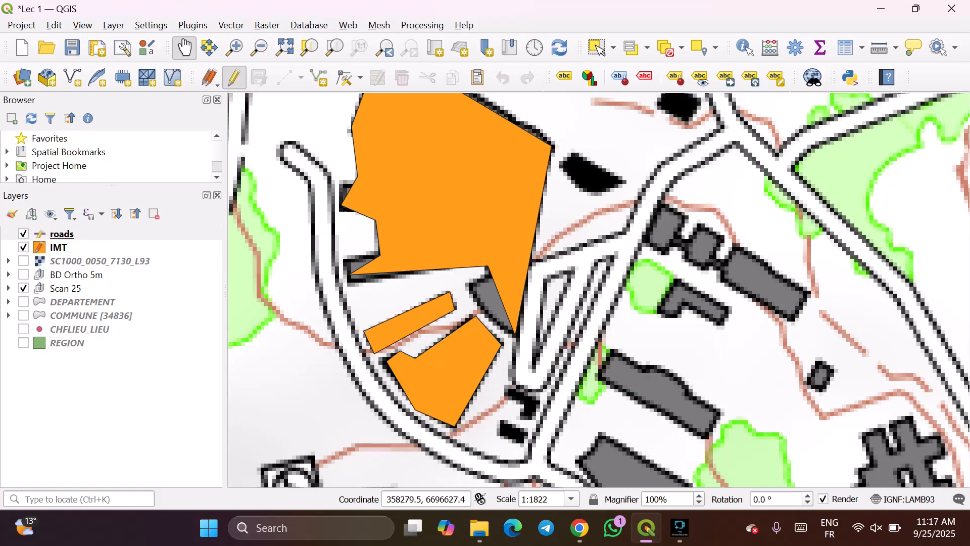
{"action": "left_click", "coordinate": [62, 233]}
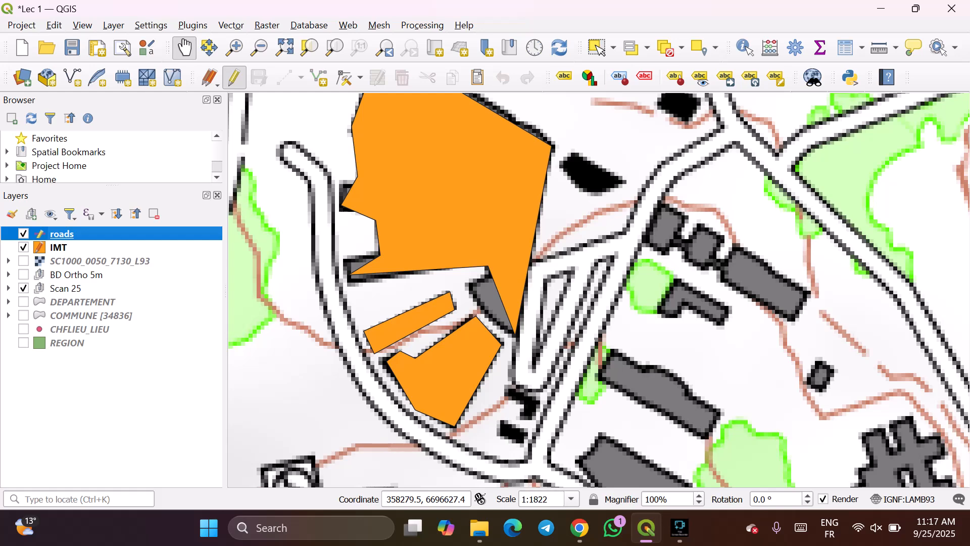
{"action": "double_click", "coordinate": [62, 233]}
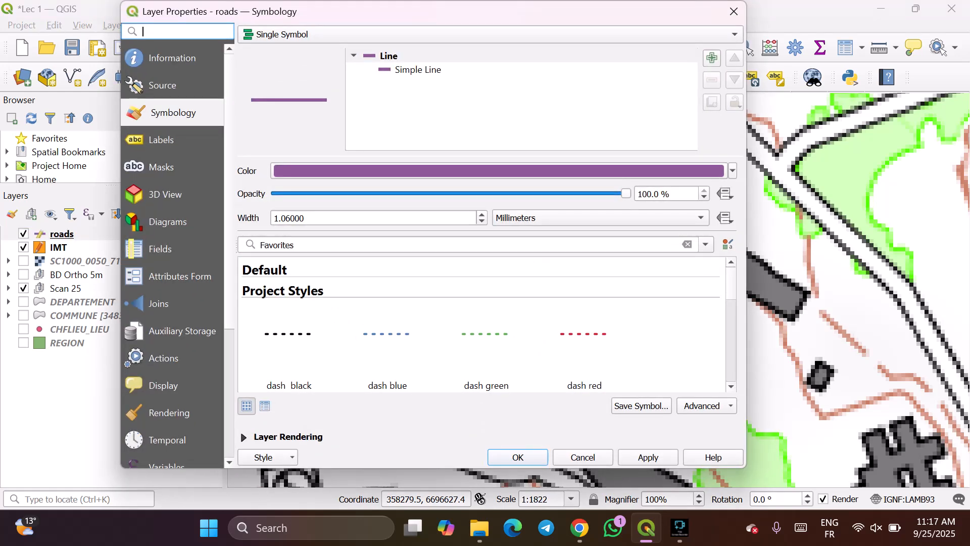
{"action": "left_click", "coordinate": [648, 456]}
{"action": "key", "text": "Escape"}
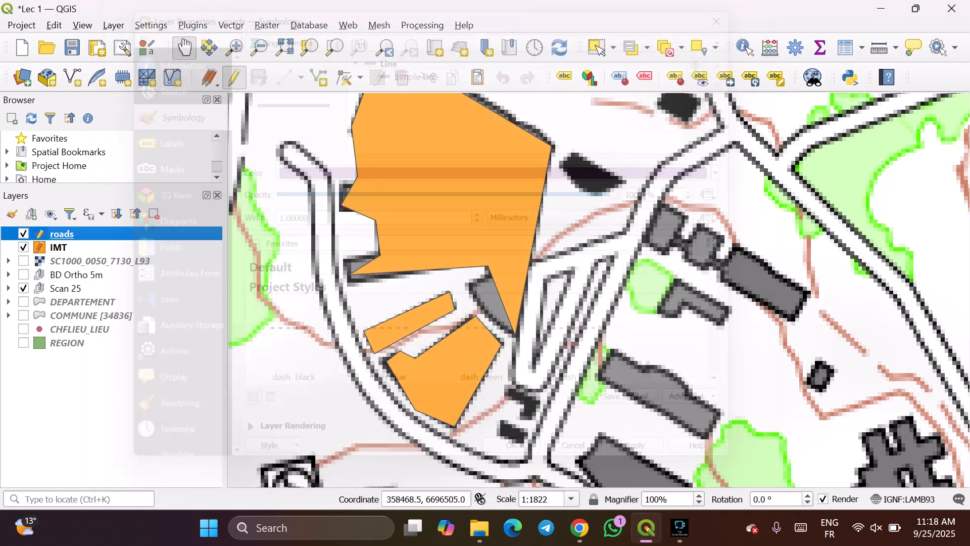
- Turn editing off and back on for the roads layer
{"action": "scroll", "coordinate": [528, 389], "scroll_direction": "down", "scroll_amount": 2}
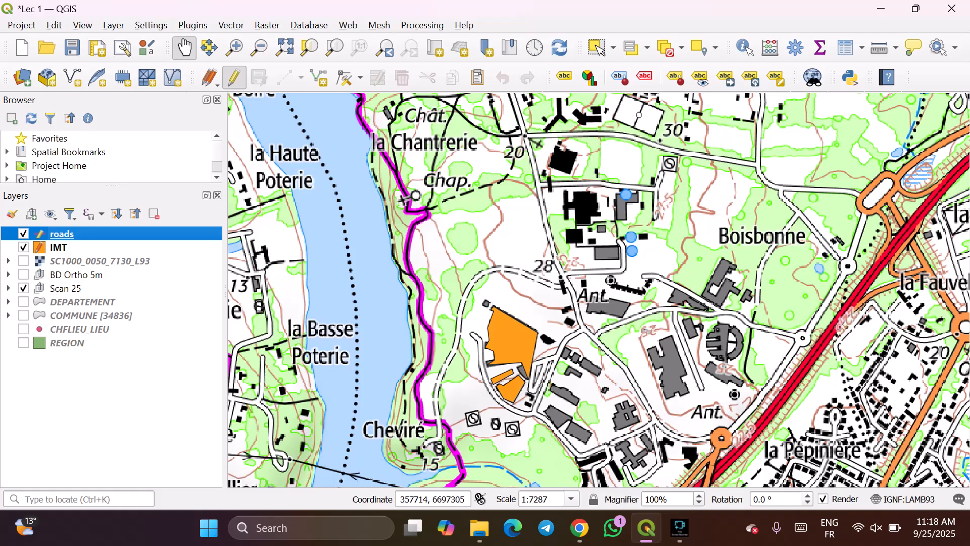
{"action": "left_click", "coordinate": [233, 77]}
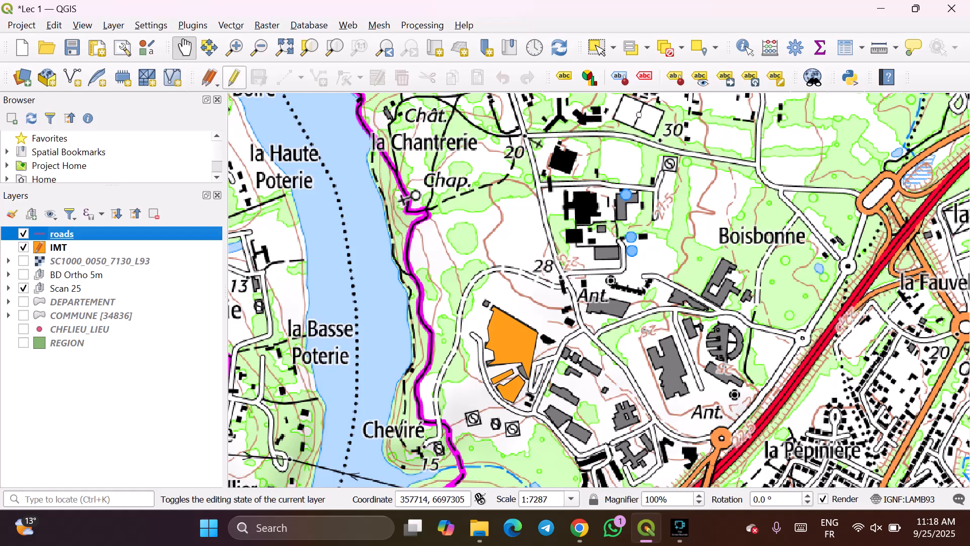
{"action": "left_click", "coordinate": [233, 77]}
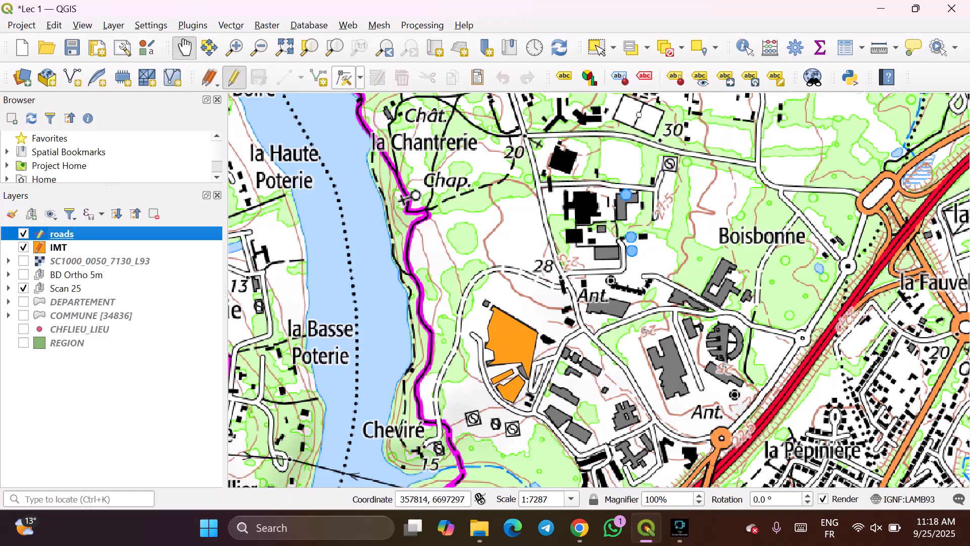
- Start a road line at the dead end west of the IMT buildings and trace the curve to the junction south of them
{"action": "left_click", "coordinate": [284, 77]}
{"action": "scroll", "coordinate": [547, 306], "scroll_direction": "down", "scroll_amount": 1}
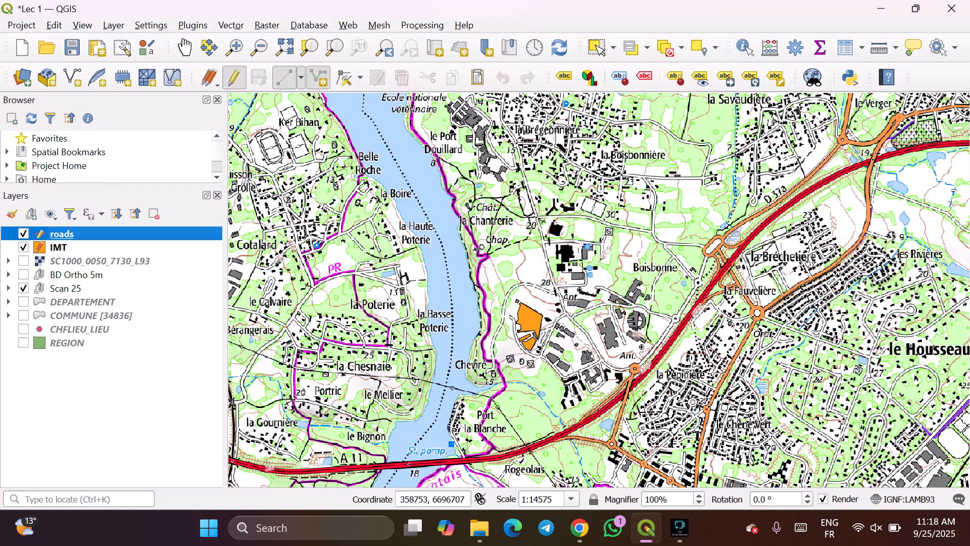
{"action": "scroll", "coordinate": [557, 366], "scroll_direction": "up", "scroll_amount": 2}
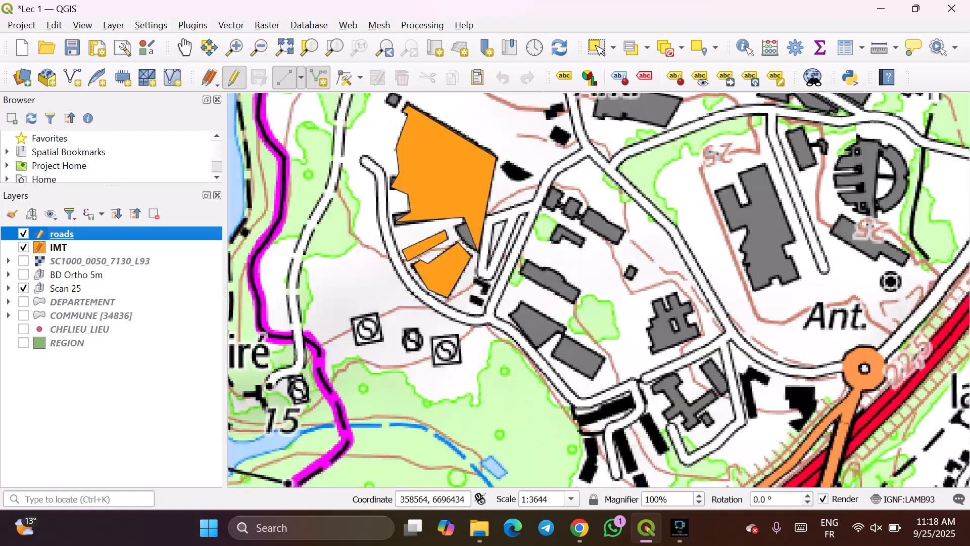
{"action": "left_click", "coordinate": [366, 161]}
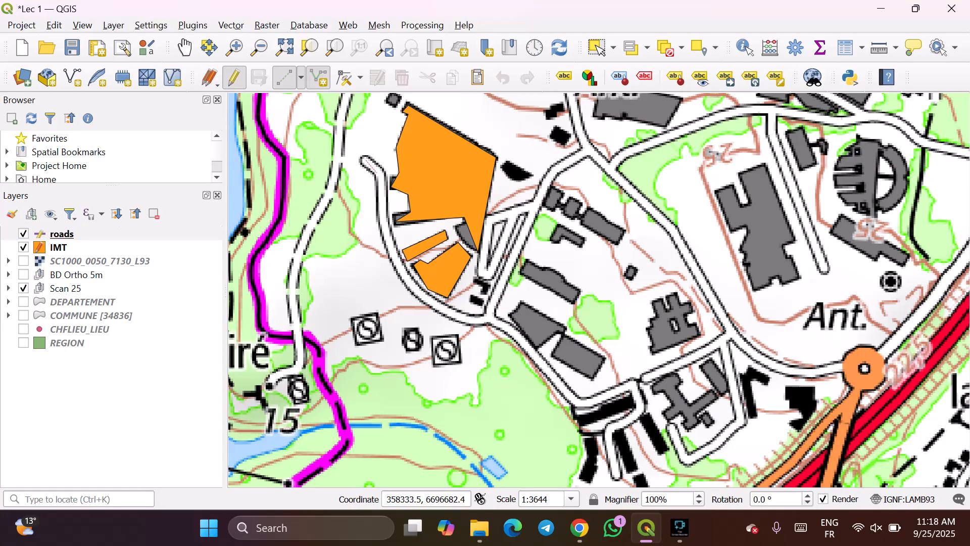
{"action": "left_click", "coordinate": [378, 172]}
{"action": "left_click", "coordinate": [386, 237]}
{"action": "left_click", "coordinate": [410, 278]}
{"action": "left_click", "coordinate": [439, 305]}
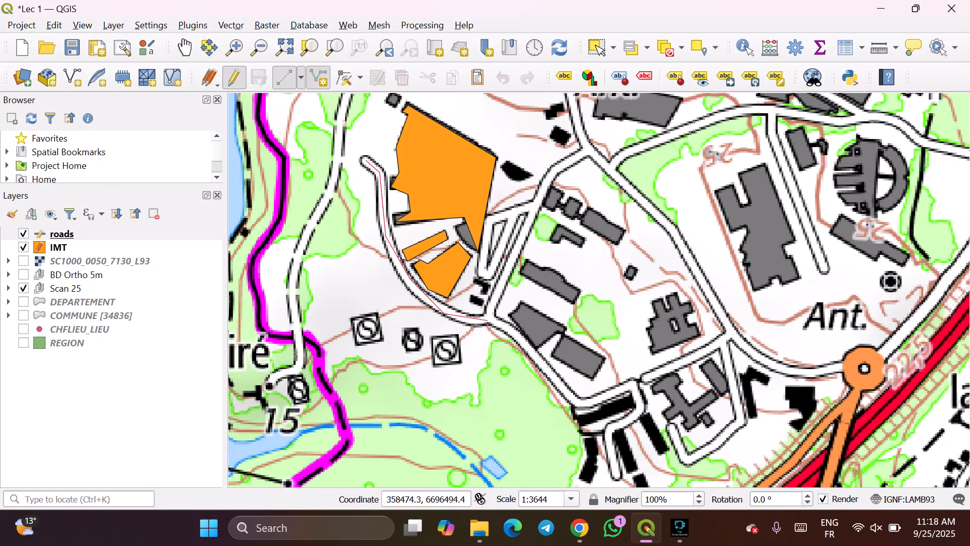
{"action": "left_click", "coordinate": [486, 318]}
- Continue the road line northeast through both junctions to the side road beyond, and finish it with id 1
{"action": "left_click", "coordinate": [556, 167]}
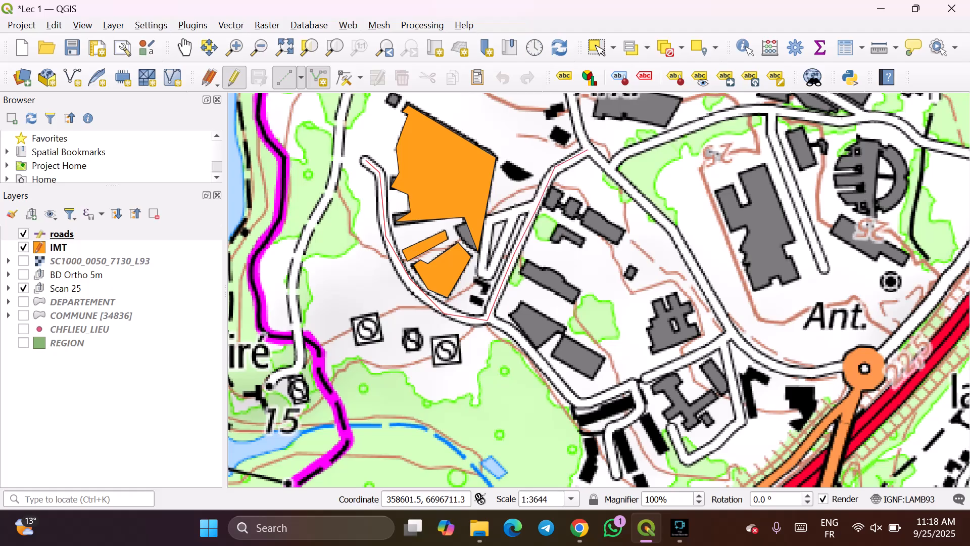
{"action": "left_click", "coordinate": [587, 151]}
{"action": "left_click", "coordinate": [631, 149]}
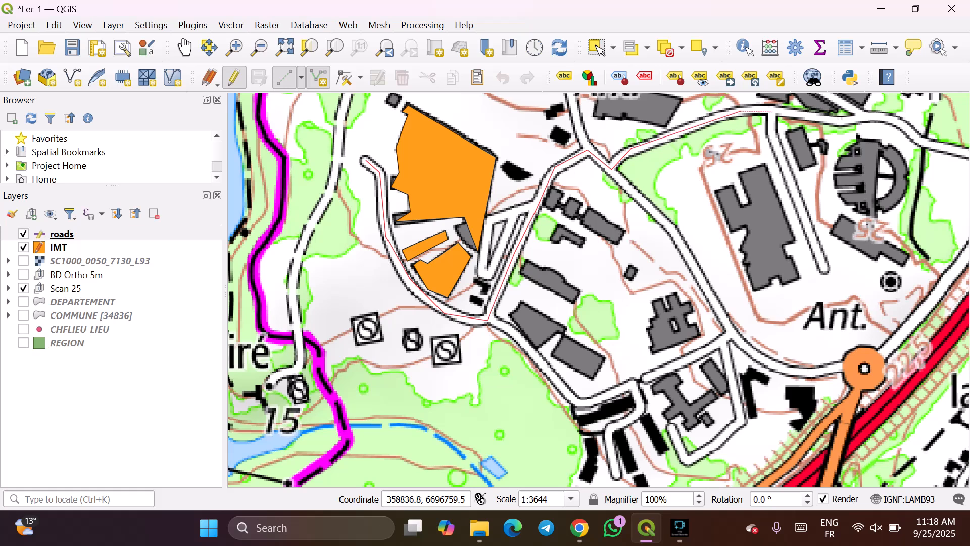
{"action": "left_click", "coordinate": [772, 112]}
{"action": "right_click", "coordinate": [772, 111]}
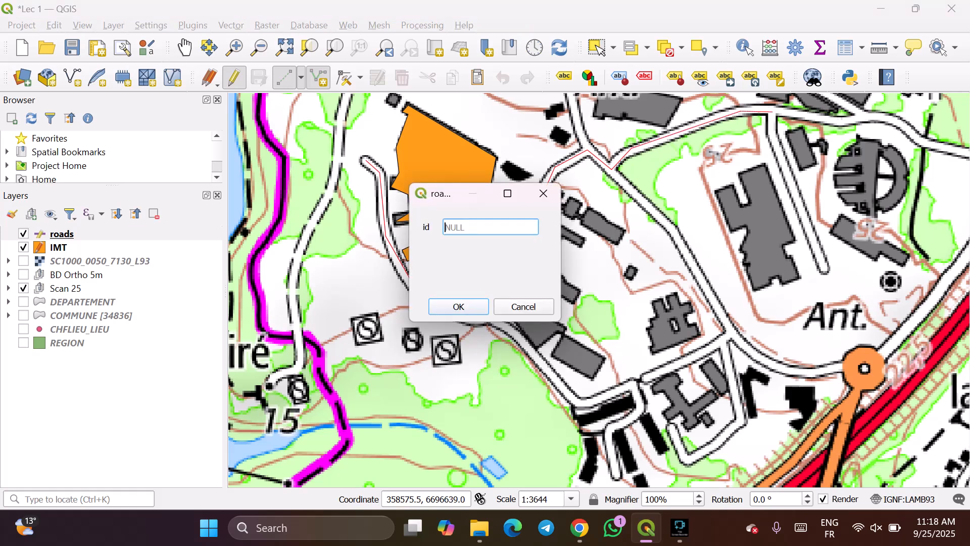
{"action": "type", "text": "1"}
{"action": "key", "text": "Return"}
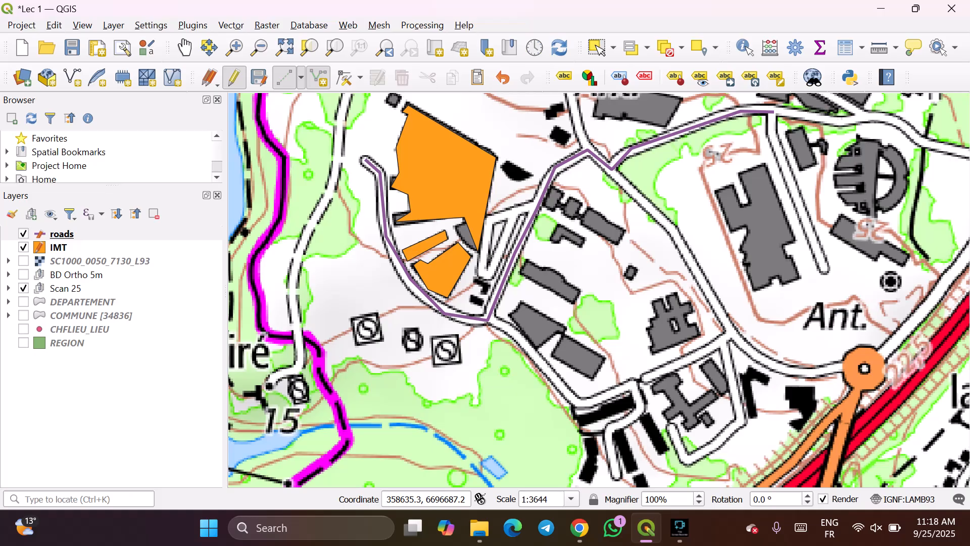
- Digitise the road looping southeast from the northeastern junction and back to the junction south of the IMT buildings, with id 2
{"action": "left_click", "coordinate": [612, 168]}
{"action": "left_click", "coordinate": [729, 331]}
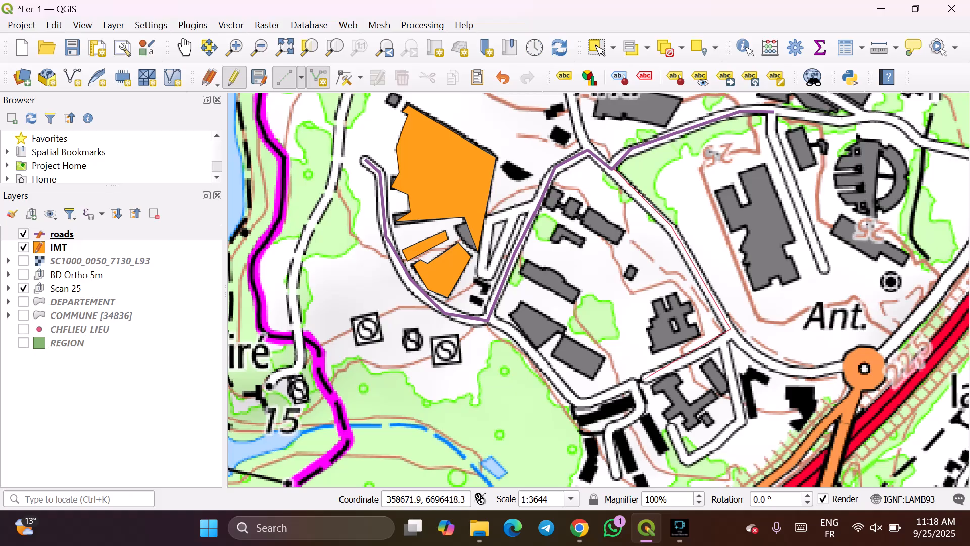
{"action": "left_click", "coordinate": [641, 379]}
{"action": "left_click", "coordinate": [578, 403]}
{"action": "right_click", "coordinate": [488, 319]}
{"action": "type", "text": "2"}
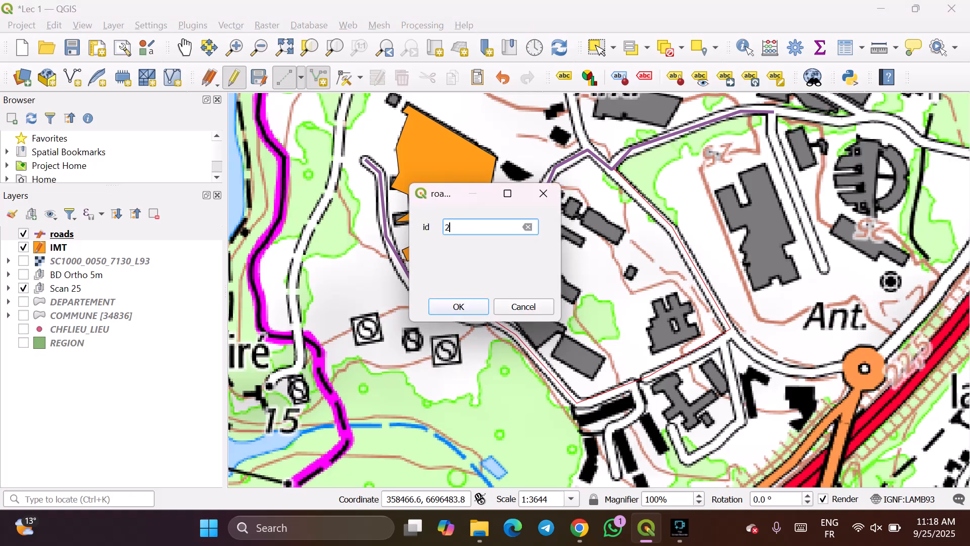
{"action": "key", "text": "Return"}
- Digitise the road running north from the junction northeast of the IMT buildings, with id 3
{"action": "scroll", "coordinate": [578, 198], "scroll_direction": "down", "scroll_amount": 1}
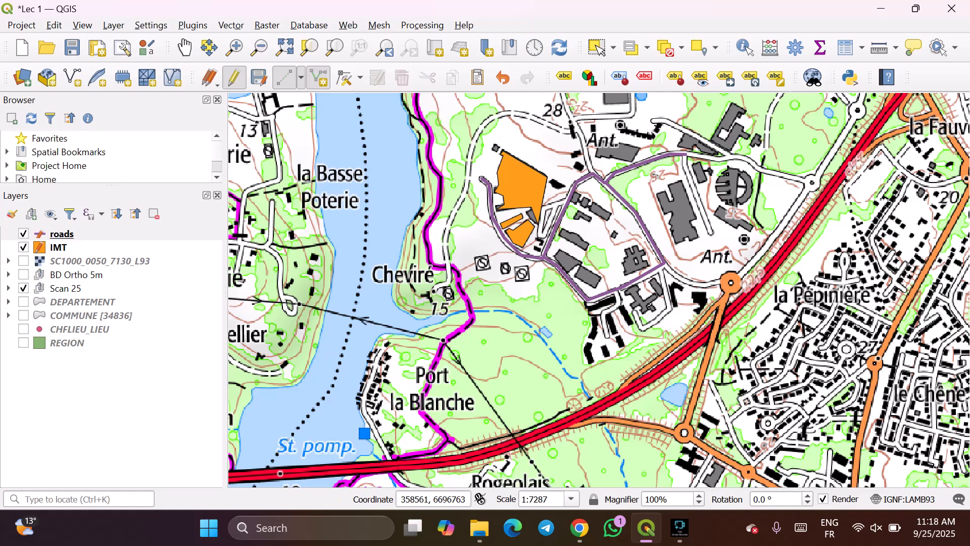
{"action": "scroll", "coordinate": [535, 91], "scroll_direction": "up", "scroll_amount": 2}
{"action": "scroll", "coordinate": [614, 220], "scroll_direction": "down", "scroll_amount": 2}
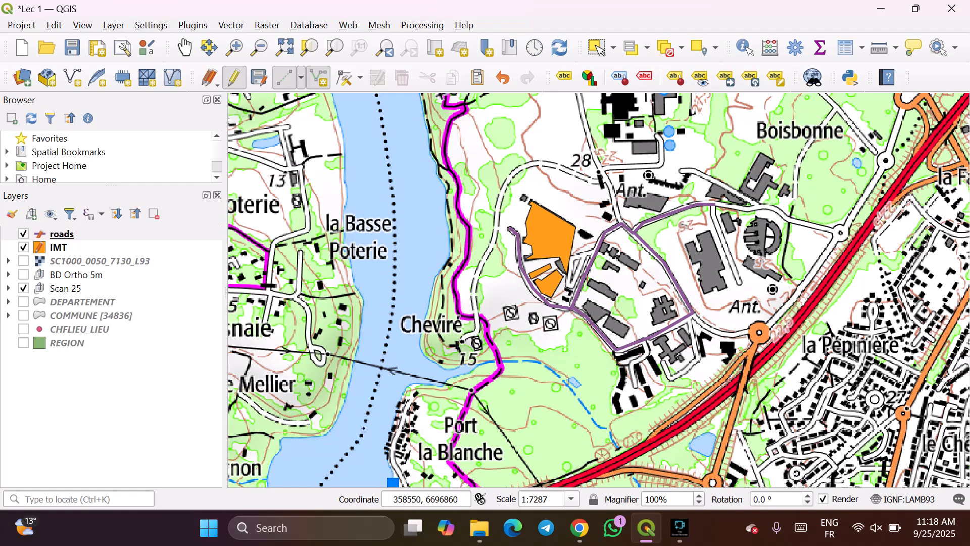
{"action": "scroll", "coordinate": [604, 163], "scroll_direction": "up", "scroll_amount": 1}
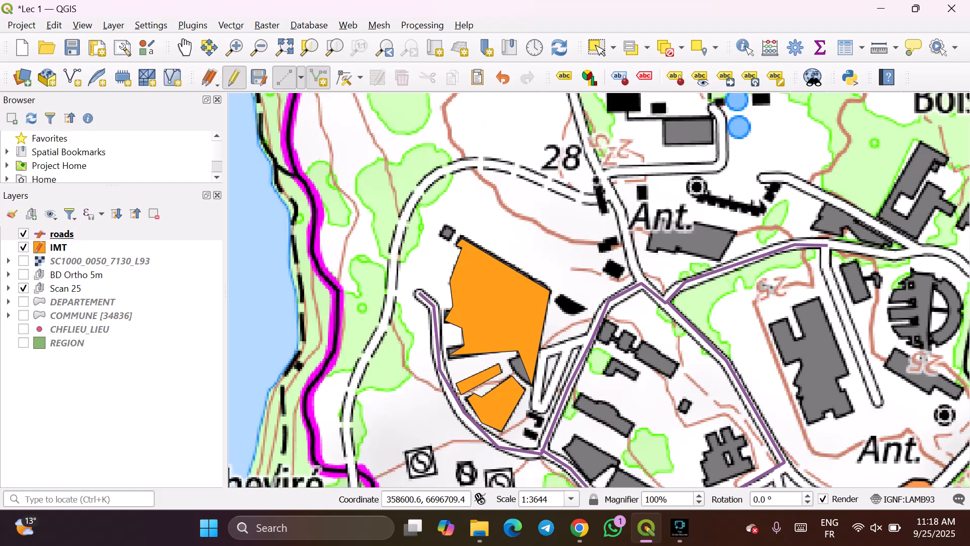
{"action": "left_click", "coordinate": [640, 284]}
{"action": "right_click", "coordinate": [588, 143]}
{"action": "type", "text": "3"}
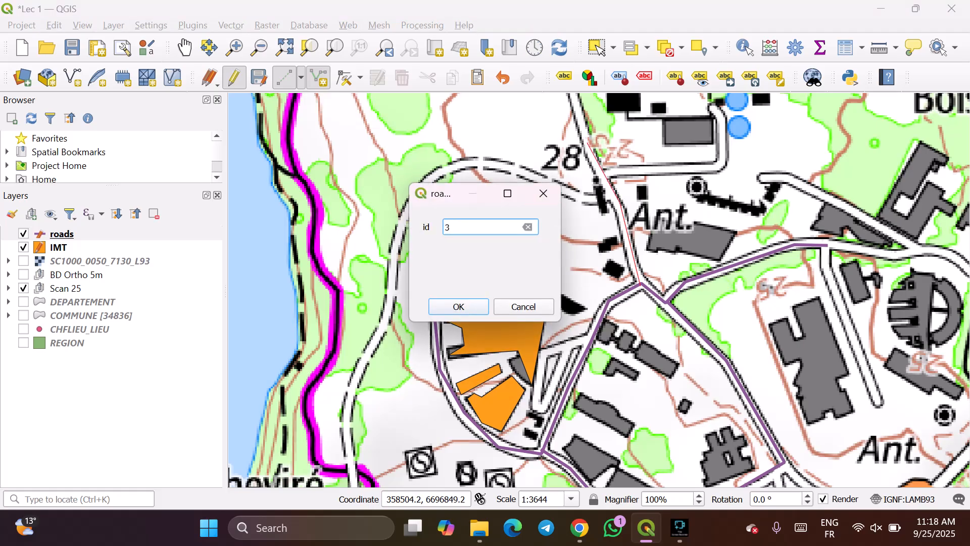
{"action": "key", "text": "Return"}
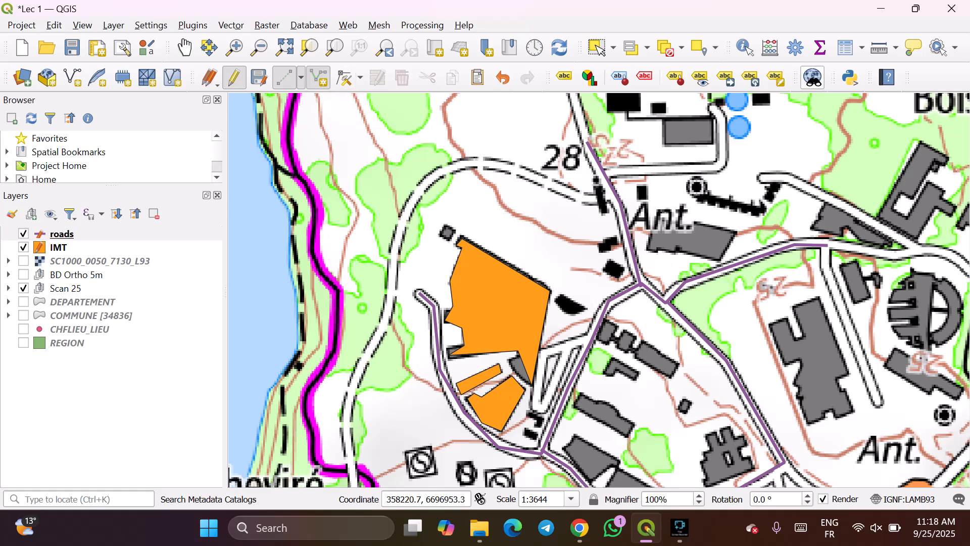
- Open the roads attribute table and define a new decimal number field named length in the Field Calculator
{"action": "left_click", "coordinate": [850, 48]}
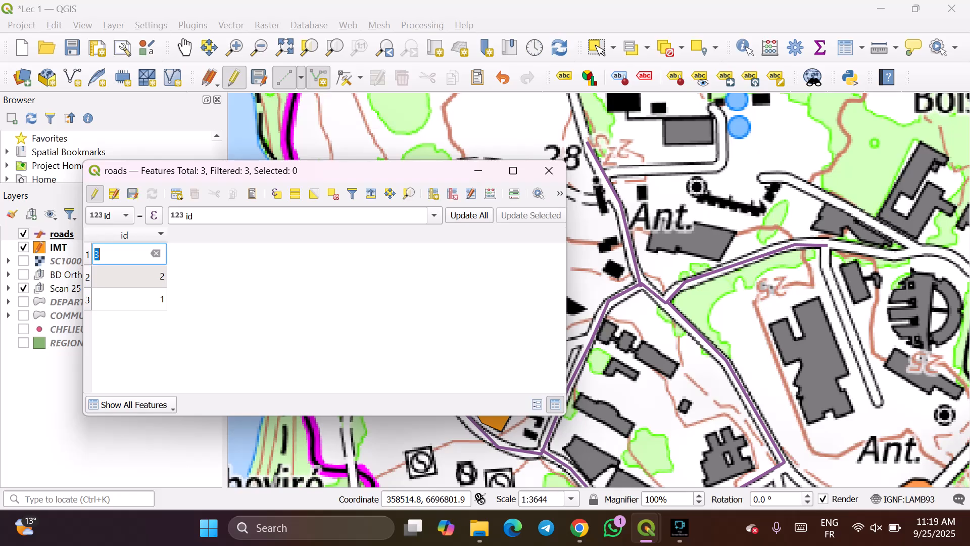
{"action": "key", "text": "Return"}
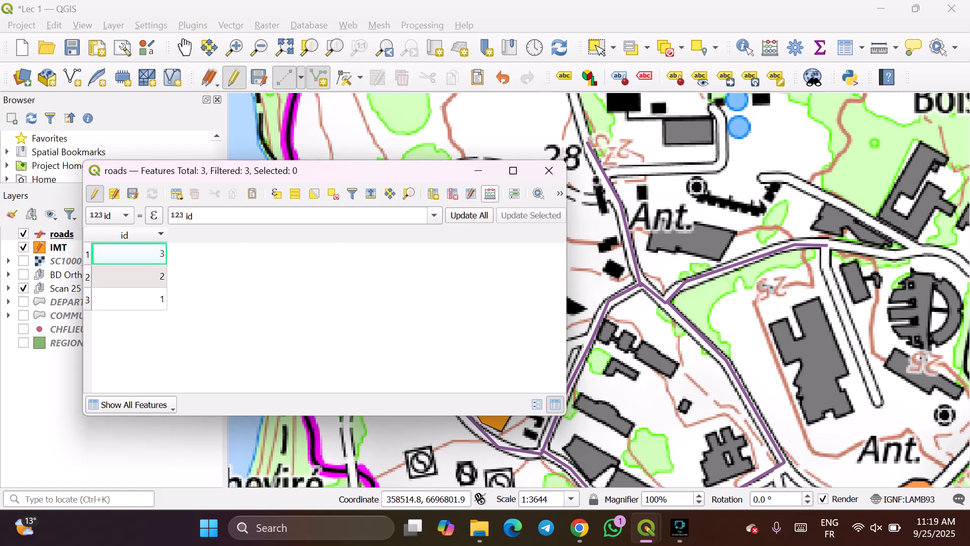
{"action": "left_click", "coordinate": [490, 195]}
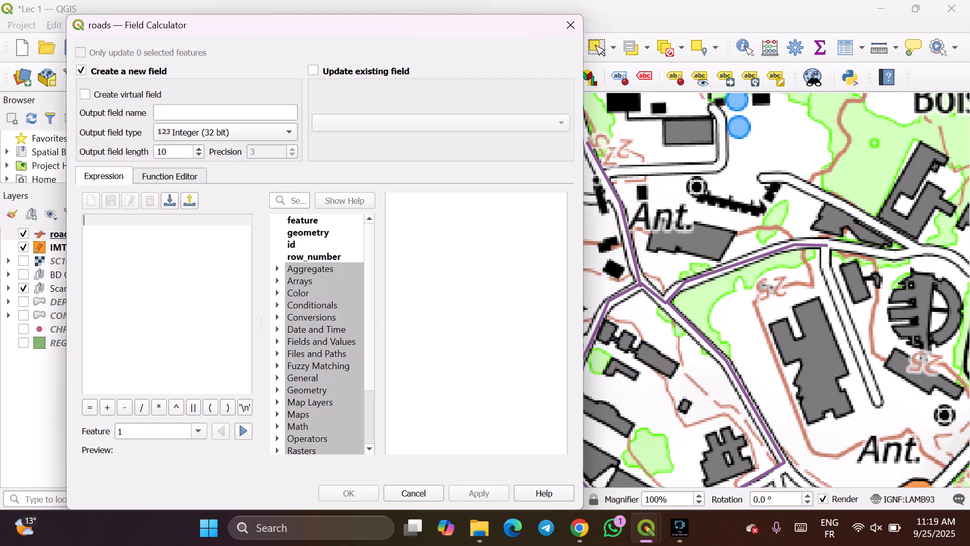
{"action": "left_click", "coordinate": [225, 112]}
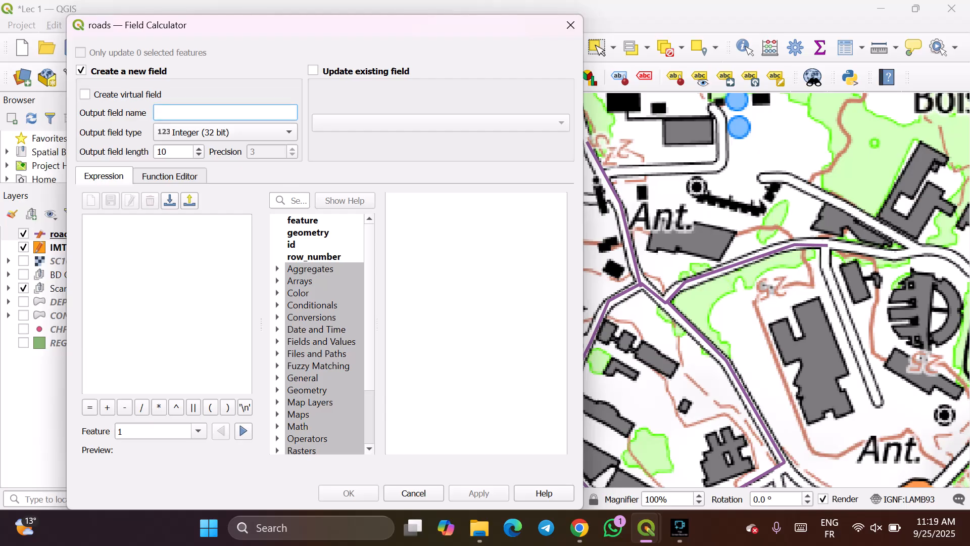
{"action": "type", "text": "length"}
{"action": "left_click", "coordinate": [226, 132]}
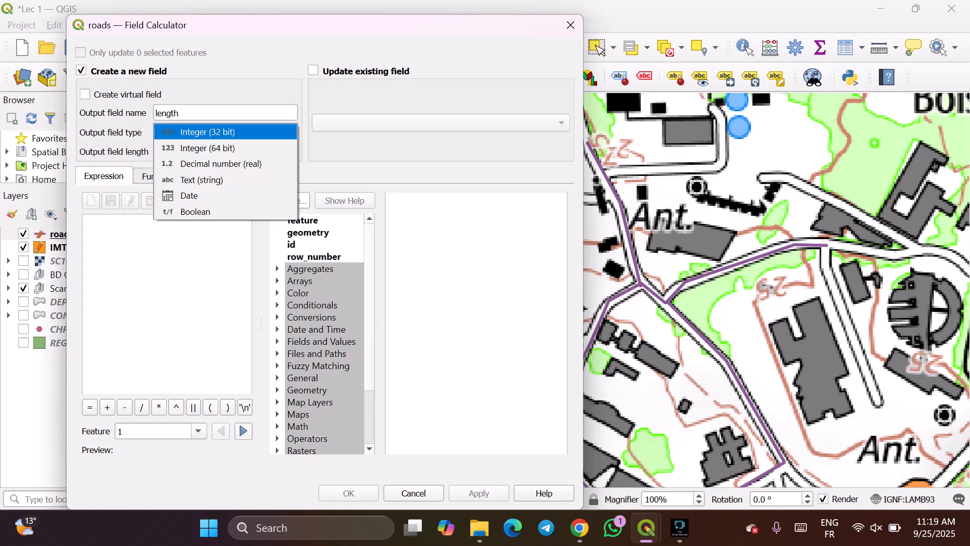
{"action": "key", "text": "Down"}
{"action": "key", "text": "Down"}
{"action": "key", "text": "Return"}
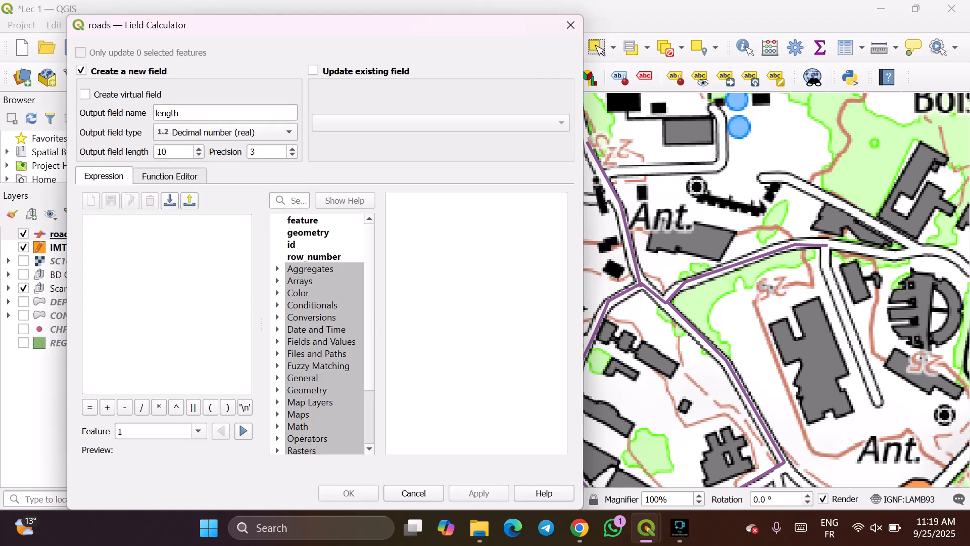
- Search the Field Calculator's function list for length
{"action": "scroll", "coordinate": [323, 333], "scroll_direction": "down", "scroll_amount": 1}
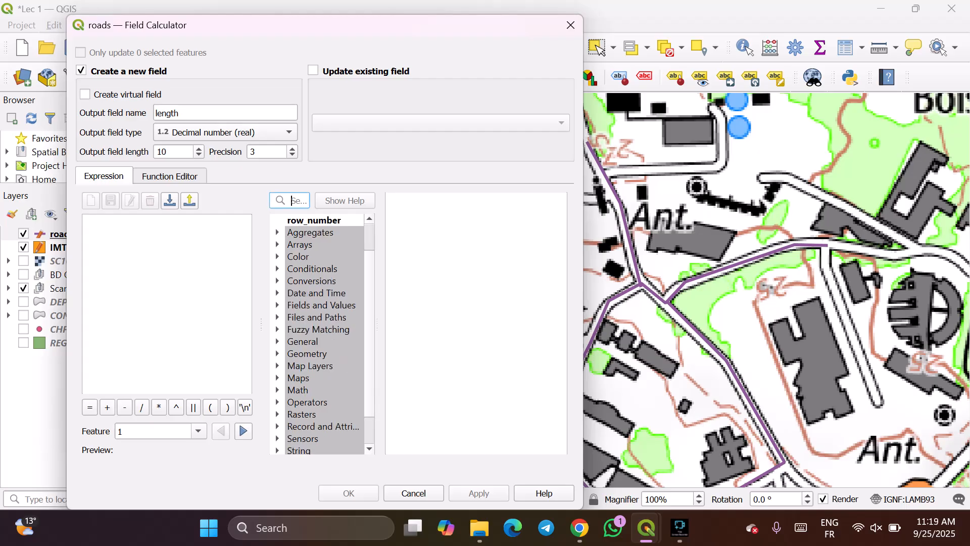
{"action": "type", "text": "le"}
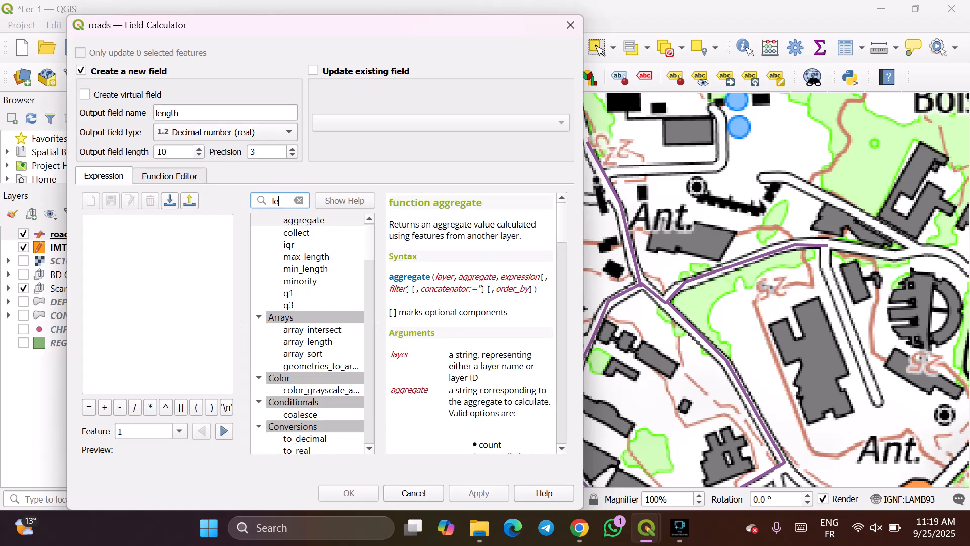
{"action": "type", "text": "ngth"}
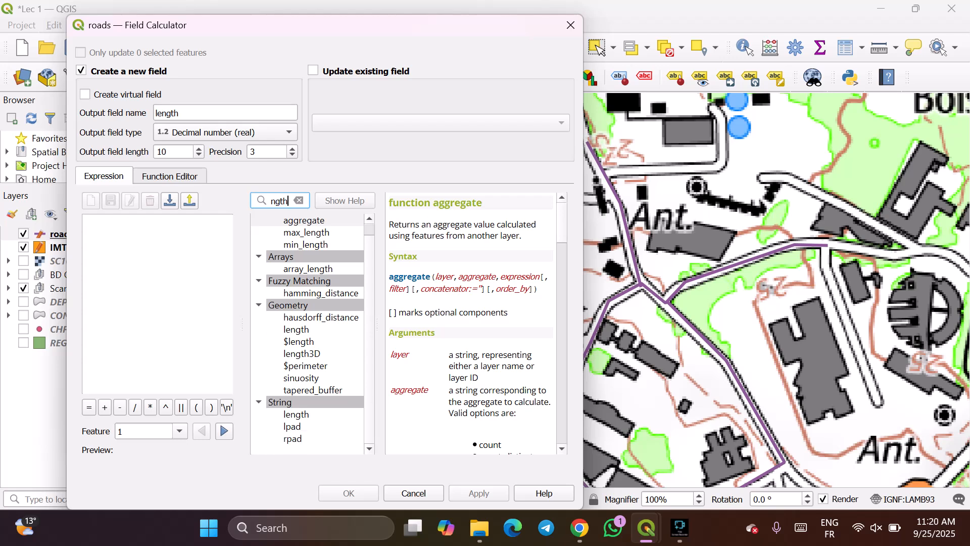
- Create the decimal field "length" (length 10, precision 3) in the roads layer using the $length expression
{"action": "double_click", "coordinate": [299, 342]}
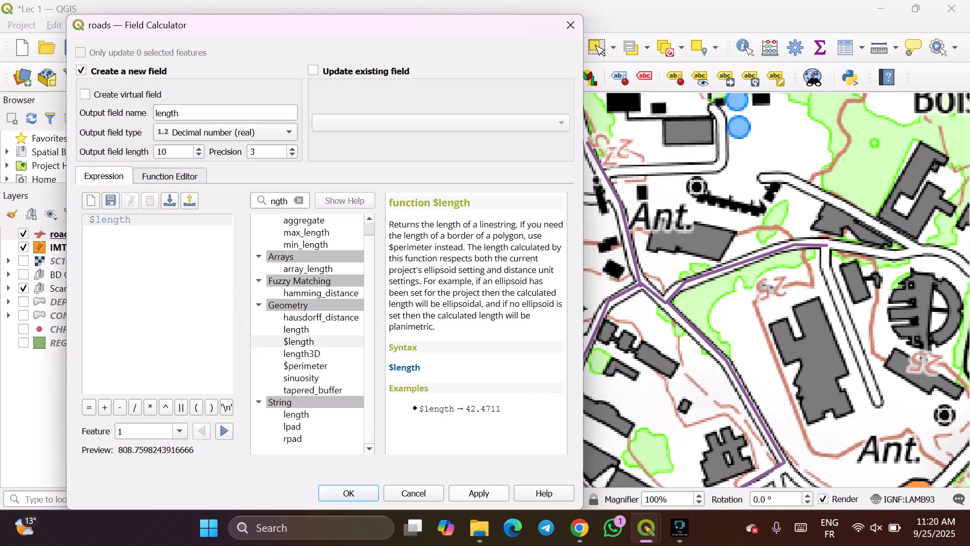
{"action": "left_click", "coordinate": [478, 493]}
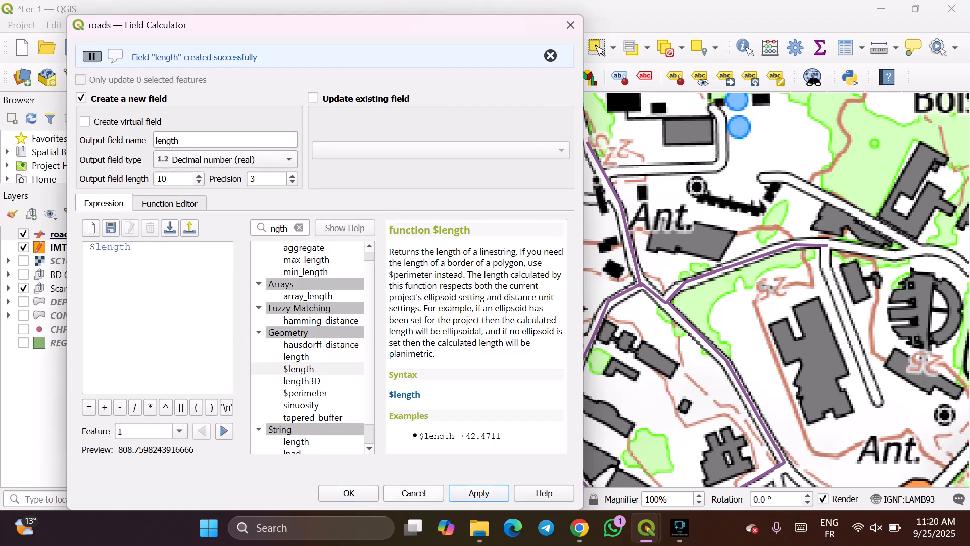
{"action": "left_click", "coordinate": [348, 493]}
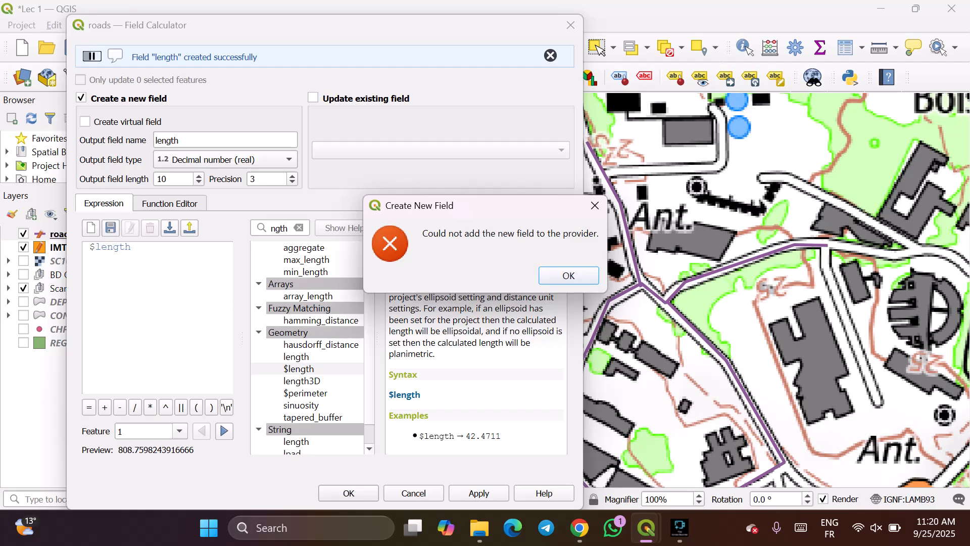
{"action": "key", "text": "Return"}
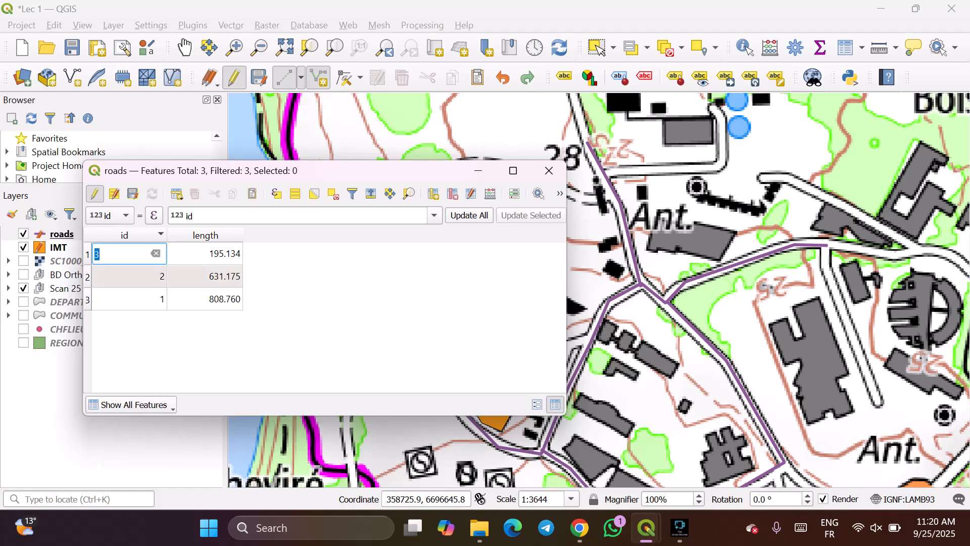
- Open the project's coordinate reference system settings and look through the predefined Lambert systems around RGF93 Lambert 93
{"action": "left_click", "coordinate": [904, 499]}
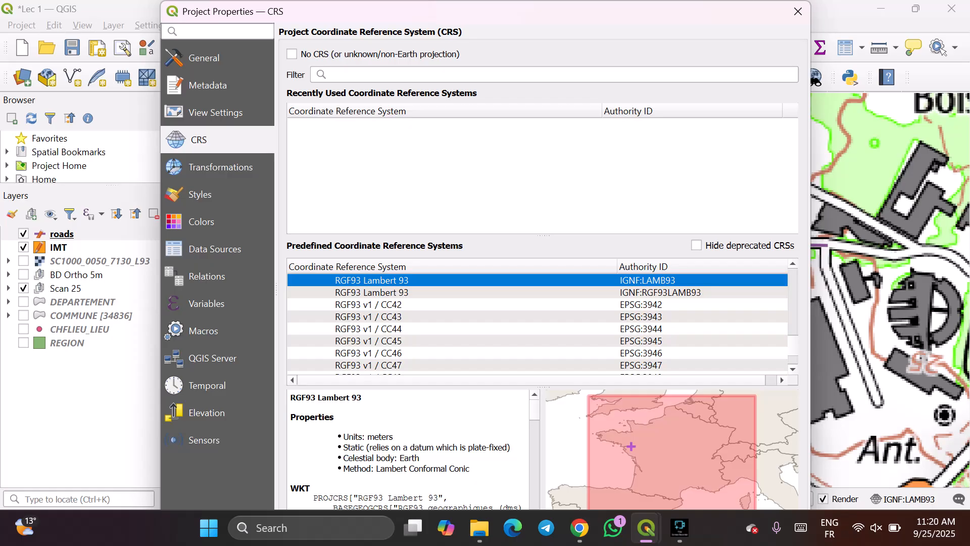
{"action": "scroll", "coordinate": [537, 323], "scroll_direction": "down", "scroll_amount": 7}
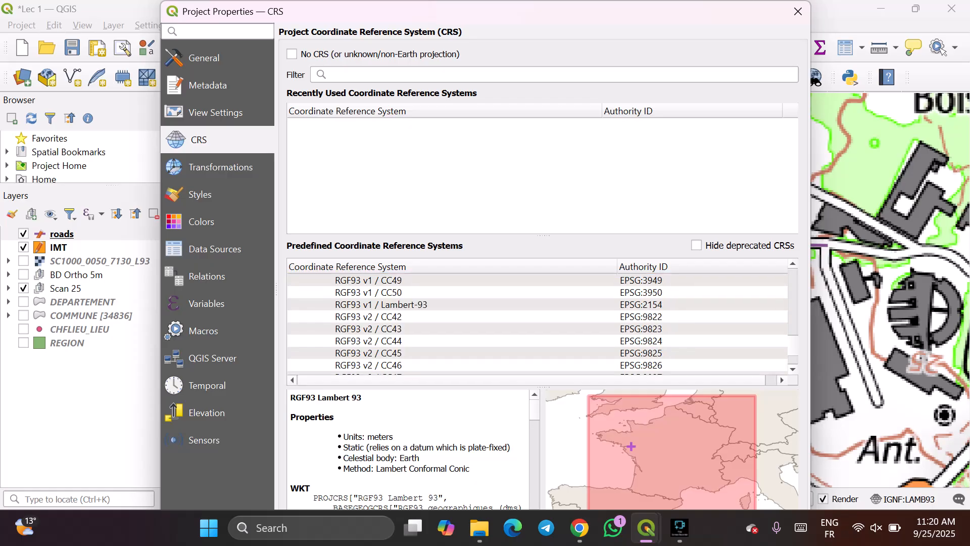
{"action": "scroll", "coordinate": [537, 323], "scroll_direction": "down", "scroll_amount": 15}
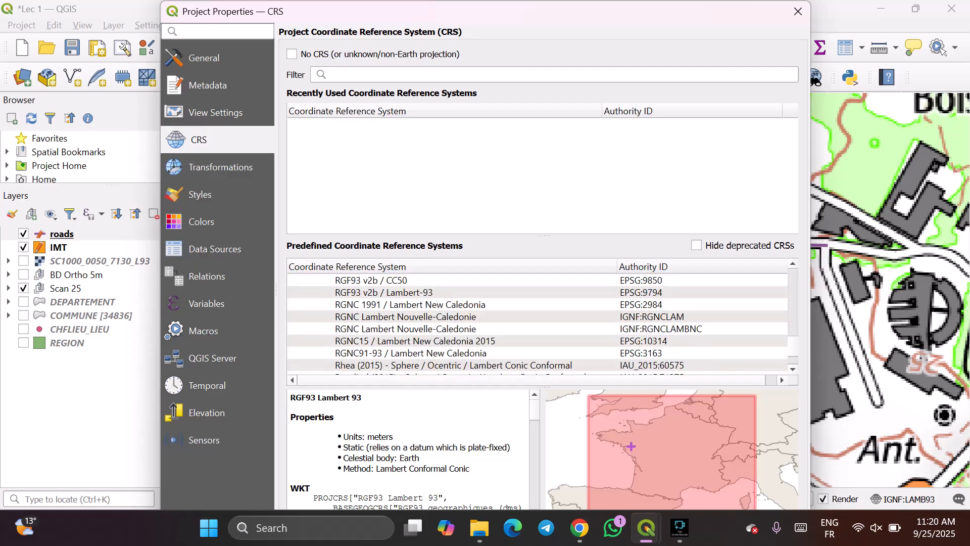
{"action": "scroll", "coordinate": [537, 324], "scroll_direction": "down", "scroll_amount": 15}
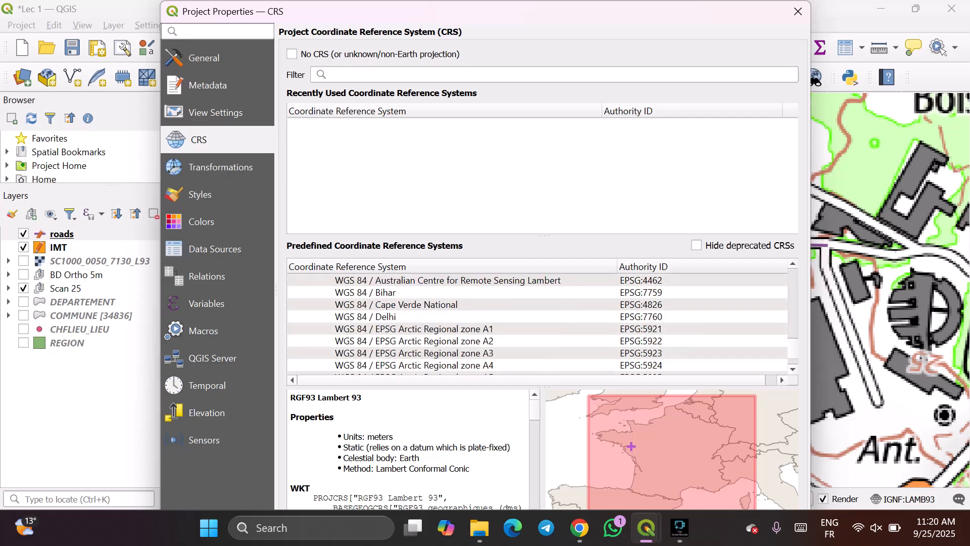
{"action": "scroll", "coordinate": [537, 323], "scroll_direction": "down", "scroll_amount": 3}
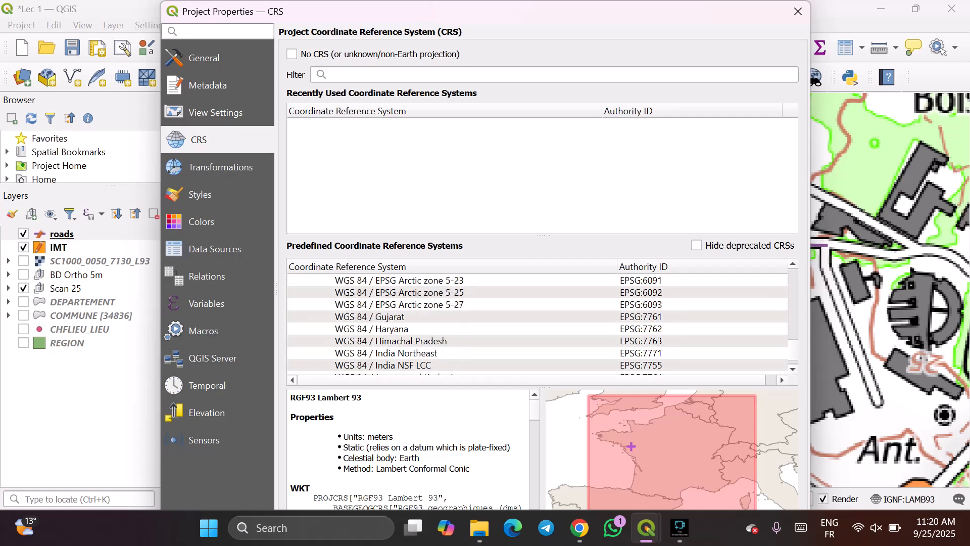
{"action": "scroll", "coordinate": [537, 323], "scroll_direction": "up", "scroll_amount": 3}
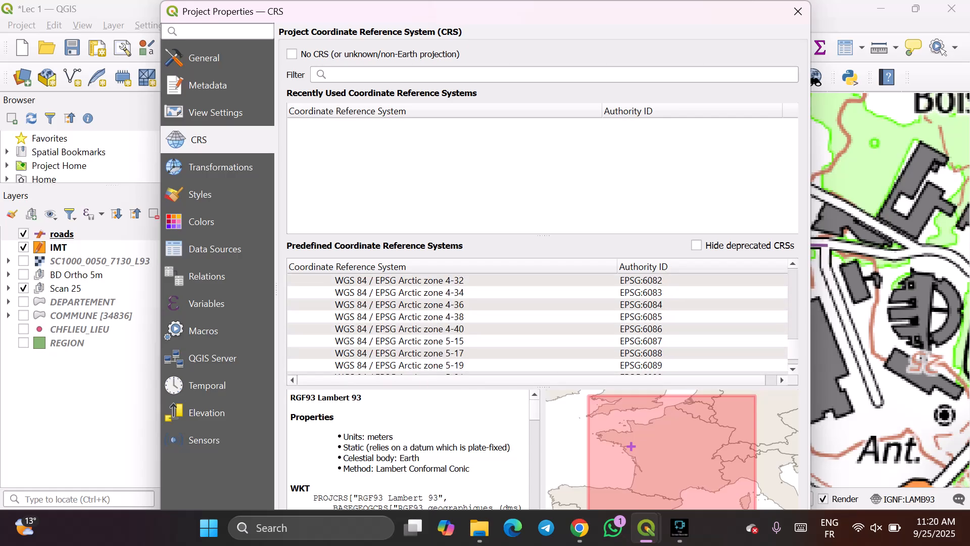
{"action": "scroll", "coordinate": [537, 323], "scroll_direction": "up", "scroll_amount": 1}
{"action": "scroll", "coordinate": [537, 323], "scroll_direction": "up", "scroll_amount": 10}
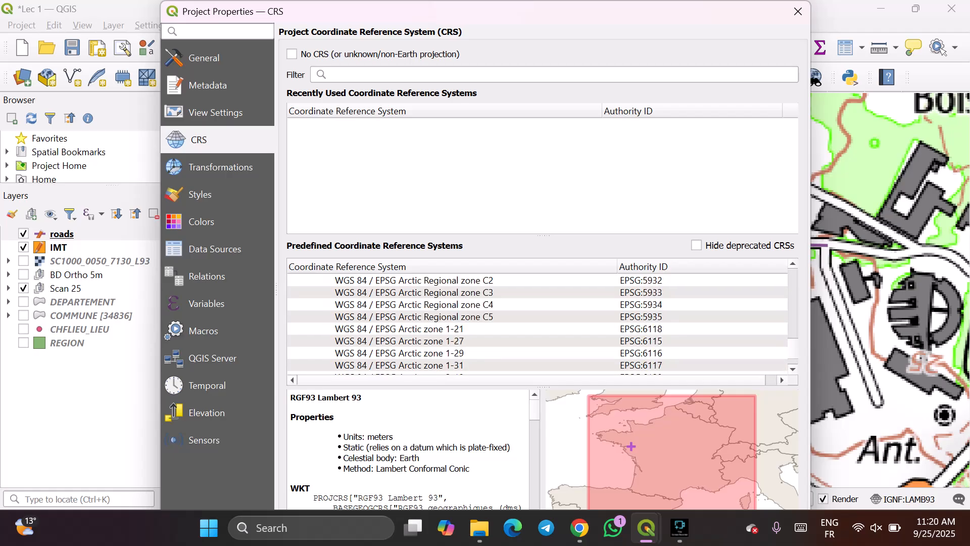
{"action": "scroll", "coordinate": [537, 323], "scroll_direction": "down", "scroll_amount": 15}
{"action": "scroll", "coordinate": [537, 323], "scroll_direction": "up", "scroll_amount": 1}
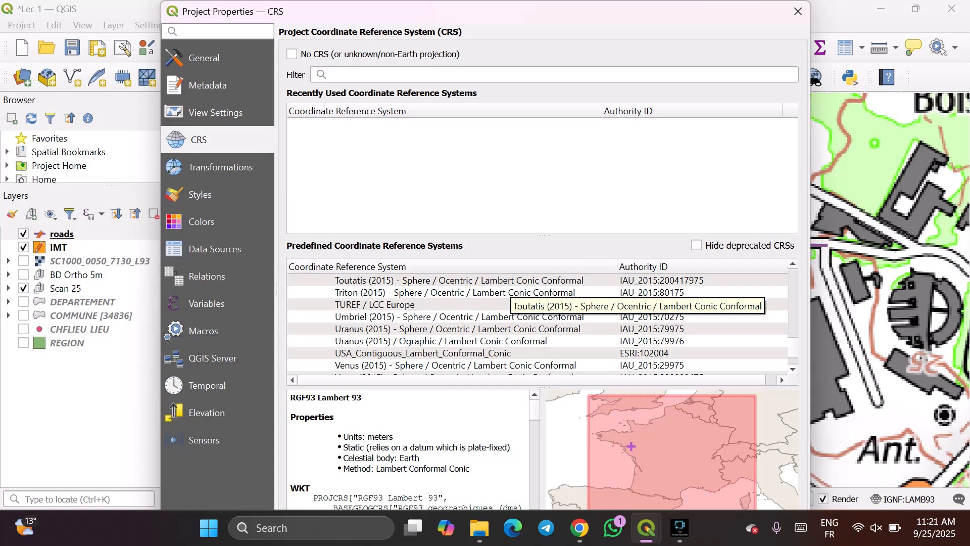
{"action": "scroll", "coordinate": [505, 303], "scroll_direction": "up", "scroll_amount": 15}
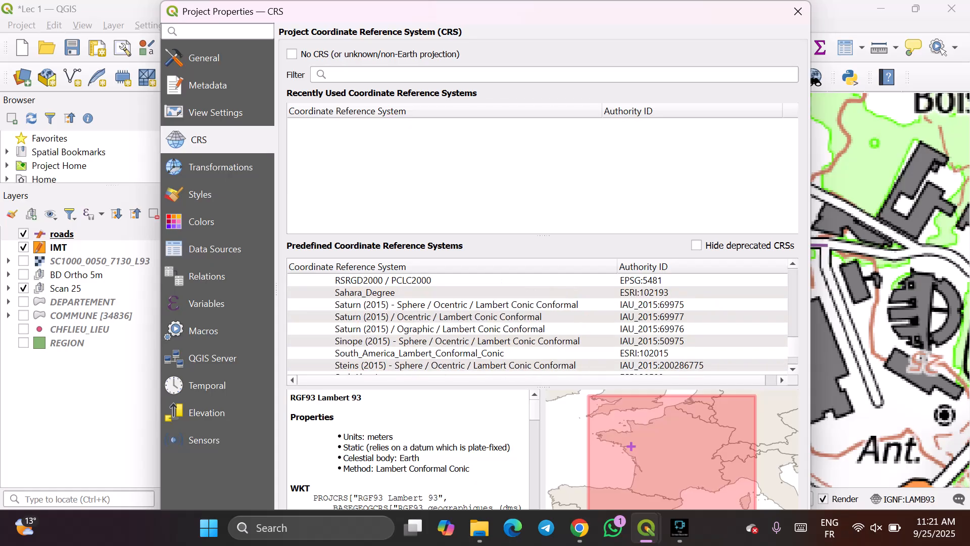
{"action": "scroll", "coordinate": [537, 323], "scroll_direction": "up", "scroll_amount": 10}
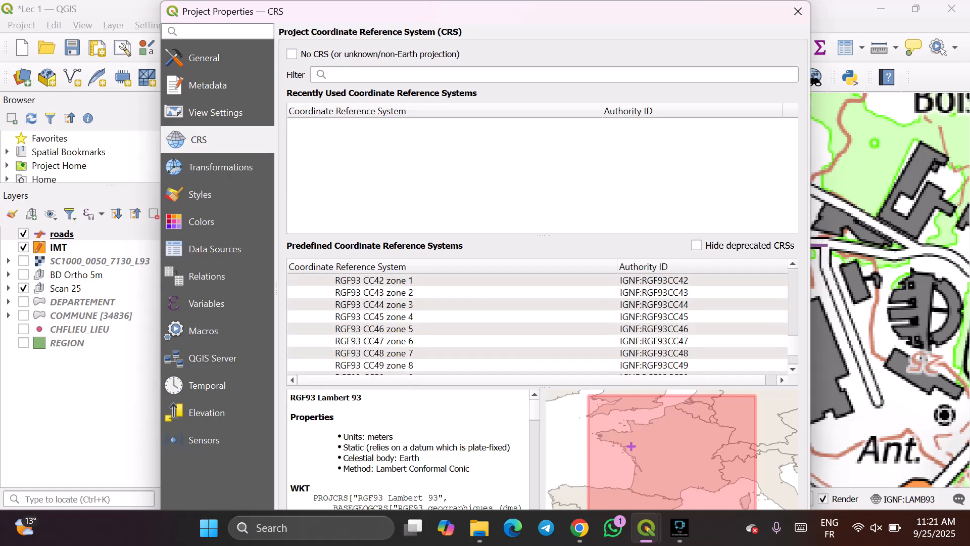
{"action": "scroll", "coordinate": [537, 323], "scroll_direction": "up", "scroll_amount": 20}
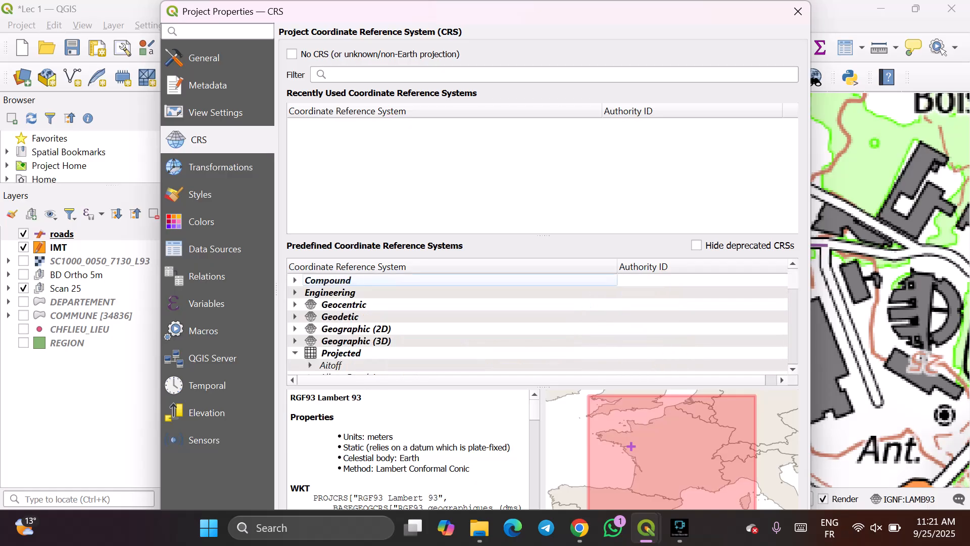
- Look through the projected projection families and the WGS 84 systems in the predefined CRS list
{"action": "scroll", "coordinate": [537, 323], "scroll_direction": "down", "scroll_amount": 20}
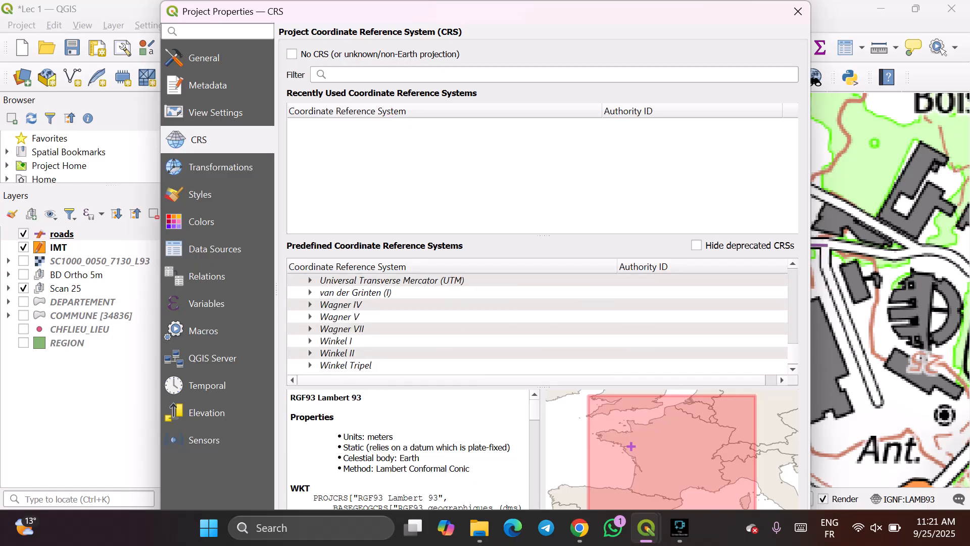
{"action": "scroll", "coordinate": [537, 323], "scroll_direction": "up", "scroll_amount": 1}
{"action": "scroll", "coordinate": [537, 323], "scroll_direction": "down", "scroll_amount": 1}
{"action": "scroll", "coordinate": [537, 324], "scroll_direction": "up", "scroll_amount": 2}
{"action": "scroll", "coordinate": [537, 323], "scroll_direction": "up", "scroll_amount": 15}
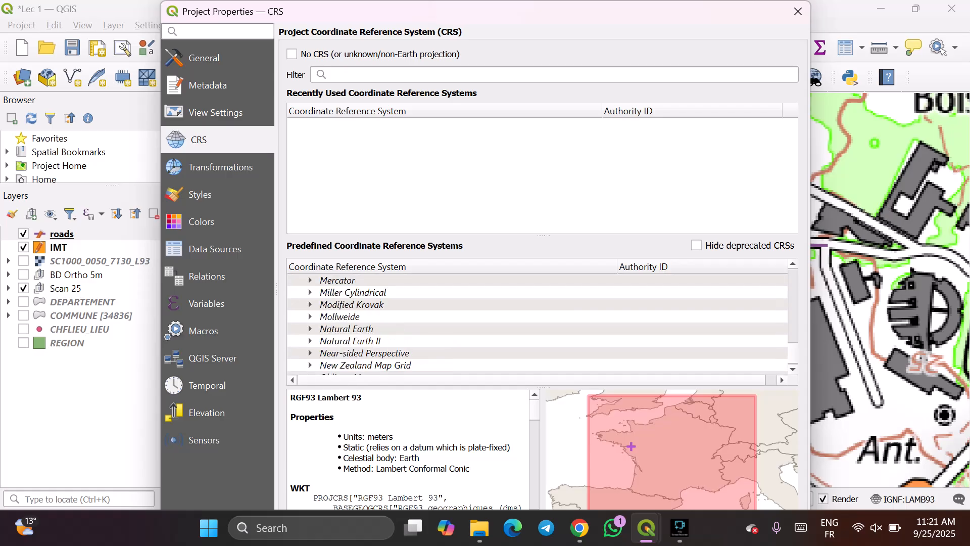
{"action": "scroll", "coordinate": [537, 324], "scroll_direction": "up", "scroll_amount": 10}
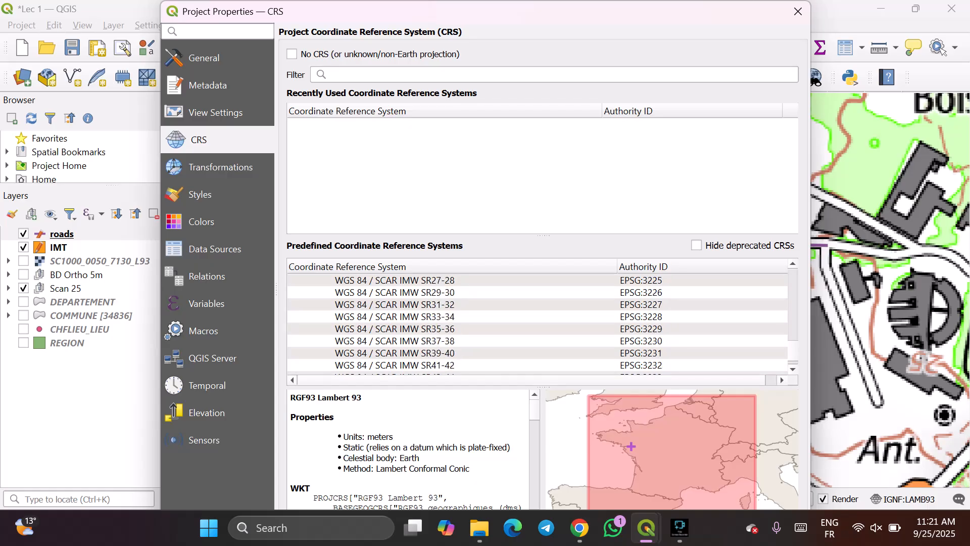
{"action": "scroll", "coordinate": [537, 323], "scroll_direction": "down", "scroll_amount": 20}
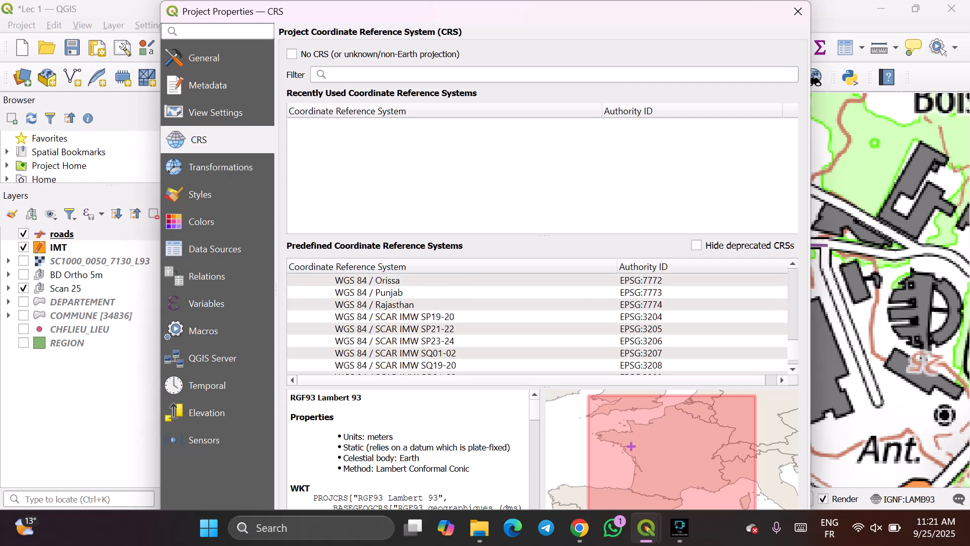
{"action": "scroll", "coordinate": [536, 323], "scroll_direction": "up", "scroll_amount": 20}
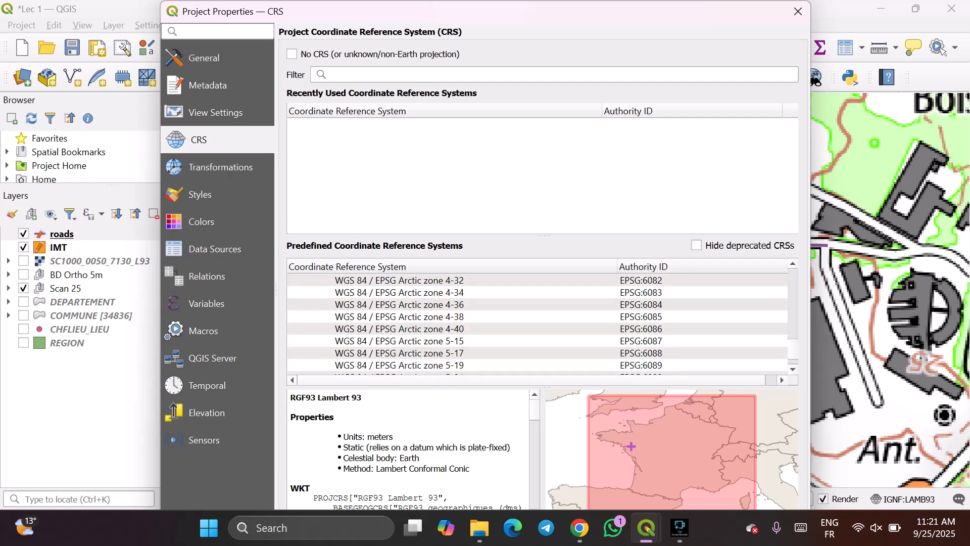
{"action": "scroll", "coordinate": [537, 323], "scroll_direction": "up", "scroll_amount": 10}
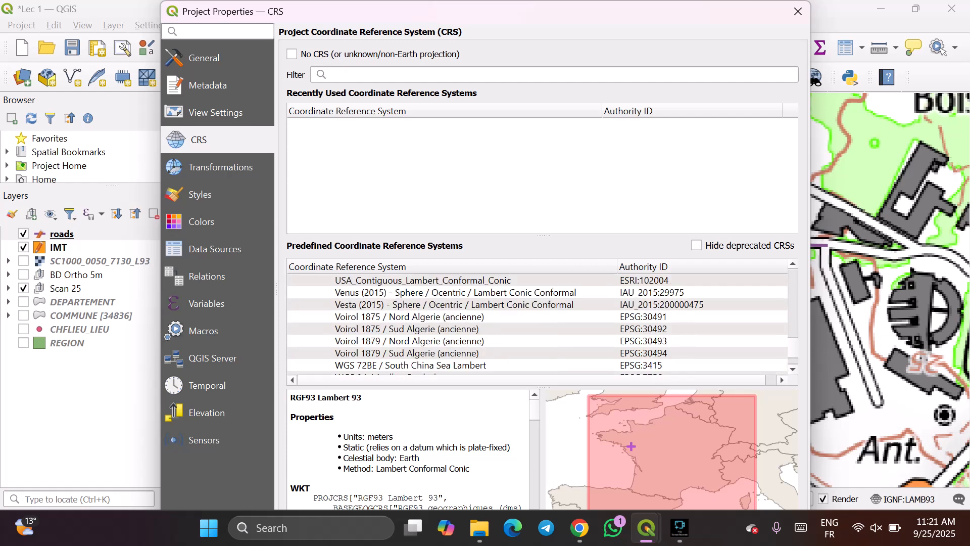
{"action": "scroll", "coordinate": [537, 324], "scroll_direction": "down", "scroll_amount": 4}
{"action": "scroll", "coordinate": [537, 323], "scroll_direction": "down", "scroll_amount": 1}
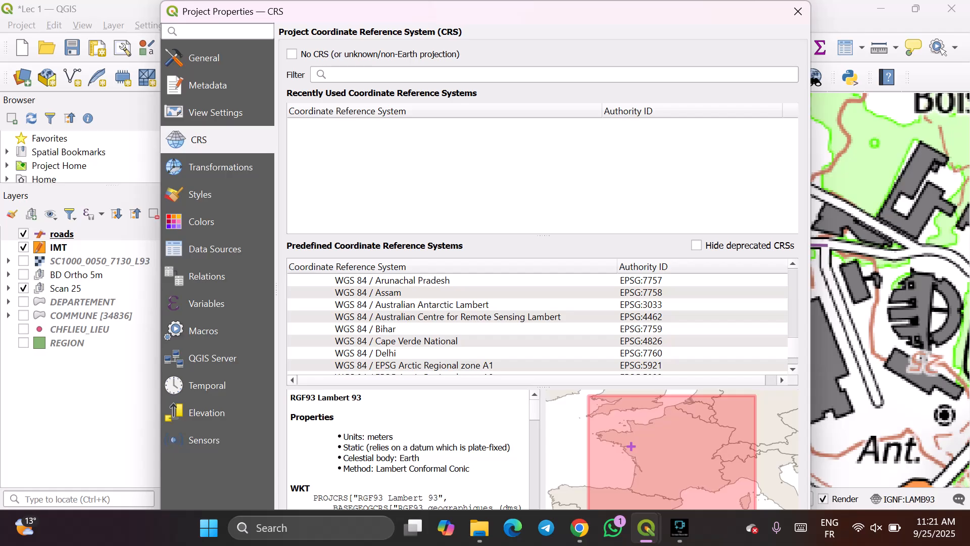
- Inspect the properties and extent of the predefined systems WGS 84 / Andhra Pradesh and WGS 84 / Delhi
{"action": "left_click", "coordinate": [392, 280]}
{"action": "left_click", "coordinate": [387, 304]}
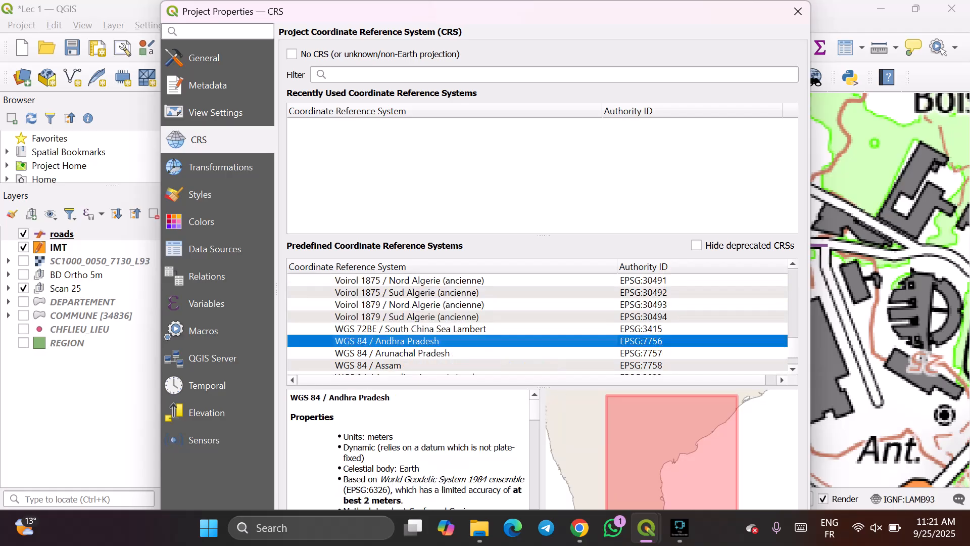
{"action": "scroll", "coordinate": [537, 323], "scroll_direction": "down", "scroll_amount": 3}
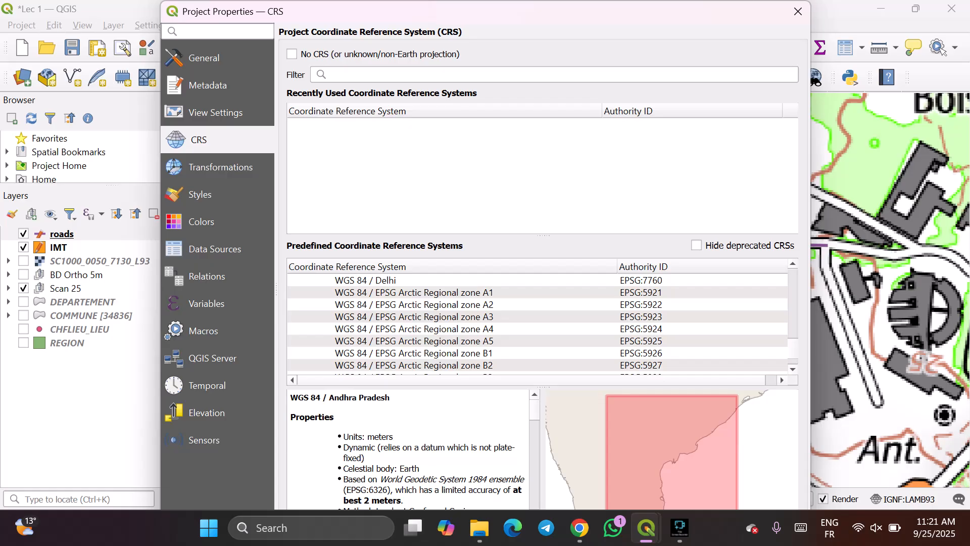
{"action": "left_click", "coordinate": [387, 304]}
{"action": "left_click", "coordinate": [387, 280]}
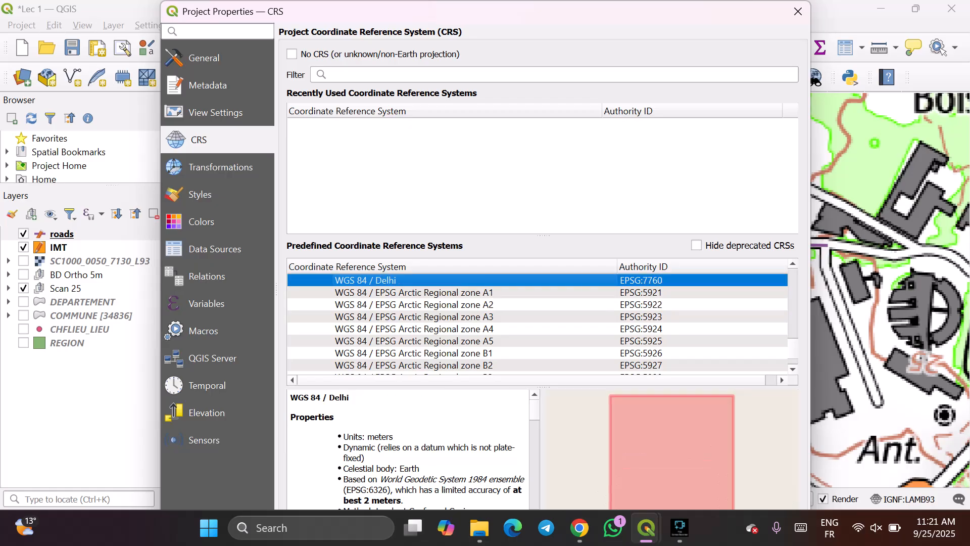
- Inspect the properties of Wild 2 (2015) - Sphere / Ocentric / Lambert Conic Conformal at the end of its projection group
{"action": "scroll", "coordinate": [537, 324], "scroll_direction": "up", "scroll_amount": 4}
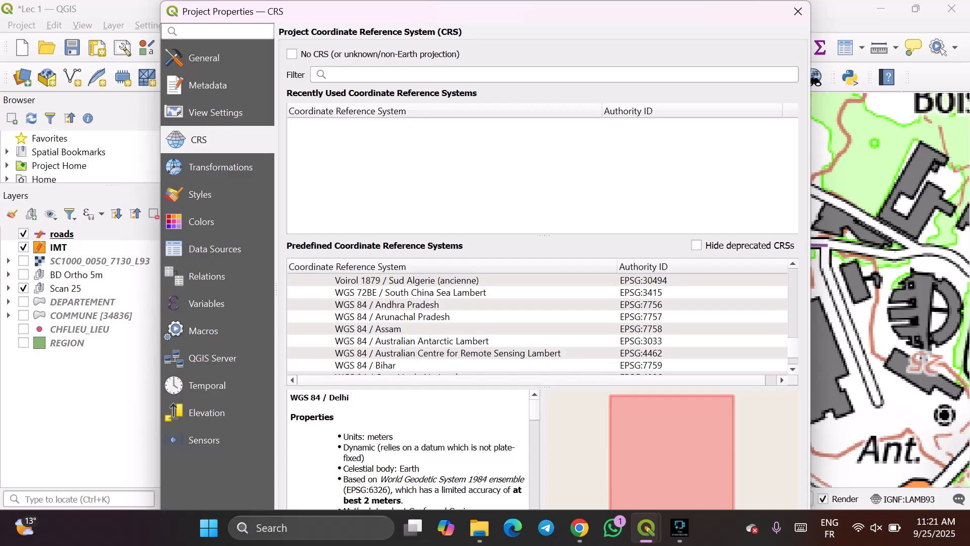
{"action": "scroll", "coordinate": [537, 323], "scroll_direction": "down", "scroll_amount": 15}
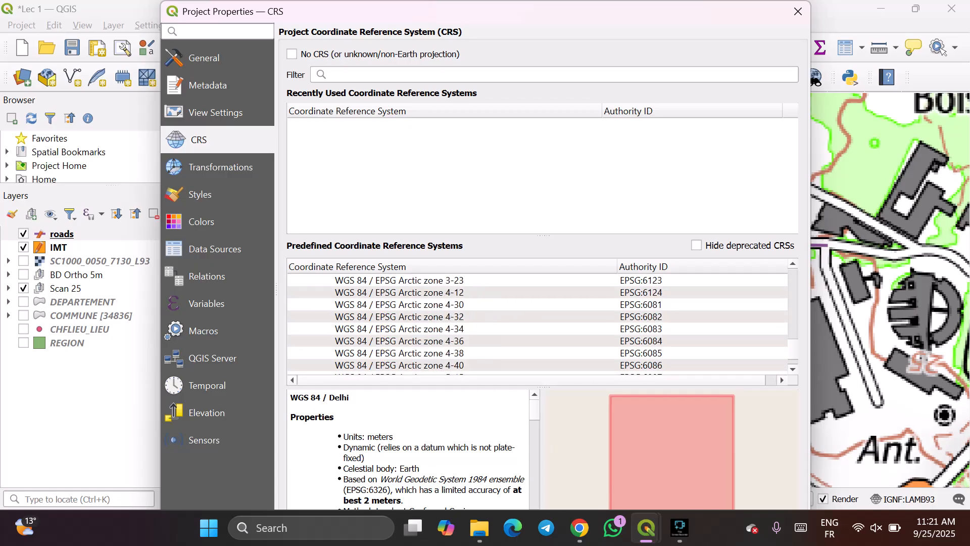
{"action": "scroll", "coordinate": [537, 323], "scroll_direction": "down", "scroll_amount": 12}
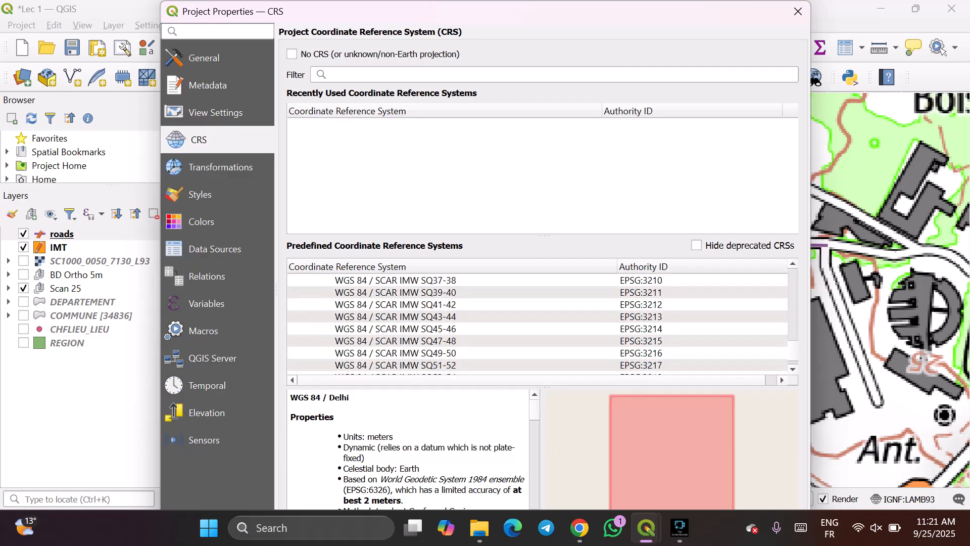
{"action": "scroll", "coordinate": [537, 323], "scroll_direction": "down", "scroll_amount": 10}
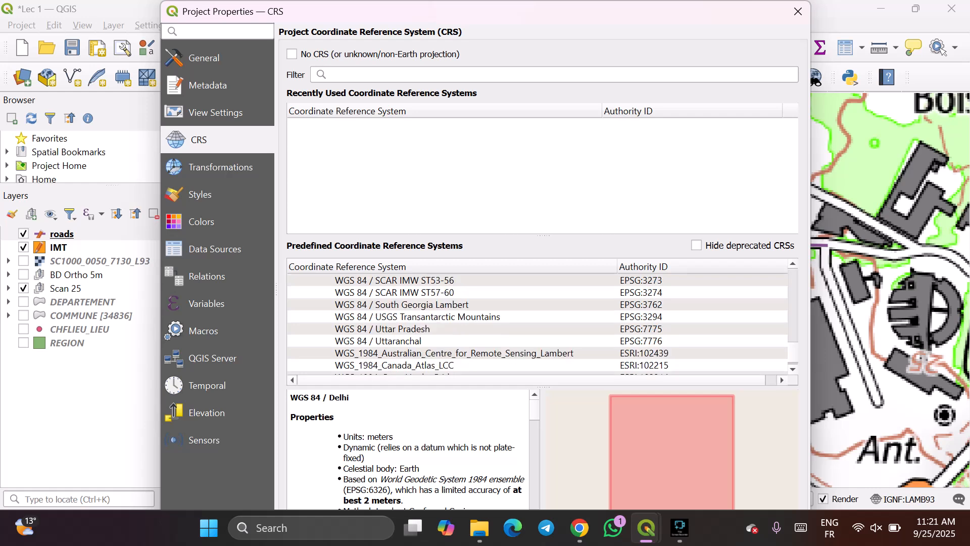
{"action": "scroll", "coordinate": [537, 323], "scroll_direction": "down", "scroll_amount": 3}
{"action": "scroll", "coordinate": [537, 323], "scroll_direction": "up", "scroll_amount": 1}
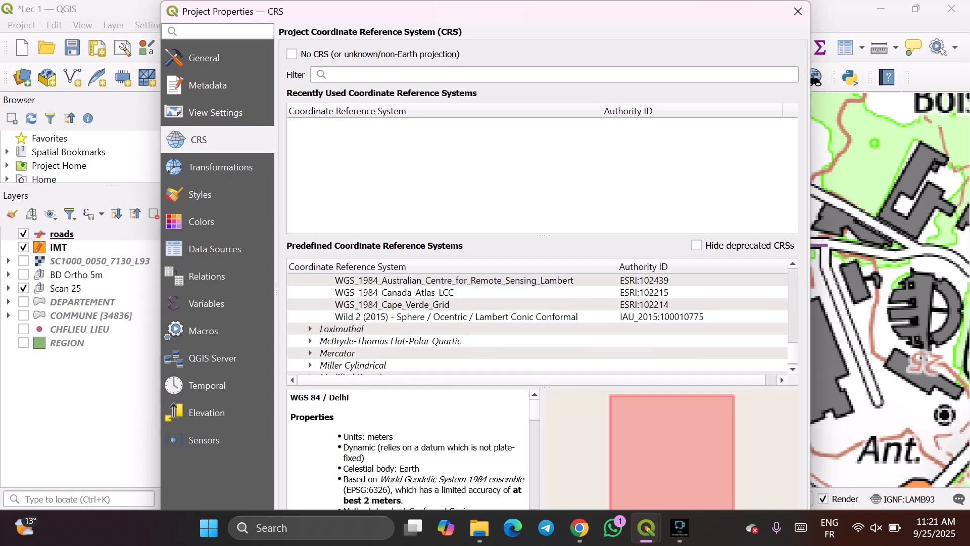
{"action": "left_click", "coordinate": [537, 317]}
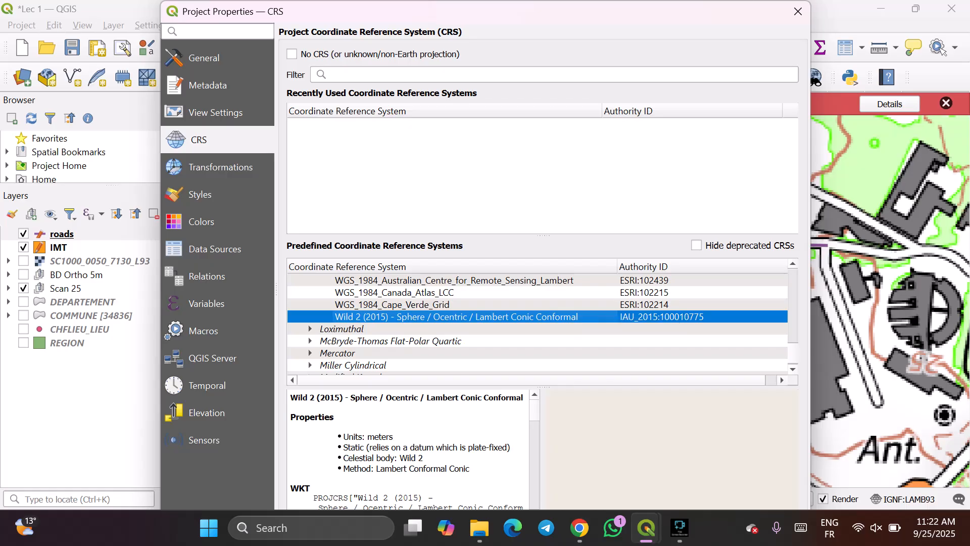
- Look back through the Lambert Conformal Conic systems up to the top-level categories of the predefined CRS list
{"action": "scroll", "coordinate": [537, 323], "scroll_direction": "up", "scroll_amount": 6}
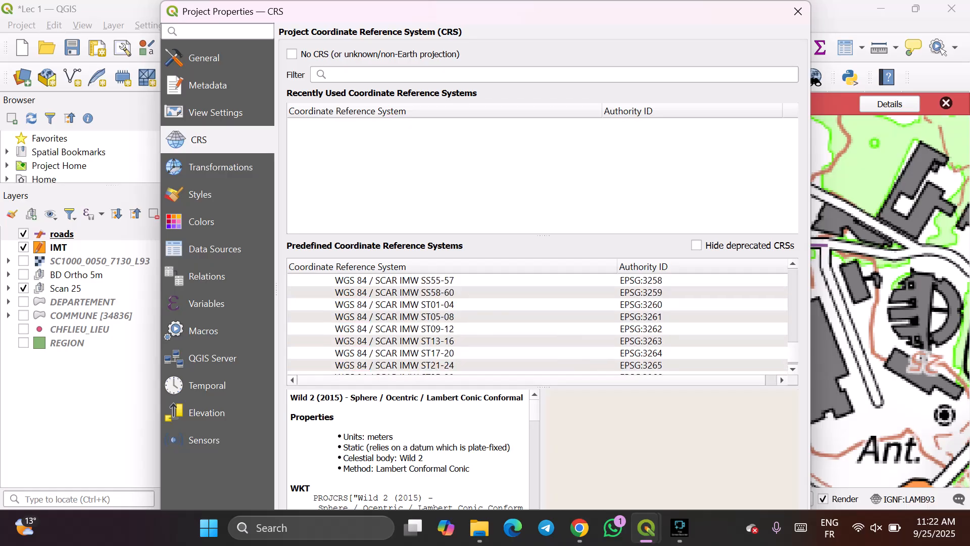
{"action": "scroll", "coordinate": [537, 323], "scroll_direction": "up", "scroll_amount": 3}
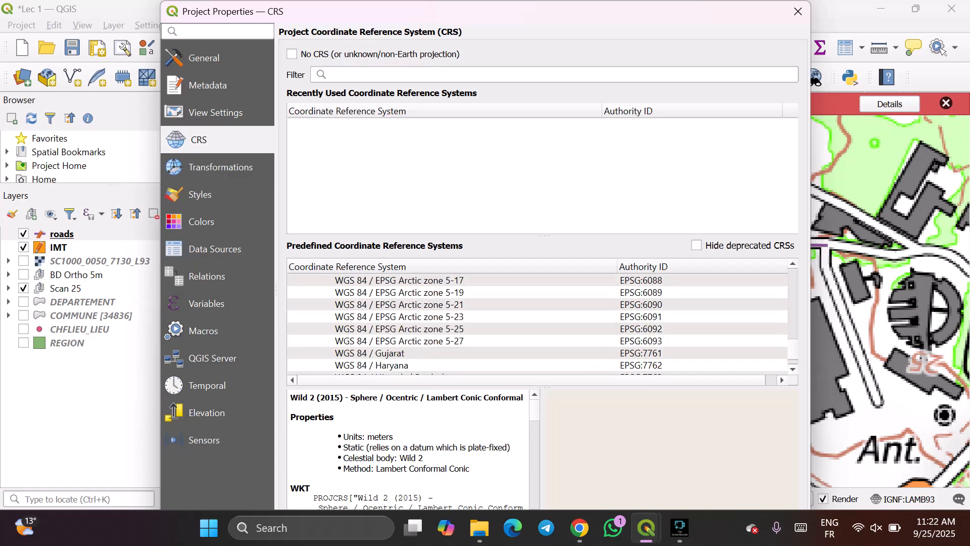
{"action": "scroll", "coordinate": [537, 324], "scroll_direction": "down", "scroll_amount": 10}
{"action": "scroll", "coordinate": [537, 324], "scroll_direction": "up", "scroll_amount": 15}
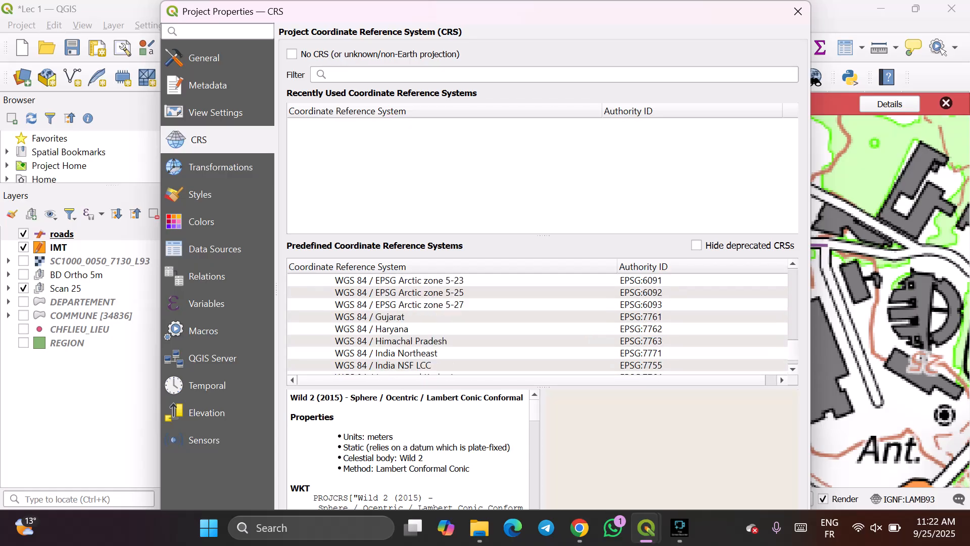
{"action": "scroll", "coordinate": [537, 323], "scroll_direction": "up", "scroll_amount": 15}
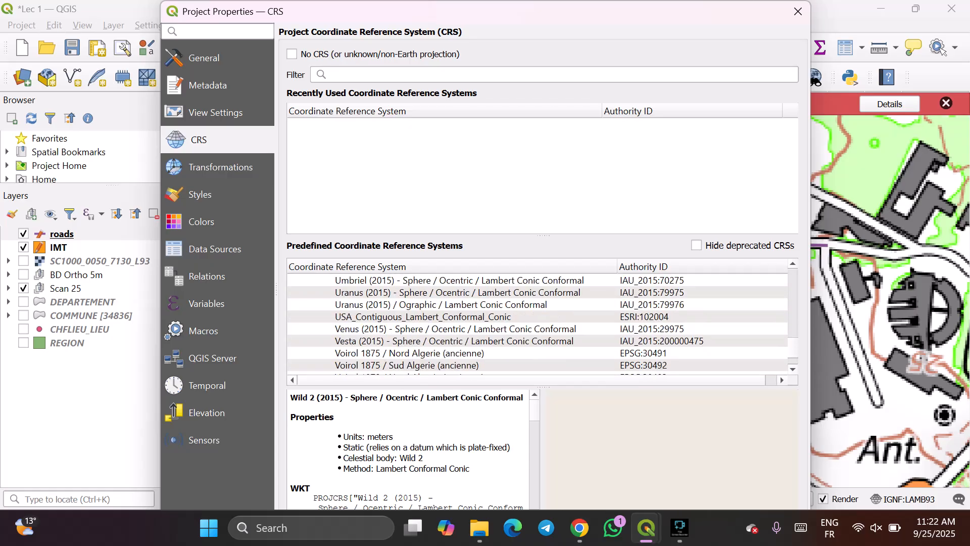
{"action": "scroll", "coordinate": [537, 323], "scroll_direction": "up", "scroll_amount": 15}
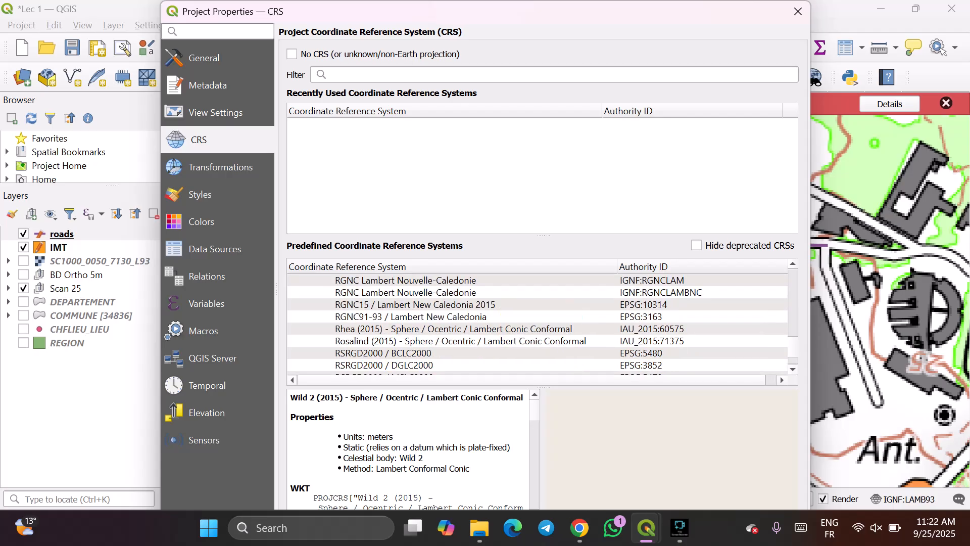
{"action": "scroll", "coordinate": [537, 323], "scroll_direction": "up", "scroll_amount": 15}
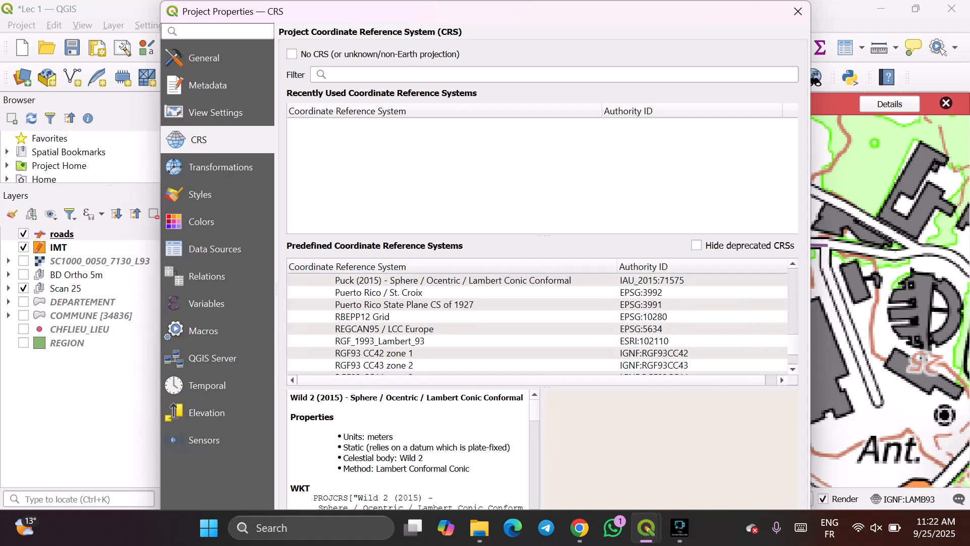
{"action": "scroll", "coordinate": [537, 323], "scroll_direction": "up", "scroll_amount": 15}
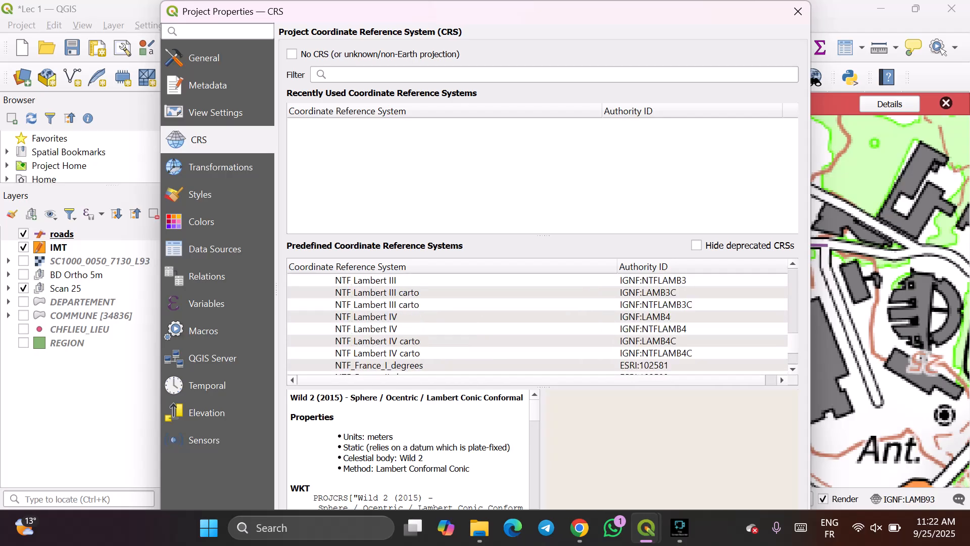
{"action": "scroll", "coordinate": [537, 323], "scroll_direction": "up", "scroll_amount": 15}
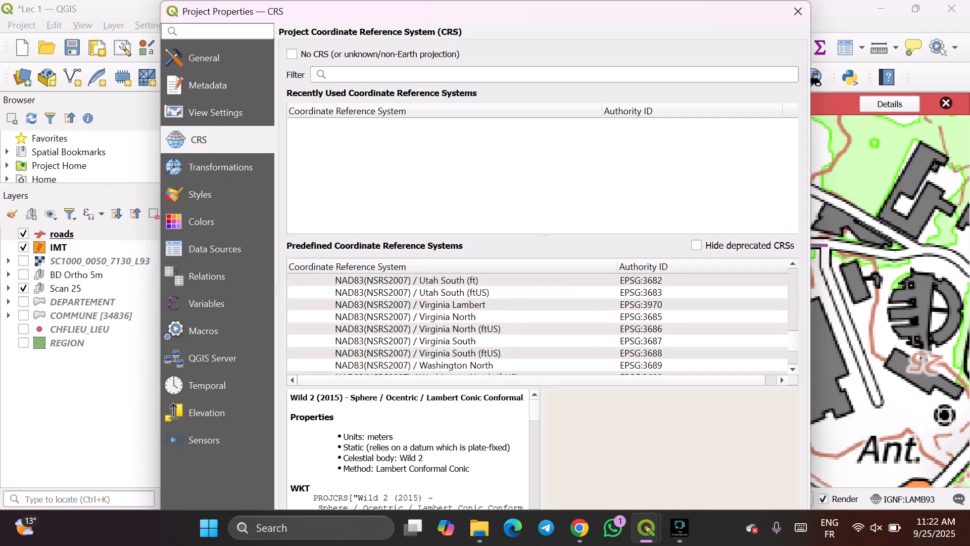
{"action": "scroll", "coordinate": [537, 323], "scroll_direction": "up", "scroll_amount": 15}
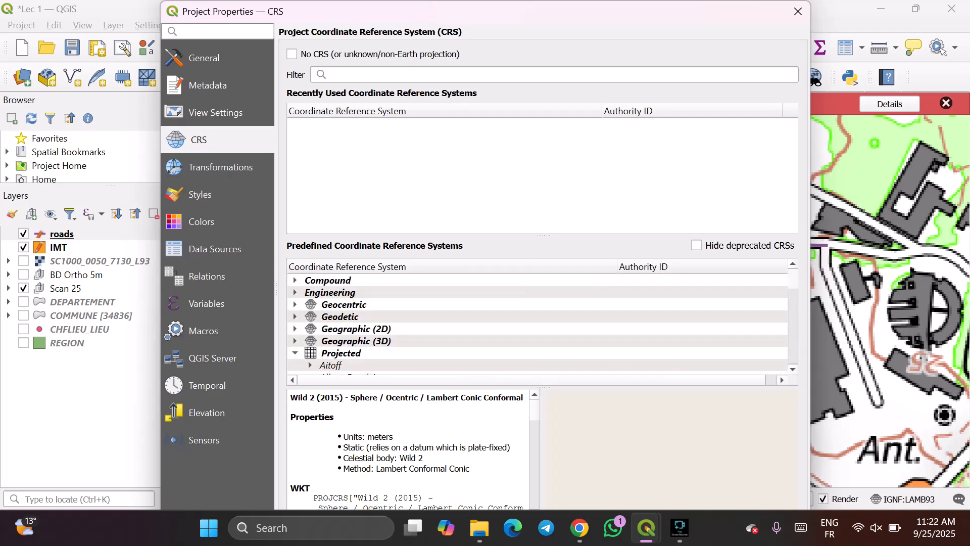
{"action": "scroll", "coordinate": [537, 324], "scroll_direction": "down", "scroll_amount": 3}
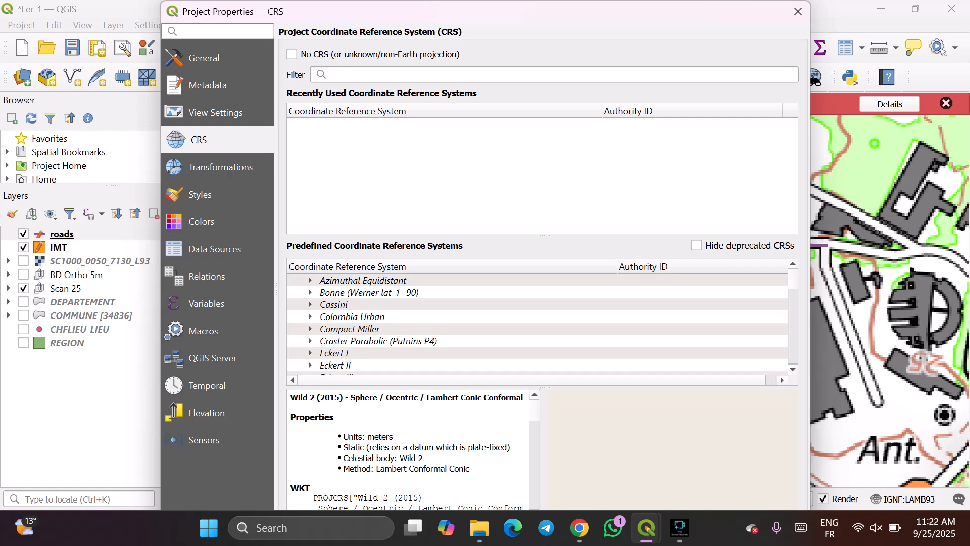
- Filter the predefined coordinate reference systems by "wgs 84"
{"action": "left_click", "coordinate": [333, 74]}
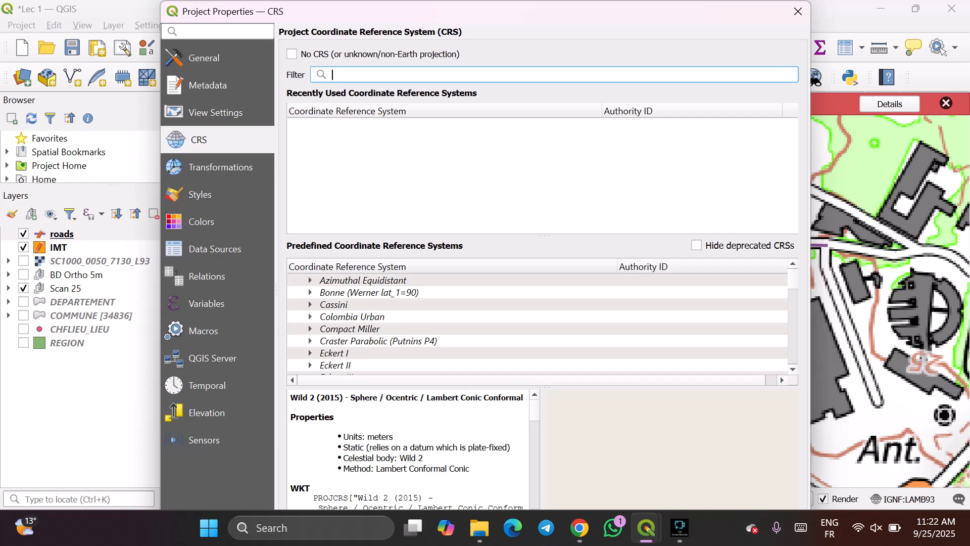
{"action": "type", "text": "w"}
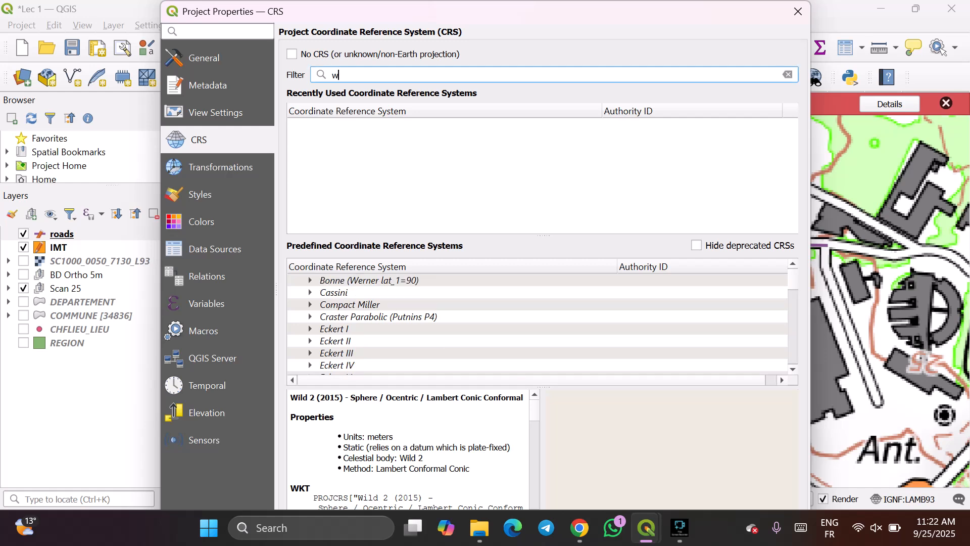
{"action": "type", "text": "g"}
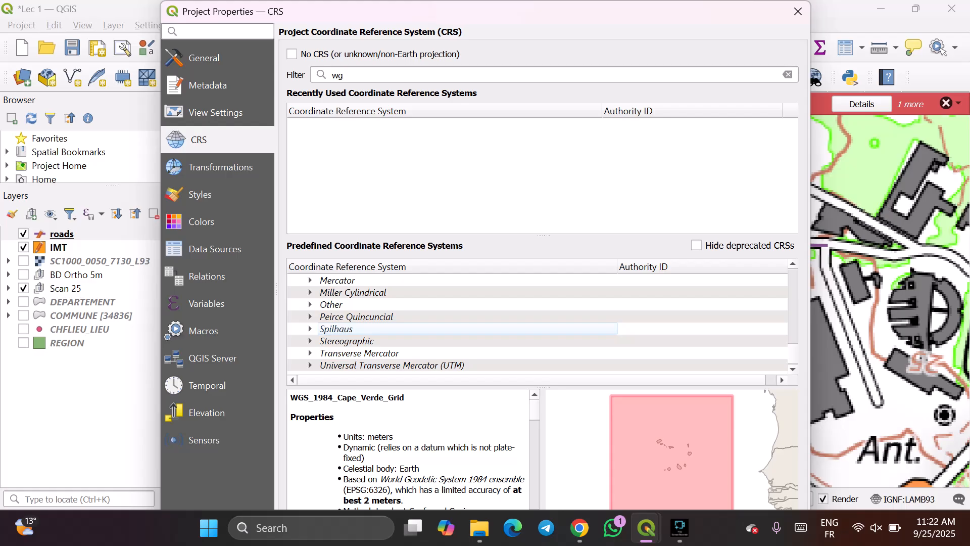
{"action": "type", "text": "s"}
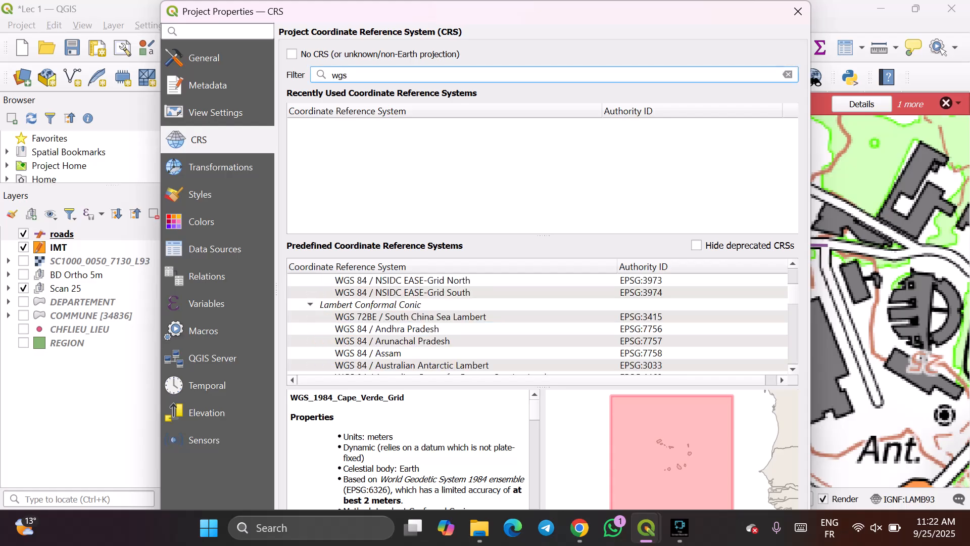
{"action": "type", "text": " _"}
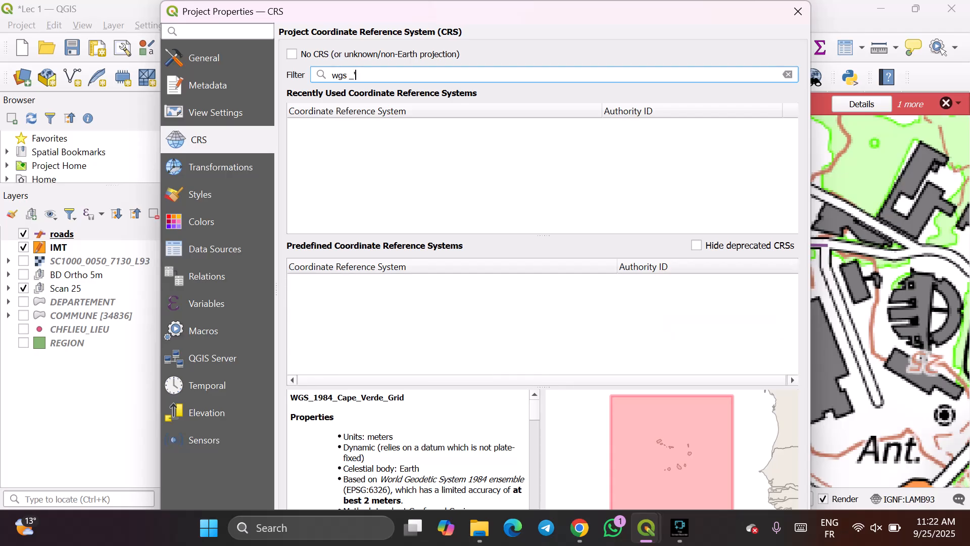
{"action": "key", "text": "BackSpace"}
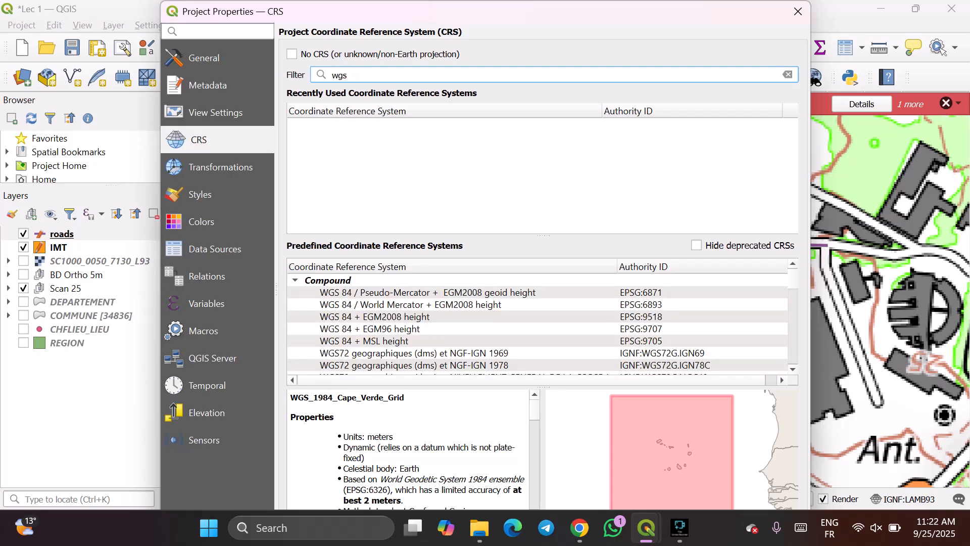
{"action": "type", "text": "84"}
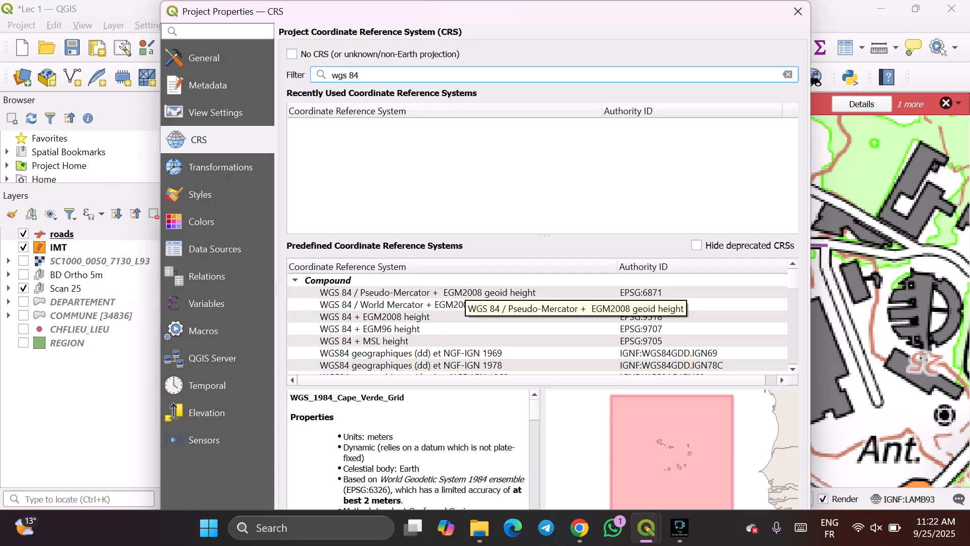
- Set the project CRS to WGS 84 / Pseudo-Mercator + EGM2008 geoid height (EPSG:6871) and close the project properties
{"action": "left_click", "coordinate": [464, 292]}
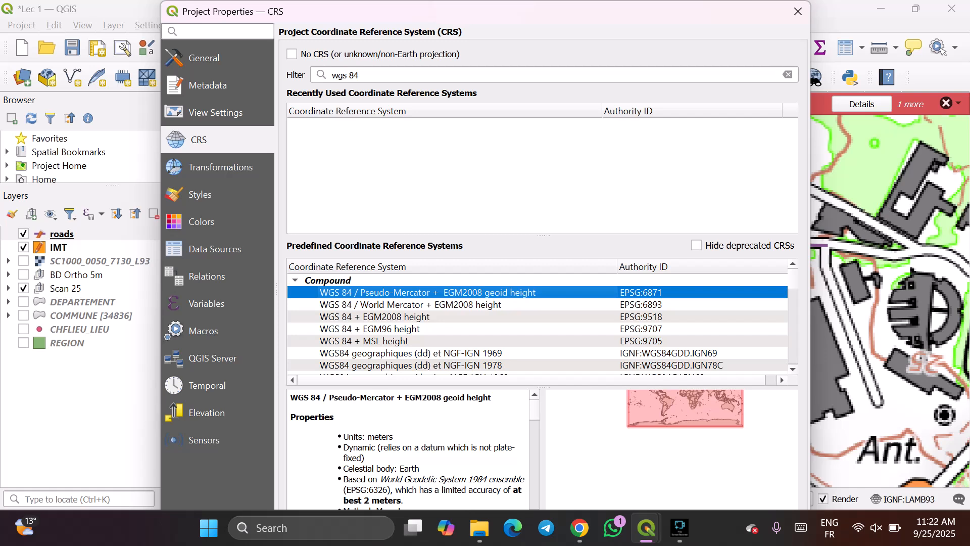
{"action": "left_click_drag", "start_coordinate": [505, 12], "coordinate": [492, 63]}
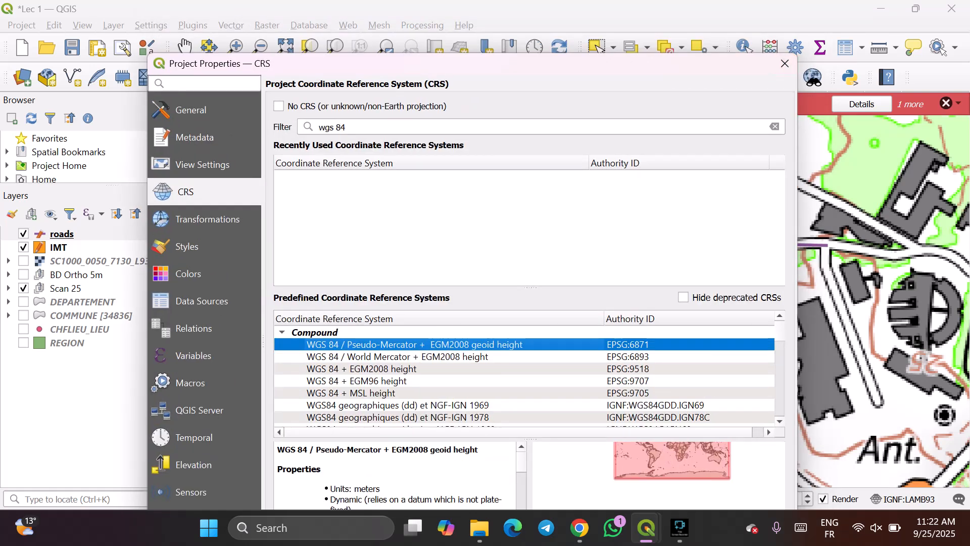
{"action": "left_click_drag", "start_coordinate": [798, 53], "coordinate": [725, 97]}
{"action": "left_click_drag", "start_coordinate": [653, 114], "coordinate": [660, 22]}
{"action": "left_click", "coordinate": [624, 464]}
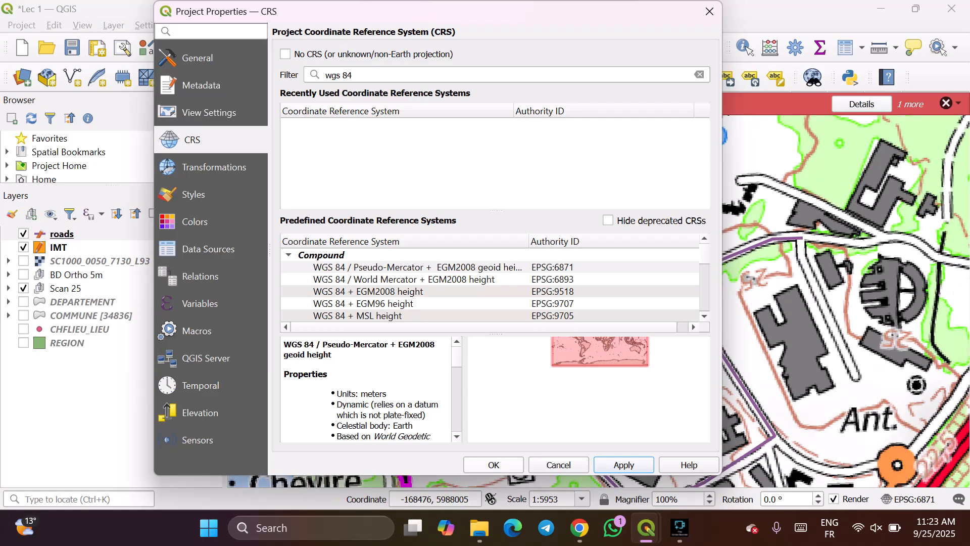
{"action": "left_click", "coordinate": [494, 465]}
- Show the REGION layer briefly, hide it again and turn on the DEPARTEMENT layer instead
{"action": "scroll", "coordinate": [605, 360], "scroll_direction": "down", "scroll_amount": 3}
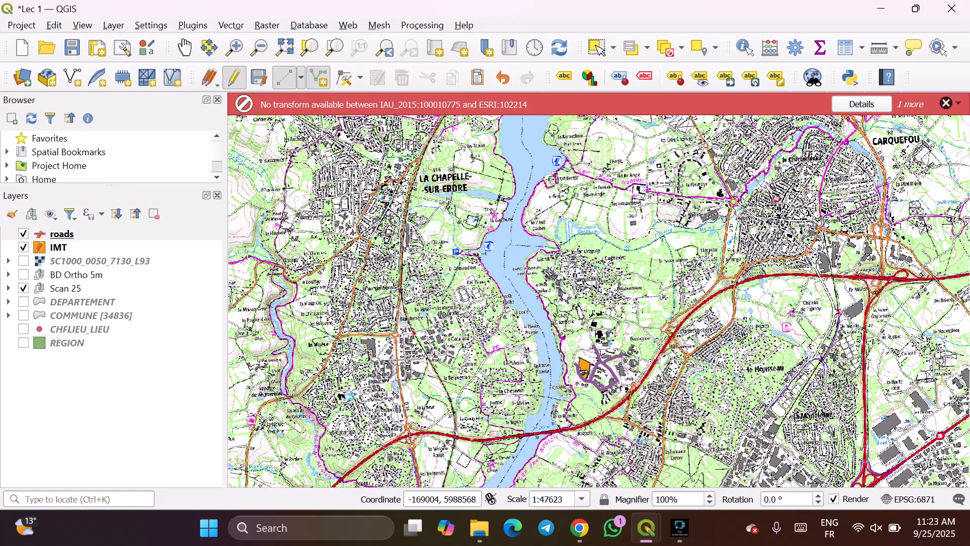
{"action": "scroll", "coordinate": [604, 360], "scroll_direction": "down", "scroll_amount": 1}
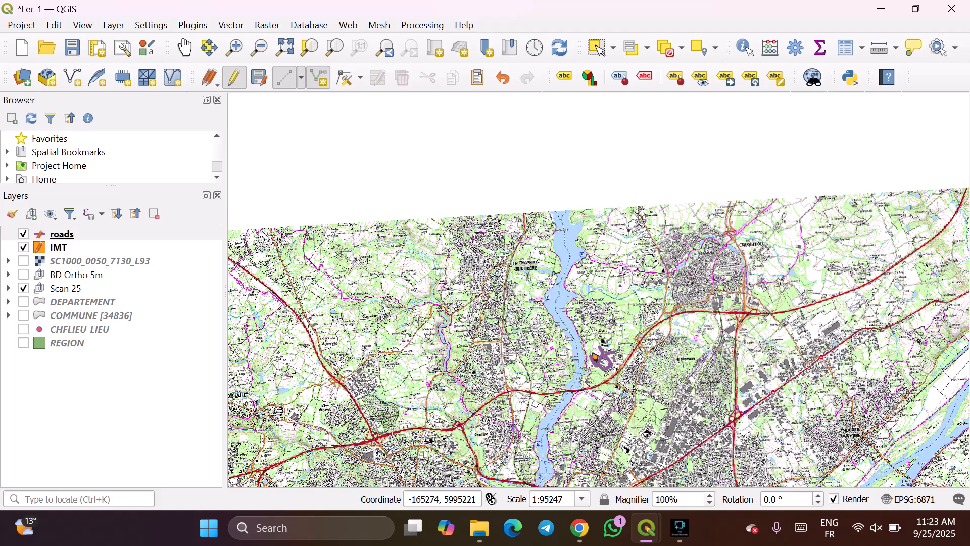
{"action": "scroll", "coordinate": [505, 303], "scroll_direction": "down", "scroll_amount": 1}
{"action": "scroll", "coordinate": [418, 257], "scroll_direction": "down", "scroll_amount": 1}
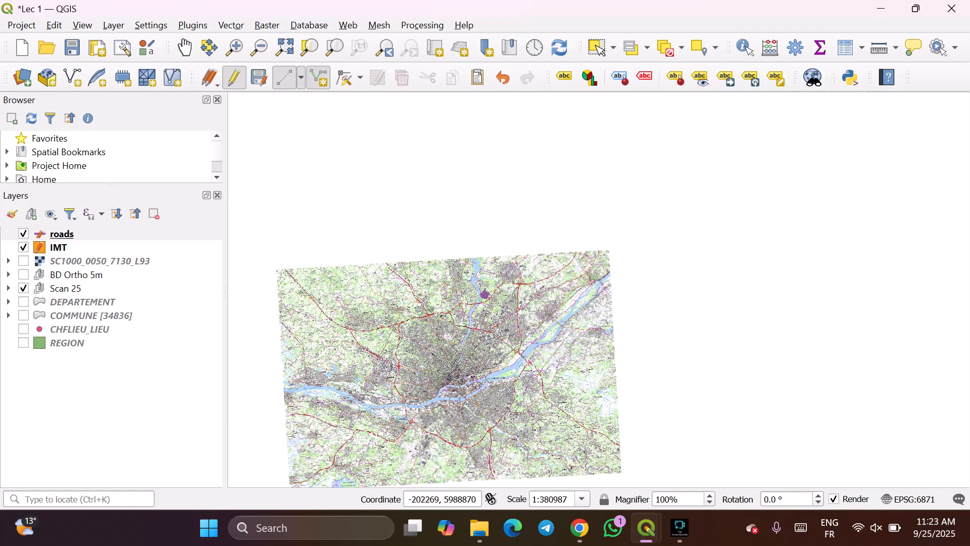
{"action": "left_click", "coordinate": [67, 343]}
{"action": "key", "text": "space"}
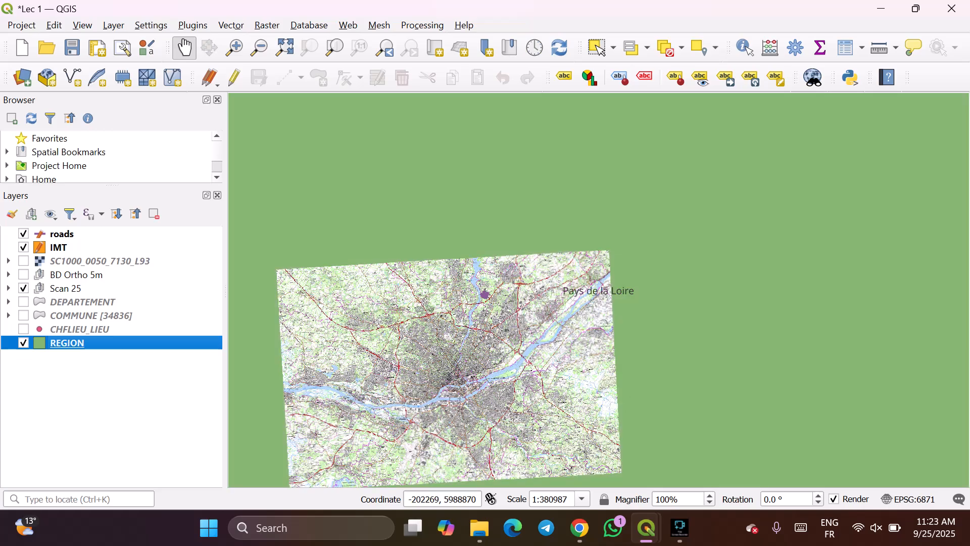
{"action": "key", "text": "space"}
{"action": "left_click", "coordinate": [24, 302]}
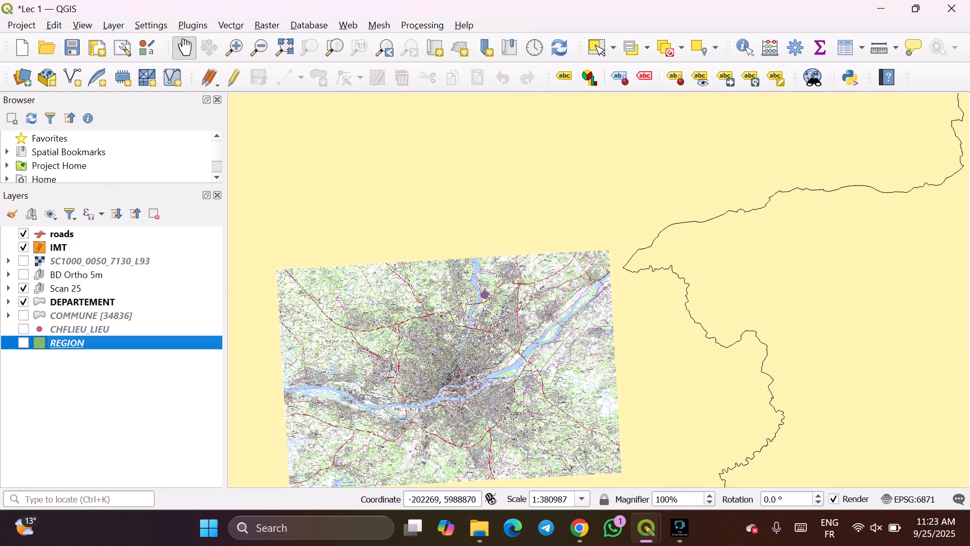
- Hide the Scan 25 layer, and switch the roads and IMT layers off and back on
{"action": "left_click", "coordinate": [23, 247]}
{"action": "left_click", "coordinate": [23, 234]}
{"action": "left_click", "coordinate": [23, 288]}
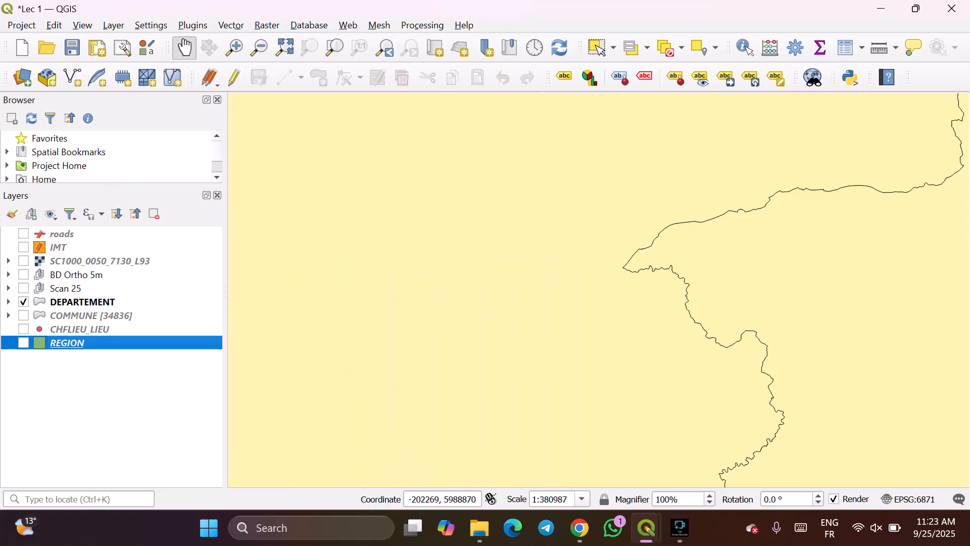
{"action": "left_click", "coordinate": [23, 233]}
{"action": "left_click", "coordinate": [23, 247]}
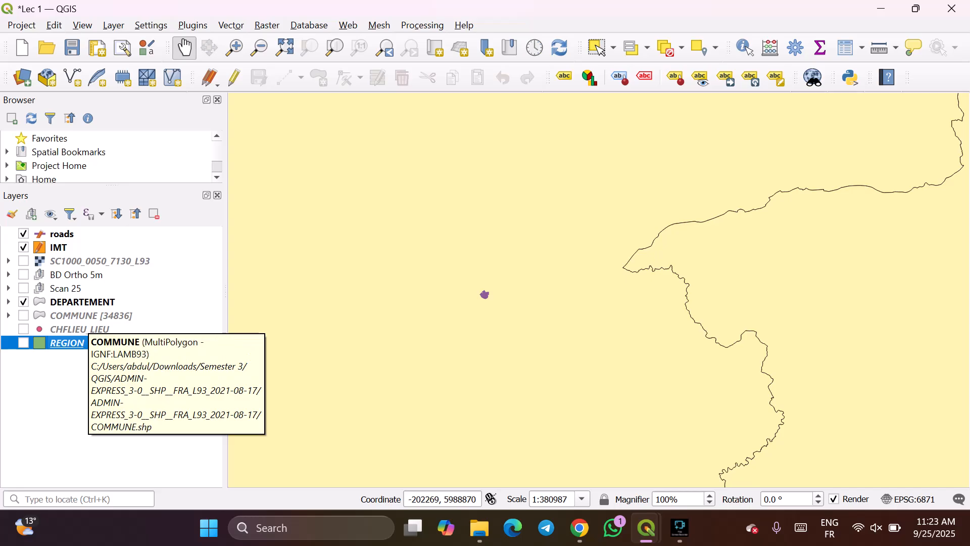
- Check the DEPARTEMENT layer's categorized symbology in its properties and accept the settings as they are
{"action": "left_click", "coordinate": [77, 302]}
{"action": "double_click", "coordinate": [78, 302]}
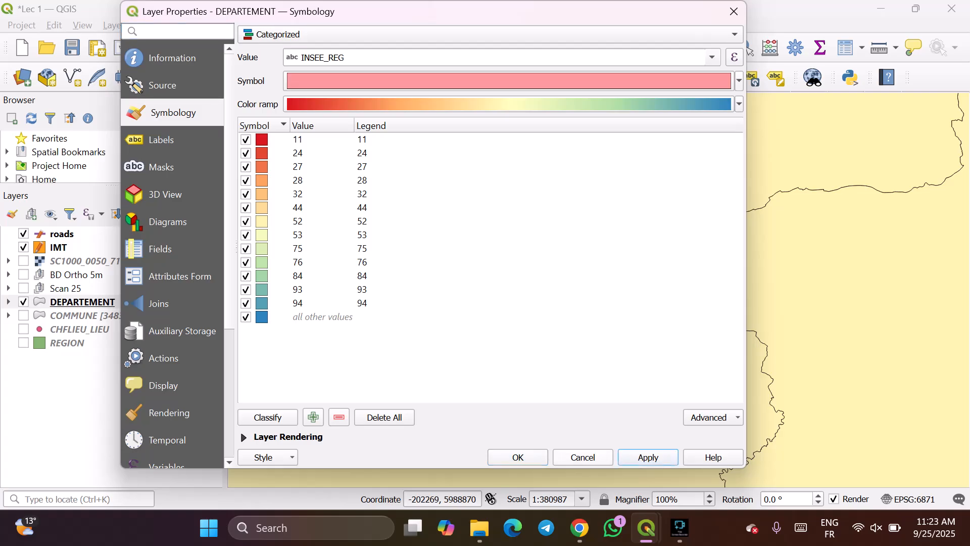
{"action": "left_click", "coordinate": [518, 456]}
- Create a new print layout titled "My map"
{"action": "left_click", "coordinate": [22, 26]}
{"action": "mouse_move", "coordinate": [54, 26]}
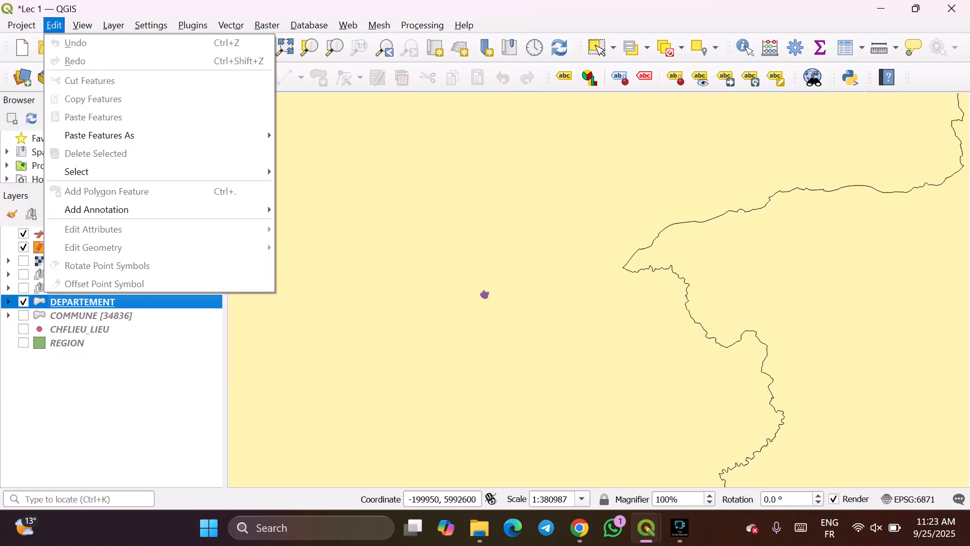
{"action": "mouse_move", "coordinate": [21, 25]}
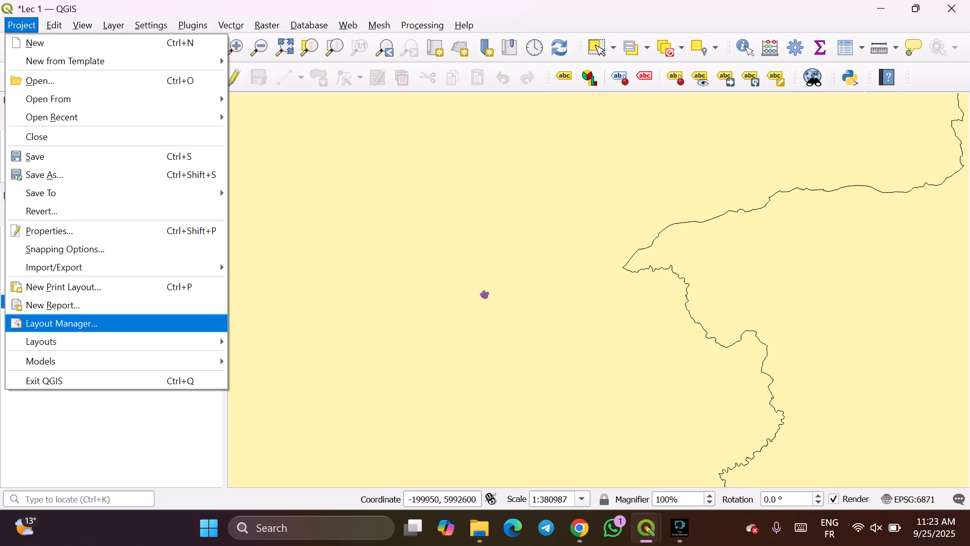
{"action": "left_click", "coordinate": [63, 287]}
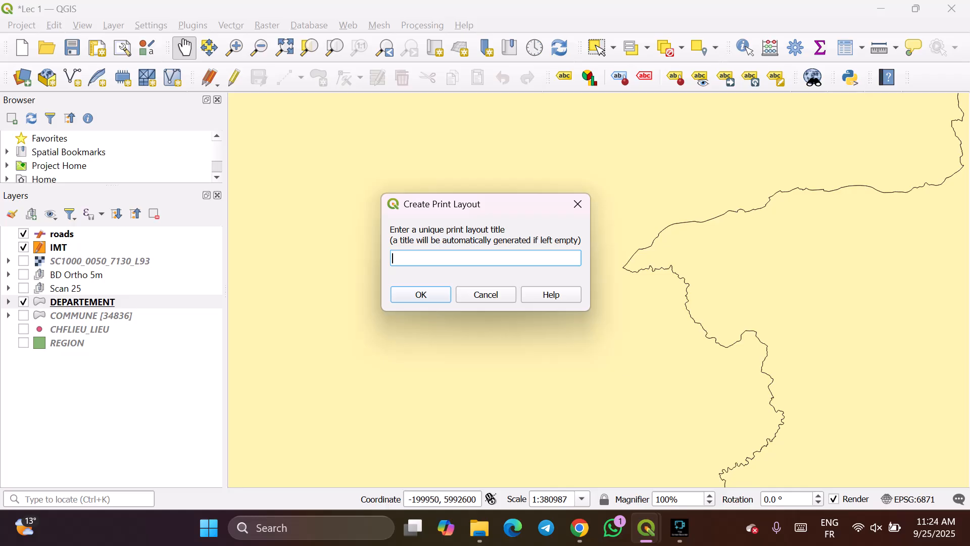
{"action": "type", "text": "Ma"}
{"action": "key", "text": "BackSpace"}
{"action": "type", "text": "y map"}
{"action": "key", "text": "Return"}
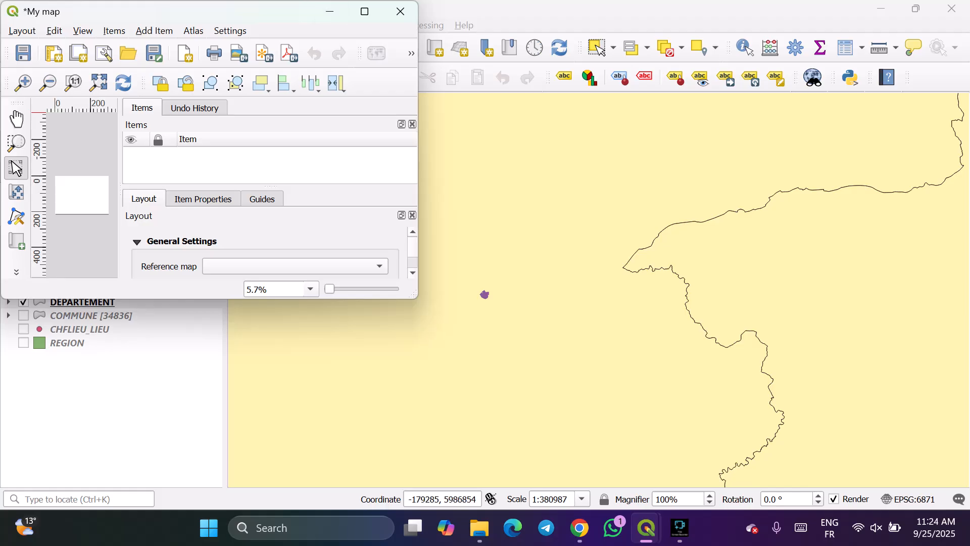
- Add a map about 260 by 175 mm covering most of the layout page, and close the layout
{"action": "left_click_drag", "start_coordinate": [416, 296], "coordinate": [589, 448]}
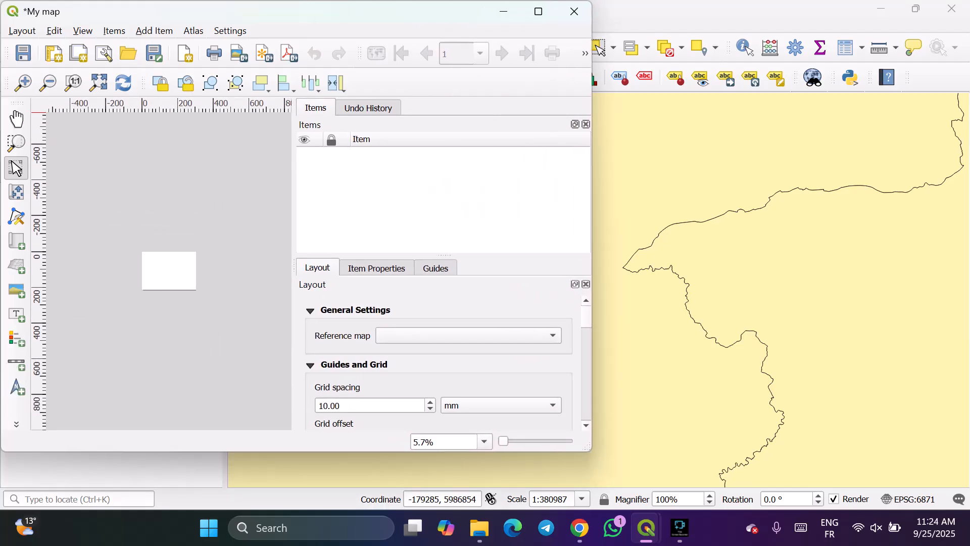
{"action": "key", "text": "ctrl+0"}
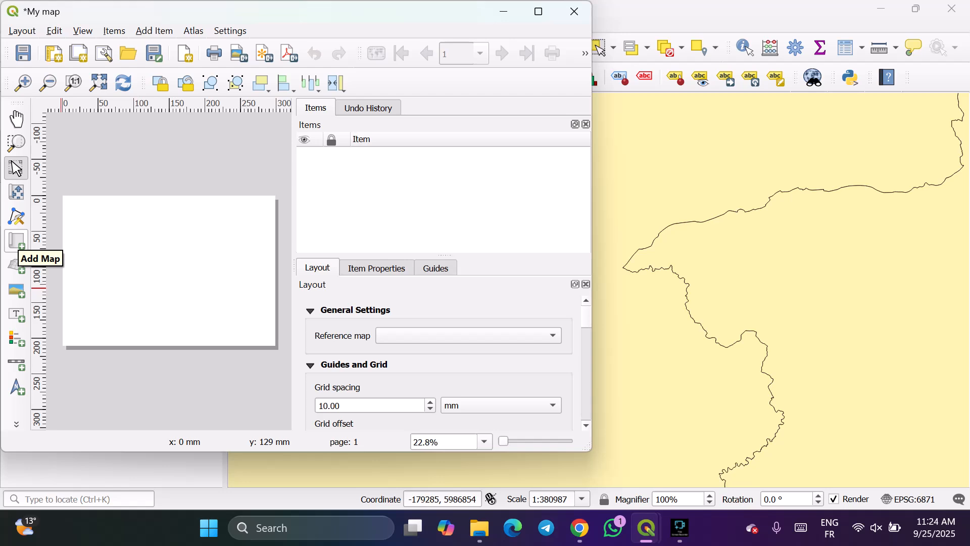
{"action": "left_click", "coordinate": [17, 241]}
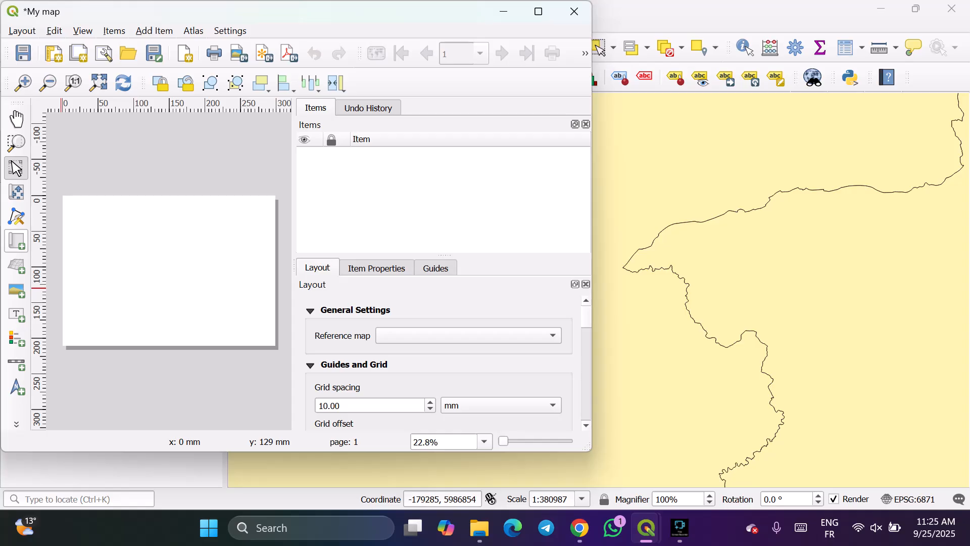
{"action": "key", "text": "ctrl+1"}
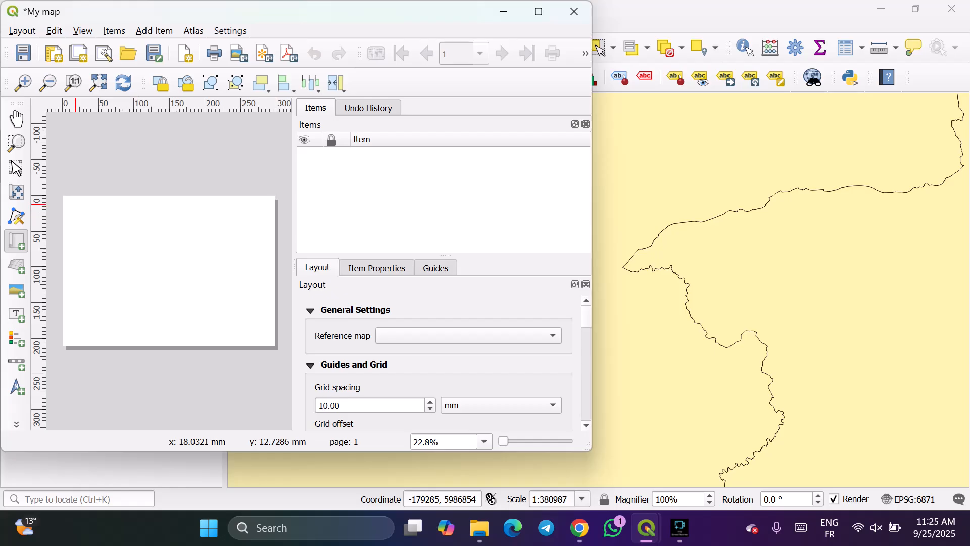
{"action": "left_click", "coordinate": [76, 202]}
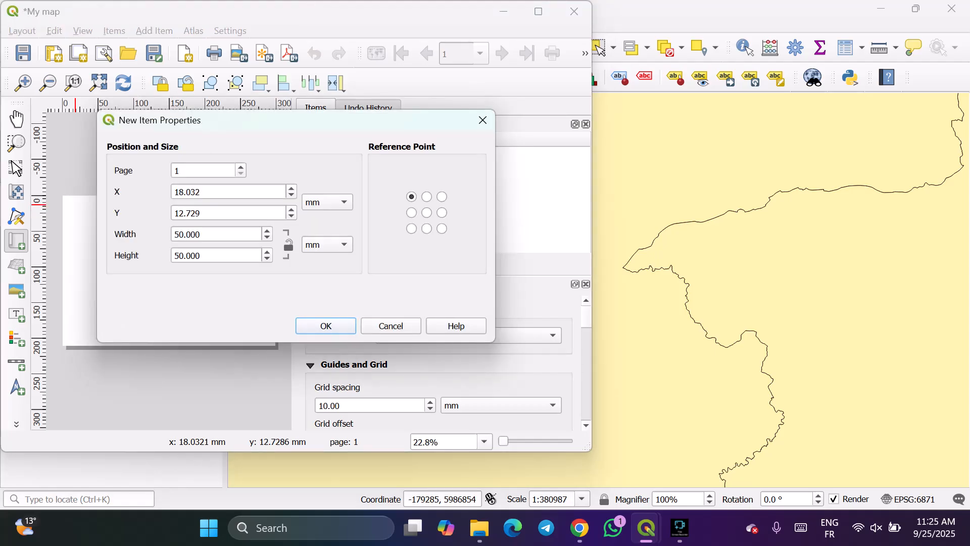
{"action": "left_click", "coordinate": [391, 325]}
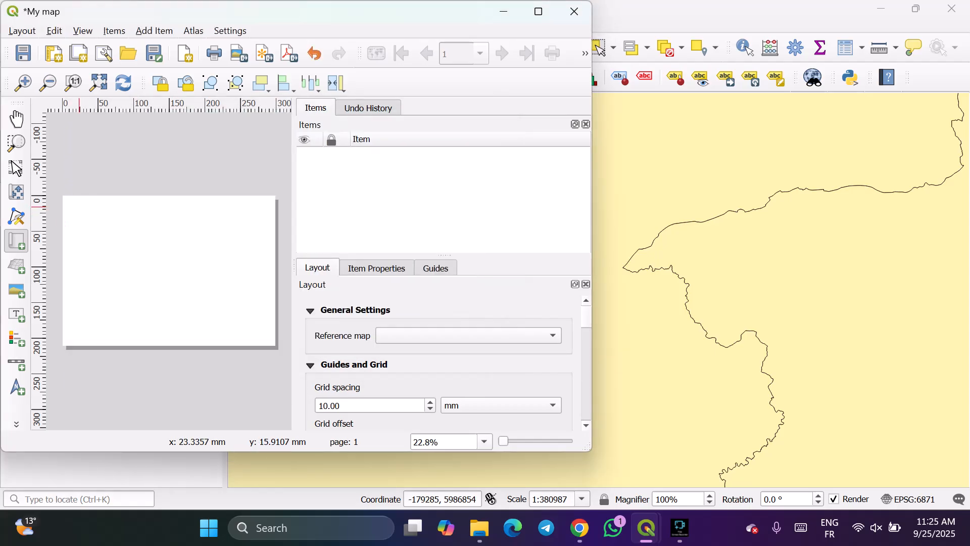
{"action": "left_click_drag", "start_coordinate": [76, 208], "coordinate": [262, 332]}
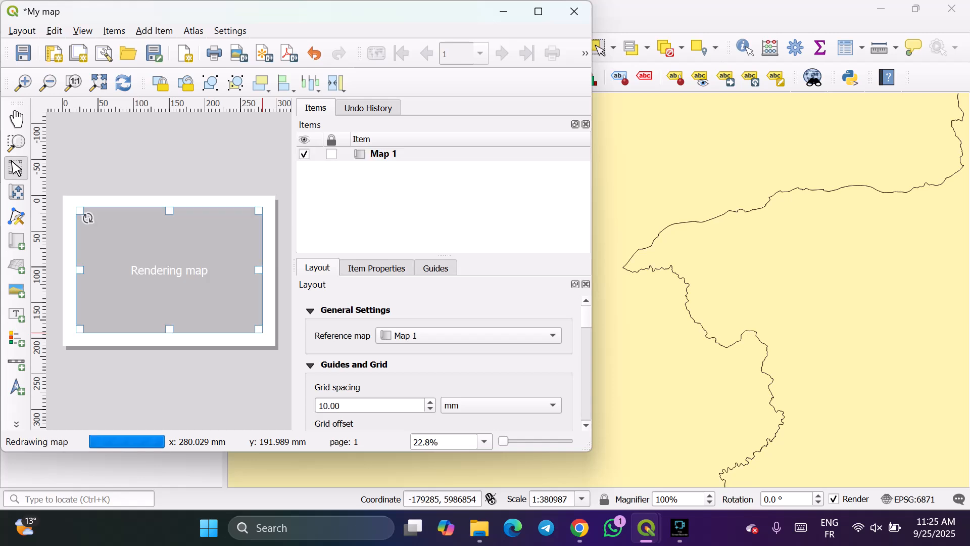
{"action": "key", "text": "ctrl+minus"}
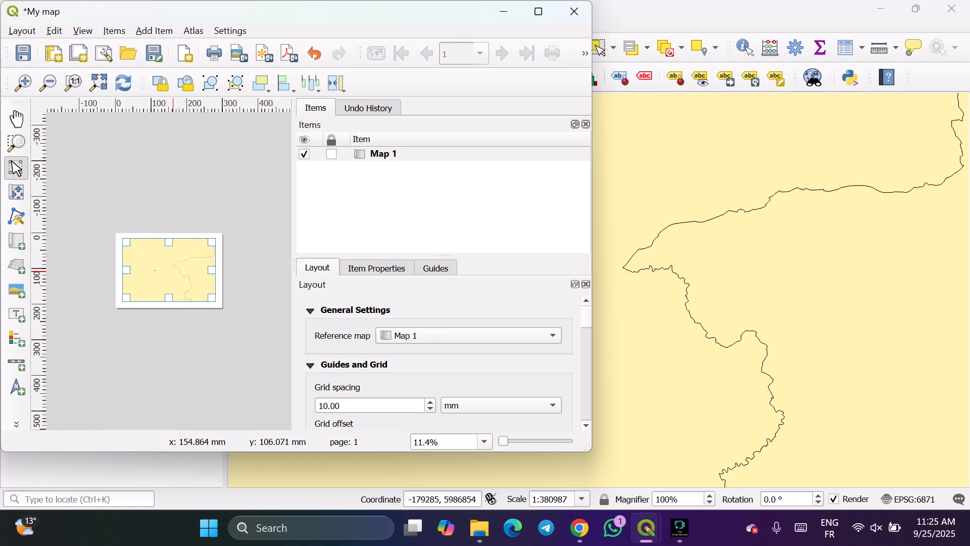
{"action": "key", "text": "ctrl+plus"}
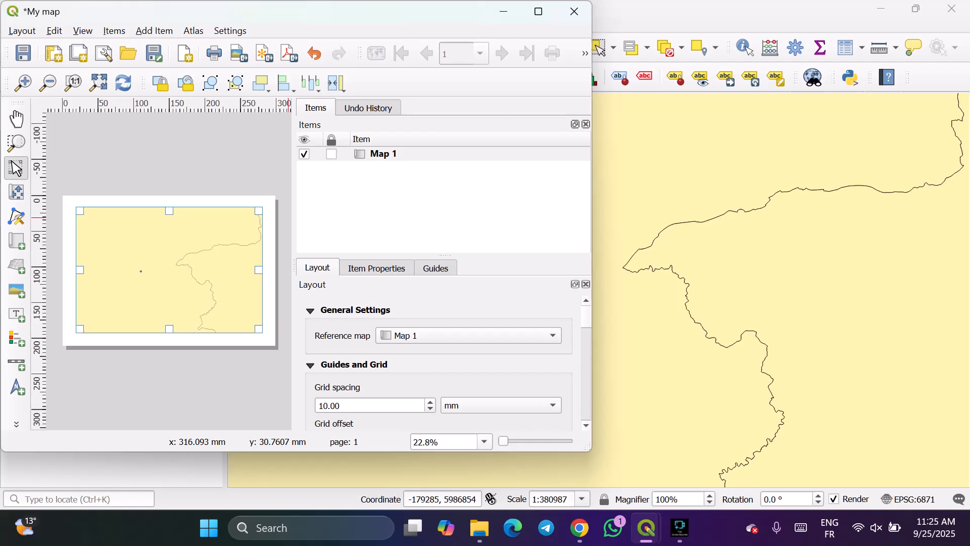
{"action": "left_click", "coordinate": [575, 11]}
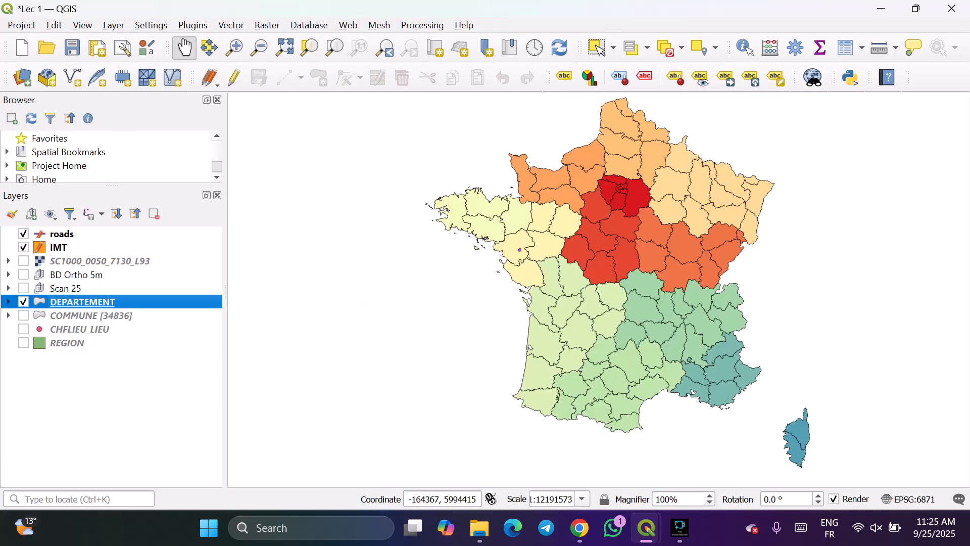
- Create a new print layout titled "my map" and add a map about 265 by 180 mm to its page
{"action": "left_click", "coordinate": [21, 25]}
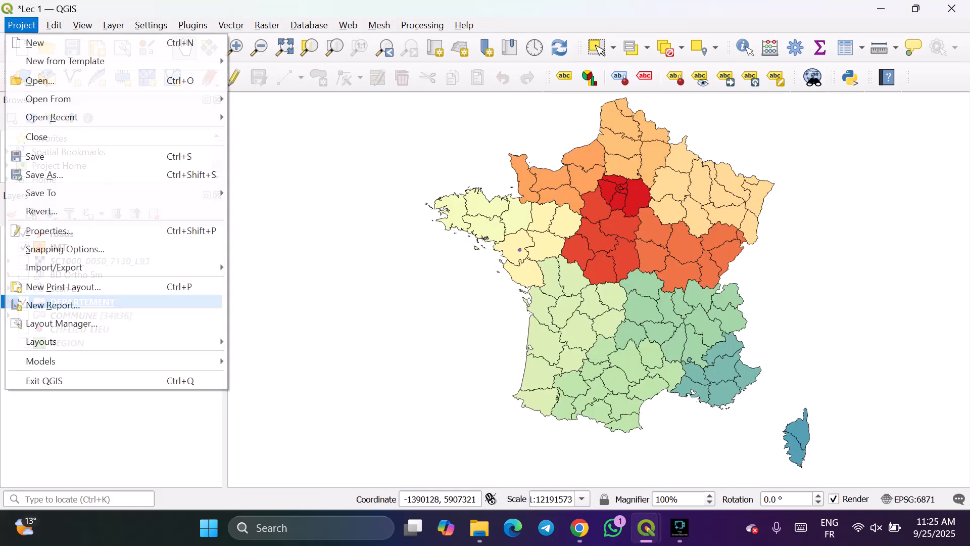
{"action": "left_click", "coordinate": [64, 286]}
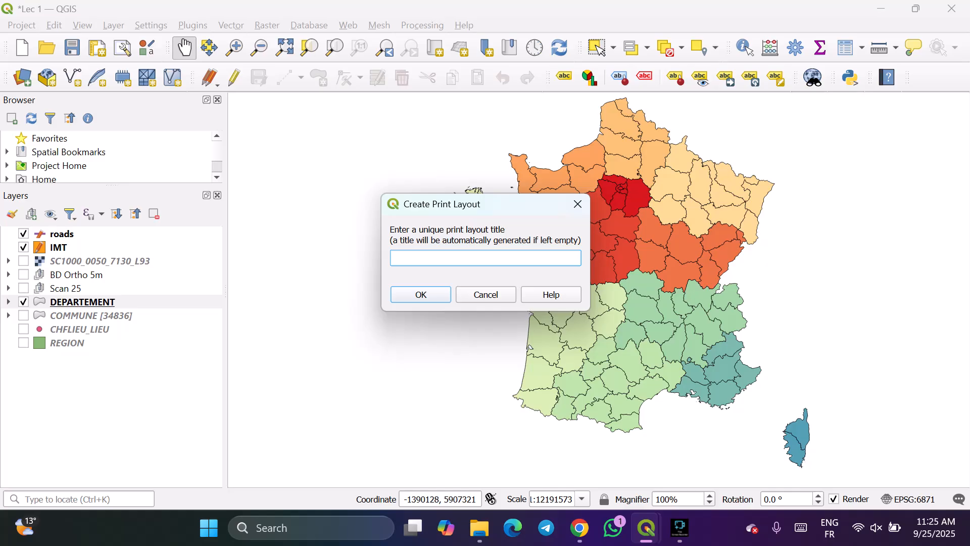
{"action": "type", "text": "my map"}
{"action": "key", "text": "Return"}
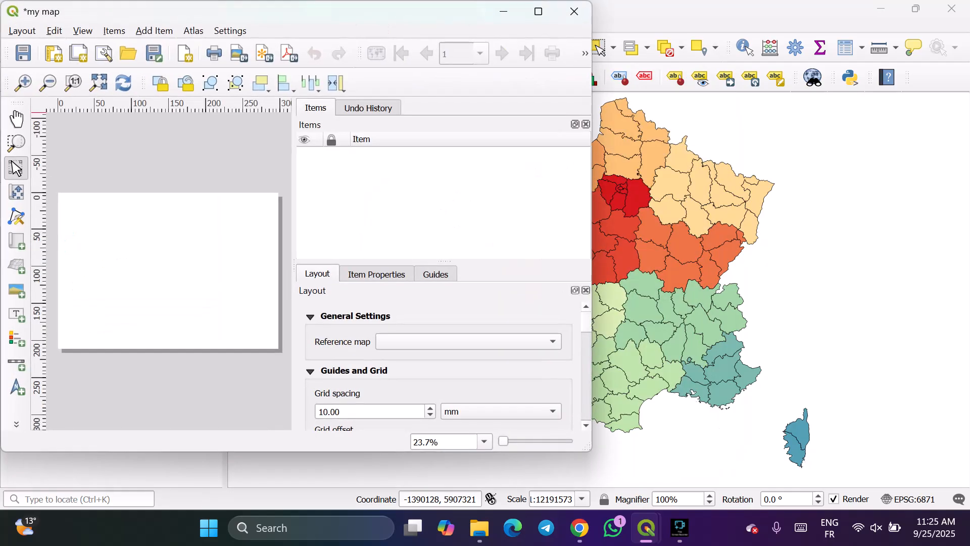
{"action": "left_click", "coordinate": [17, 242]}
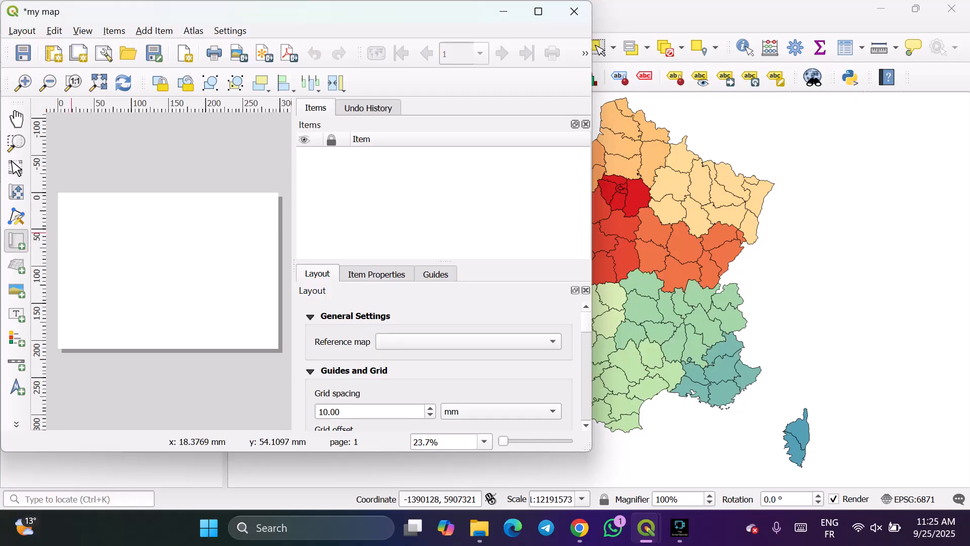
{"action": "left_click_drag", "start_coordinate": [69, 204], "coordinate": [267, 337]}
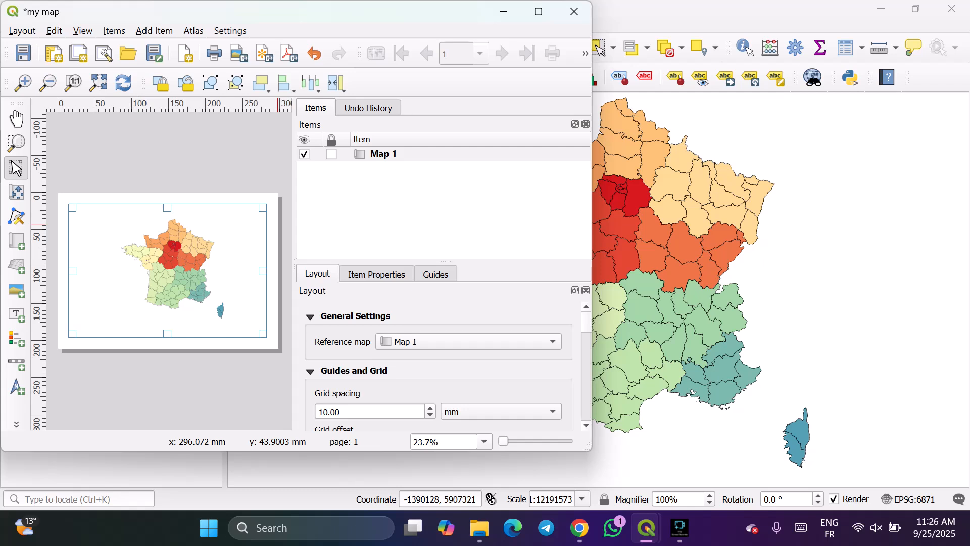
- Add a label about 240 mm wide and 17 mm high across the page above France
{"action": "left_click", "coordinate": [17, 315]}
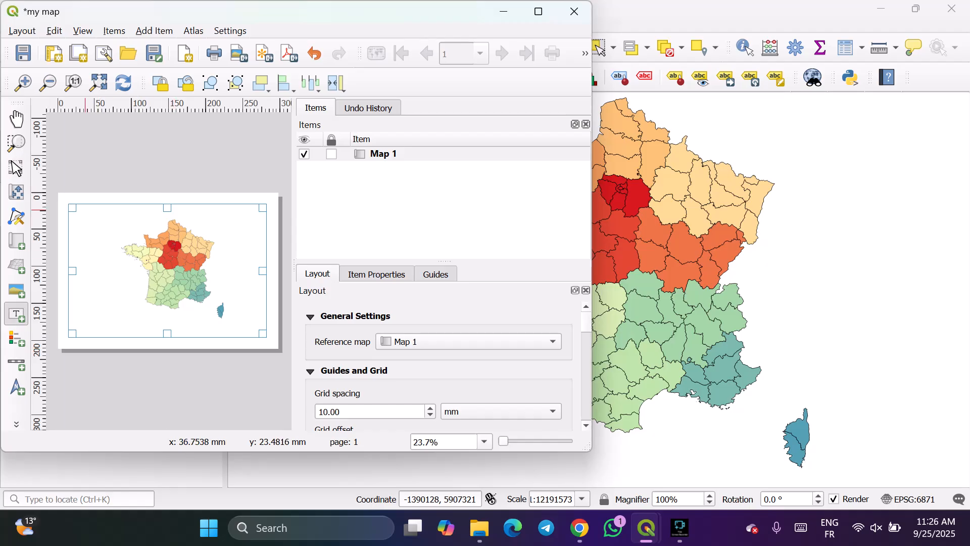
{"action": "left_click", "coordinate": [85, 210]}
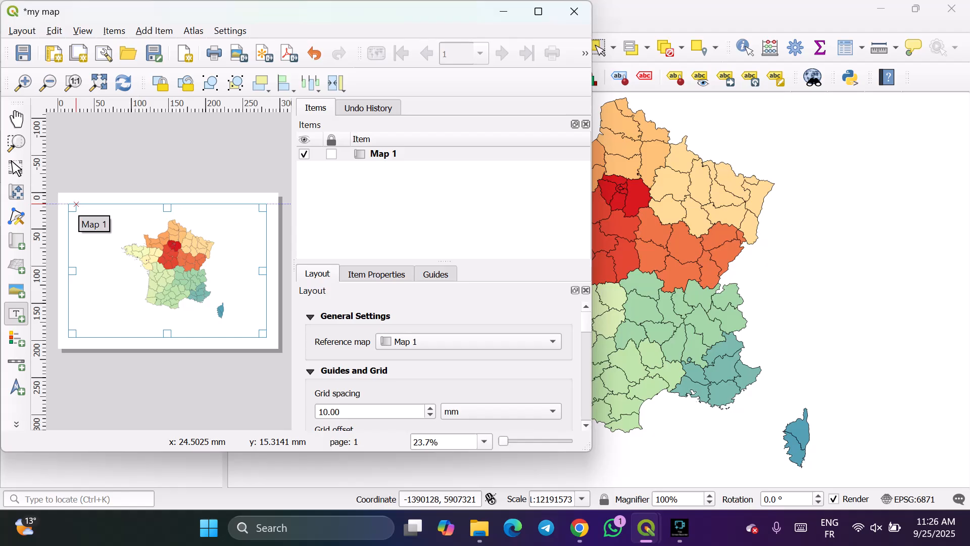
{"action": "left_click_drag", "start_coordinate": [76, 204], "coordinate": [253, 217]}
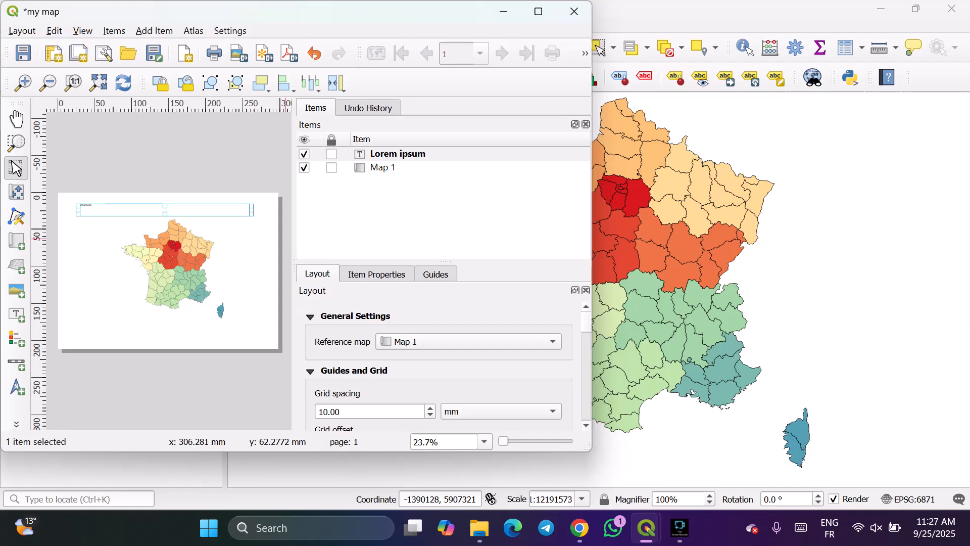
{"action": "left_click_drag", "start_coordinate": [293, 253], "coordinate": [392, 252]}
{"action": "scroll", "coordinate": [149, 223], "scroll_direction": "up", "scroll_amount": 1}
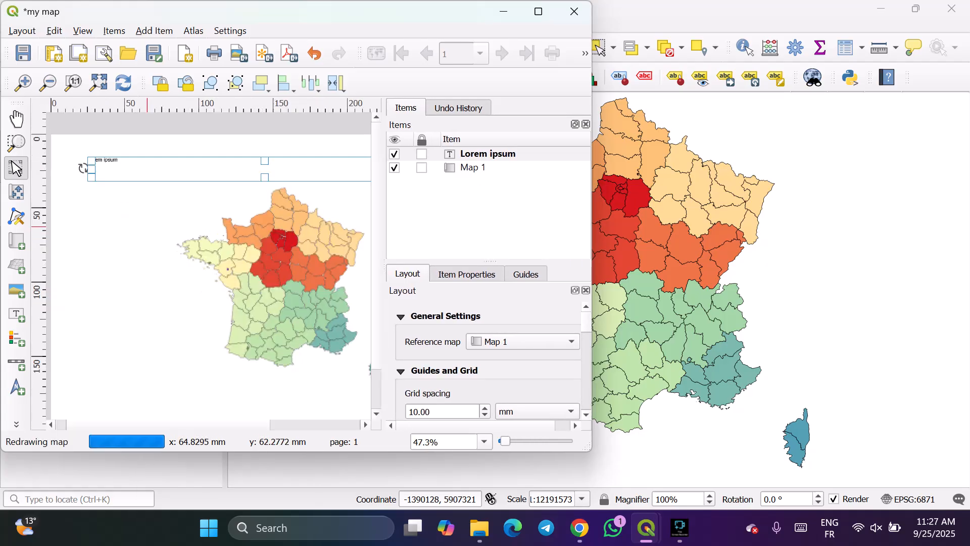
{"action": "scroll", "coordinate": [126, 181], "scroll_direction": "up", "scroll_amount": 1}
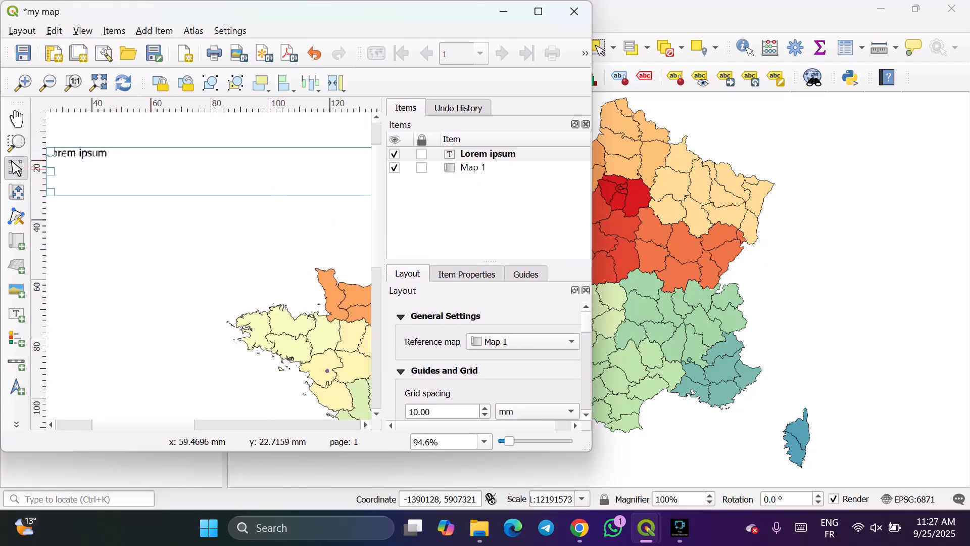
{"action": "scroll", "coordinate": [150, 168], "scroll_direction": "down", "scroll_amount": 1}
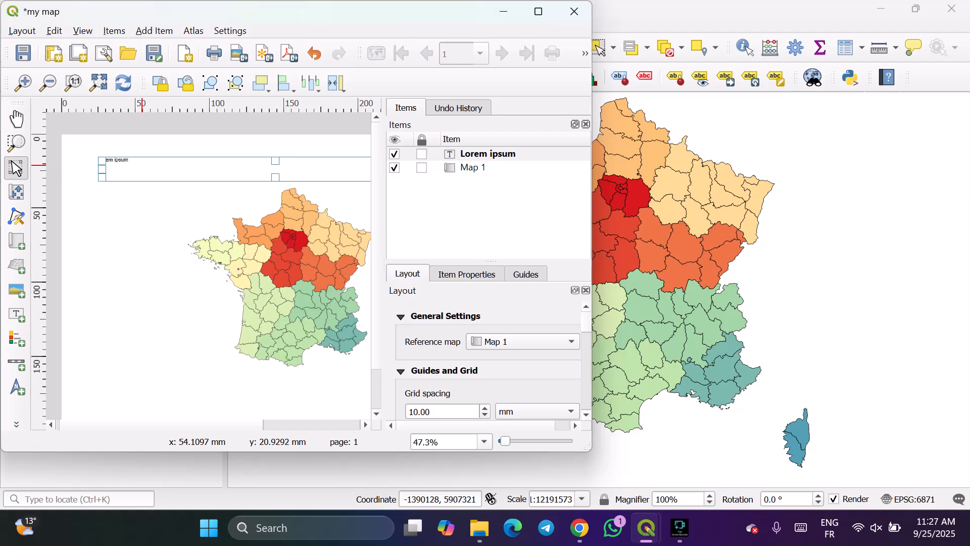
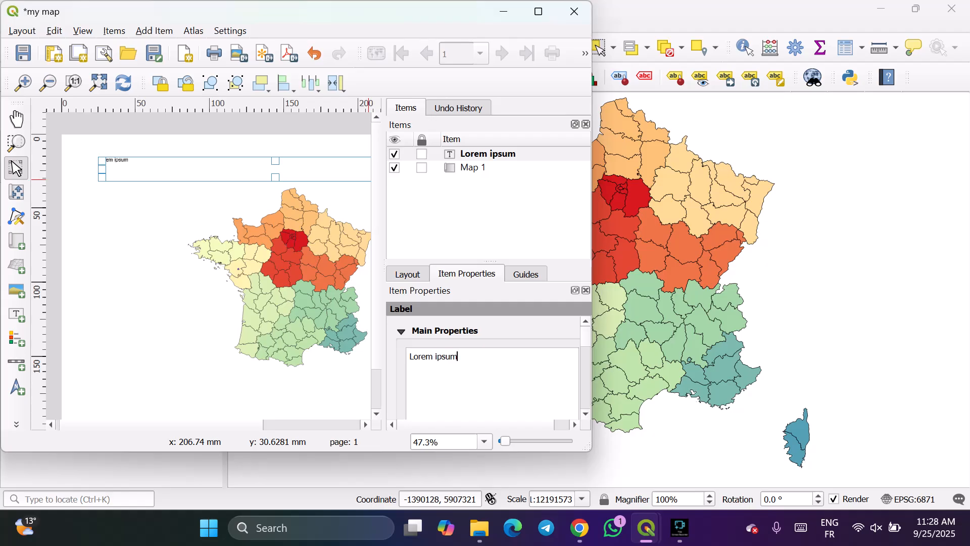
- Replace the label's placeholder text with "my region"
{"action": "key", "text": "BackSpace"}
{"action": "key", "text": "BackSpace"}
{"action": "key", "text": "BackSpace"}
{"action": "key", "text": "BackSpace"}
{"action": "key", "text": "BackSpace"}
{"action": "key", "text": "BackSpace"}
{"action": "key", "text": "BackSpace"}
{"action": "key", "text": "BackSpace"}
{"action": "key", "text": "BackSpace"}
{"action": "key", "text": "BackSpace"}
{"action": "key", "text": "BackSpace"}
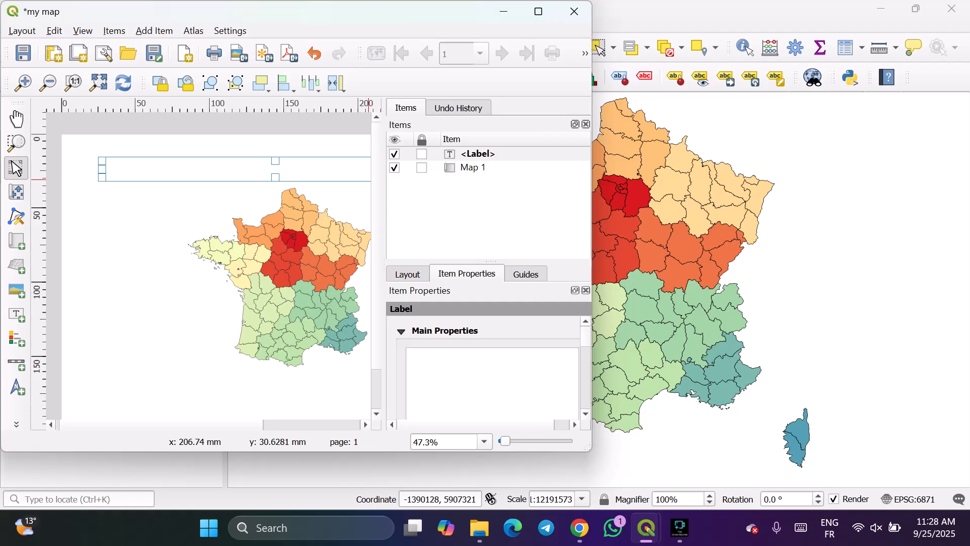
{"action": "type", "text": "mu region"}
{"action": "key", "text": "BackSpace"}
{"action": "key", "text": "BackSpace"}
{"action": "key", "text": "BackSpace"}
{"action": "key", "text": "BackSpace"}
{"action": "key", "text": "BackSpace"}
{"action": "key", "text": "BackSpace"}
{"action": "key", "text": "BackSpace"}
{"action": "key", "text": "BackSpace"}
{"action": "type", "text": "y region"}
- Review the label's remaining item properties, including frame, background and variables, in a wider layout window
{"action": "left_click", "coordinate": [526, 274]}
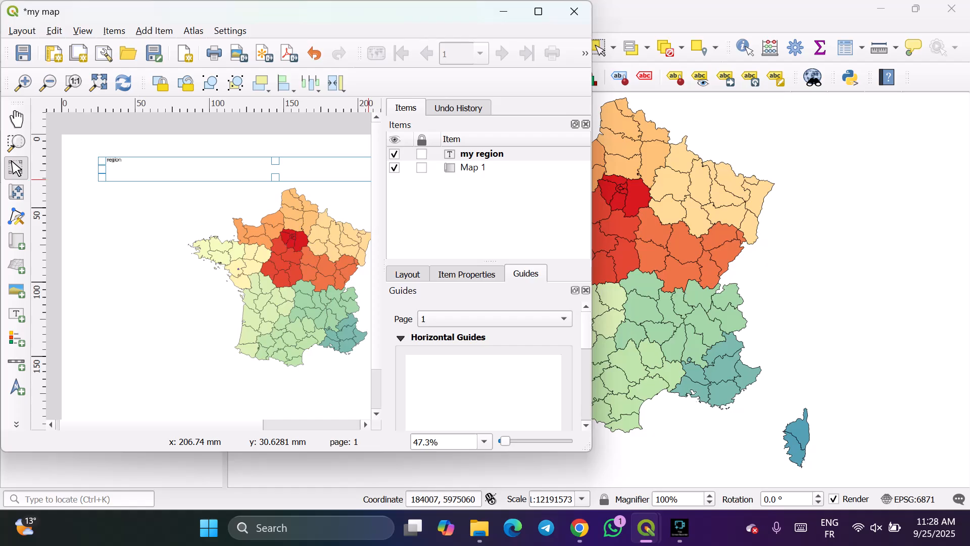
{"action": "left_click", "coordinate": [467, 274]}
{"action": "scroll", "coordinate": [488, 367], "scroll_direction": "down", "scroll_amount": 5}
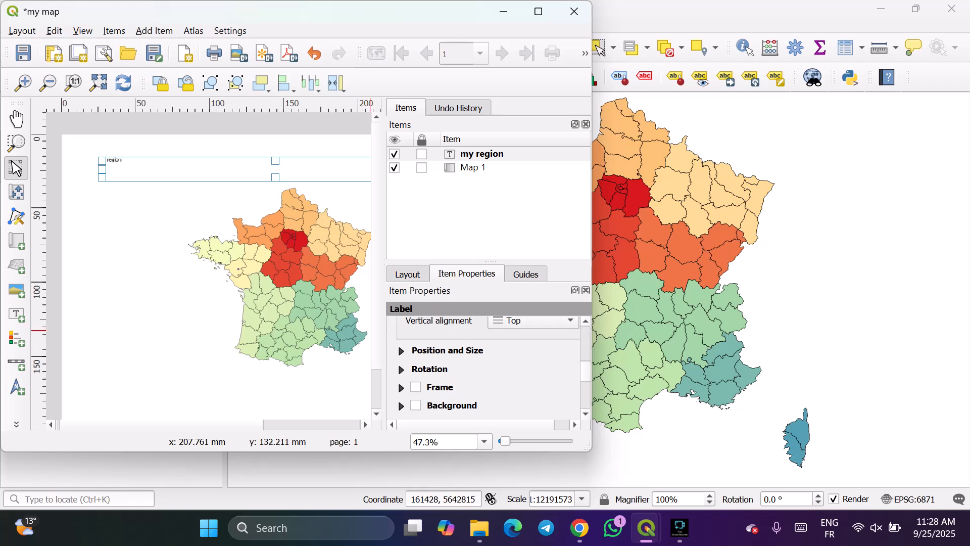
{"action": "left_click_drag", "start_coordinate": [591, 336], "coordinate": [751, 336]}
{"action": "scroll", "coordinate": [642, 369], "scroll_direction": "down", "scroll_amount": 5}
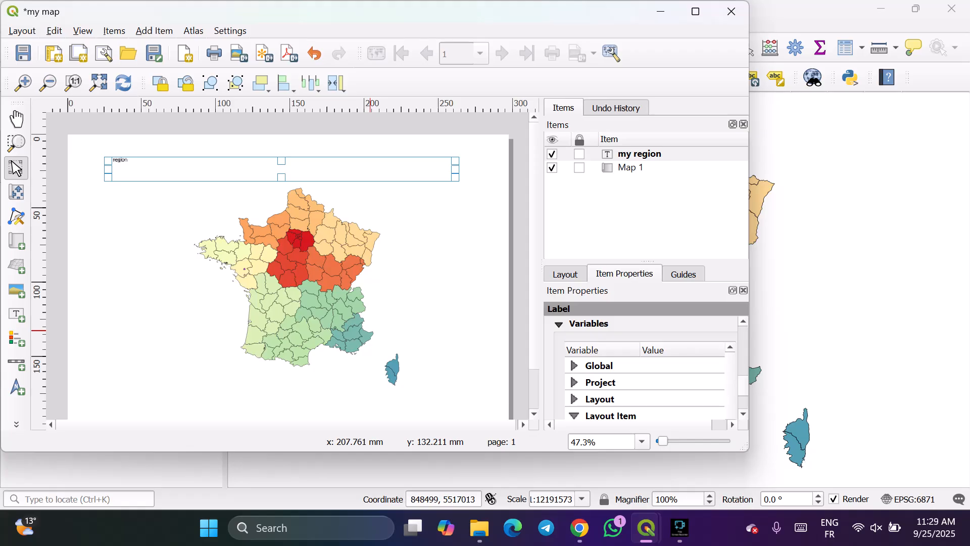
{"action": "scroll", "coordinate": [646, 368], "scroll_direction": "up", "scroll_amount": 3}
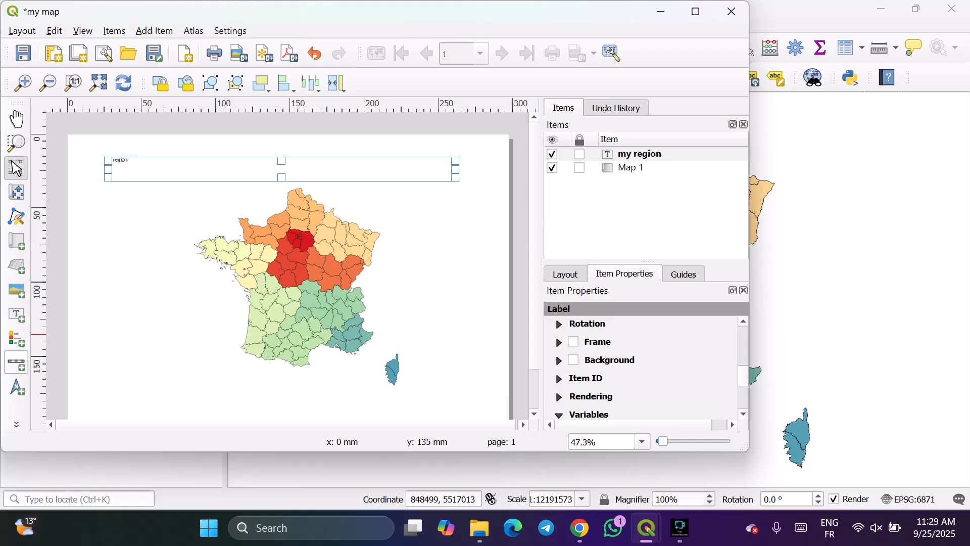
- Add a scale bar in the lower-left corner of the layout page
{"action": "left_click", "coordinate": [16, 363]}
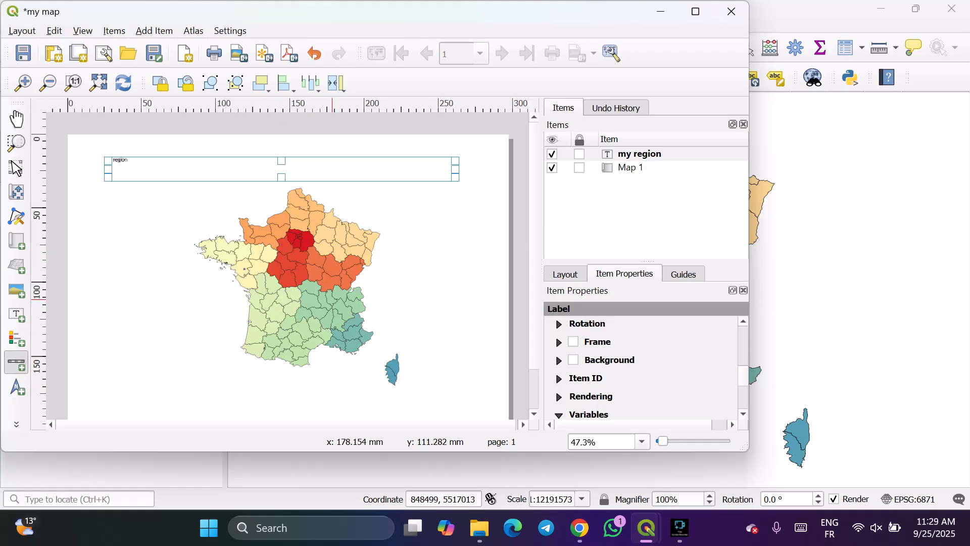
{"action": "key", "text": "ctrl+minus"}
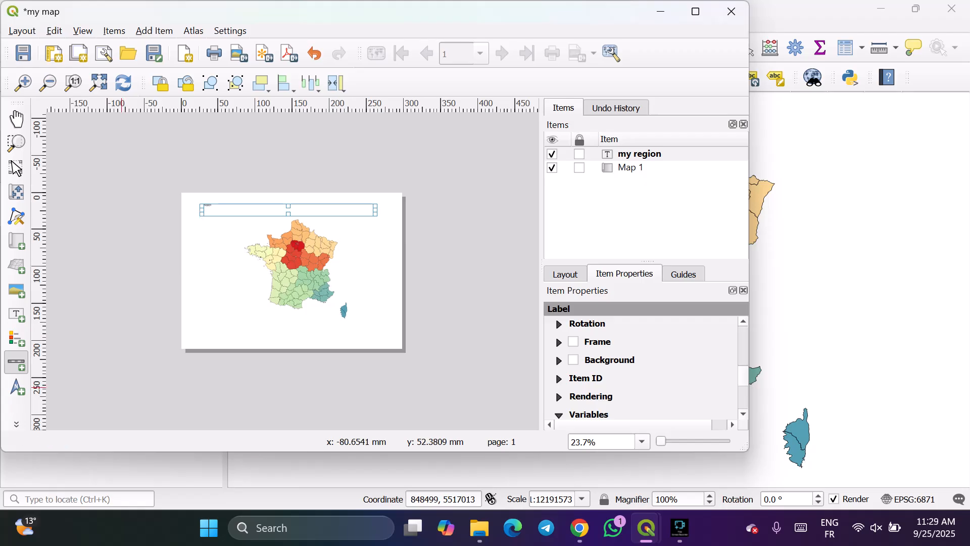
{"action": "left_click_drag", "start_coordinate": [196, 338], "coordinate": [245, 332]}
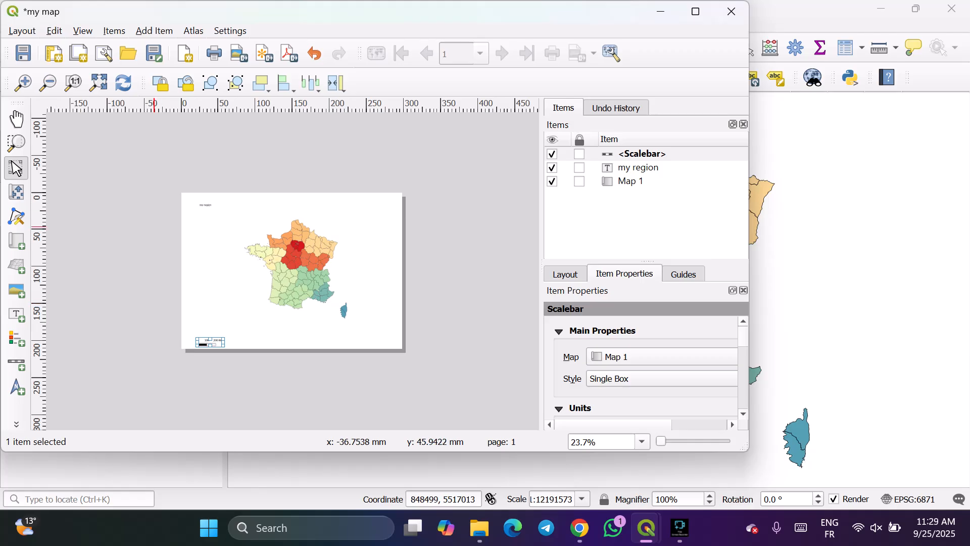
- Add a north arrow in the upper-right corner of the page and enlarge it to about 30 by 34 mm
{"action": "left_click", "coordinate": [16, 388]}
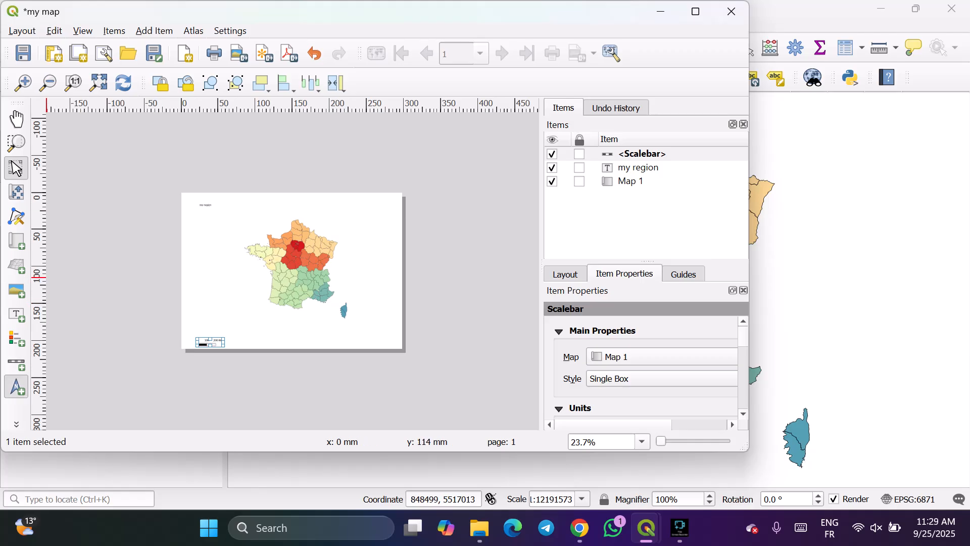
{"action": "left_click_drag", "start_coordinate": [373, 217], "coordinate": [384, 226]}
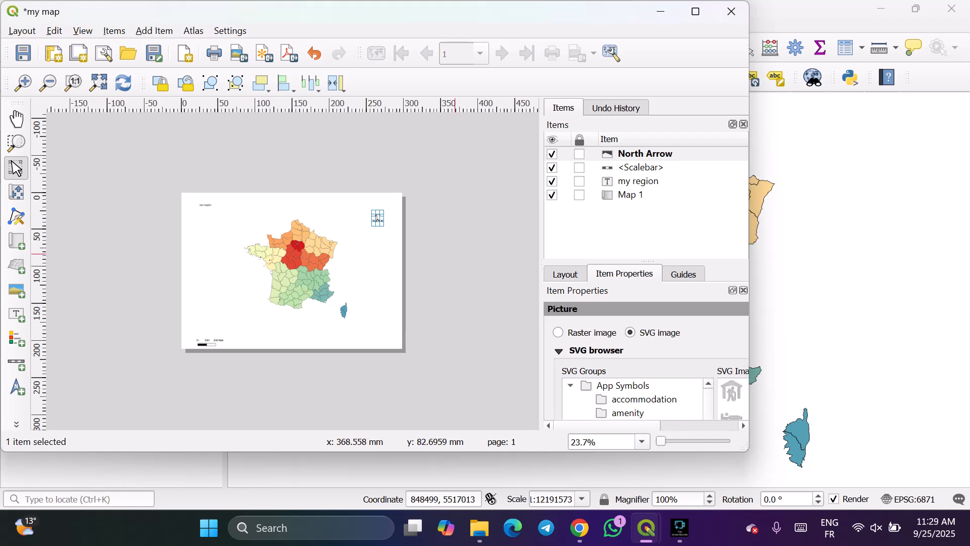
{"action": "scroll", "coordinate": [378, 231], "scroll_direction": "up", "scroll_amount": 1}
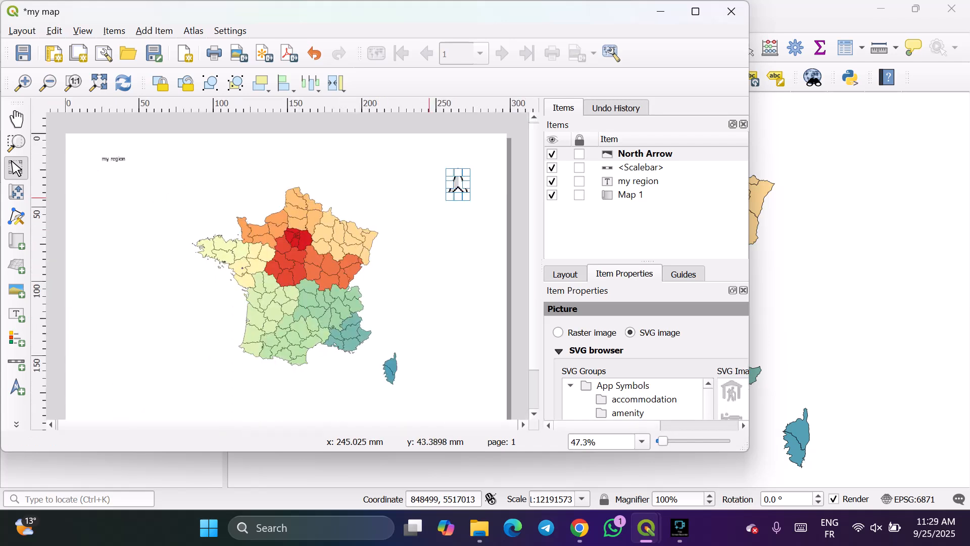
{"action": "left_click_drag", "start_coordinate": [458, 201], "coordinate": [456, 204]}
{"action": "scroll", "coordinate": [433, 213], "scroll_direction": "down", "scroll_amount": 1}
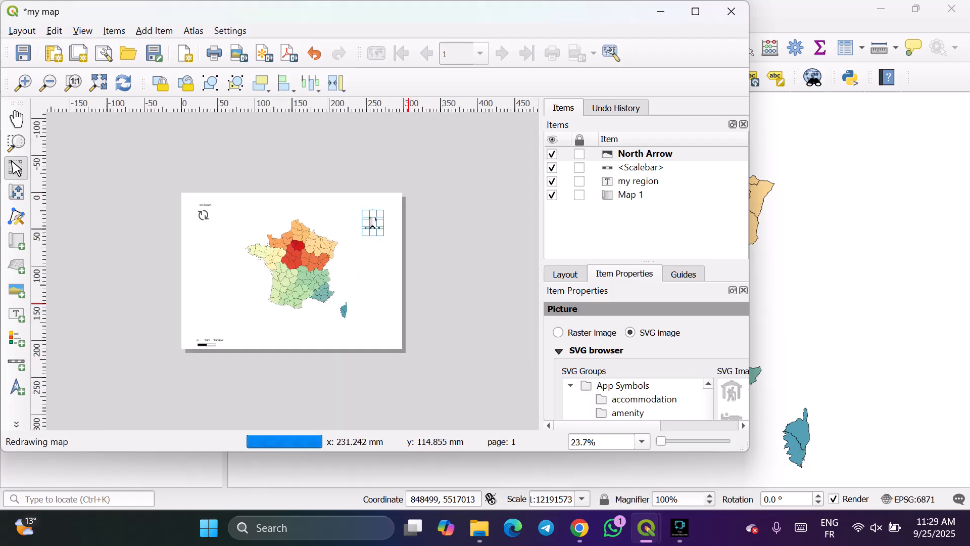
- Move the scale bar slightly upward near the lower-left corner of the layout page
{"action": "left_click", "coordinate": [210, 342]}
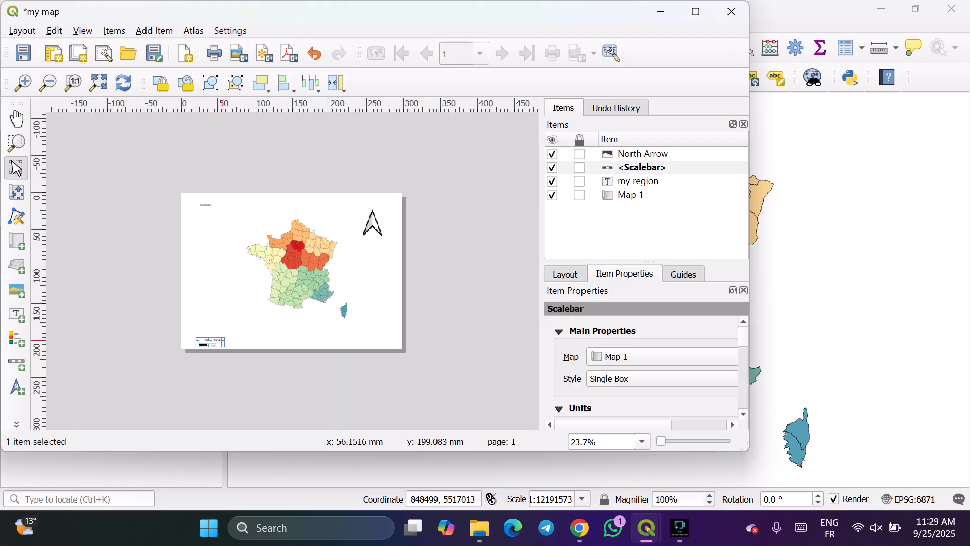
{"action": "left_click_drag", "start_coordinate": [224, 341], "coordinate": [242, 329]}
- Review the "my region" label's appearance settings and its font, style, size, color and opacity options
{"action": "left_click", "coordinate": [207, 205]}
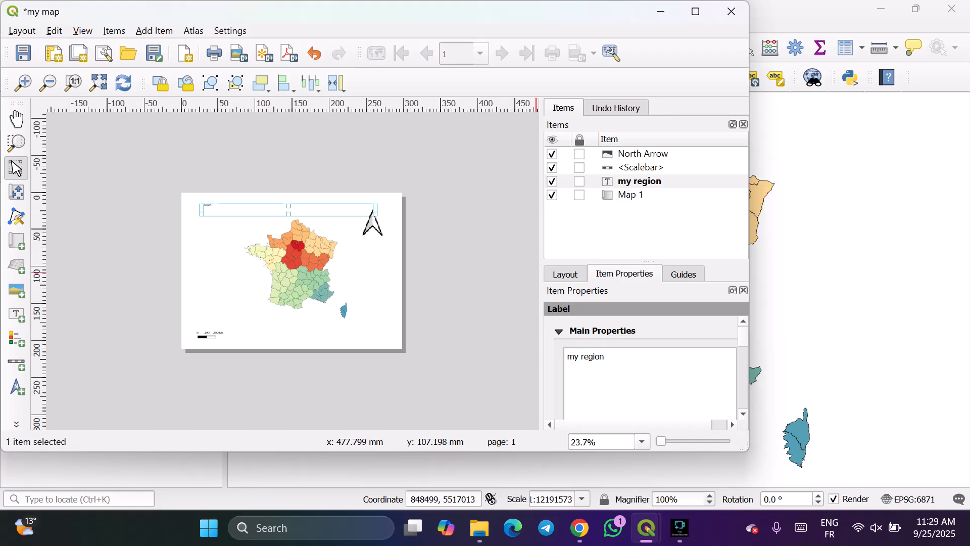
{"action": "key", "text": "ctrl+a"}
{"action": "scroll", "coordinate": [641, 368], "scroll_direction": "down", "scroll_amount": 5}
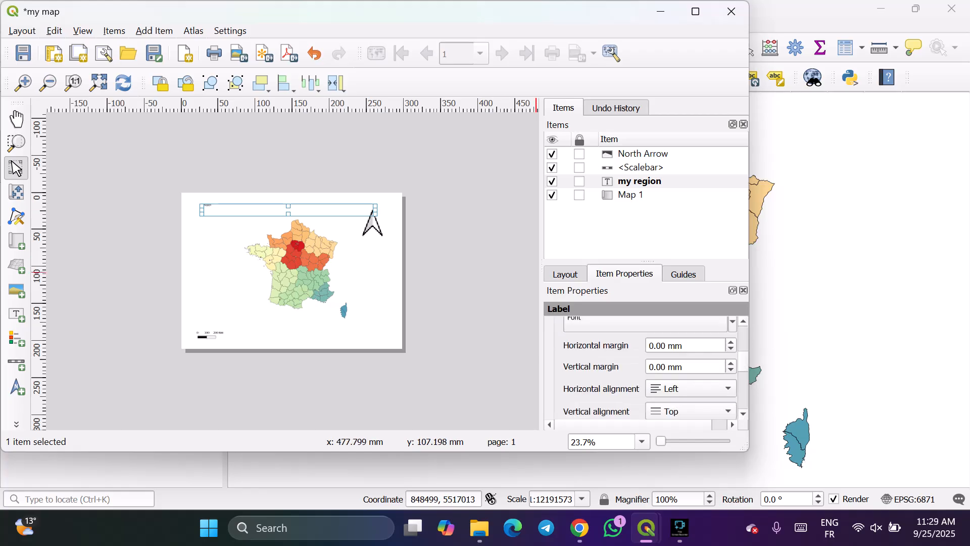
{"action": "scroll", "coordinate": [687, 366], "scroll_direction": "up", "scroll_amount": 1}
{"action": "scroll", "coordinate": [641, 368], "scroll_direction": "up", "scroll_amount": 2}
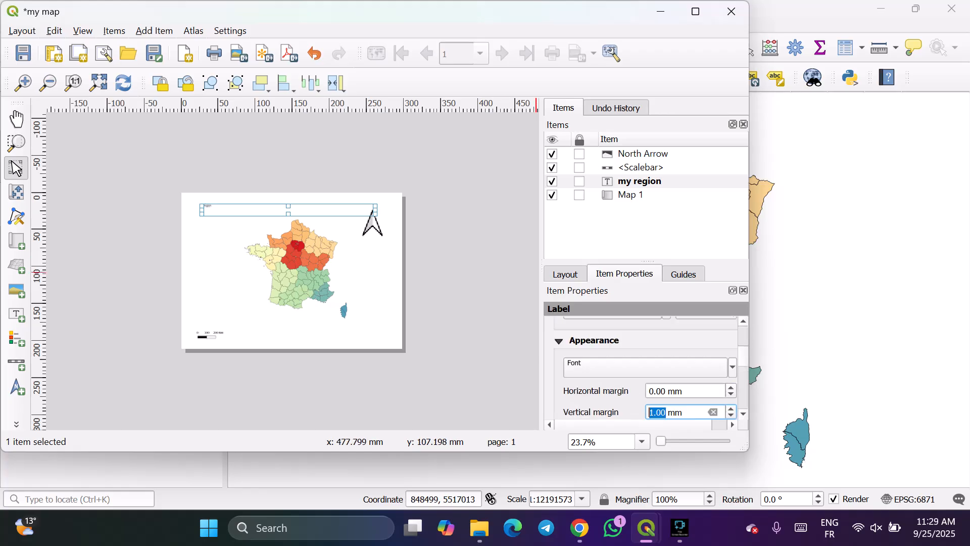
{"action": "scroll", "coordinate": [641, 369], "scroll_direction": "down", "scroll_amount": 3}
{"action": "scroll", "coordinate": [641, 368], "scroll_direction": "up", "scroll_amount": 3}
{"action": "left_click", "coordinate": [641, 367]}
{"action": "scroll", "coordinate": [612, 376], "scroll_direction": "down", "scroll_amount": 1}
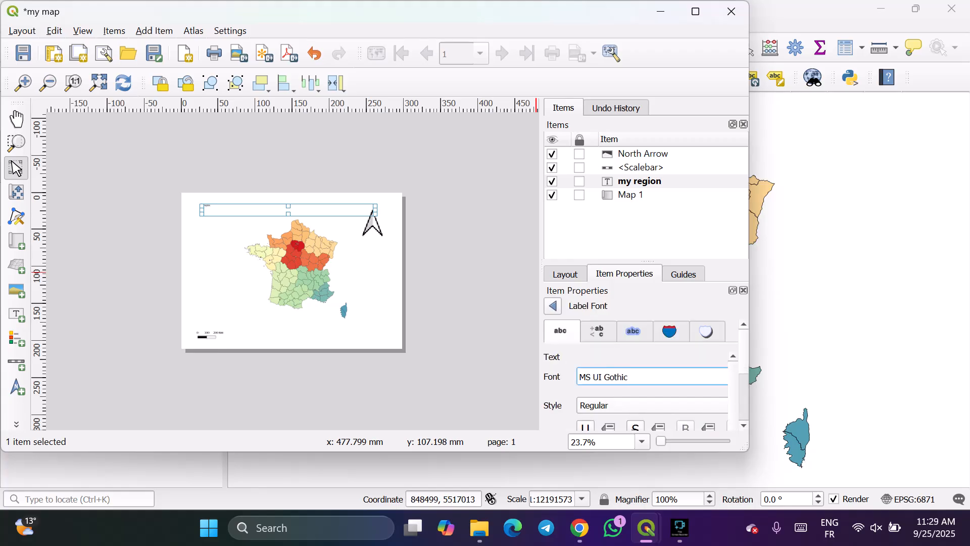
{"action": "scroll", "coordinate": [612, 377], "scroll_direction": "down", "scroll_amount": 5}
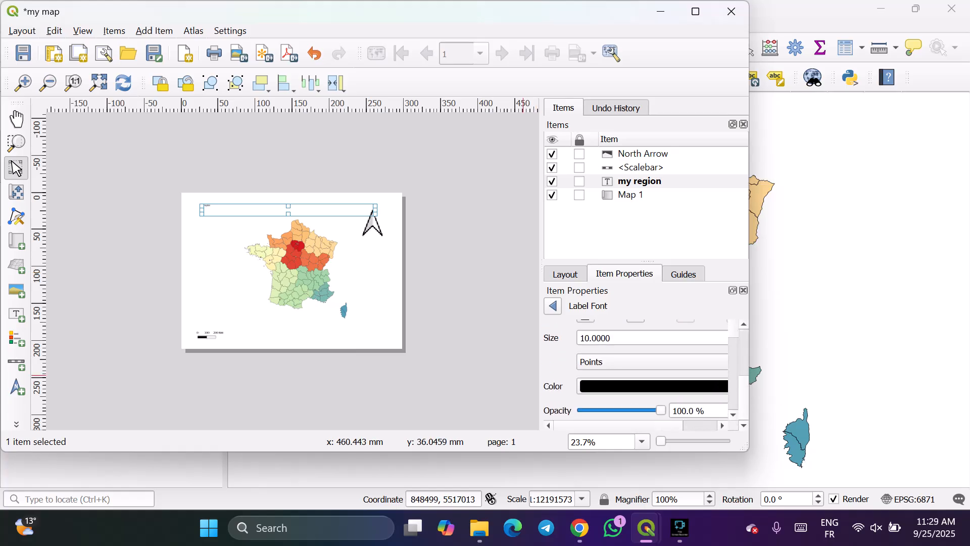
{"action": "left_click", "coordinate": [405, 297]}
{"action": "scroll", "coordinate": [297, 302], "scroll_direction": "up", "scroll_amount": 1}
{"action": "scroll", "coordinate": [482, 322], "scroll_direction": "up", "scroll_amount": 1}
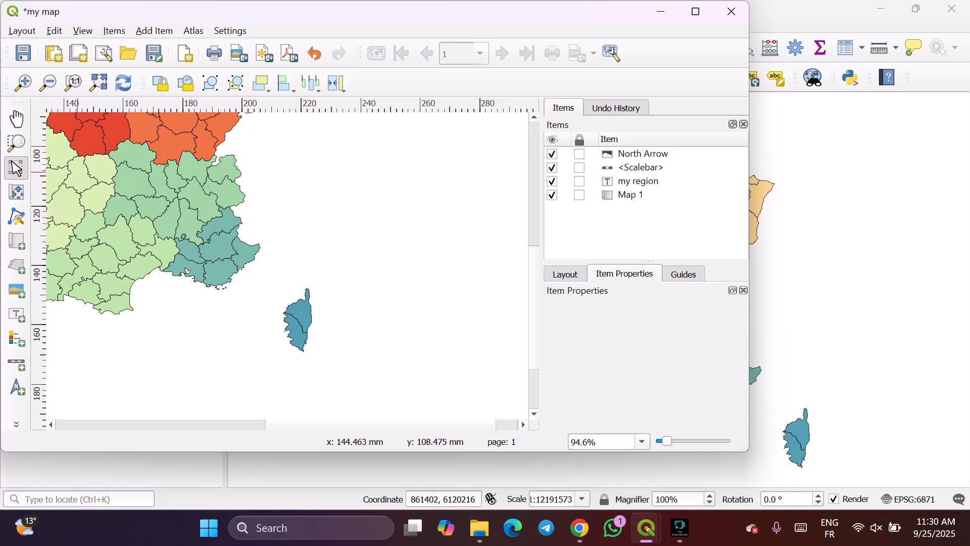
{"action": "scroll", "coordinate": [370, 183], "scroll_direction": "down", "scroll_amount": 1}
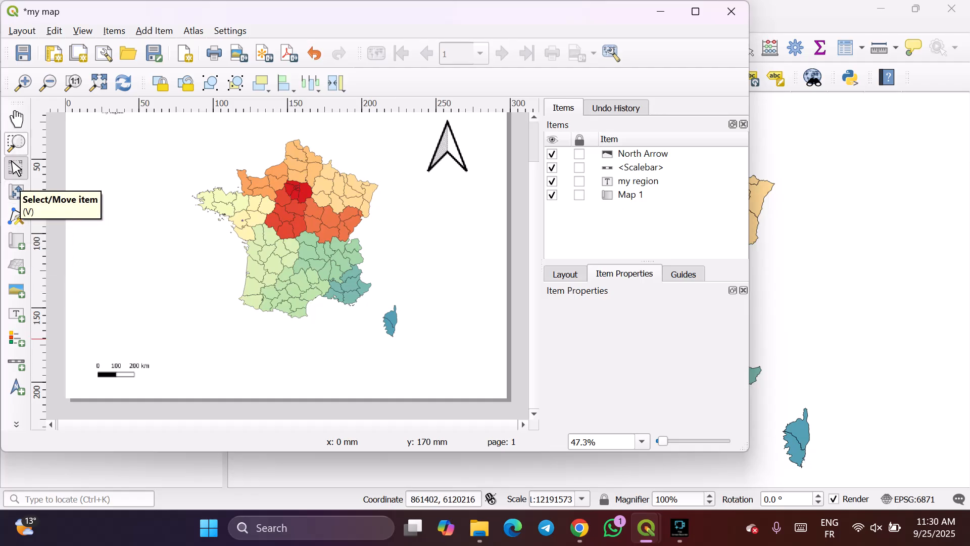
{"action": "key", "text": "ctrl+minus"}
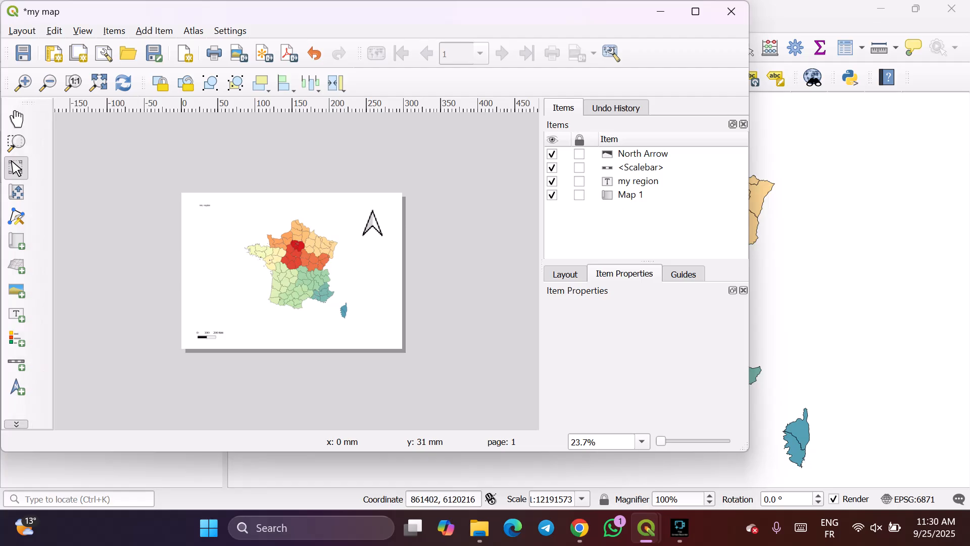
- Draw a small rectangle shape on the page west of France and place it below Map 1 in the item order
{"action": "left_click", "coordinate": [16, 424]}
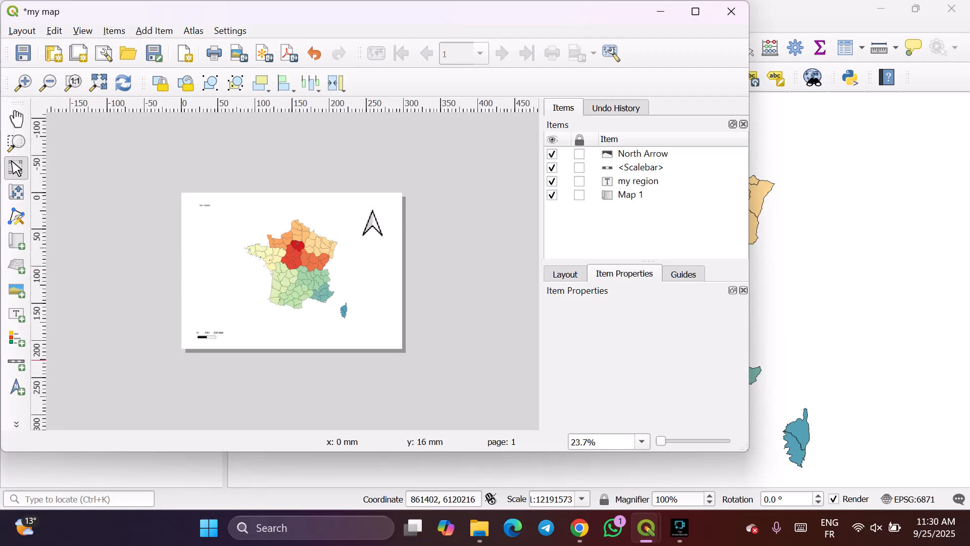
{"action": "left_click_drag", "start_coordinate": [94, 451], "coordinate": [94, 483]}
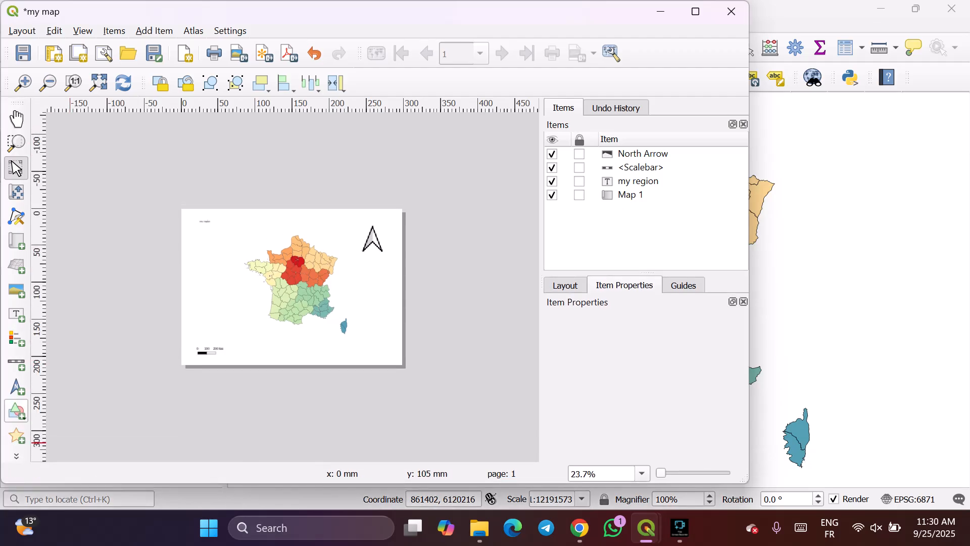
{"action": "left_click", "coordinate": [17, 411]}
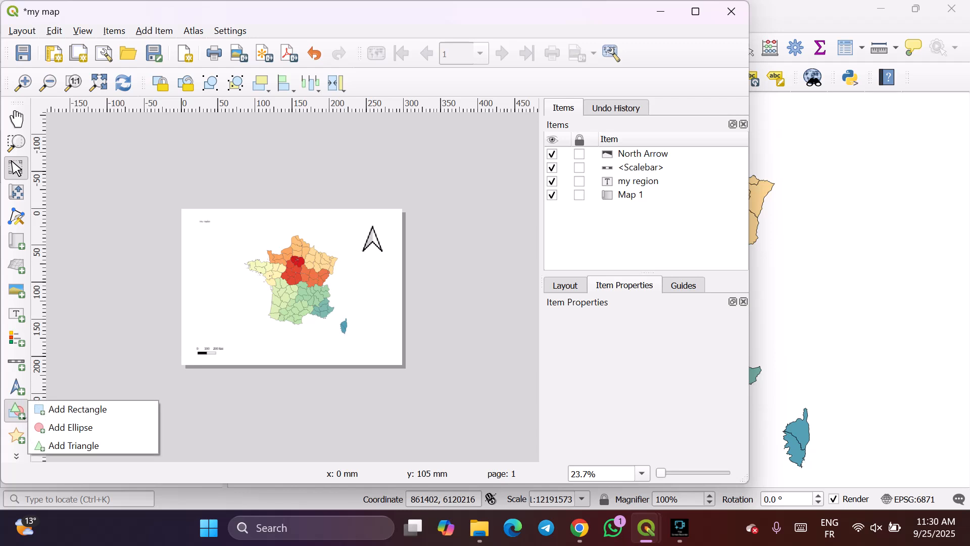
{"action": "mouse_move", "coordinate": [206, 284]}
{"action": "left_mouse_down"}
{"action": "mouse_move", "coordinate": [233, 297]}
{"action": "mouse_move", "coordinate": [210, 284]}
{"action": "left_mouse_up"}
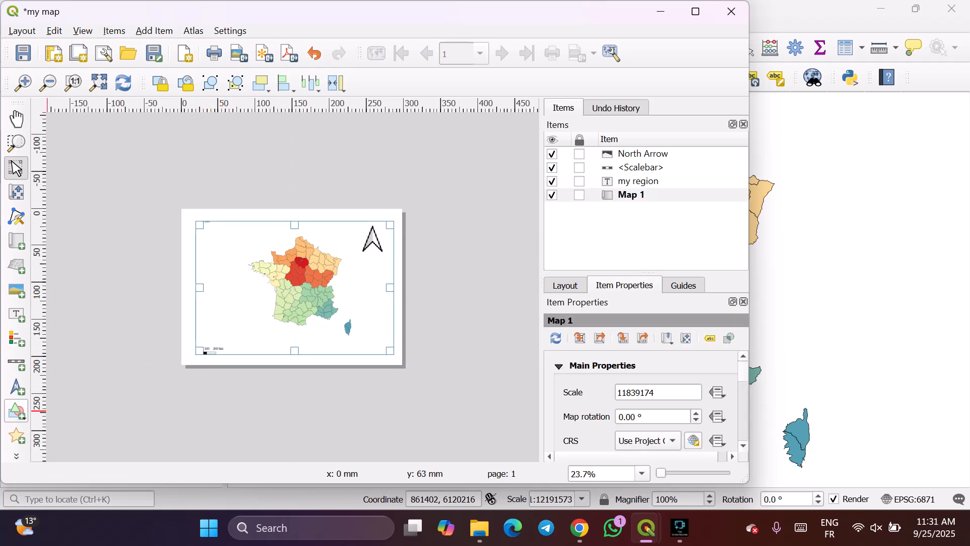
{"action": "left_click", "coordinate": [17, 411]}
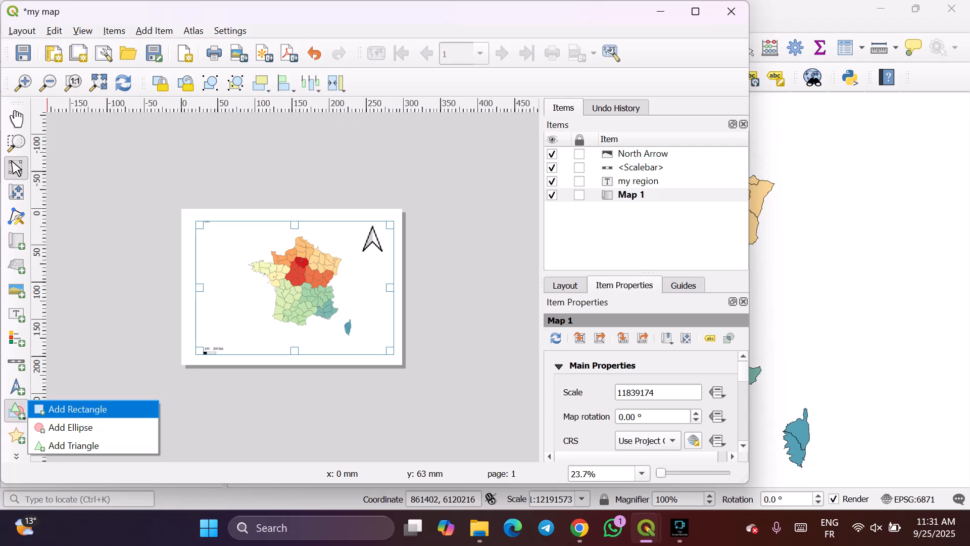
{"action": "left_click", "coordinate": [75, 410]}
{"action": "left_click_drag", "start_coordinate": [220, 292], "coordinate": [251, 314]}
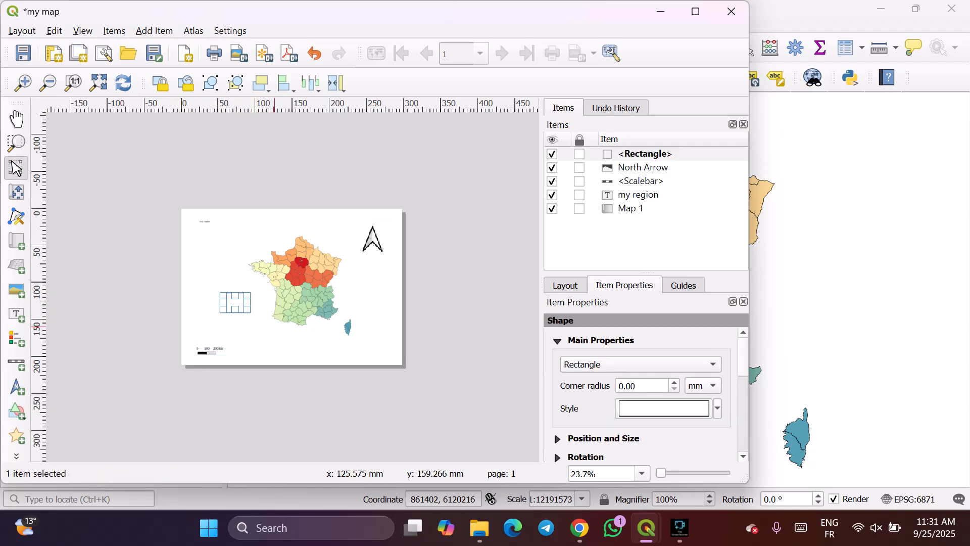
{"action": "left_click_drag", "start_coordinate": [639, 154], "coordinate": [634, 223]}
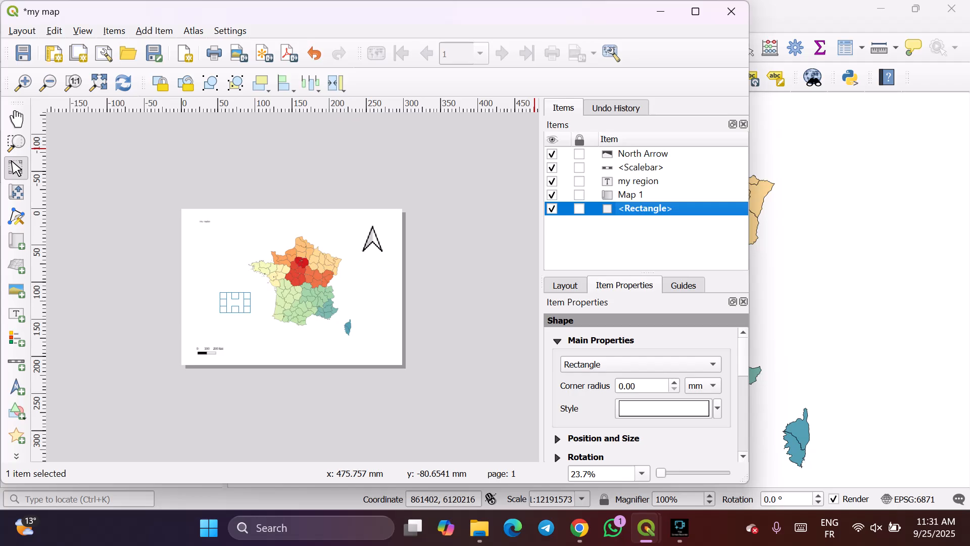
- Add a small picture item on the page below the title label, west of northern France
{"action": "left_click", "coordinate": [22, 31]}
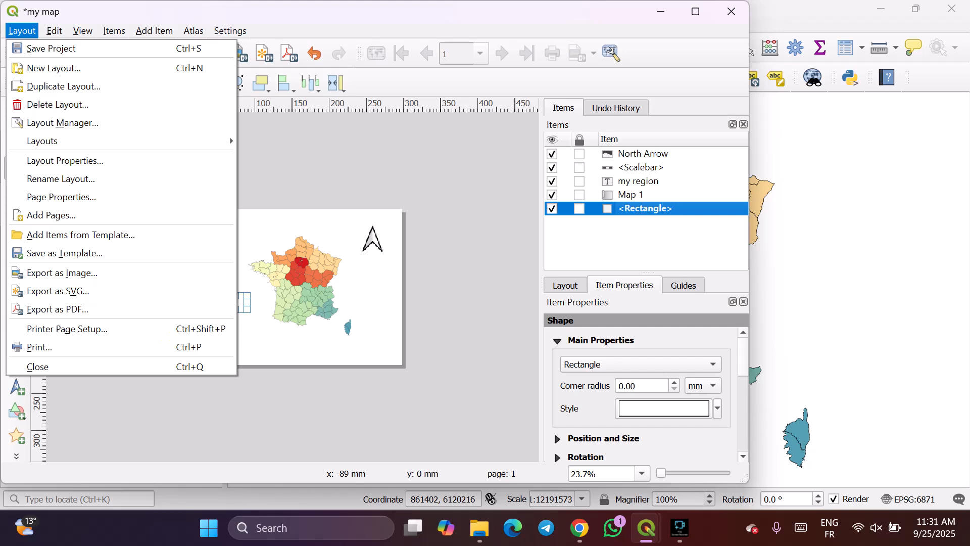
{"action": "left_click", "coordinate": [239, 226]}
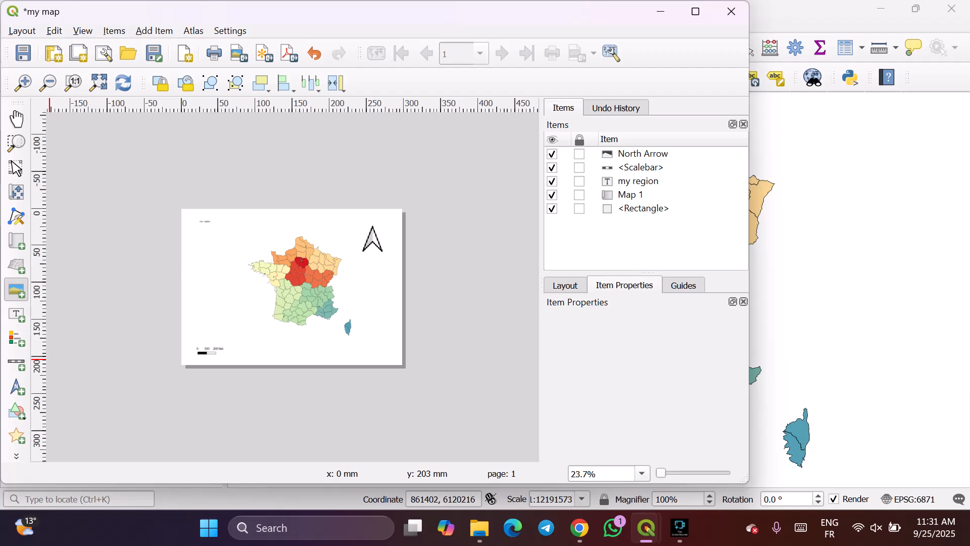
{"action": "left_click_drag", "start_coordinate": [200, 246], "coordinate": [234, 260]}
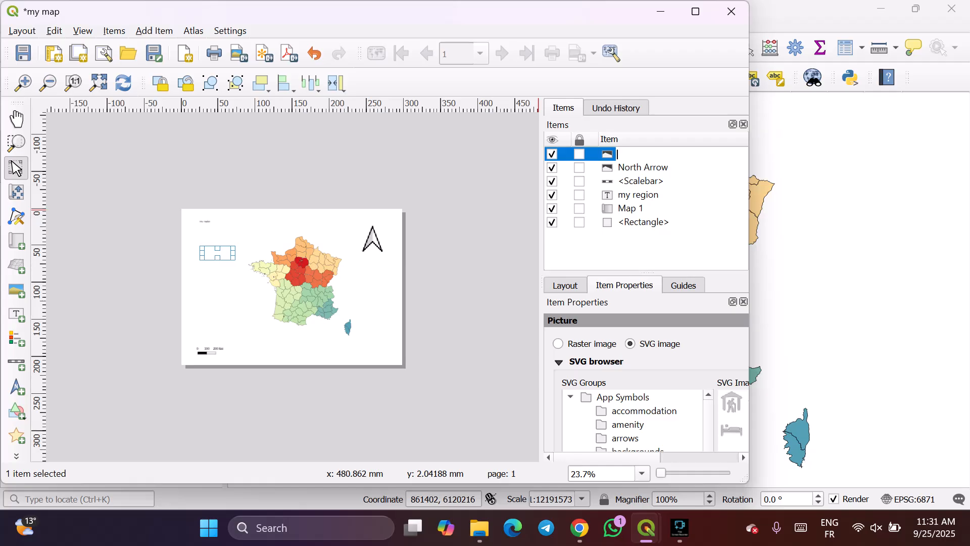
{"action": "key", "text": "Return"}
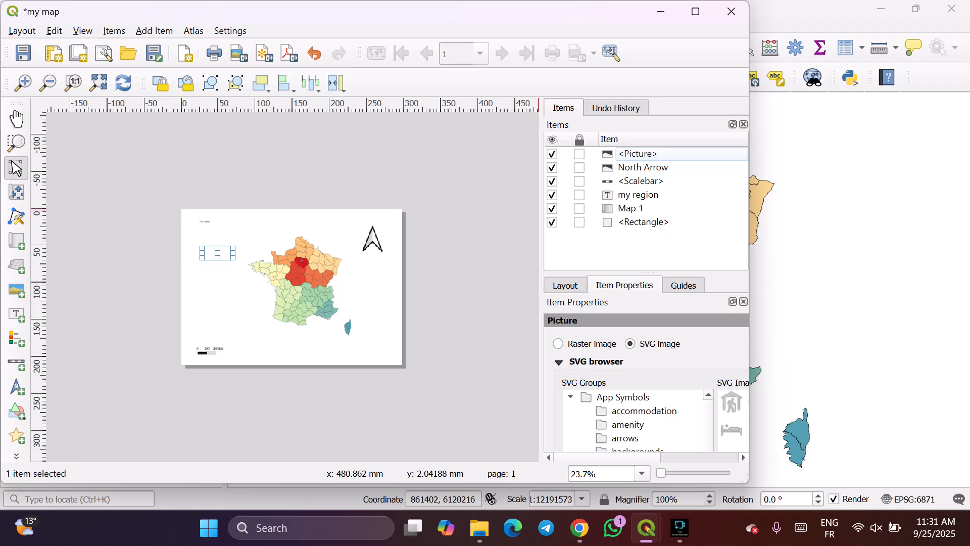
- Switch to Chrome and search Google for "imt image" in a new browser tab
{"action": "left_click", "coordinate": [580, 528]}
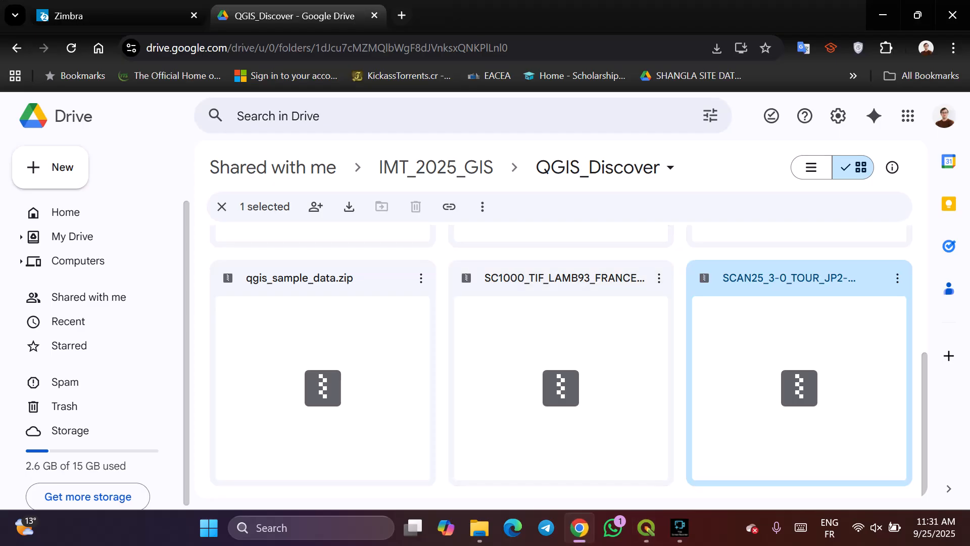
{"action": "key", "text": "ctrl+t"}
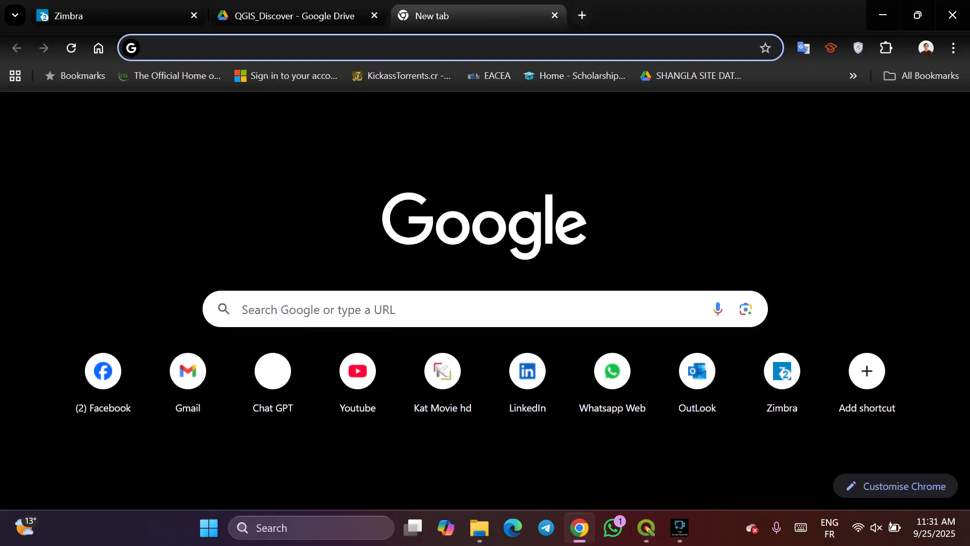
{"action": "type", "text": "imt"}
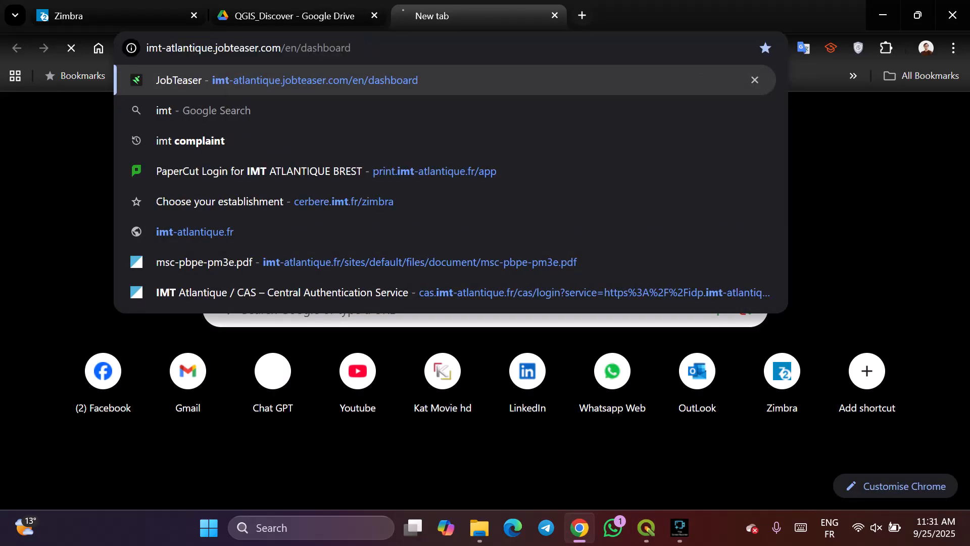
{"action": "key", "text": "Return"}
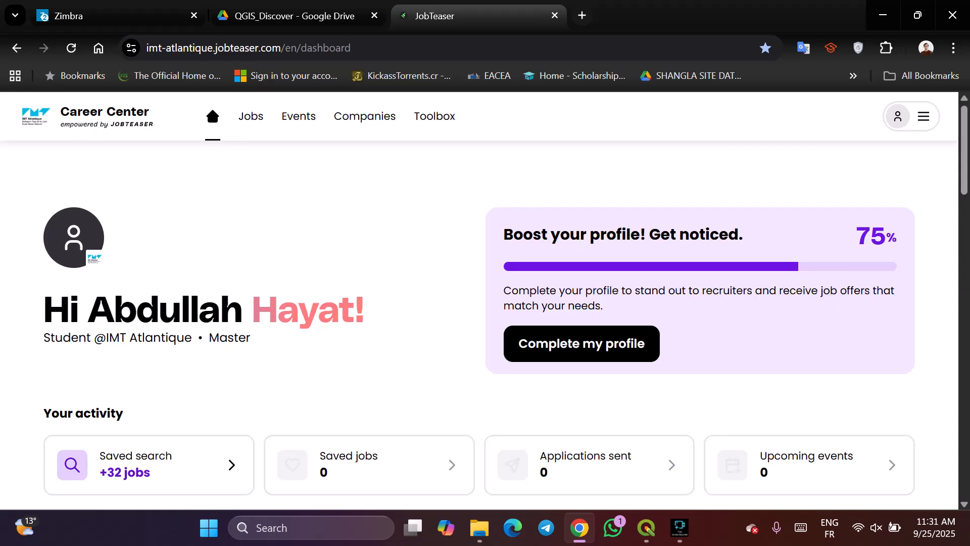
{"action": "left_click", "coordinate": [581, 15]}
{"action": "type", "text": "im"}
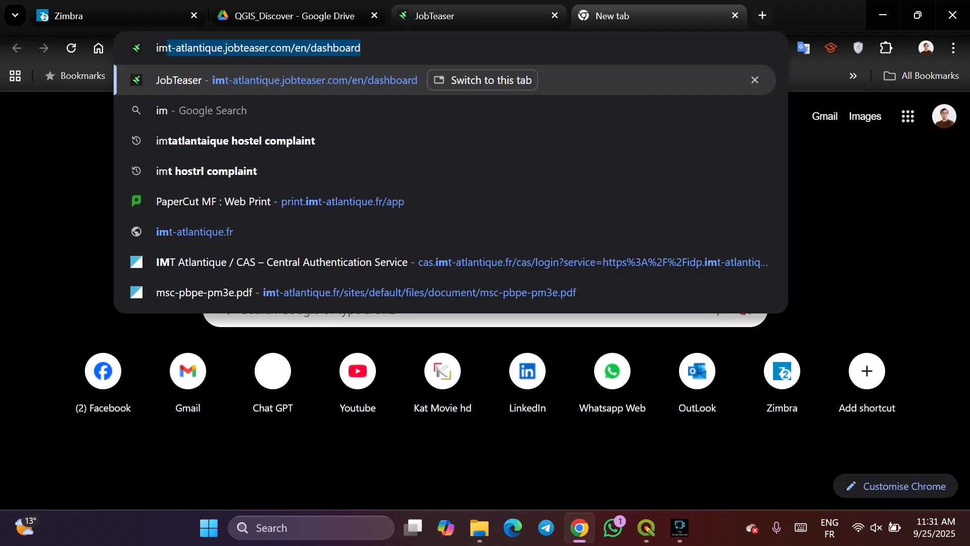
{"action": "type", "text": "t im"}
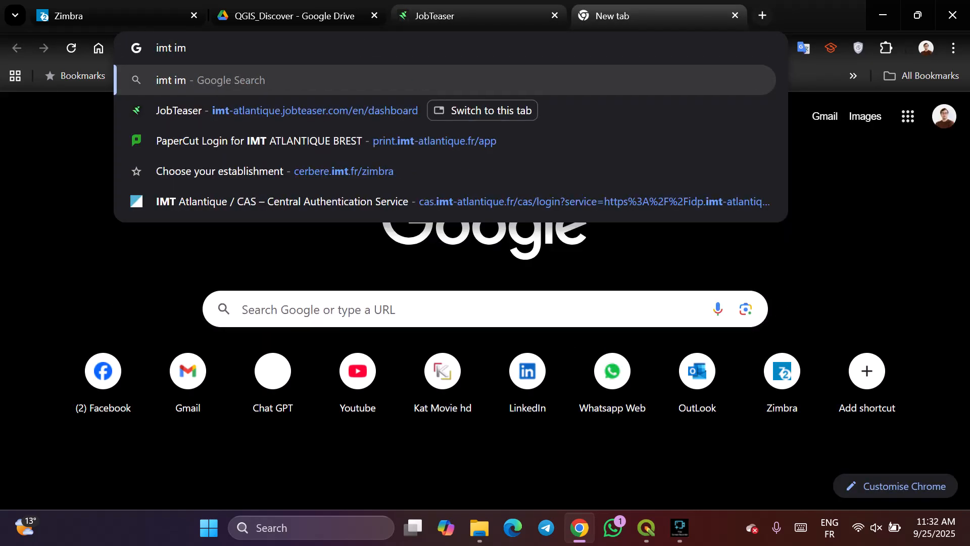
{"action": "type", "text": "age"}
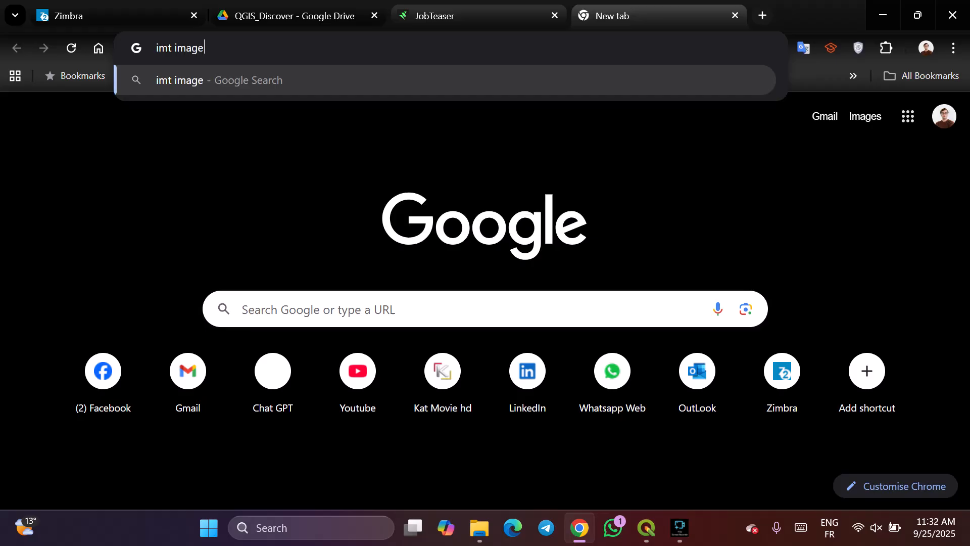
{"action": "key", "text": "Return"}
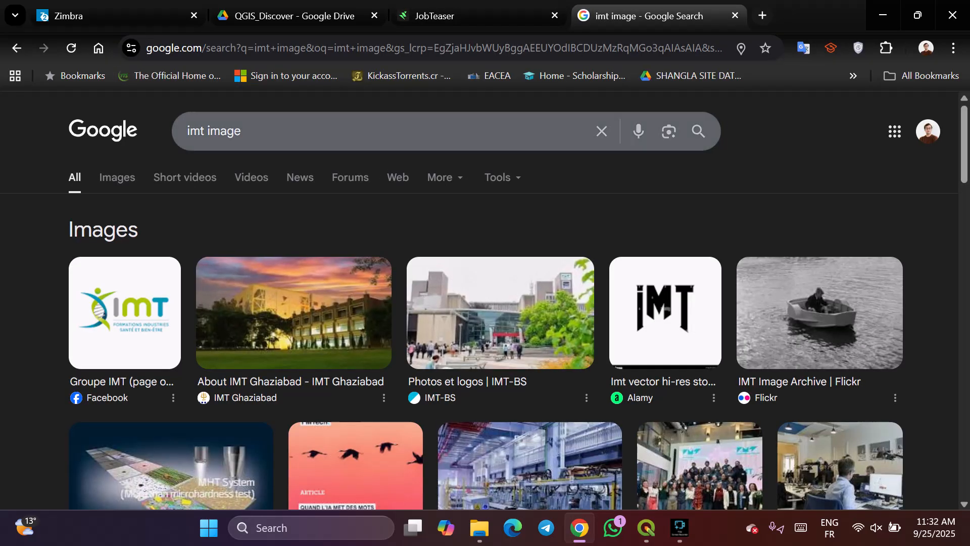
- Refine the Google search to IMT Atlantique images and show only the image results
{"action": "left_click", "coordinate": [208, 131]}
{"action": "type", "text": "atlant"}
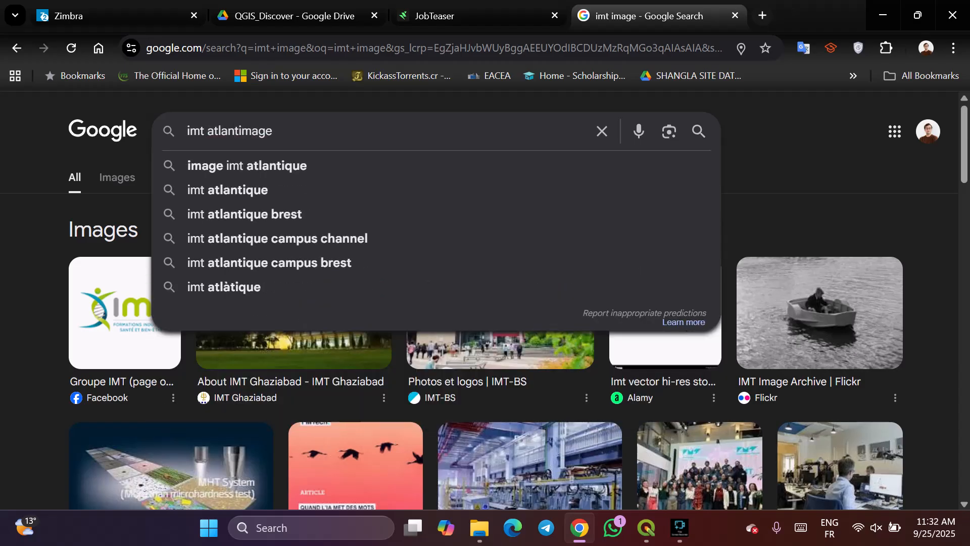
{"action": "type", "text": "ique"}
{"action": "key", "text": "Return"}
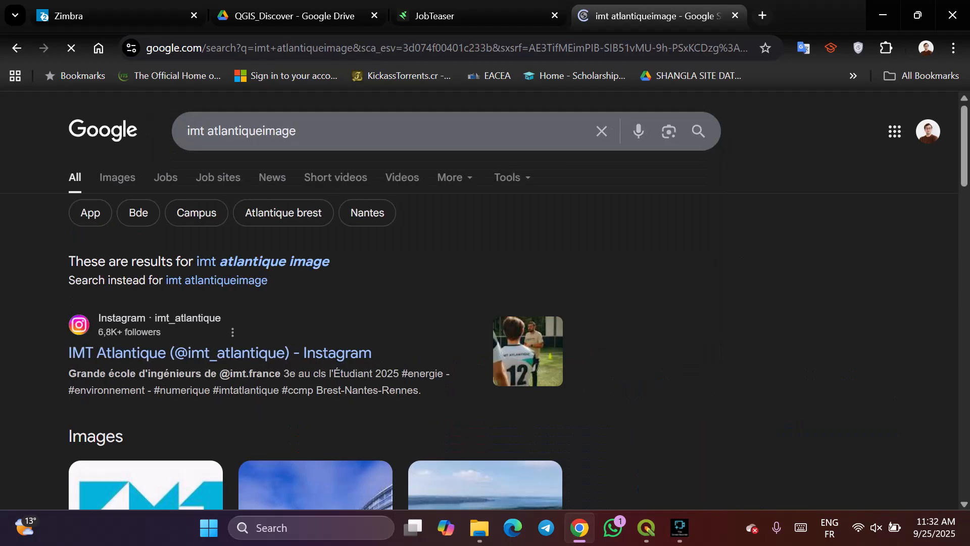
{"action": "left_click", "coordinate": [116, 177]}
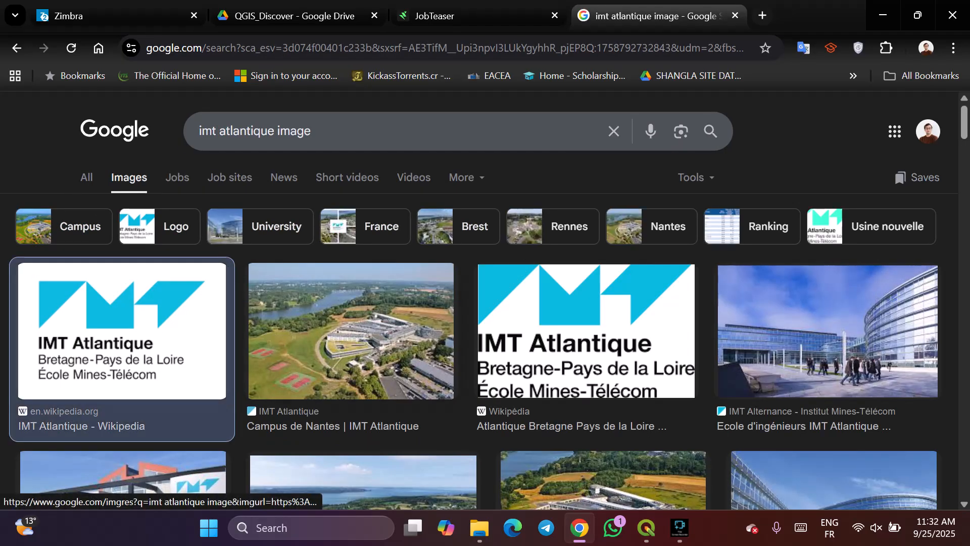
- Save the IMT Atlantique logo from the Wikipedia image result as download.png
{"action": "right_click", "coordinate": [174, 315]}
{"action": "left_click", "coordinate": [244, 196]}
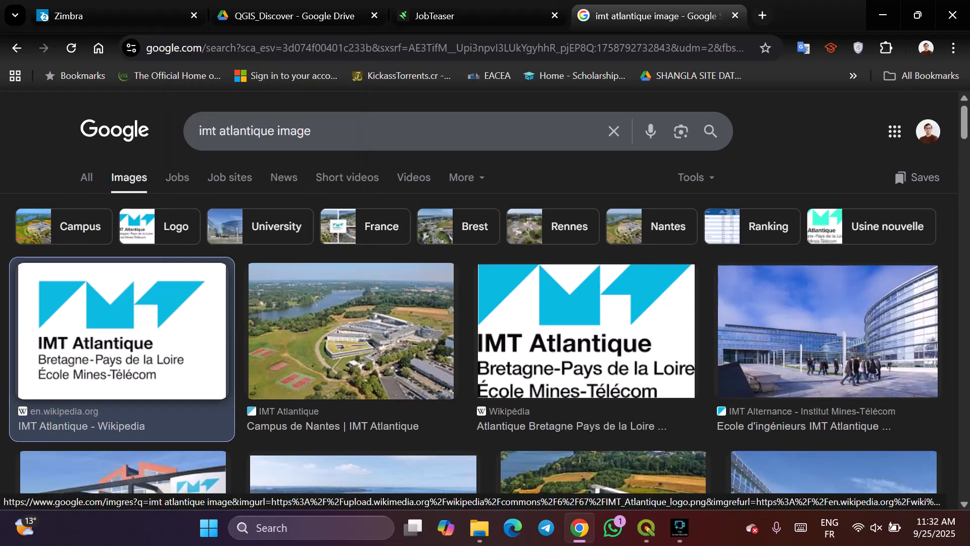
{"action": "key", "text": "Return"}
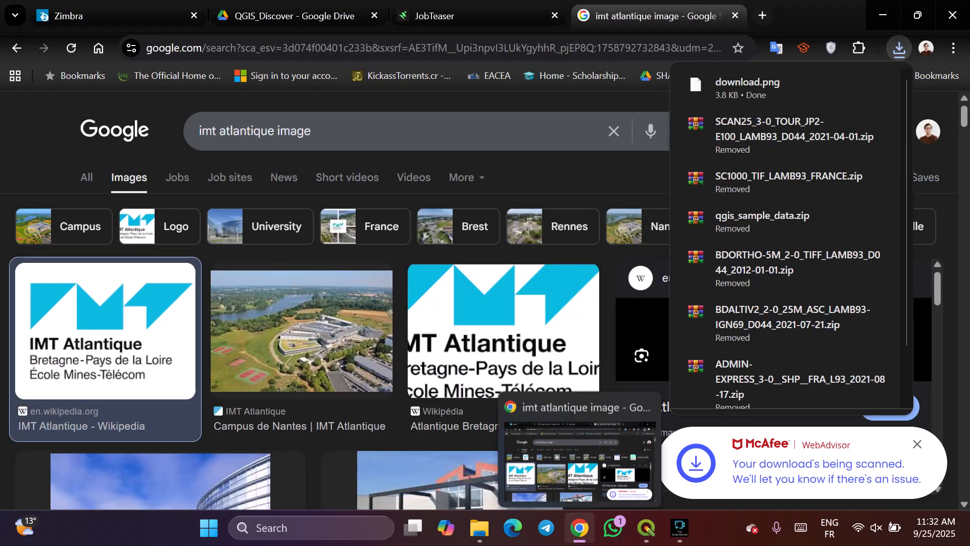
- Switch to File Explorer and copy the IMT Atlantique logo image "download" from the Downloads folder
{"action": "left_click", "coordinate": [579, 527]}
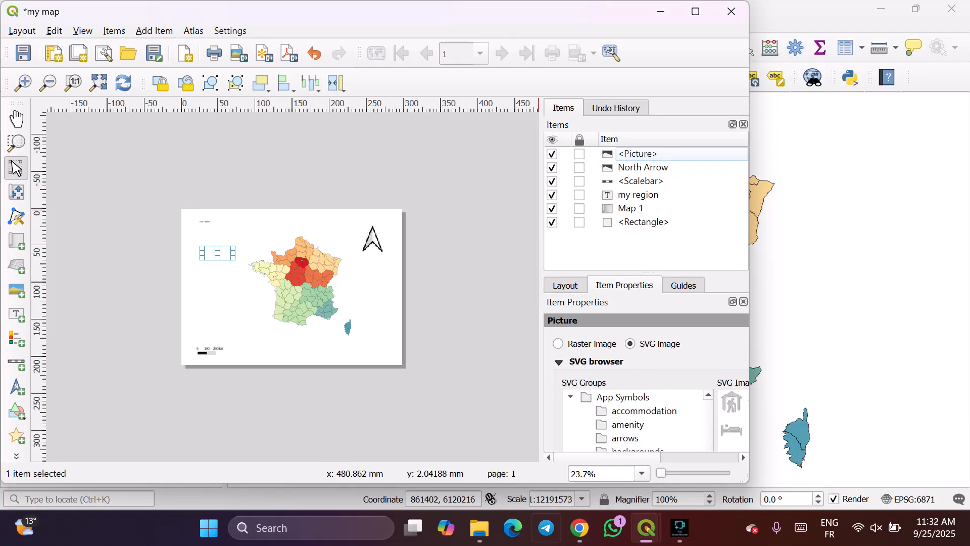
{"action": "left_click", "coordinate": [480, 527]}
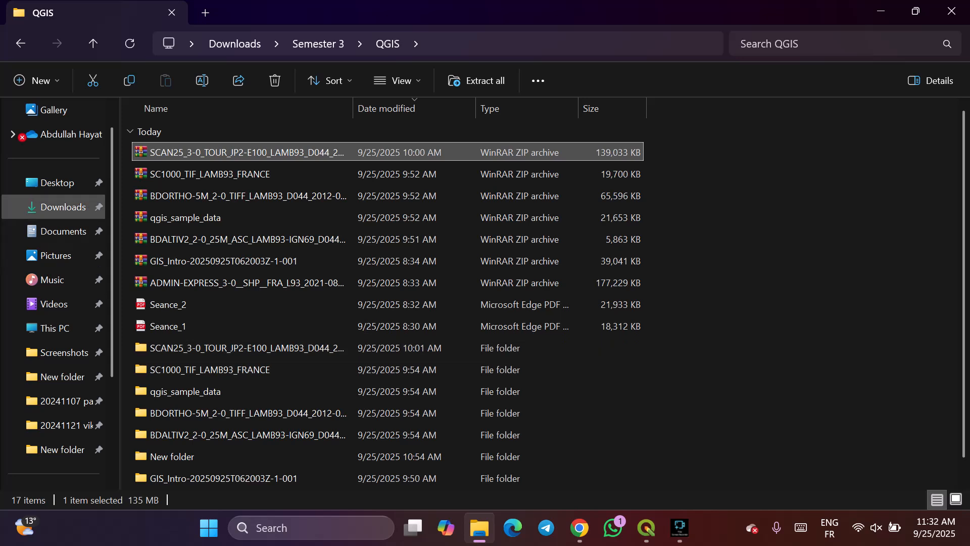
{"action": "left_click", "coordinate": [63, 207]}
{"action": "right_click", "coordinate": [325, 172]}
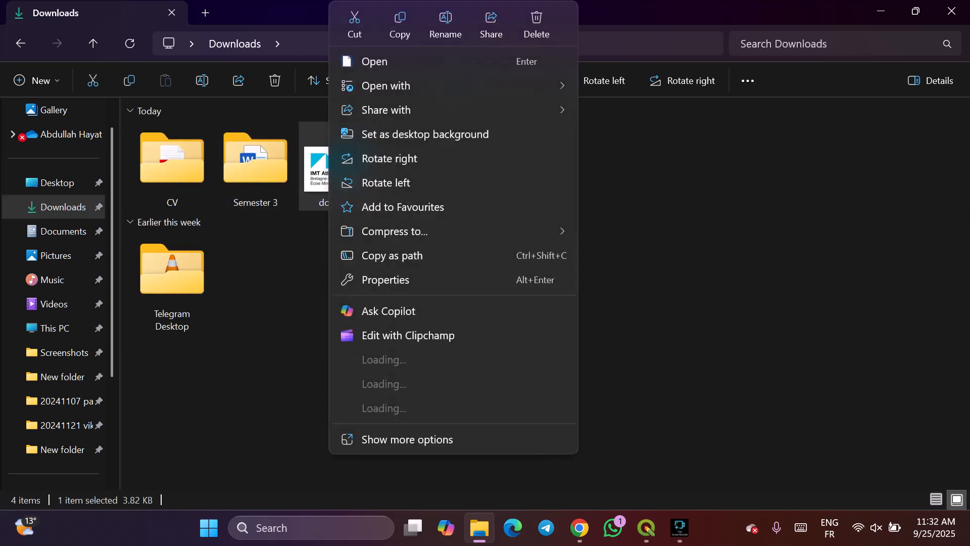
{"action": "left_click", "coordinate": [613, 528]}
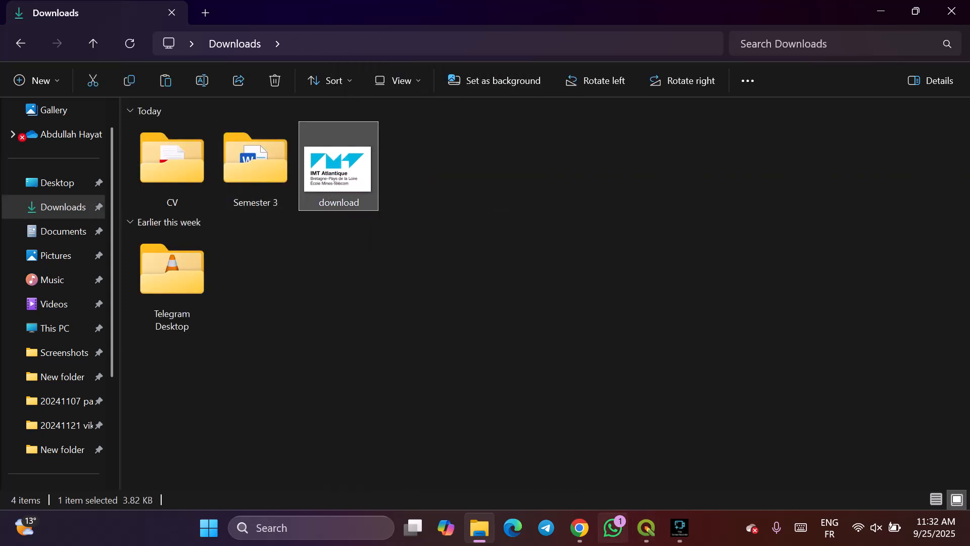
- Return to the my map layout, activate the Add Picture tool and show the existing picture item's properties
{"action": "mouse_move", "coordinate": [646, 528]}
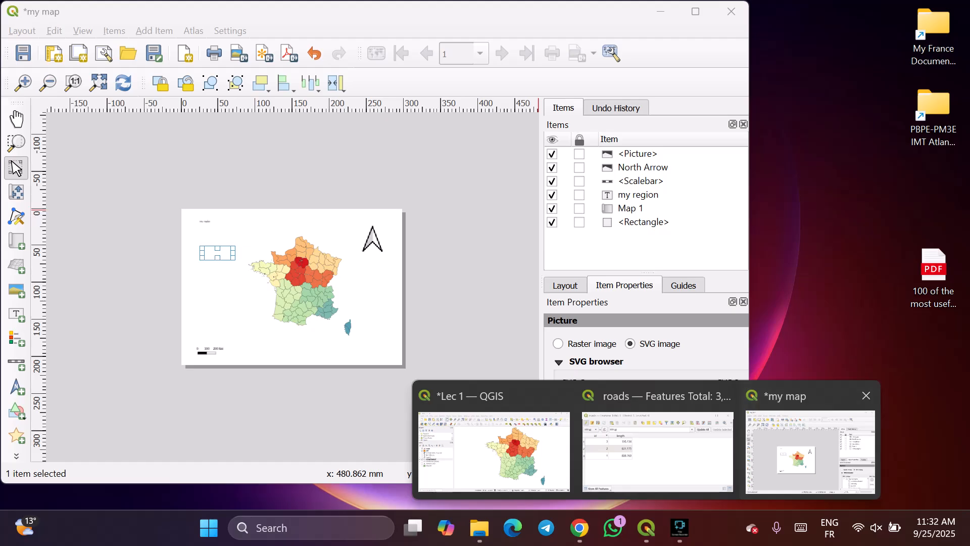
{"action": "left_click", "coordinate": [810, 451]}
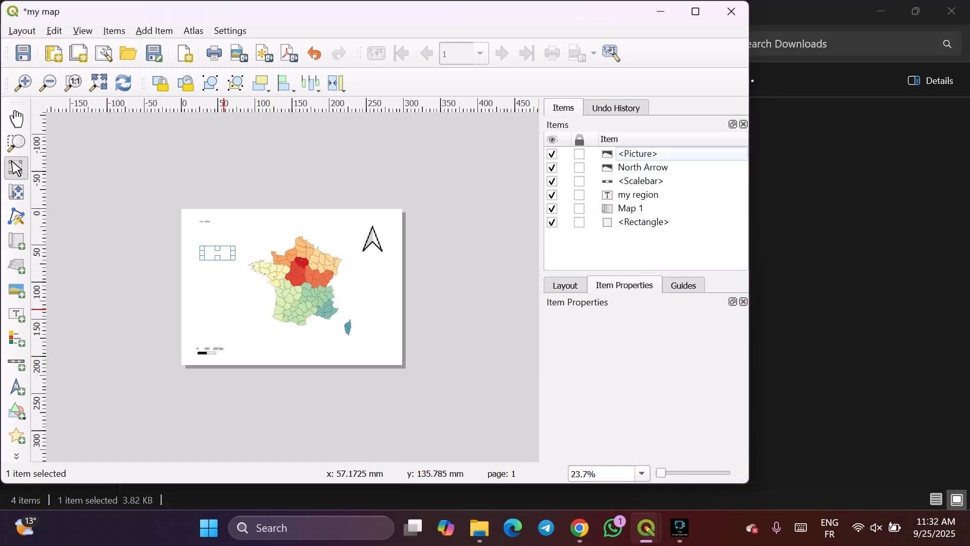
{"action": "left_click", "coordinate": [17, 289]}
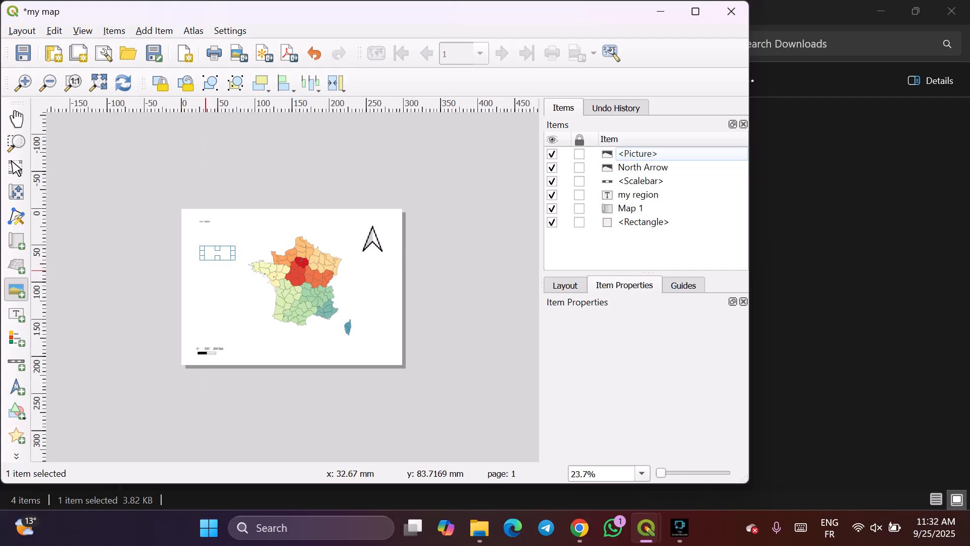
{"action": "right_click", "coordinate": [210, 274]}
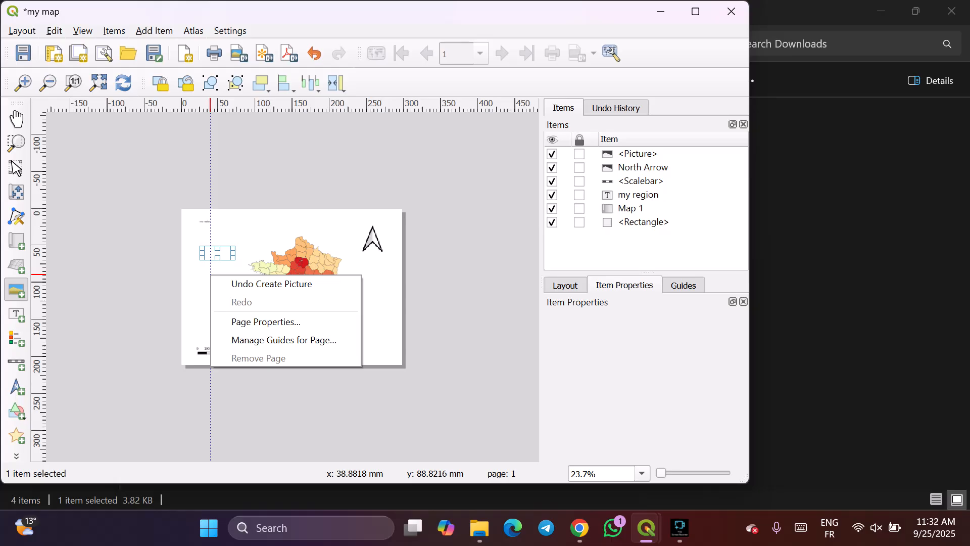
{"action": "key", "text": "Escape"}
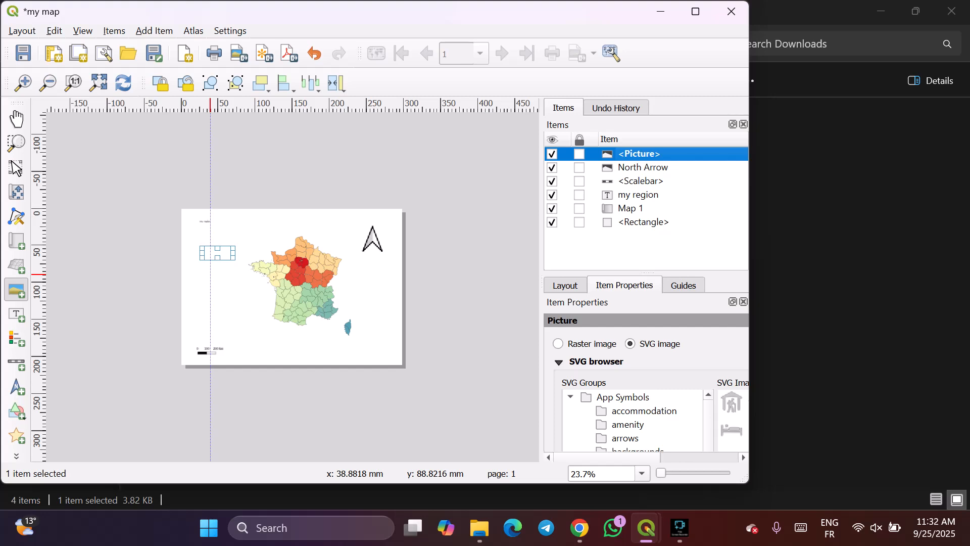
{"action": "mouse_move", "coordinate": [606, 457]}
{"action": "left_mouse_down"}
{"action": "mouse_move", "coordinate": [676, 457]}
{"action": "mouse_move", "coordinate": [608, 457]}
{"action": "left_mouse_up"}
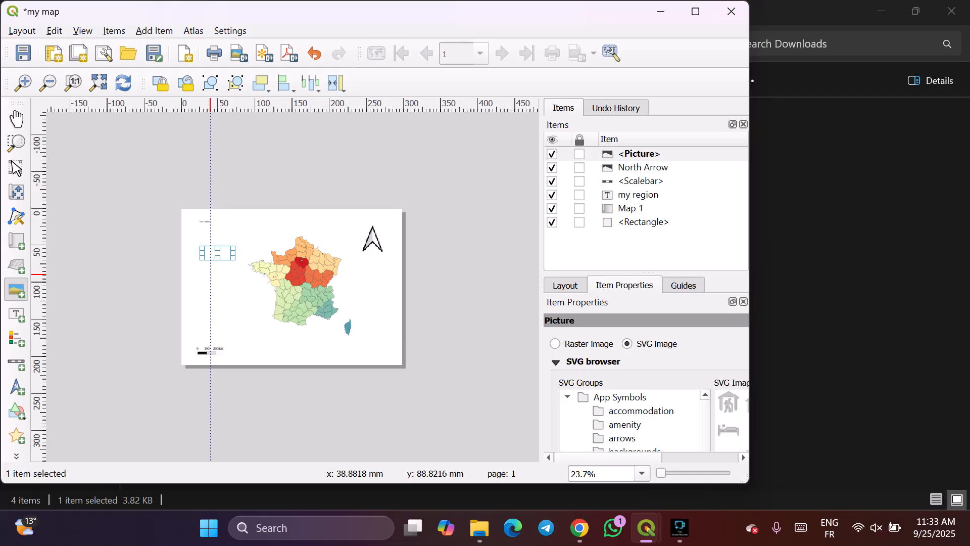
- Set Map 1's scale to match the main canvas scale and compare it with the map in the main QGIS window
{"action": "left_click", "coordinate": [631, 208]}
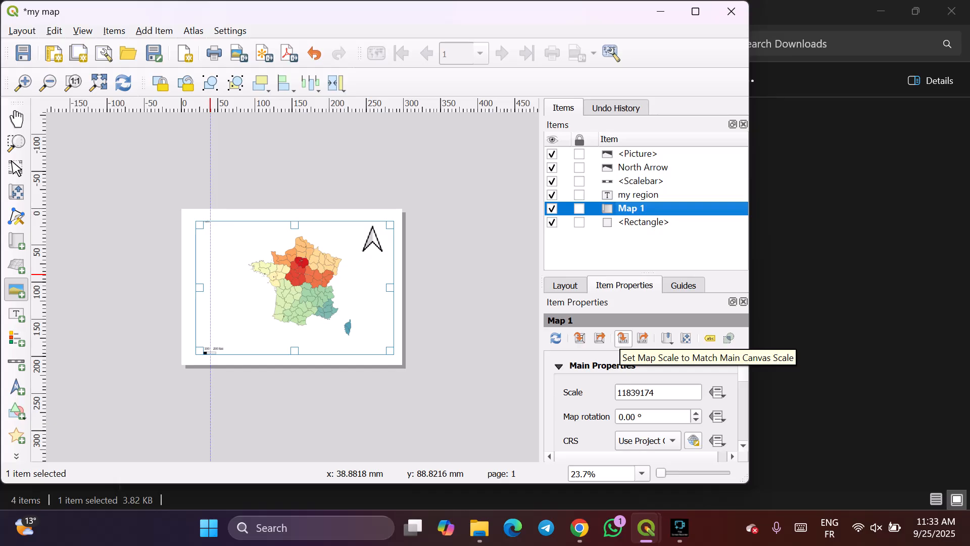
{"action": "left_click", "coordinate": [623, 337]}
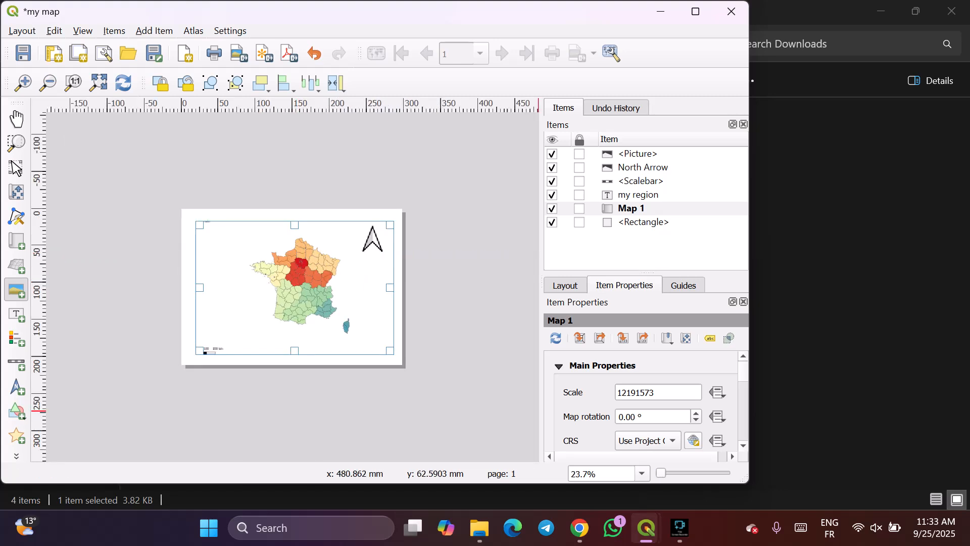
{"action": "left_click", "coordinate": [646, 528]}
{"action": "left_click", "coordinate": [496, 445]}
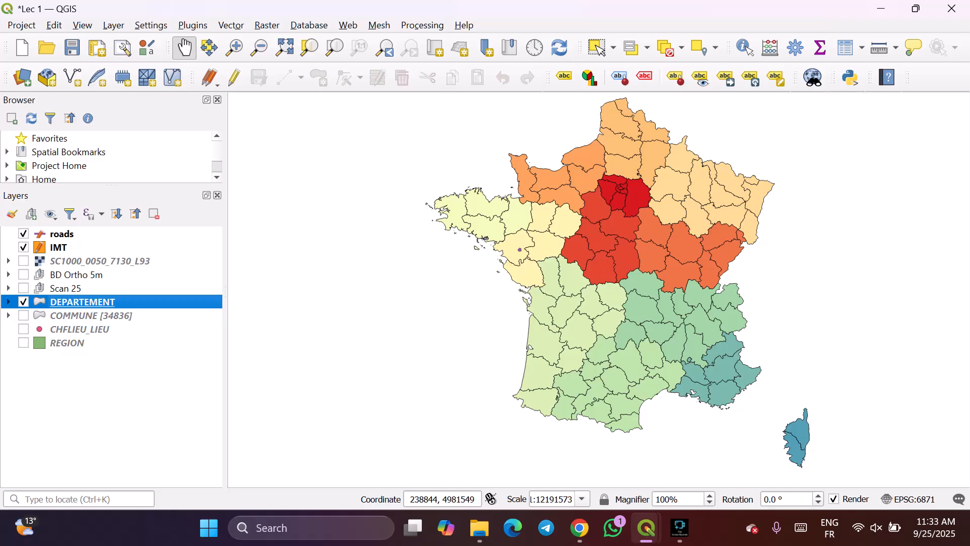
{"action": "left_click", "coordinate": [646, 527]}
{"action": "left_click", "coordinate": [812, 445]}
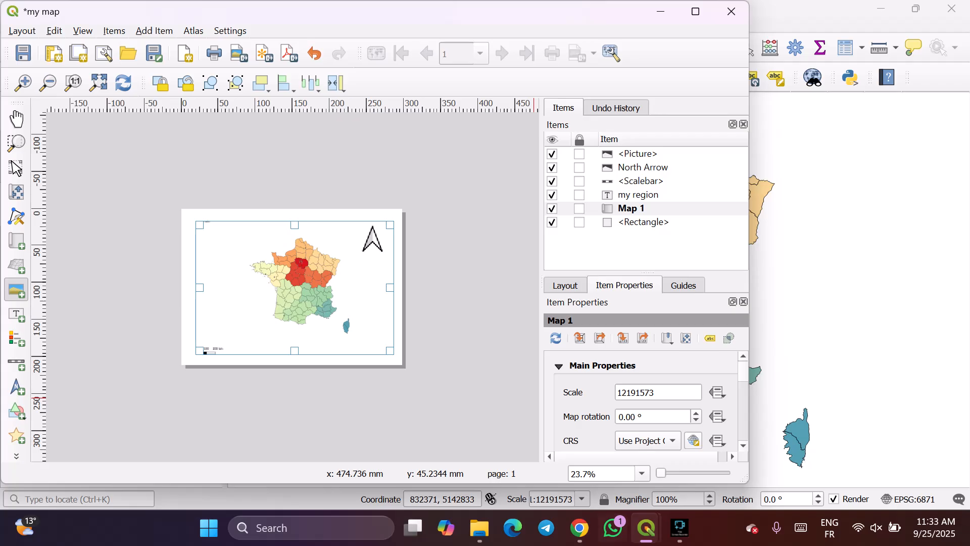
- Set the main canvas to match Map 1's current scale and save the layout
{"action": "scroll", "coordinate": [859, 288], "scroll_direction": "up", "scroll_amount": 3}
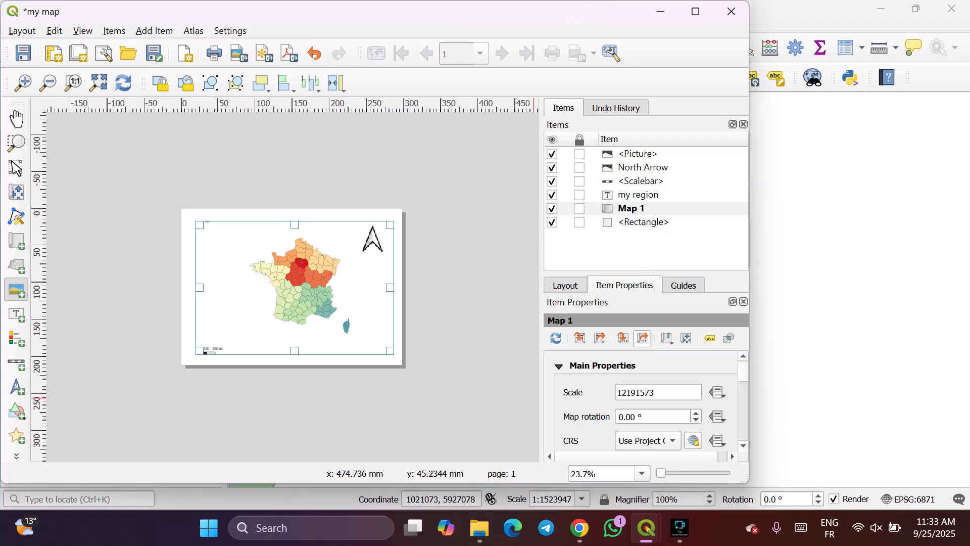
{"action": "left_click", "coordinate": [642, 338]}
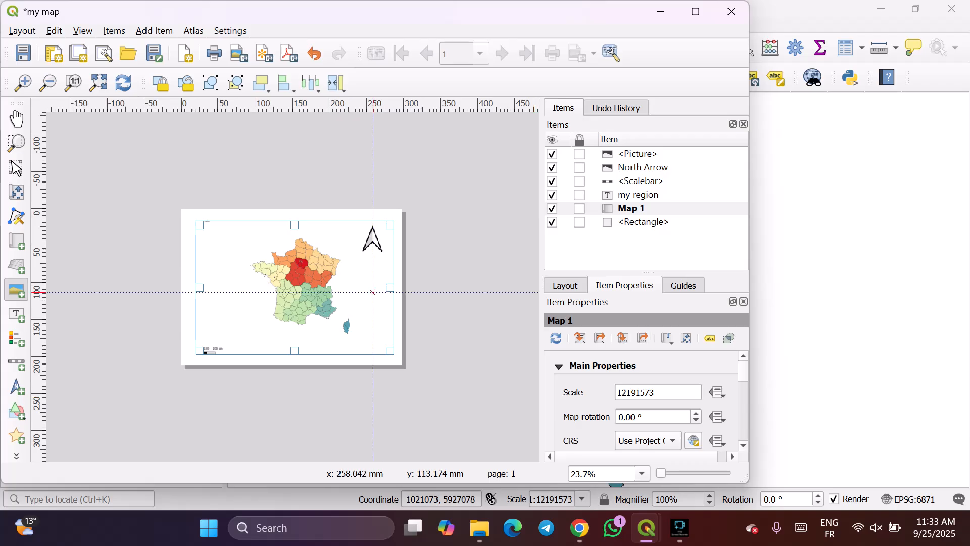
{"action": "scroll", "coordinate": [472, 298], "scroll_direction": "up", "scroll_amount": 1}
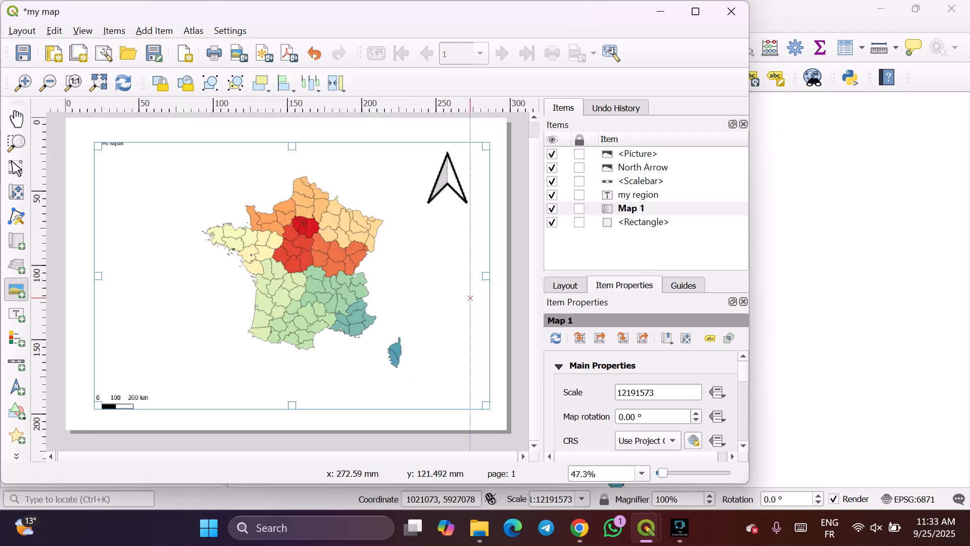
{"action": "scroll", "coordinate": [360, 276], "scroll_direction": "down", "scroll_amount": 2}
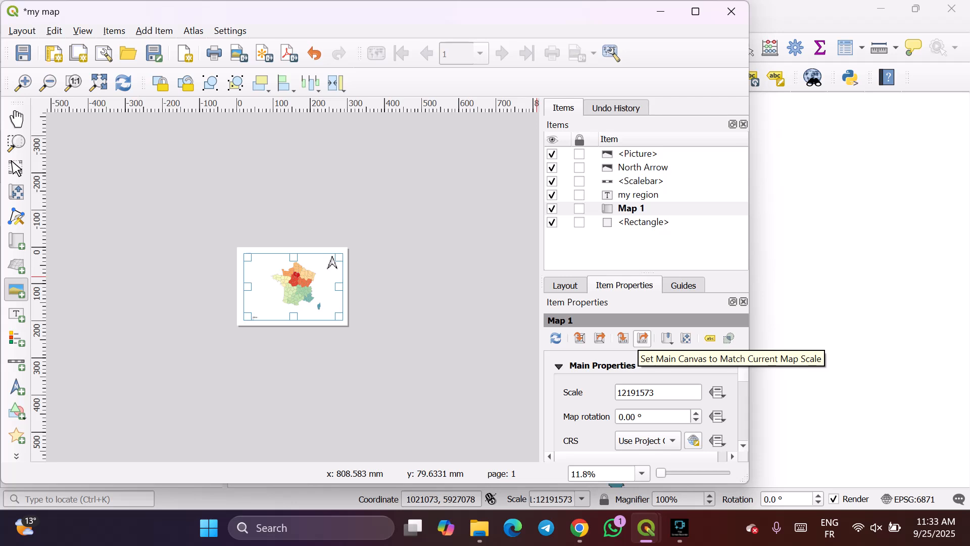
{"action": "key", "text": "ctrl+plus"}
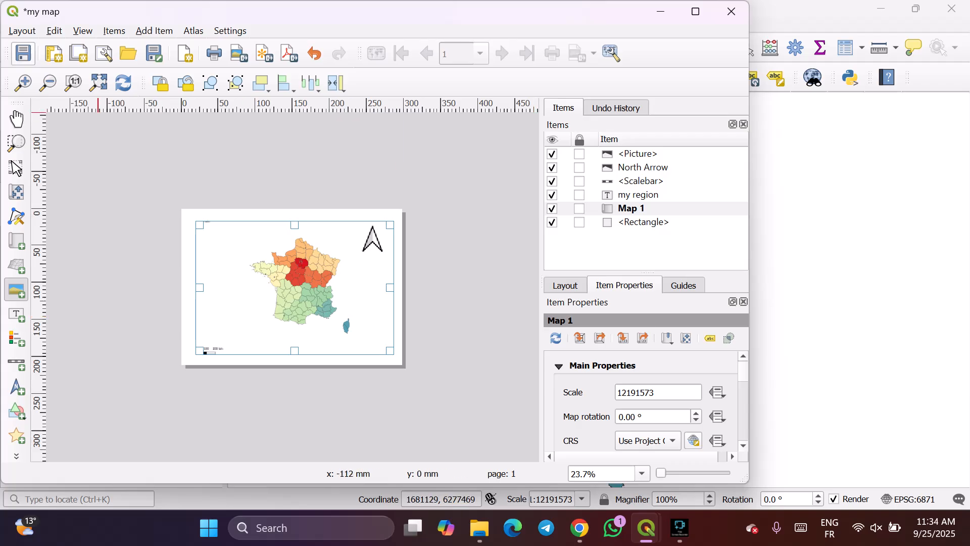
{"action": "left_click", "coordinate": [22, 53]}
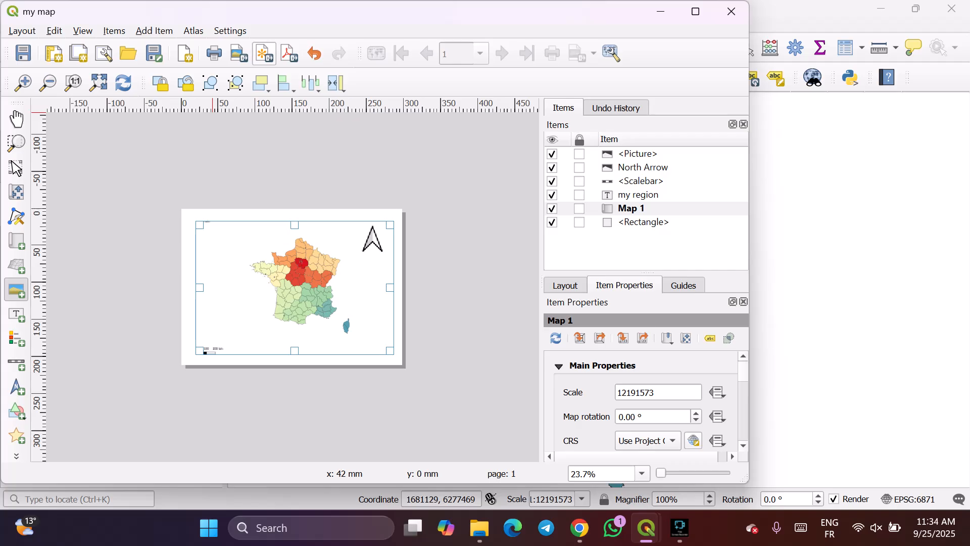
- Set the "my region" label's horizontal margin to 24 mm, vertical margin to 21 mm and horizontal alignment to Right
{"action": "left_click", "coordinate": [639, 195]}
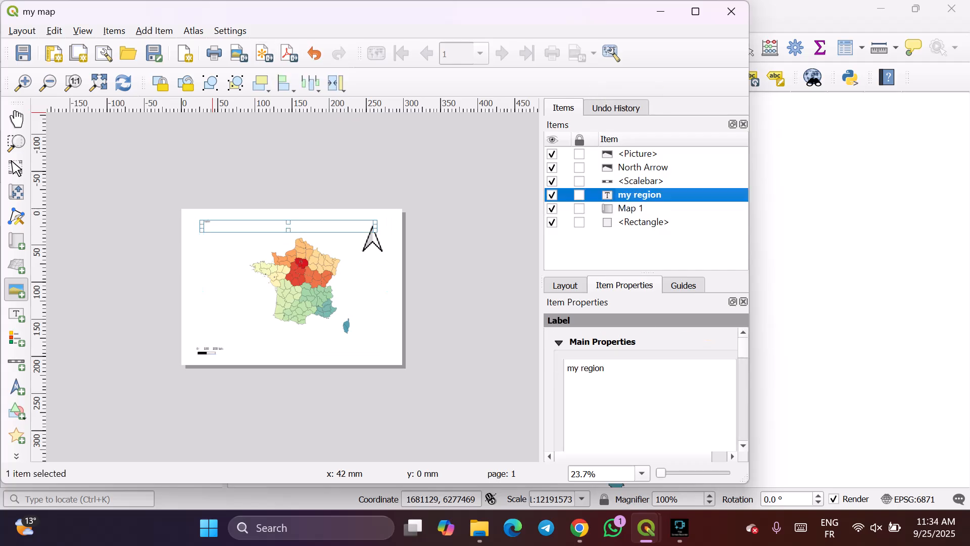
{"action": "scroll", "coordinate": [641, 388], "scroll_direction": "down", "scroll_amount": 2}
{"action": "scroll", "coordinate": [646, 389], "scroll_direction": "down", "scroll_amount": 2}
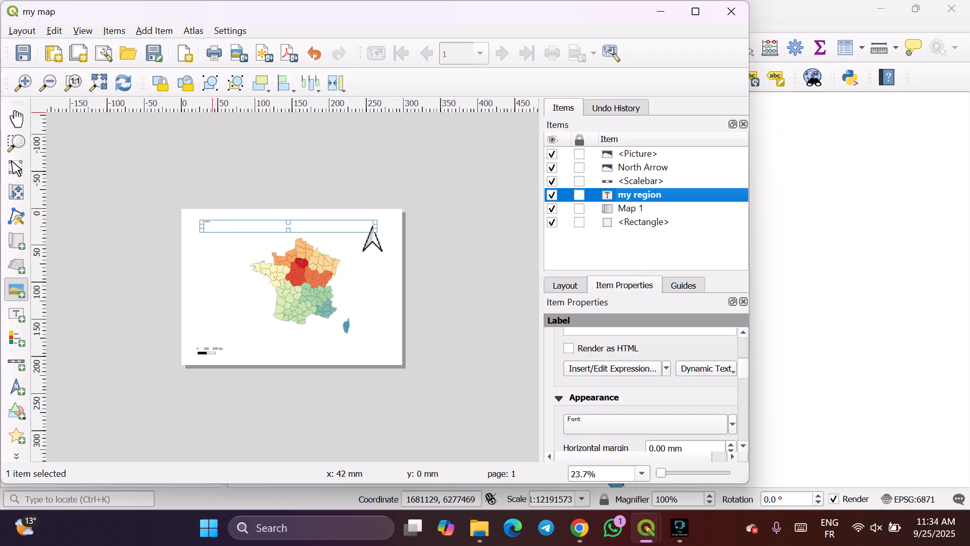
{"action": "scroll", "coordinate": [646, 389], "scroll_direction": "down", "scroll_amount": 4}
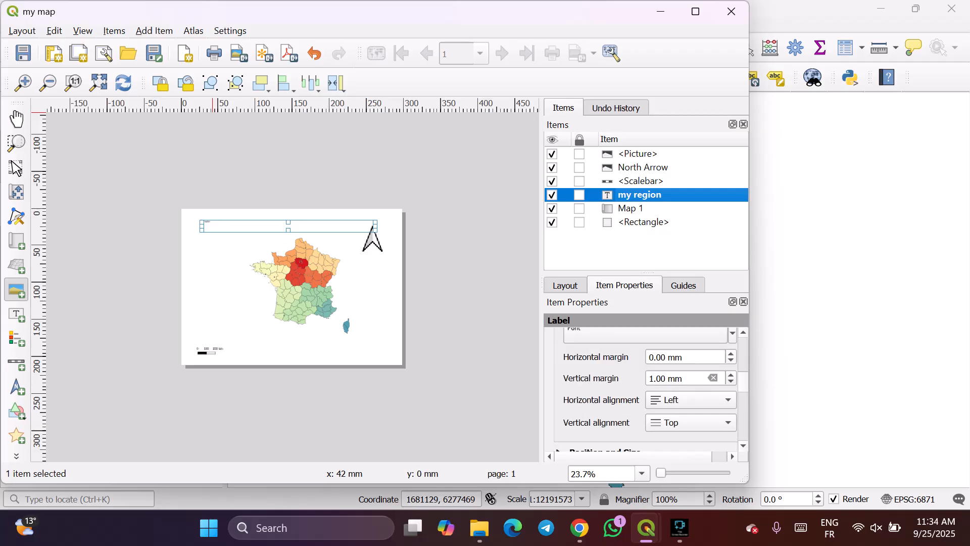
{"action": "left_click", "coordinate": [657, 357]}
{"action": "type", "text": "5"}
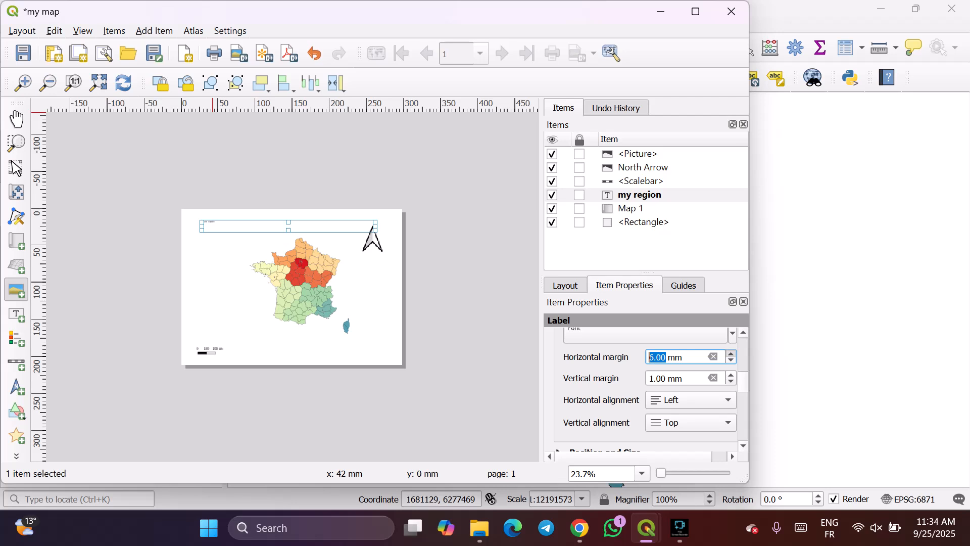
{"action": "scroll", "coordinate": [650, 357], "scroll_direction": "up", "scroll_amount": 3}
{"action": "scroll", "coordinate": [650, 378], "scroll_direction": "up", "scroll_amount": 6}
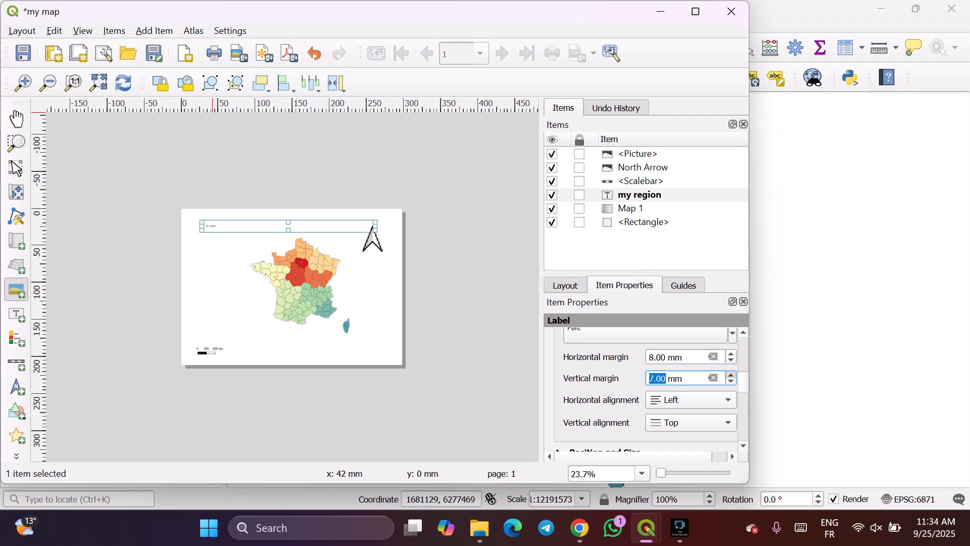
{"action": "scroll", "coordinate": [652, 379], "scroll_direction": "up", "scroll_amount": 2}
{"action": "scroll", "coordinate": [690, 399], "scroll_direction": "down", "scroll_amount": 3}
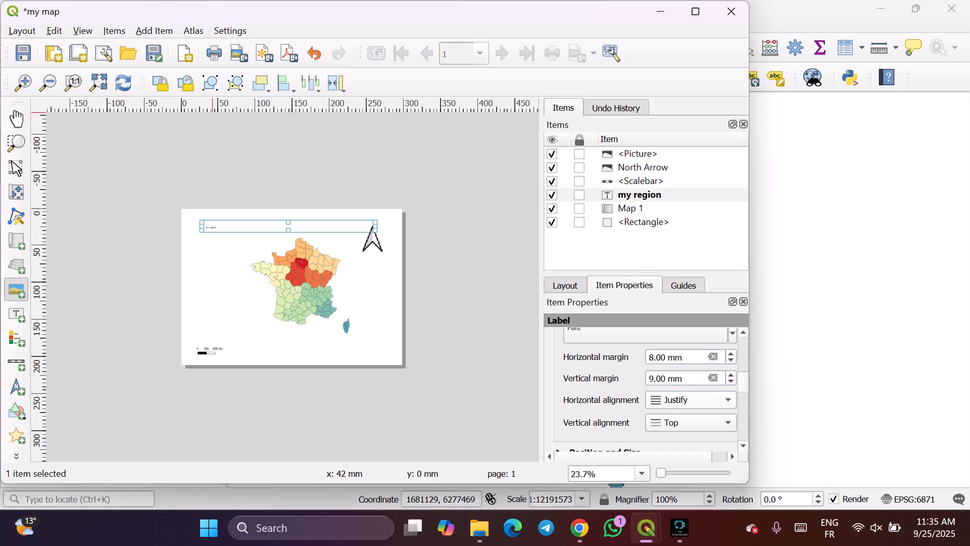
{"action": "scroll", "coordinate": [690, 399], "scroll_direction": "up", "scroll_amount": 1}
{"action": "scroll", "coordinate": [672, 379], "scroll_direction": "up", "scroll_amount": 12}
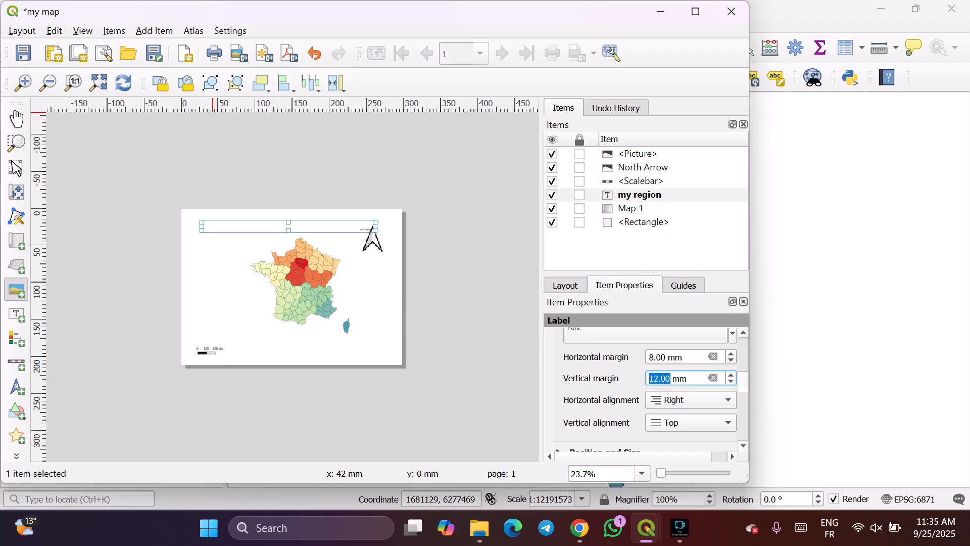
{"action": "scroll", "coordinate": [672, 357], "scroll_direction": "up", "scroll_amount": 12}
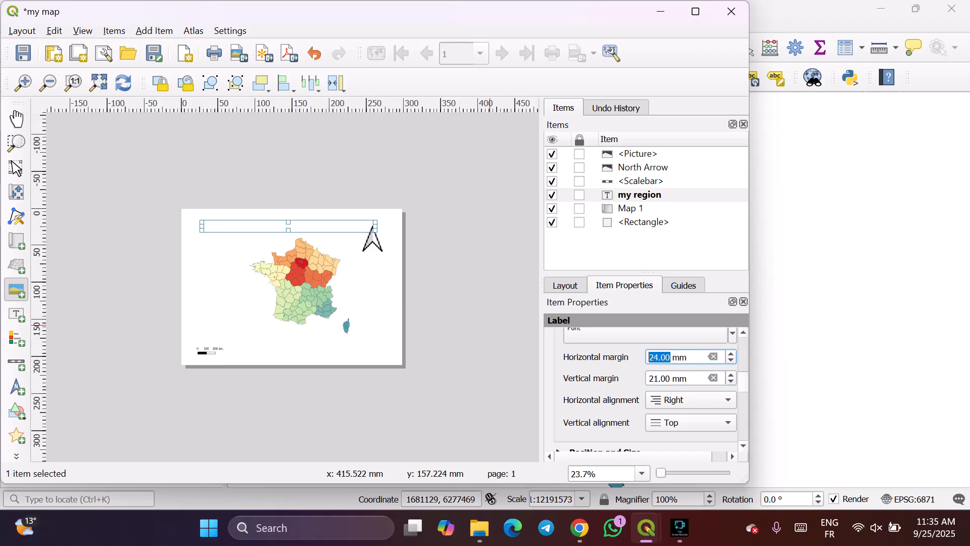
- Add a second picture item, 47.984 by 19.398 mm, then move it to the page's upper-left corner and enlarge it
{"action": "left_click", "coordinate": [475, 363]}
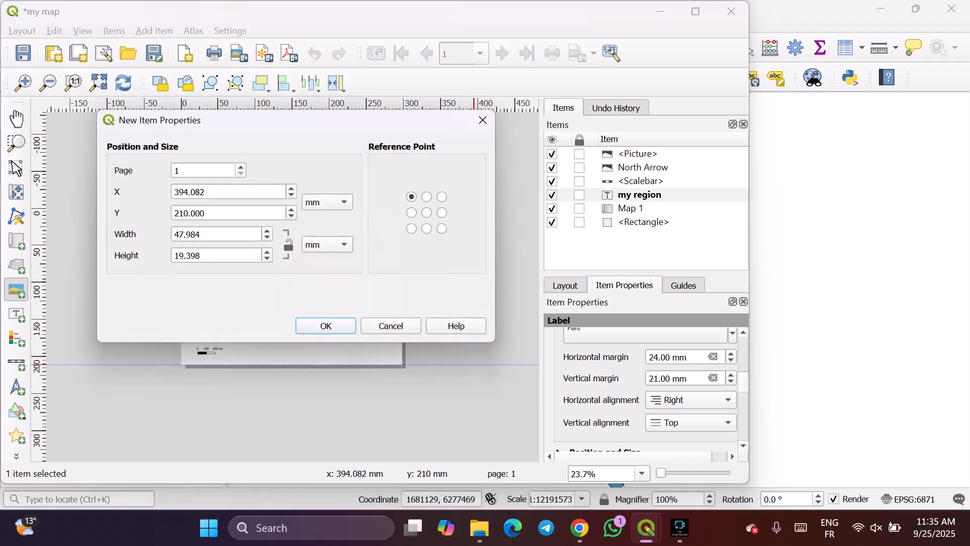
{"action": "key", "text": "Return"}
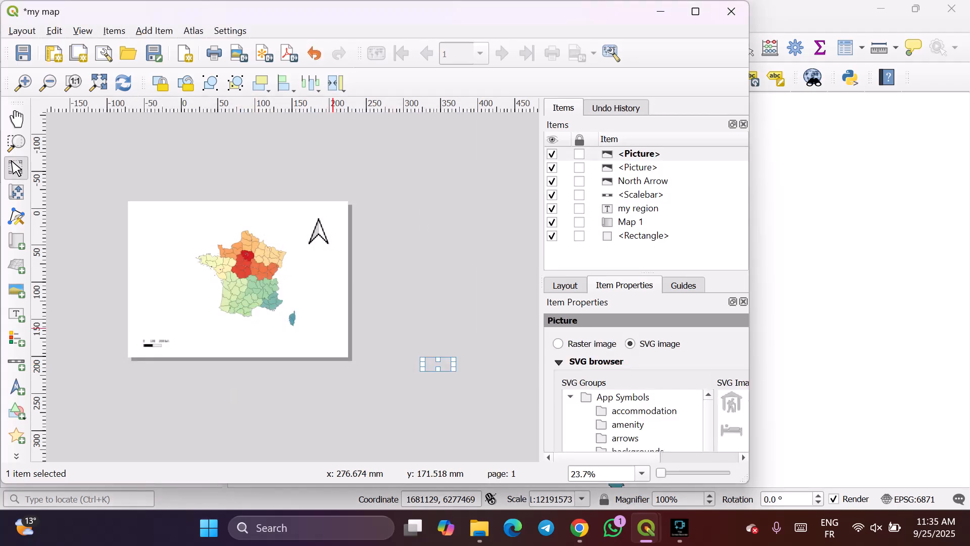
{"action": "left_click_drag", "start_coordinate": [437, 364], "coordinate": [183, 234]}
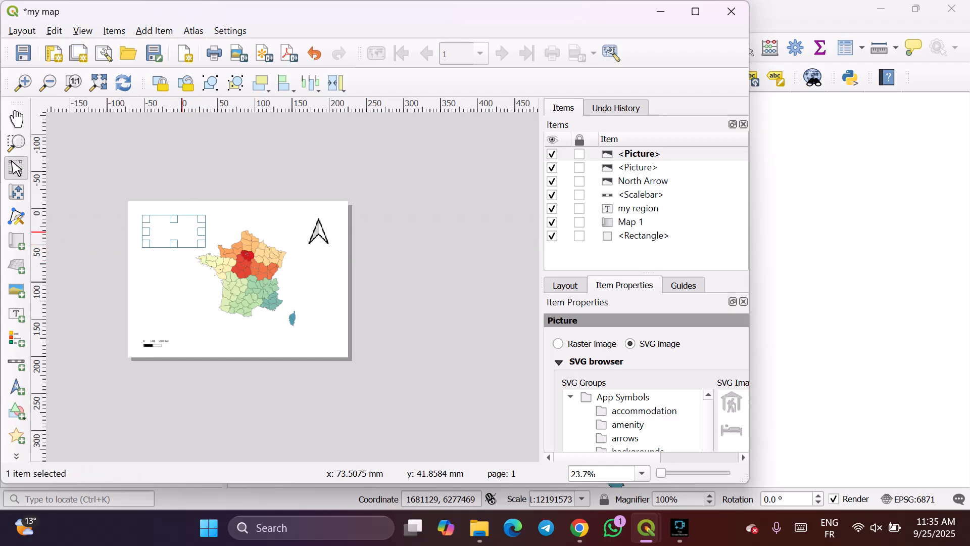
{"action": "left_click", "coordinate": [303, 297]}
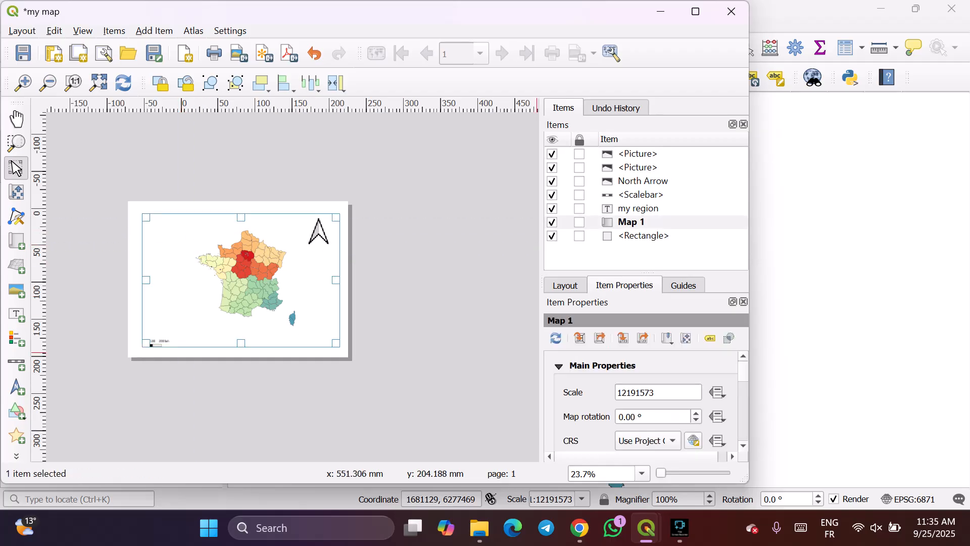
- Set the "my region" label's horizontal margin to 37 mm and increase its vertical margin
{"action": "left_click", "coordinate": [639, 208]}
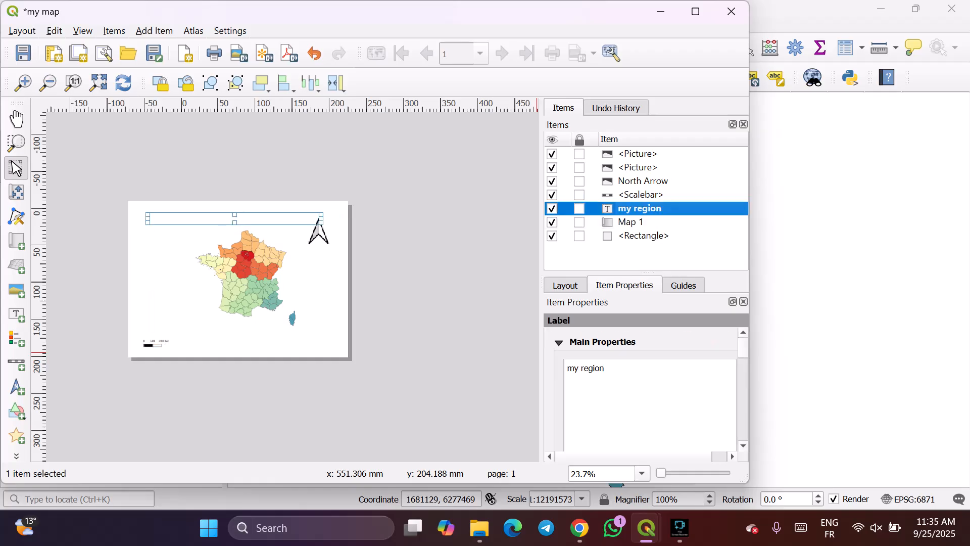
{"action": "scroll", "coordinate": [641, 394], "scroll_direction": "down", "scroll_amount": 5}
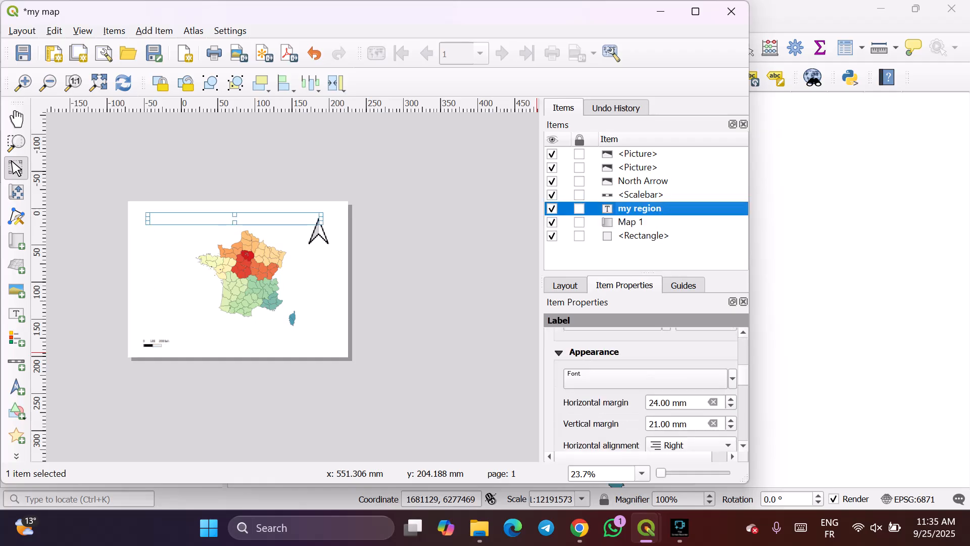
{"action": "scroll", "coordinate": [641, 394], "scroll_direction": "down", "scroll_amount": 1}
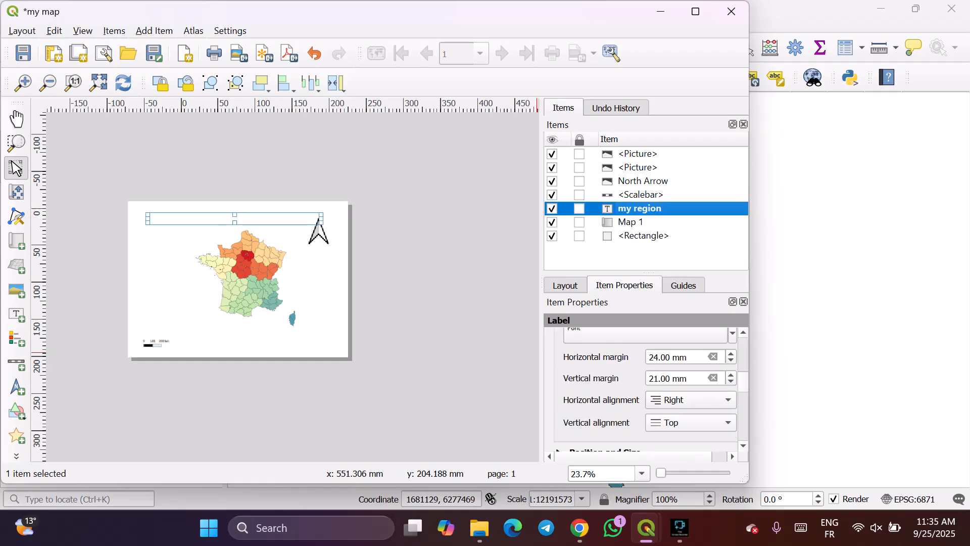
{"action": "left_click", "coordinate": [730, 353]}
{"action": "scroll", "coordinate": [731, 354], "scroll_direction": "up", "scroll_amount": 11}
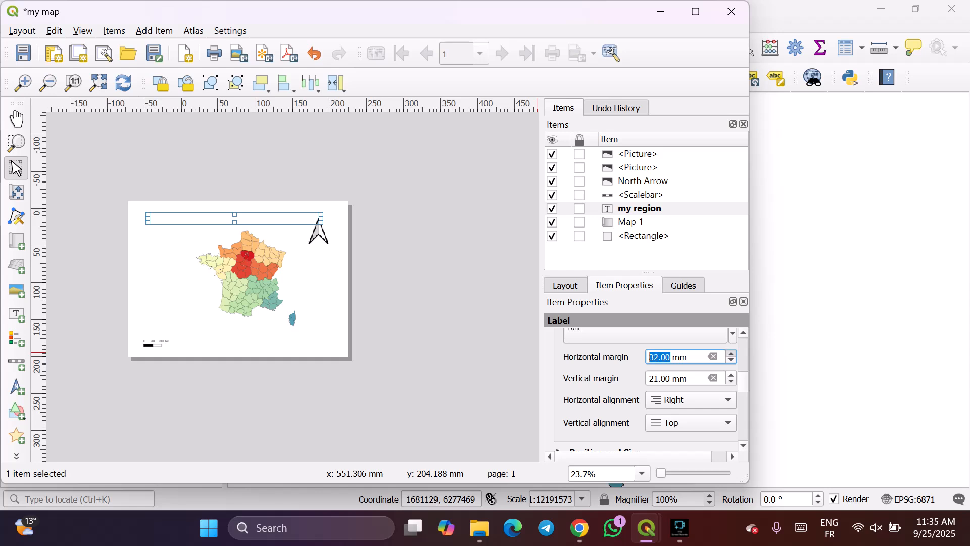
{"action": "left_click", "coordinate": [731, 375]}
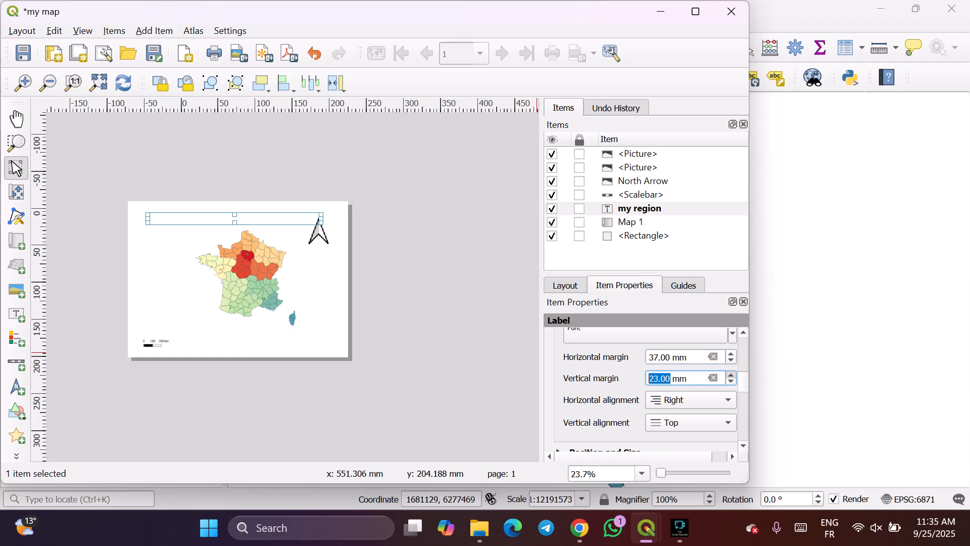
{"action": "scroll", "coordinate": [731, 375], "scroll_direction": "up", "scroll_amount": 8}
{"action": "left_click", "coordinate": [440, 288]}
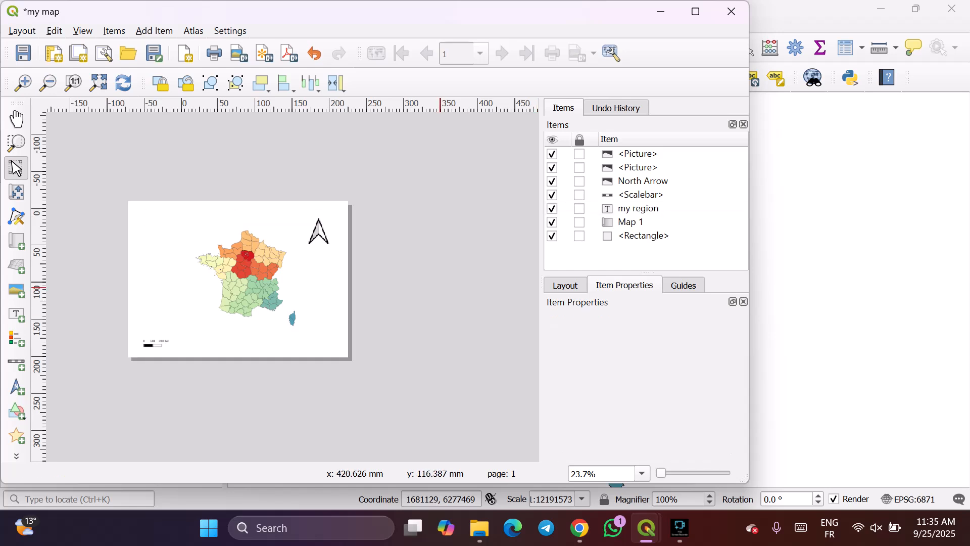
{"action": "left_click", "coordinate": [629, 222]}
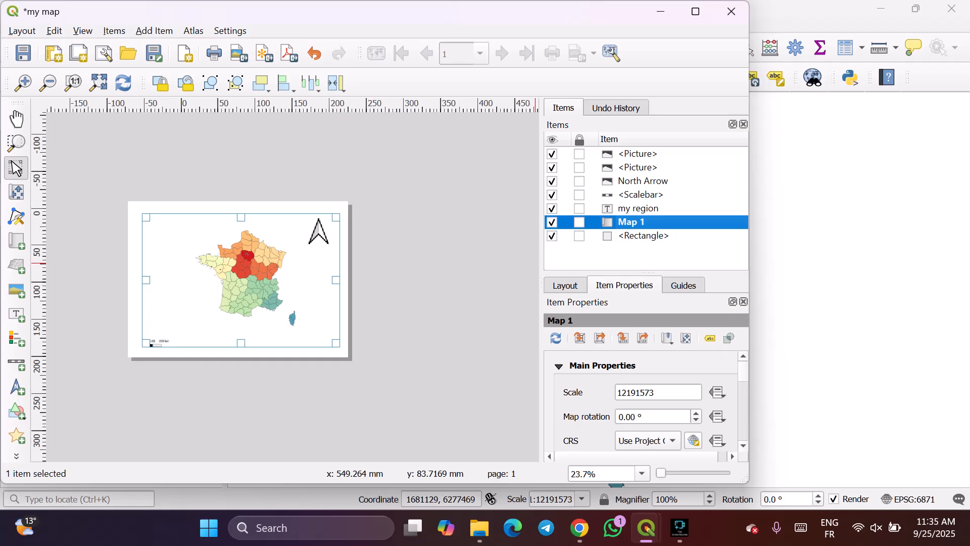
{"action": "left_click", "coordinate": [631, 208]}
{"action": "scroll", "coordinate": [641, 389], "scroll_direction": "down", "scroll_amount": 10}
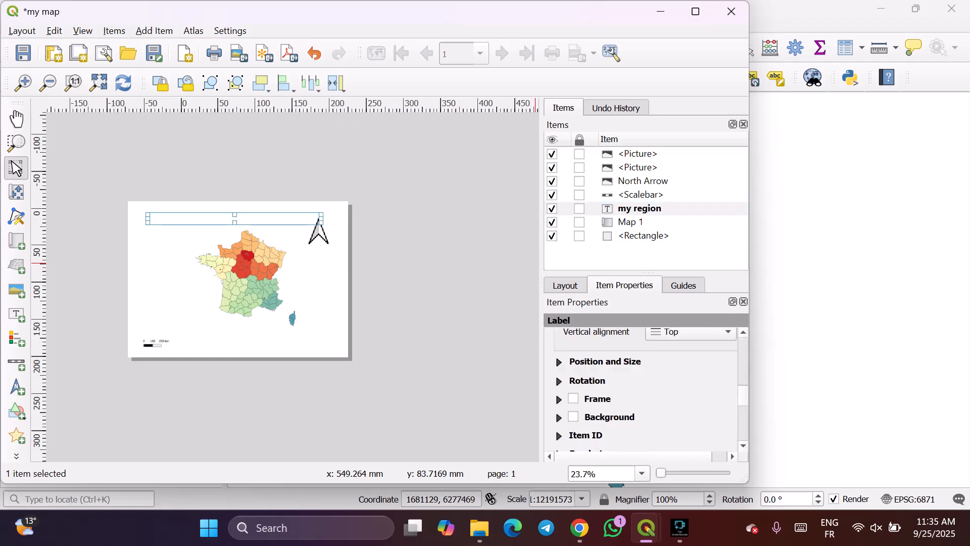
{"action": "scroll", "coordinate": [642, 389], "scroll_direction": "down", "scroll_amount": 3}
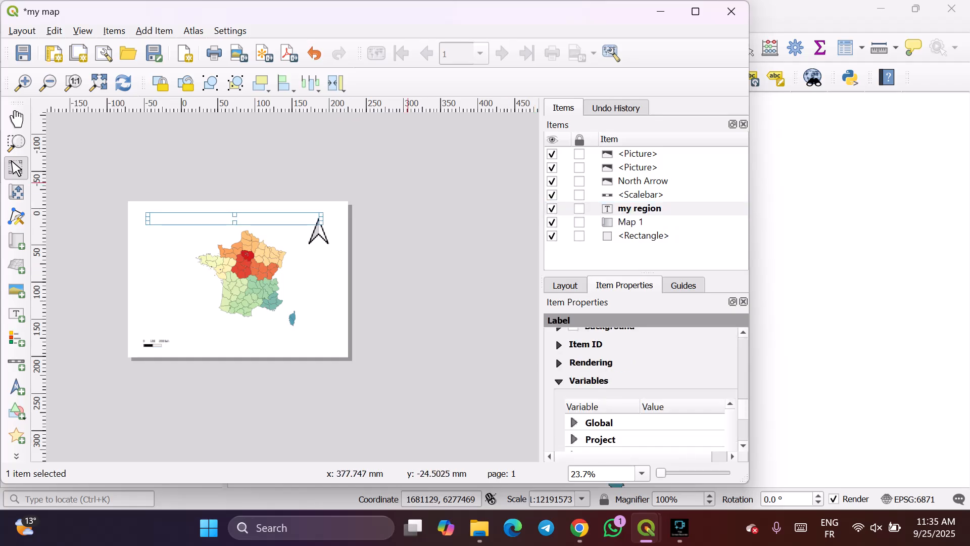
{"action": "left_click", "coordinate": [399, 193]}
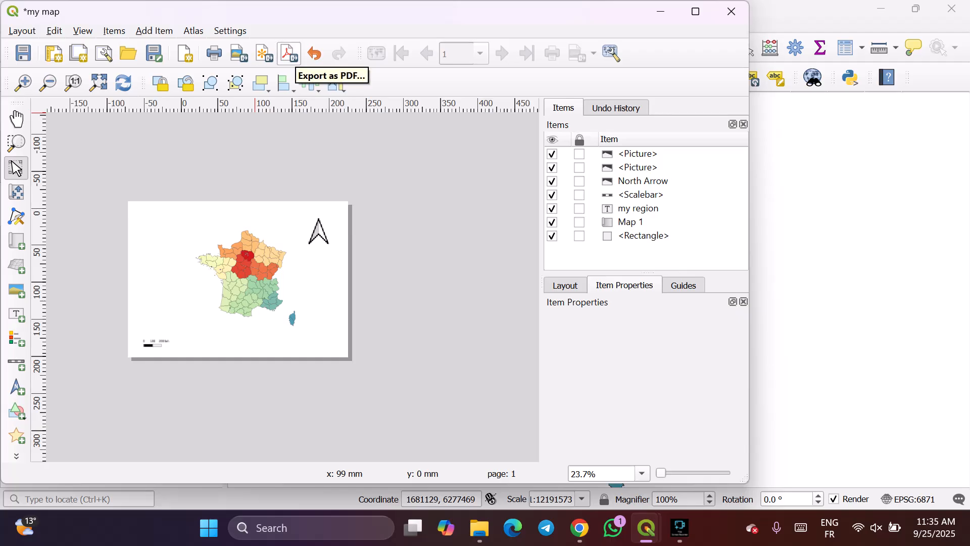
- Start a PDF export of the layout named "my map" and enable Always export as vectors, keeping Lossy (JPEG) image compression
{"action": "left_click", "coordinate": [290, 53]}
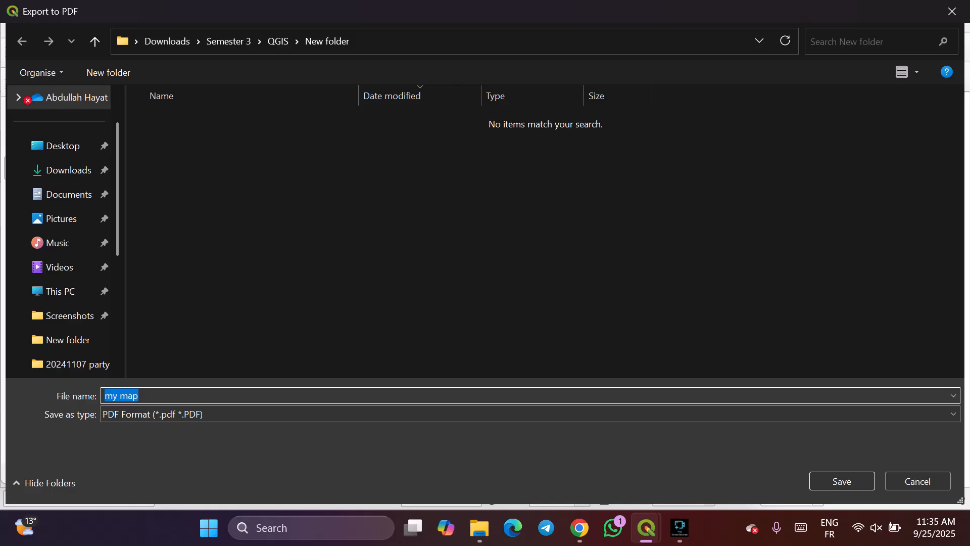
{"action": "key", "text": "Return"}
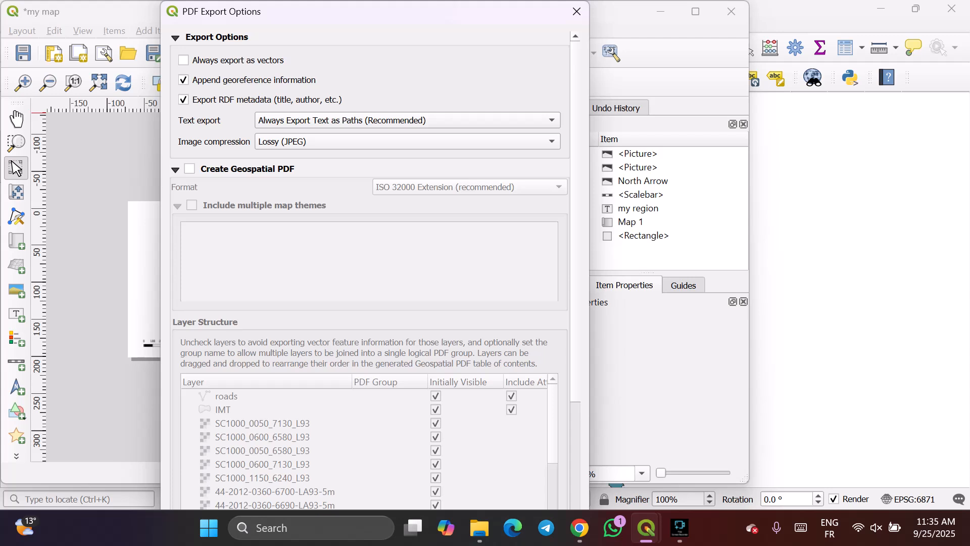
{"action": "left_click", "coordinate": [183, 60]}
{"action": "scroll", "coordinate": [407, 141], "scroll_direction": "down", "scroll_amount": 1}
{"action": "left_click", "coordinate": [407, 141]}
{"action": "left_click", "coordinate": [407, 126]}
{"action": "scroll", "coordinate": [368, 268], "scroll_direction": "down", "scroll_amount": 5}
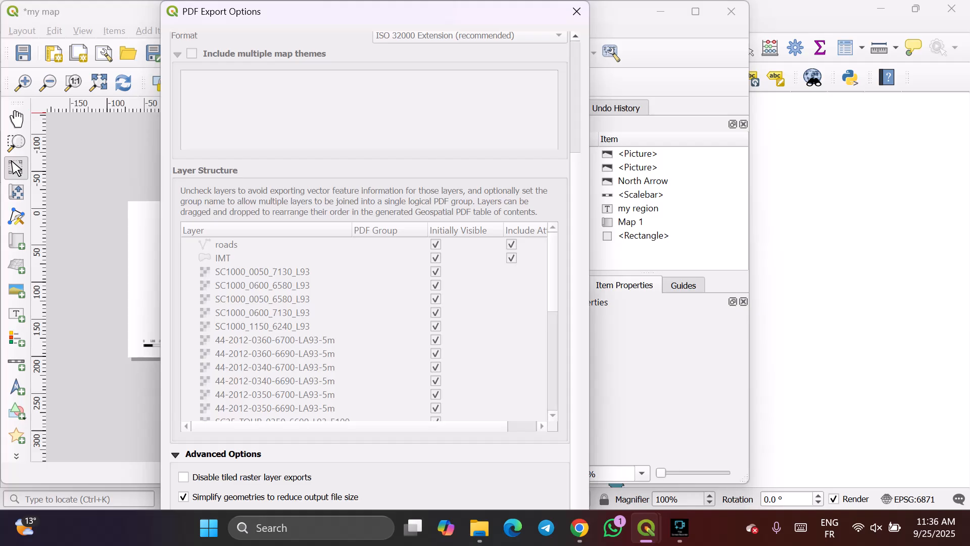
{"action": "scroll", "coordinate": [369, 268], "scroll_direction": "up", "scroll_amount": 5}
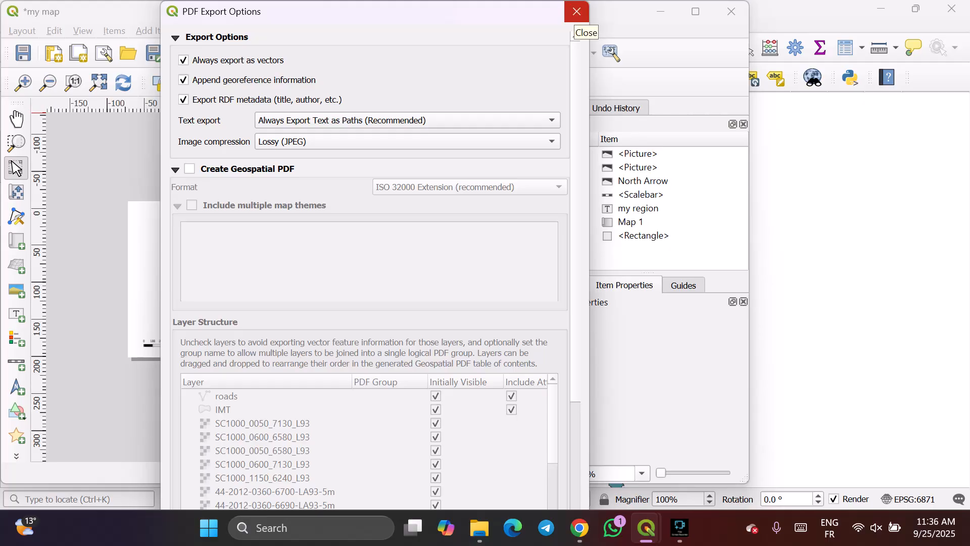
- Copy the link address of the IMT Atlantique logo from the Chrome image results and return to the "my map" layout in QGIS
{"action": "key", "text": "alt+Tab"}
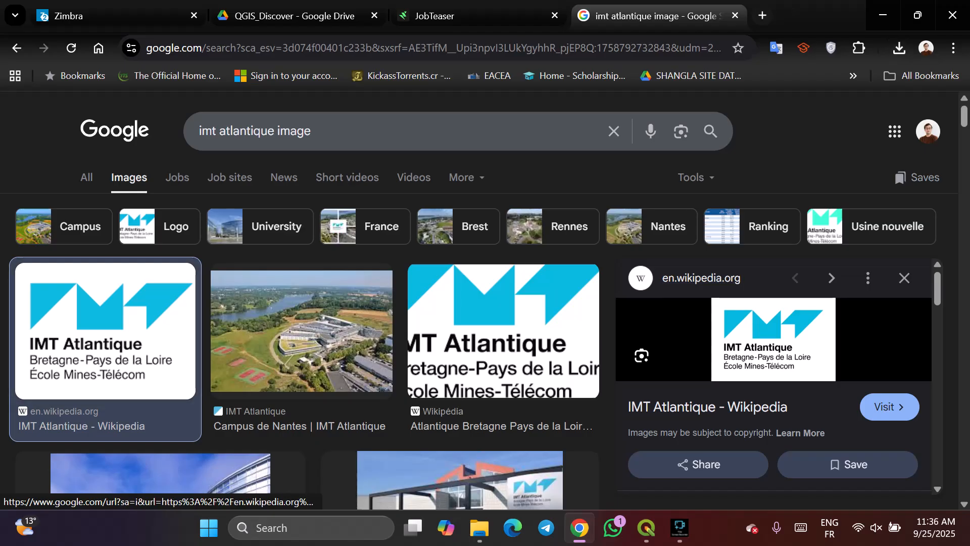
{"action": "right_click", "coordinate": [761, 338]}
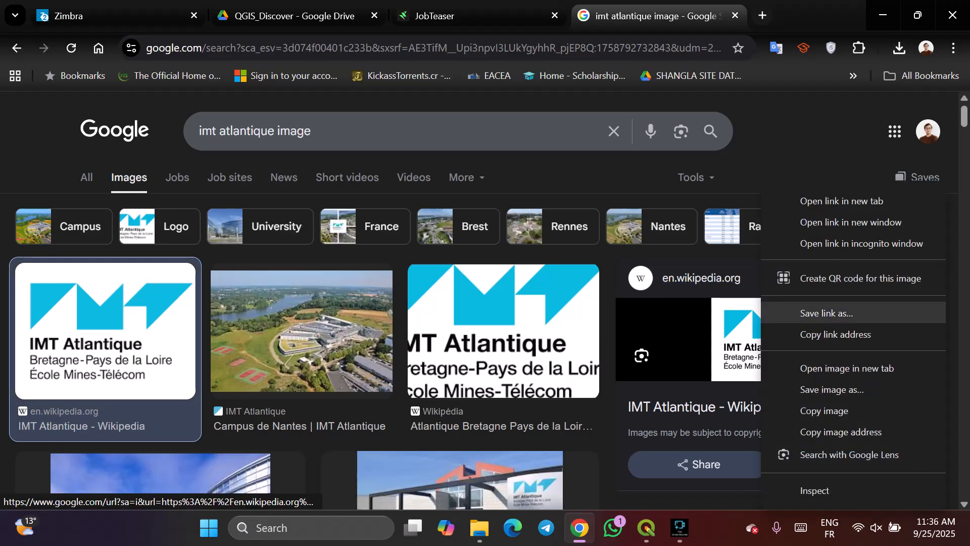
{"action": "left_click", "coordinate": [835, 334]}
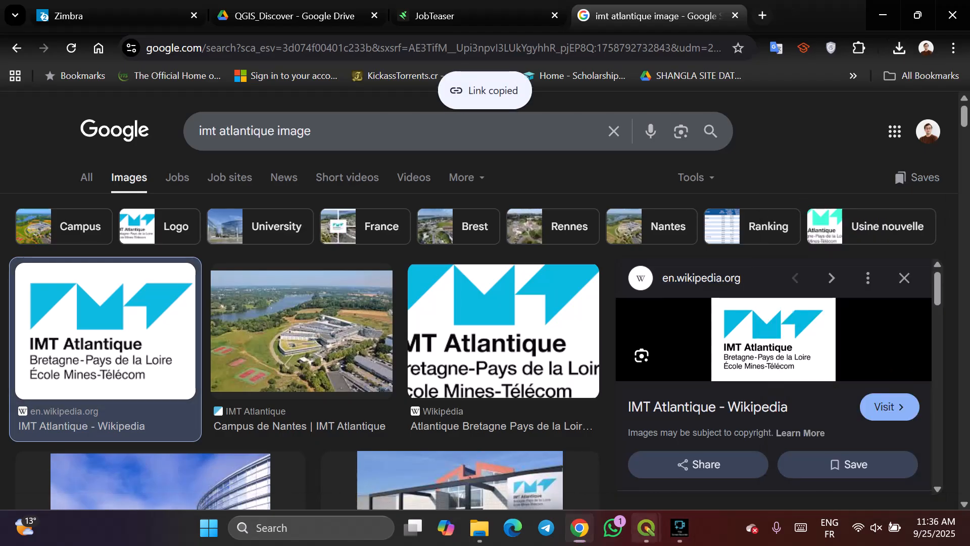
{"action": "mouse_move", "coordinate": [646, 527]}
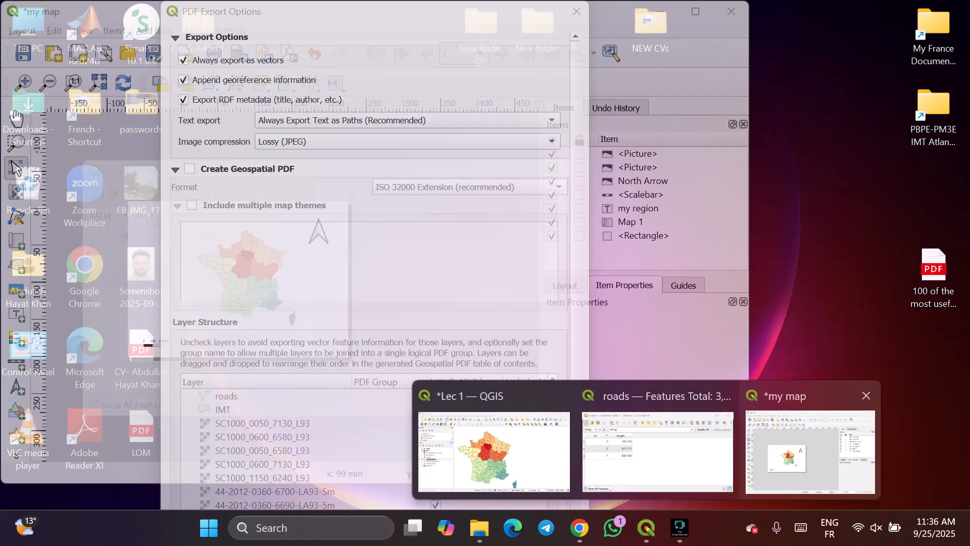
{"action": "left_click", "coordinate": [805, 450]}
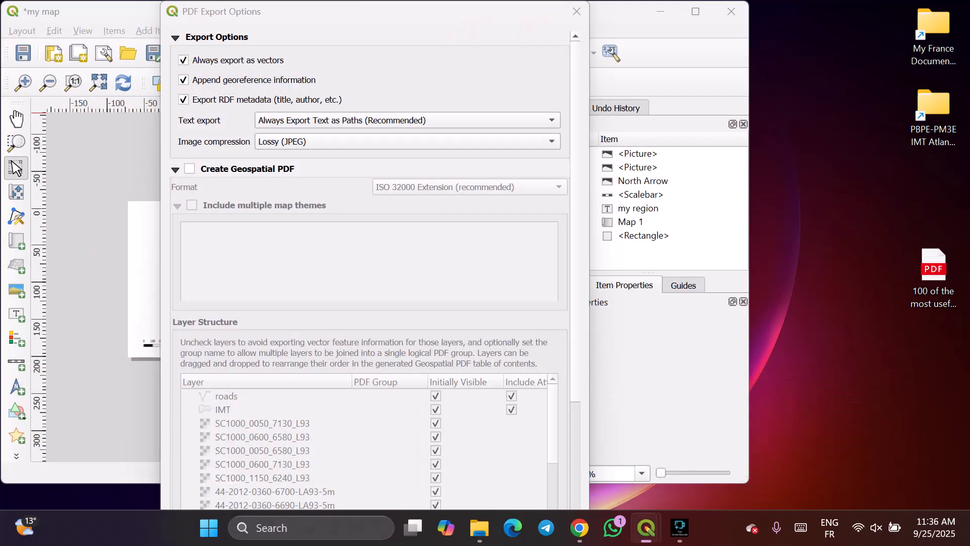
{"action": "left_click", "coordinate": [646, 527]}
{"action": "left_click", "coordinate": [493, 450]}
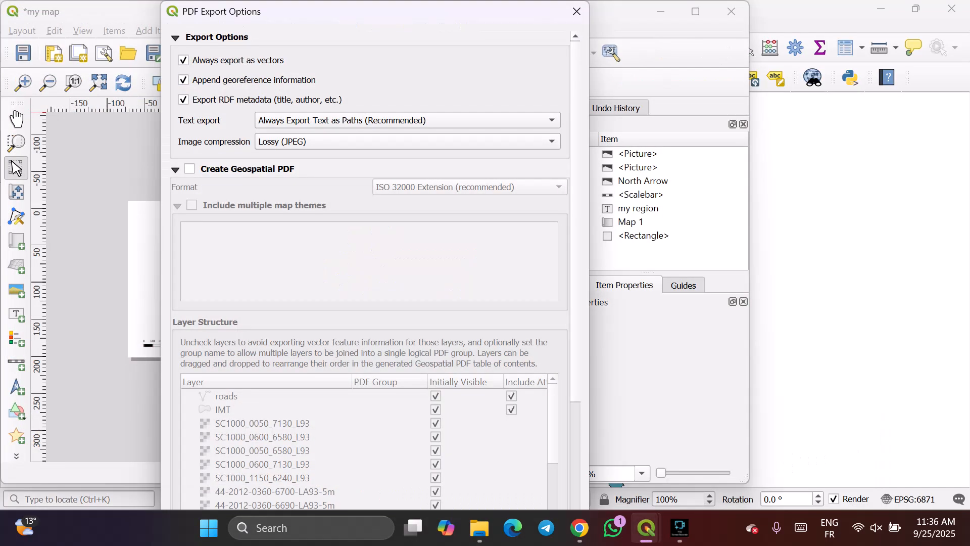
{"action": "left_click", "coordinate": [646, 528]}
{"action": "left_click", "coordinate": [658, 450]}
{"action": "left_click", "coordinate": [646, 528]}
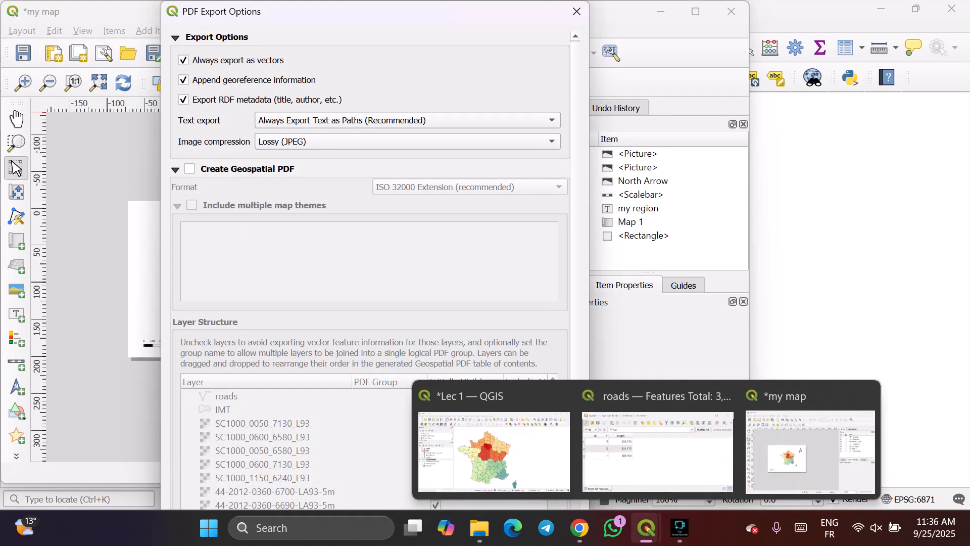
{"action": "left_click", "coordinate": [658, 450]}
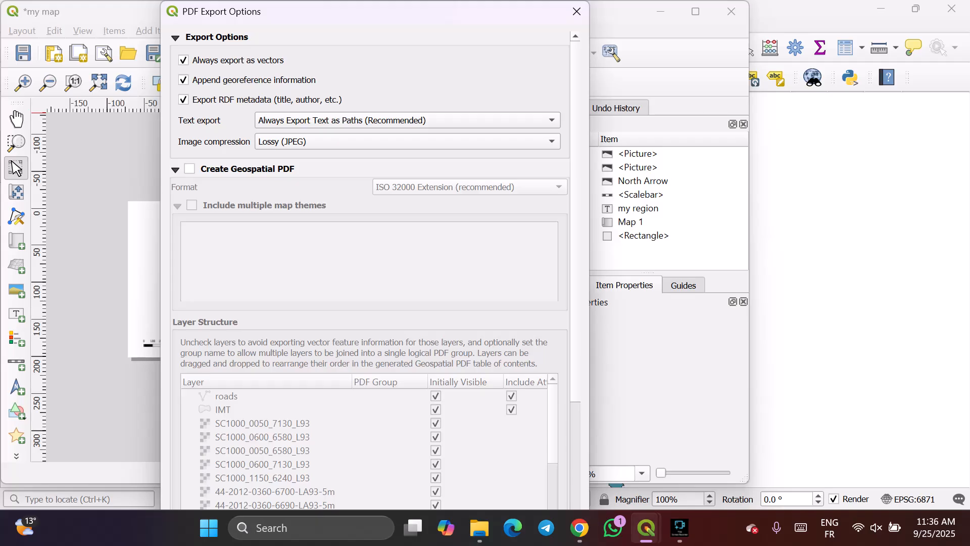
{"action": "left_click", "coordinate": [646, 527]}
{"action": "left_click", "coordinate": [811, 450]}
- Shrink and reposition the PDF Export Options dialog to reach its lower controls, and export the layout to PDF
{"action": "scroll", "coordinate": [369, 267], "scroll_direction": "down", "scroll_amount": 6}
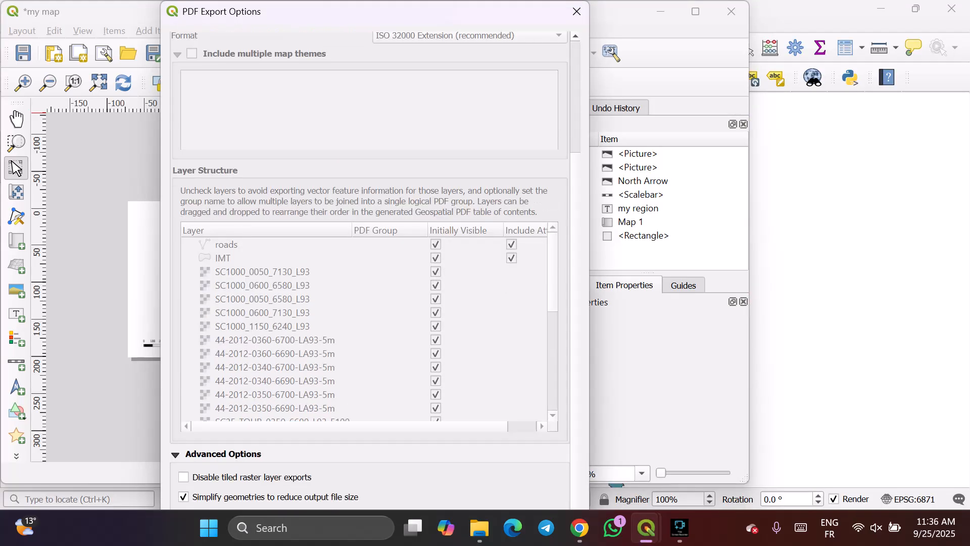
{"action": "scroll", "coordinate": [369, 268], "scroll_direction": "up", "scroll_amount": 3}
{"action": "scroll", "coordinate": [368, 268], "scroll_direction": "down", "scroll_amount": 3}
{"action": "left_click_drag", "start_coordinate": [354, 11], "coordinate": [413, 65]}
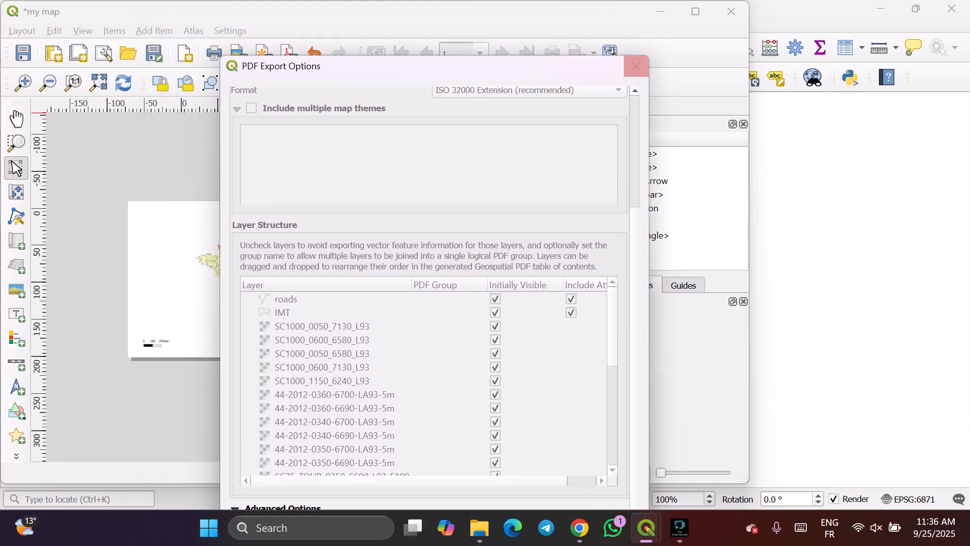
{"action": "left_click_drag", "start_coordinate": [648, 57], "coordinate": [541, 222]}
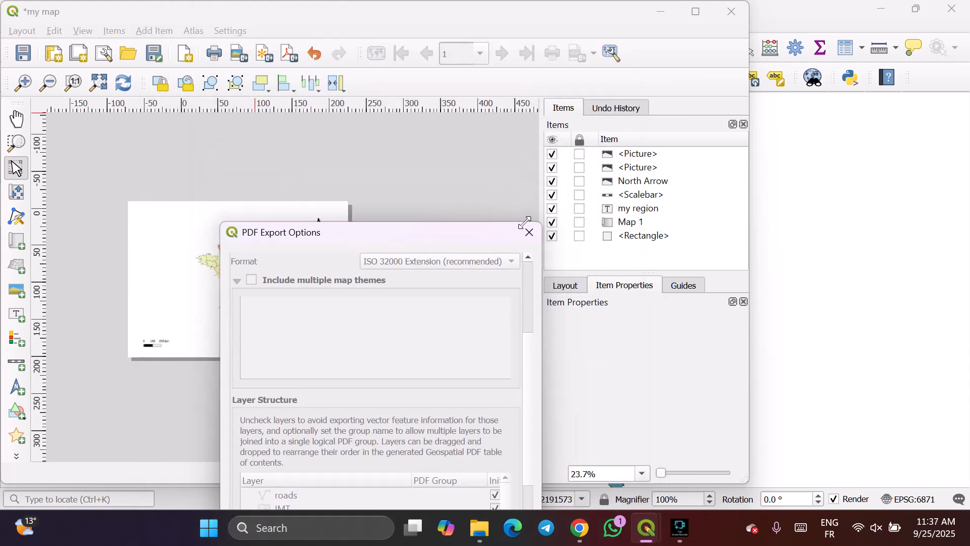
{"action": "left_click_drag", "start_coordinate": [472, 235], "coordinate": [546, 19]}
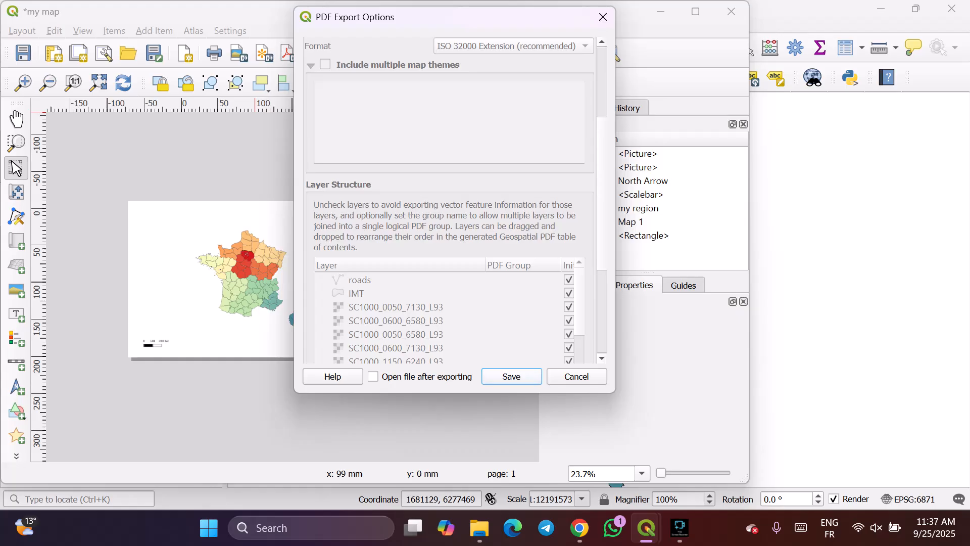
{"action": "key", "text": "Return"}
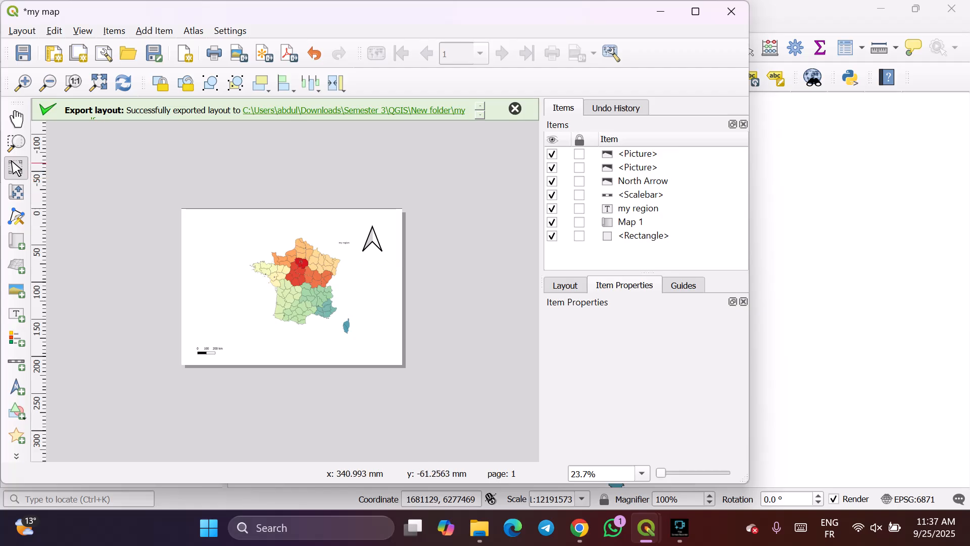
{"action": "left_click", "coordinate": [515, 109]}
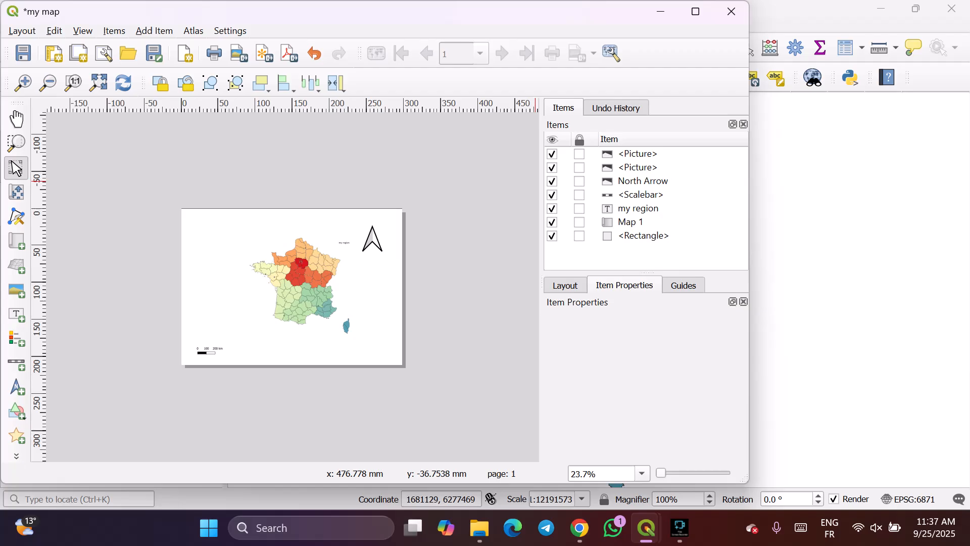
- Check the two picture items and delete the larger one near the page's upper-left corner
{"action": "left_click", "coordinate": [639, 167]}
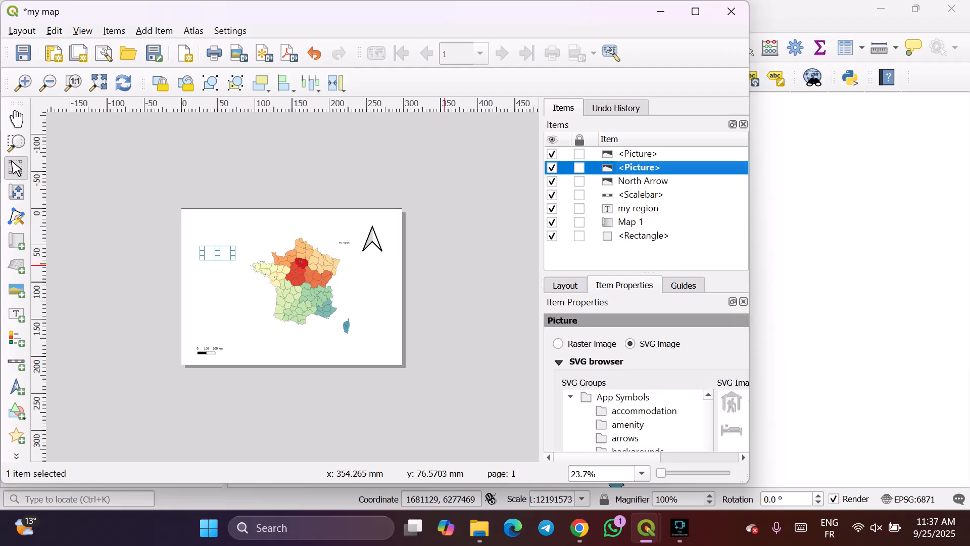
{"action": "left_click", "coordinate": [451, 270]}
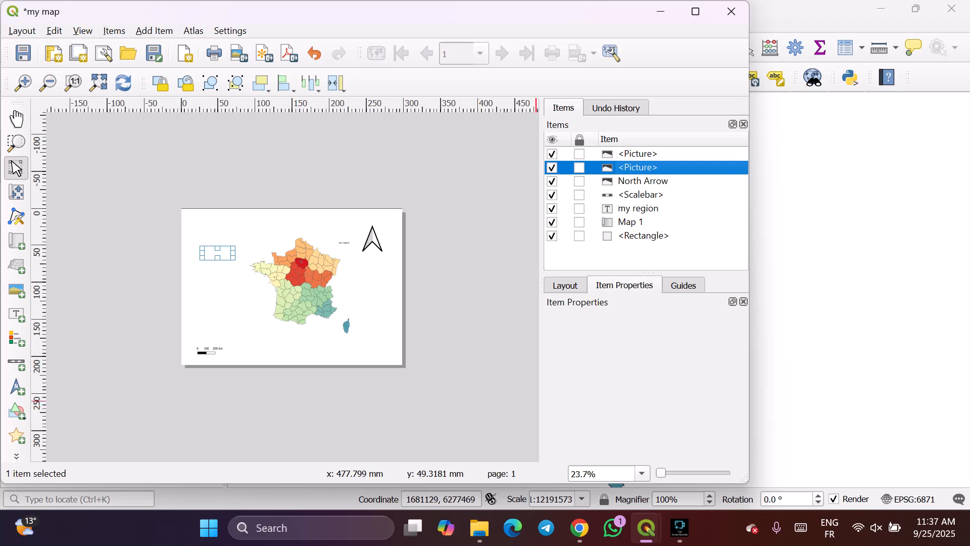
{"action": "left_click", "coordinate": [638, 154]}
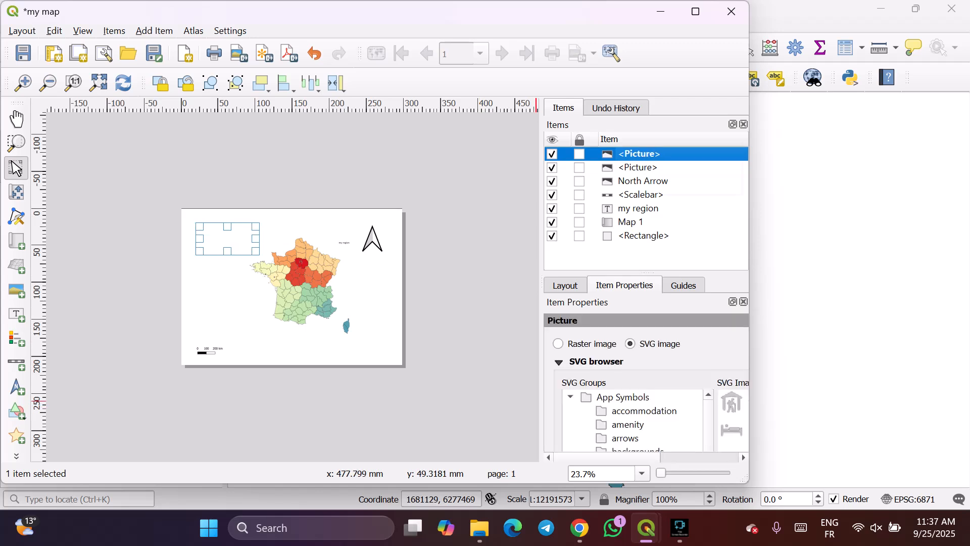
{"action": "right_click", "coordinate": [628, 152]}
{"action": "left_click", "coordinate": [671, 165]}
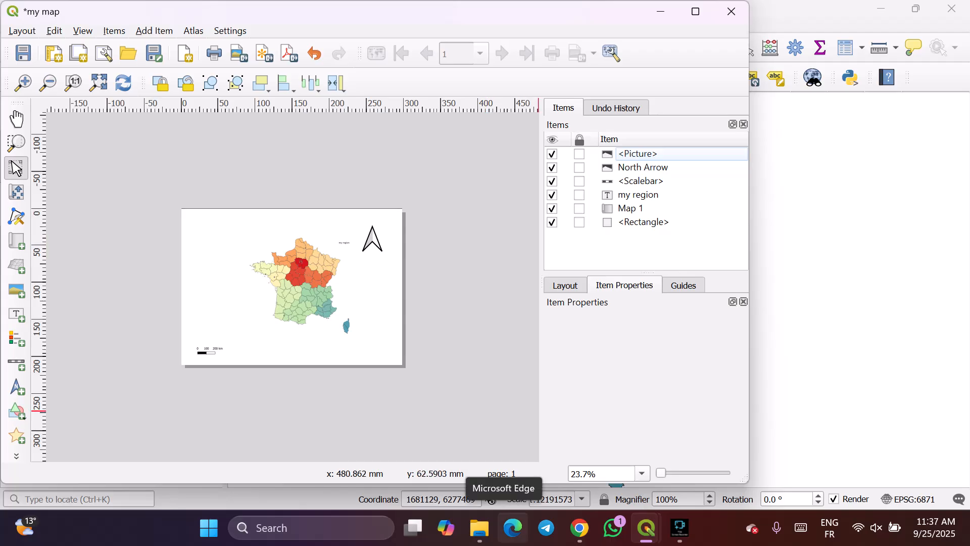
- Switch to Chrome and copy the image address of the IMT Atlantique logo from the image results
{"action": "left_click", "coordinate": [579, 527]}
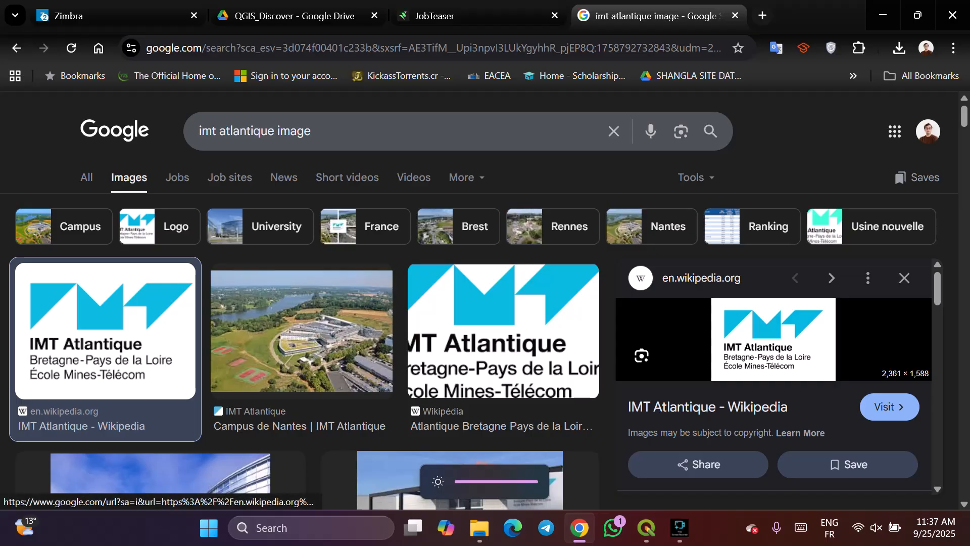
{"action": "right_click", "coordinate": [615, 335]}
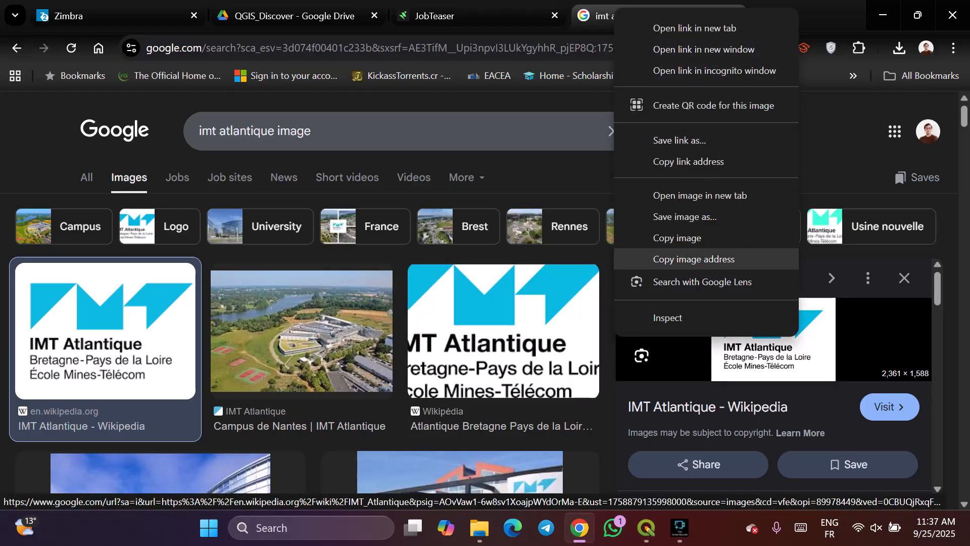
{"action": "left_click", "coordinate": [693, 259]}
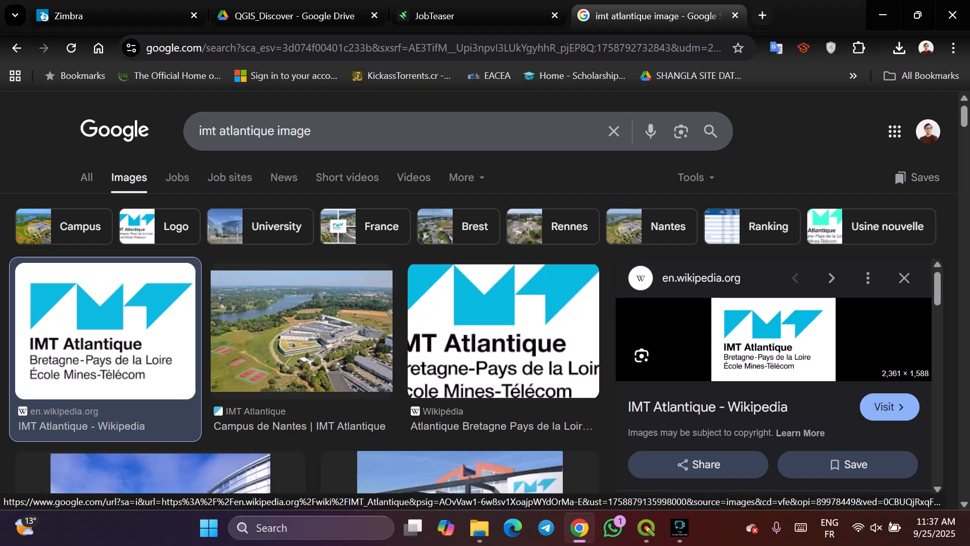
- Open the IMT Atlantique Wikipedia article, copy its logo image, and return to the "my map" layout in QGIS
{"action": "left_click", "coordinate": [699, 407]}
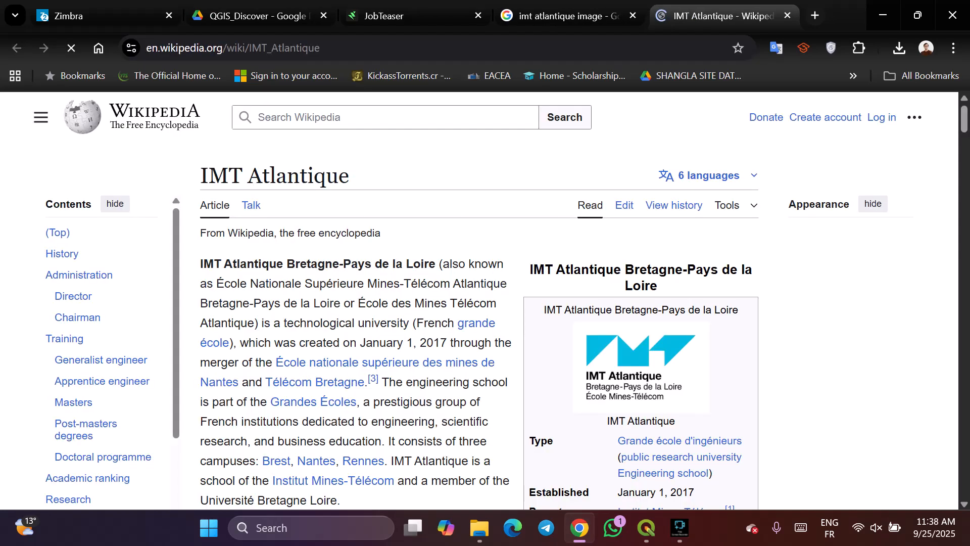
{"action": "scroll", "coordinate": [652, 313], "scroll_direction": "down", "scroll_amount": 3}
{"action": "right_click", "coordinate": [652, 313]}
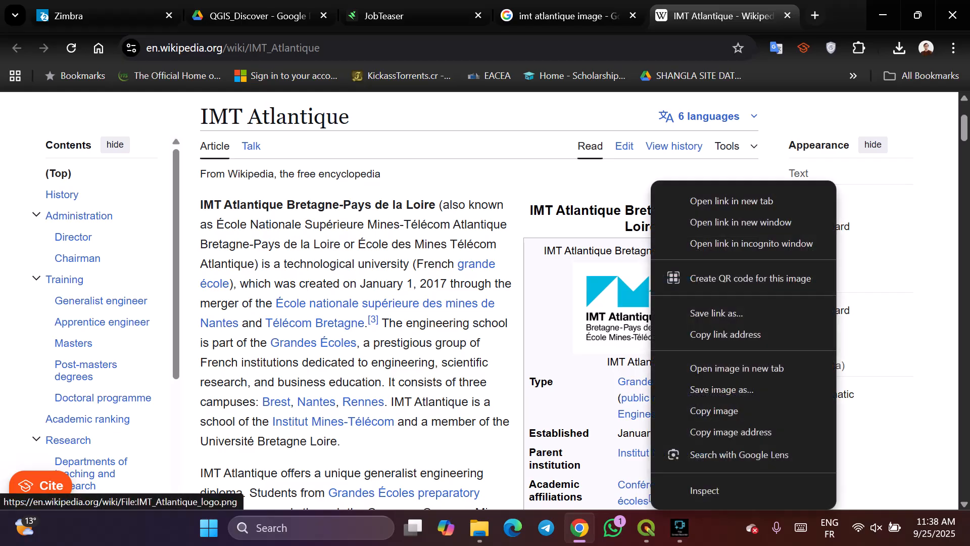
{"action": "left_click", "coordinate": [714, 410]}
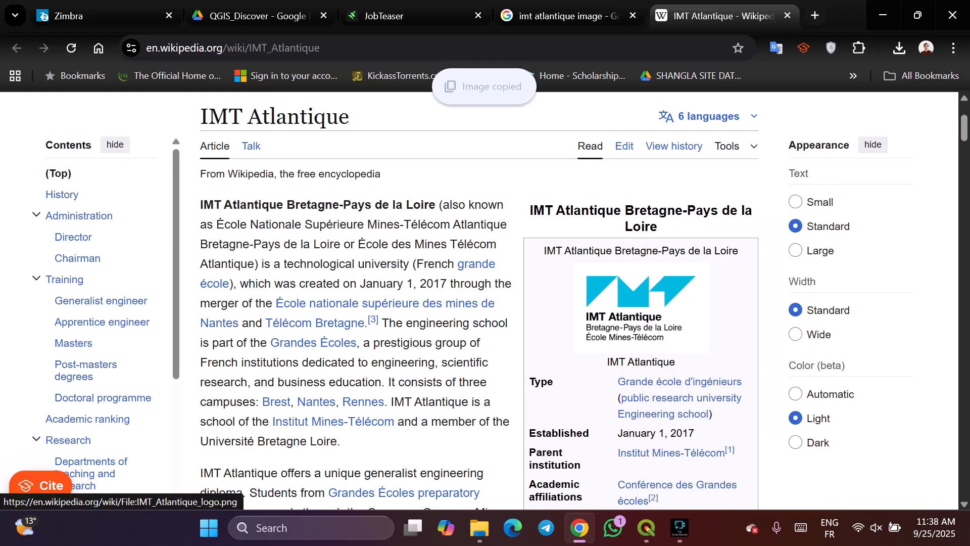
{"action": "mouse_move", "coordinate": [646, 528]}
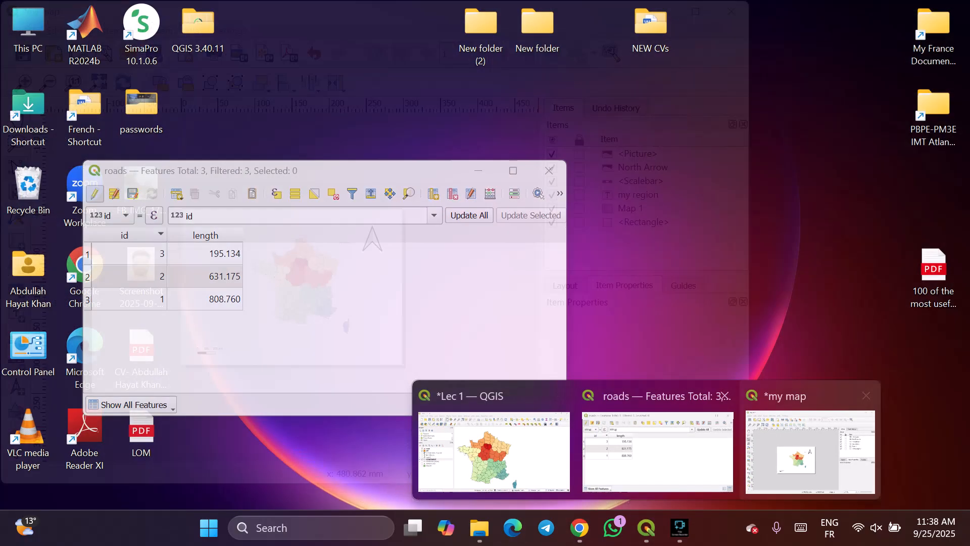
{"action": "left_click", "coordinate": [808, 439]}
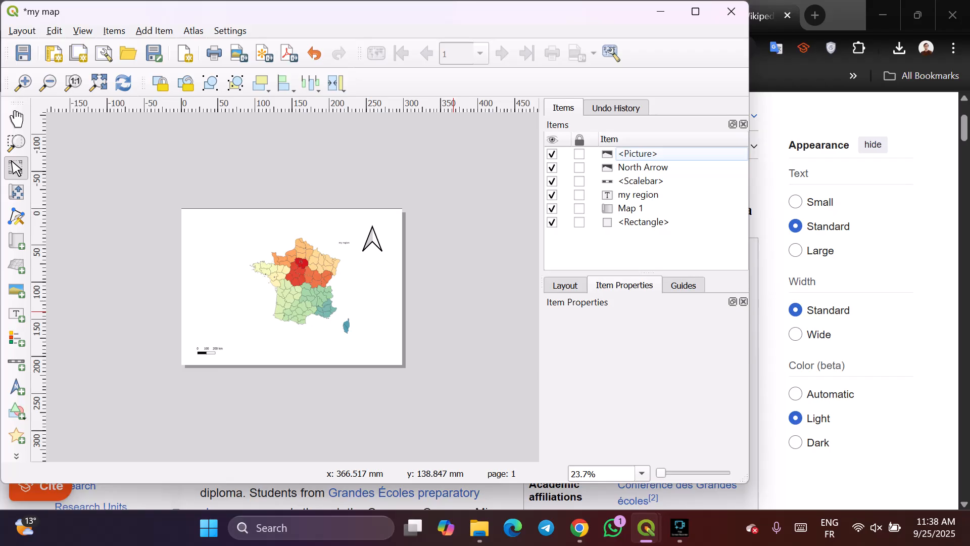
{"action": "right_click", "coordinate": [250, 244]}
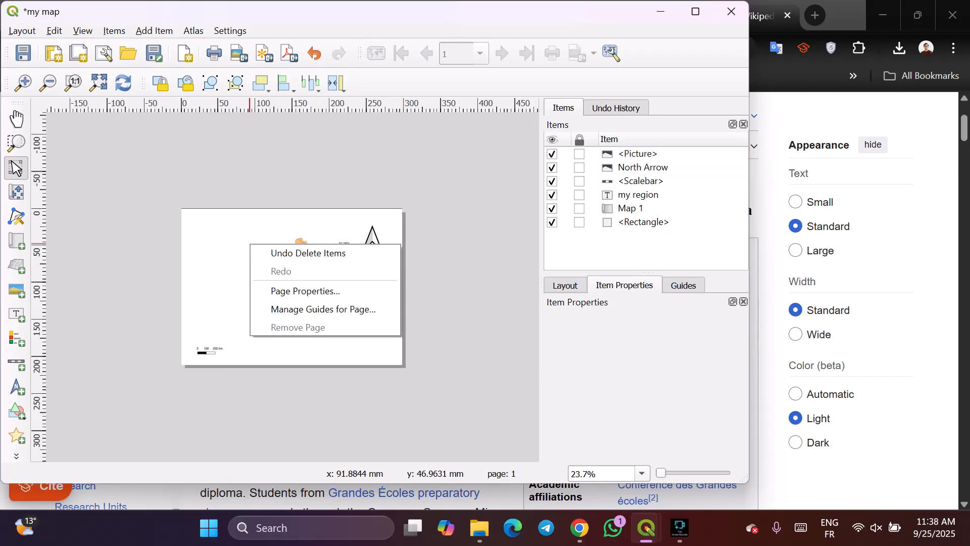
{"action": "key", "text": "Escape"}
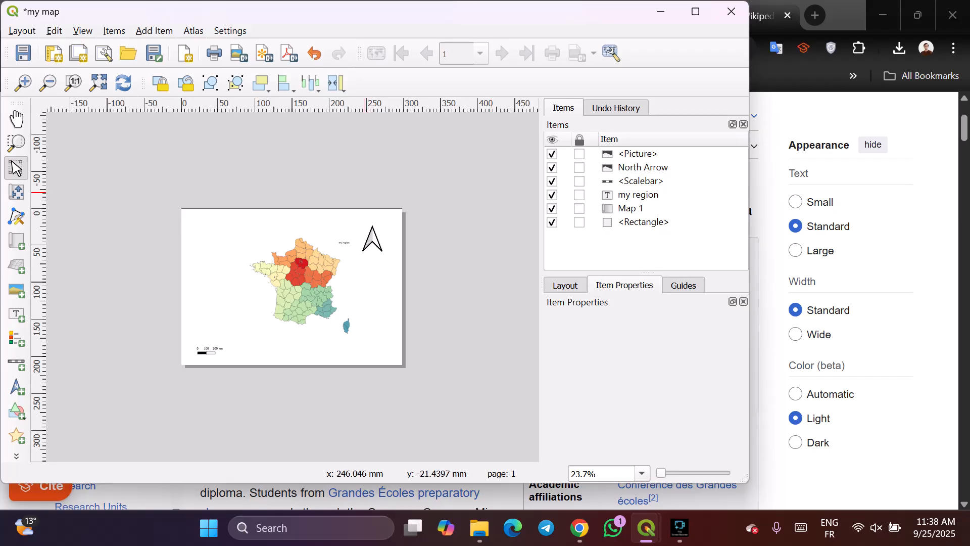
- Save the project and close the "my map" layout, as well as the Wikipedia and JobTeaser browser tabs
{"action": "left_click", "coordinate": [22, 53]}
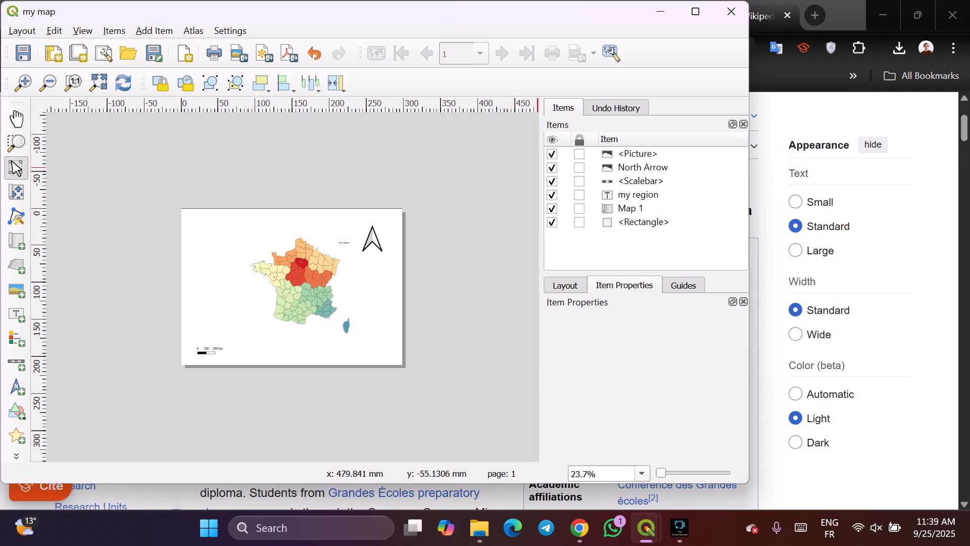
{"action": "left_click", "coordinate": [731, 11]}
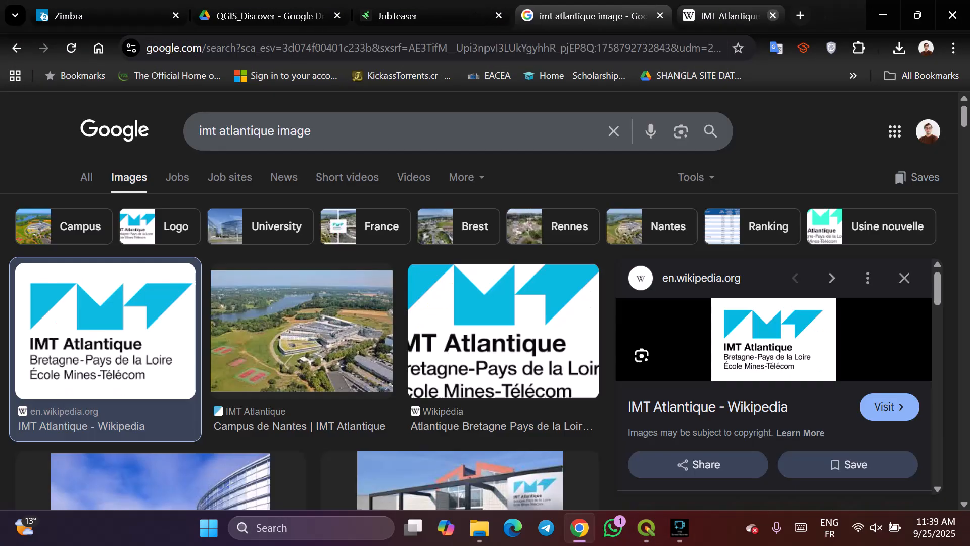
{"action": "left_click", "coordinate": [787, 16]}
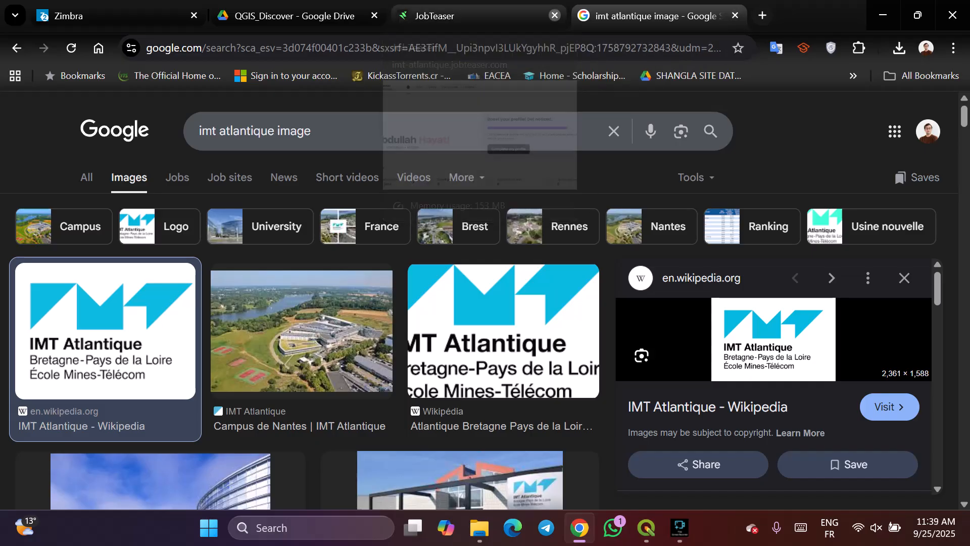
{"action": "left_click", "coordinate": [554, 16]}
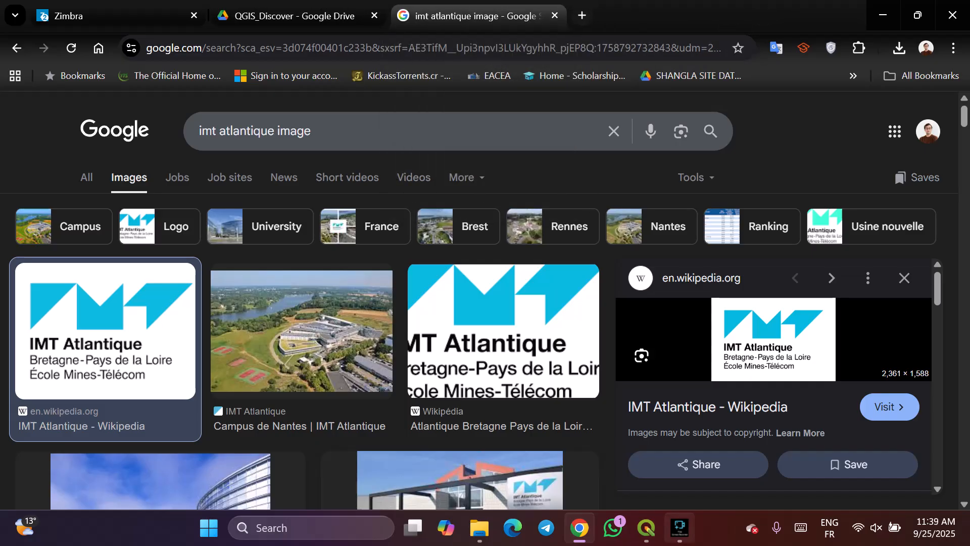
- Switch to the Lec 1 project in QGIS and close the roads attribute table
{"action": "mouse_move", "coordinate": [646, 527]}
{"action": "left_click", "coordinate": [564, 452]}
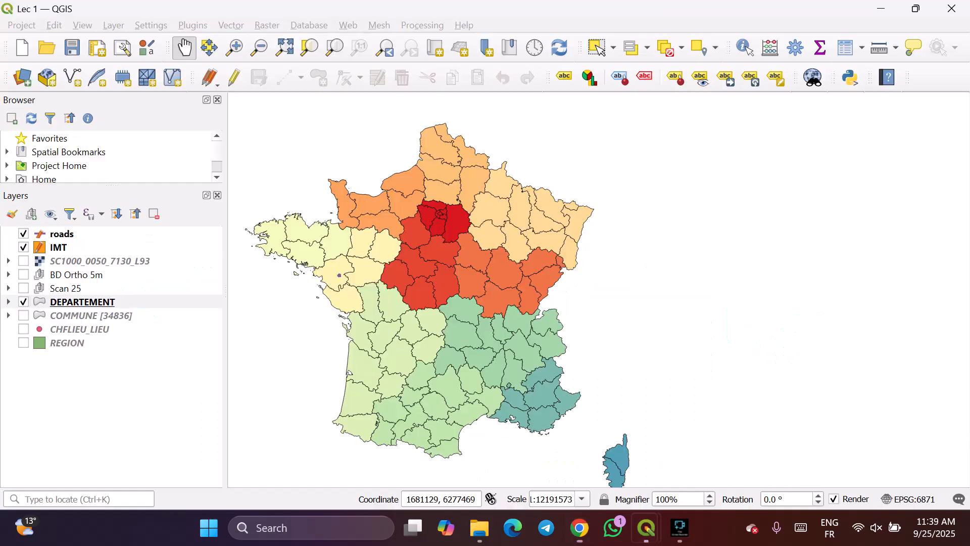
{"action": "left_click", "coordinate": [728, 452]}
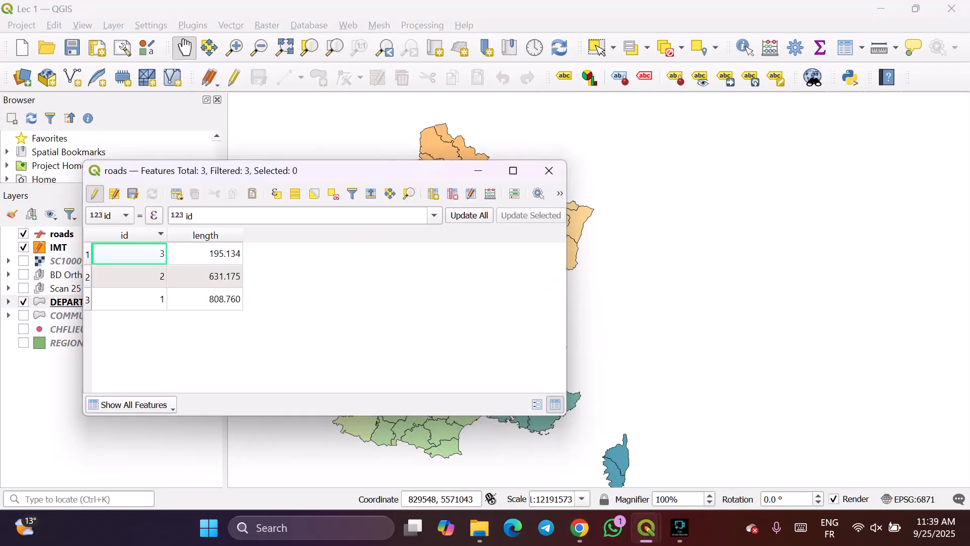
{"action": "left_click", "coordinate": [549, 171]}
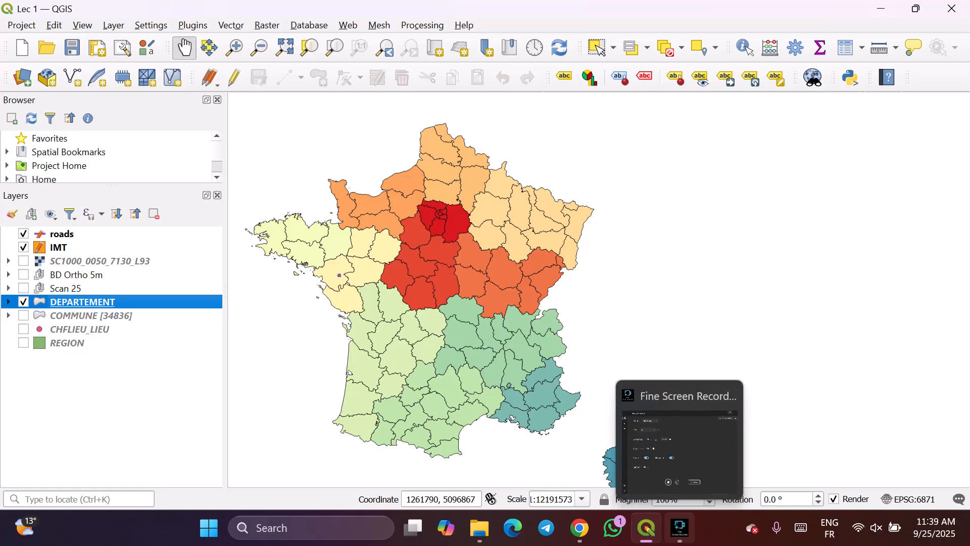
{"action": "left_click", "coordinate": [680, 527]}
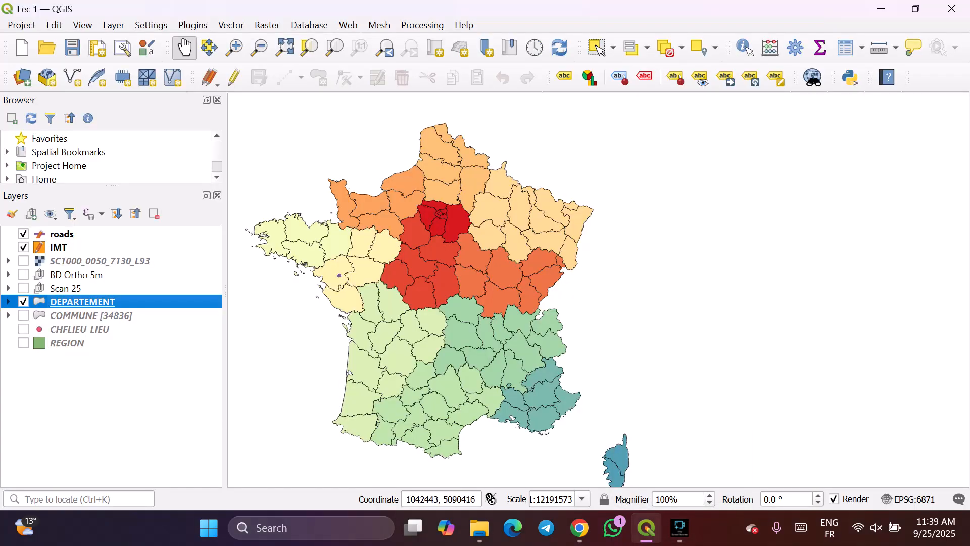
{"action": "left_click", "coordinate": [680, 527]}
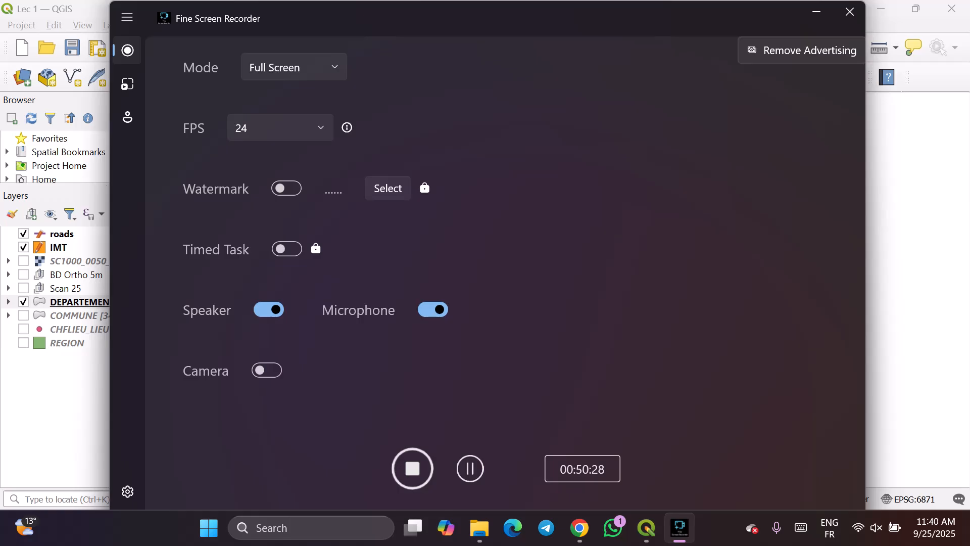
{"action": "left_click", "coordinate": [898, 238]}
- Examine the roads and IMT features up close on the map, and the departments of France as a whole
{"action": "left_click_drag", "start_coordinate": [520, 292], "coordinate": [789, 271]}
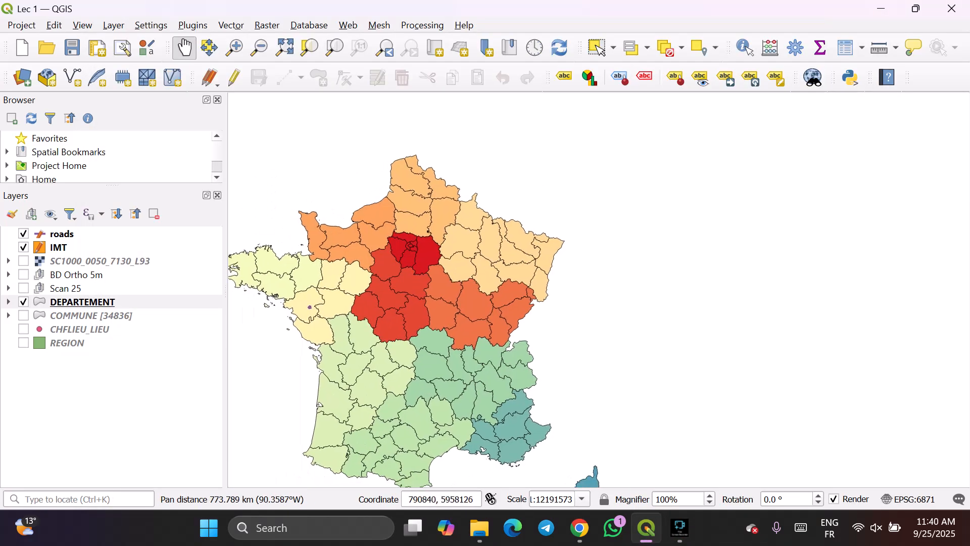
{"action": "scroll", "coordinate": [517, 315], "scroll_direction": "down", "scroll_amount": 1}
{"action": "scroll", "coordinate": [470, 345], "scroll_direction": "up", "scroll_amount": 1}
{"action": "left_click_drag", "start_coordinate": [469, 348], "coordinate": [512, 325]}
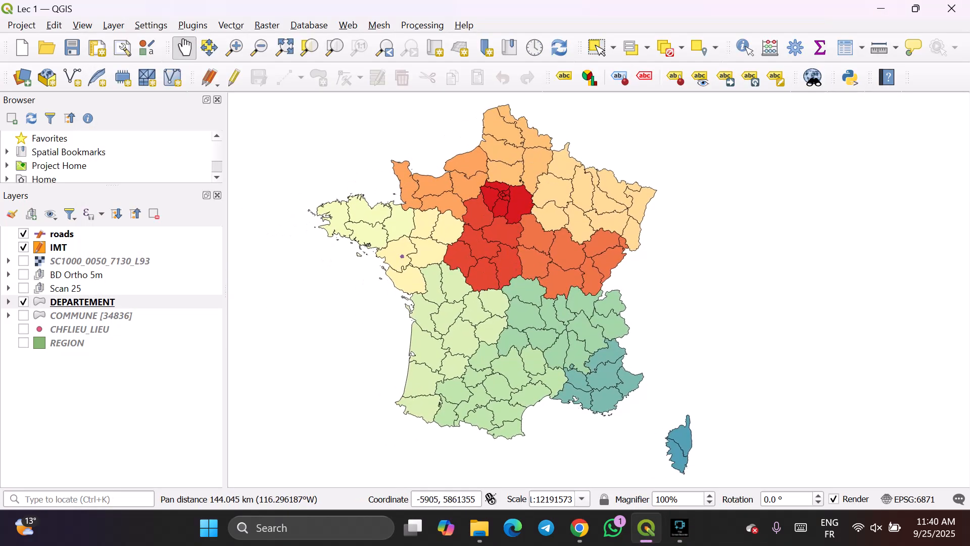
{"action": "scroll", "coordinate": [448, 287], "scroll_direction": "up", "scroll_amount": 1}
{"action": "scroll", "coordinate": [381, 243], "scroll_direction": "up", "scroll_amount": 4}
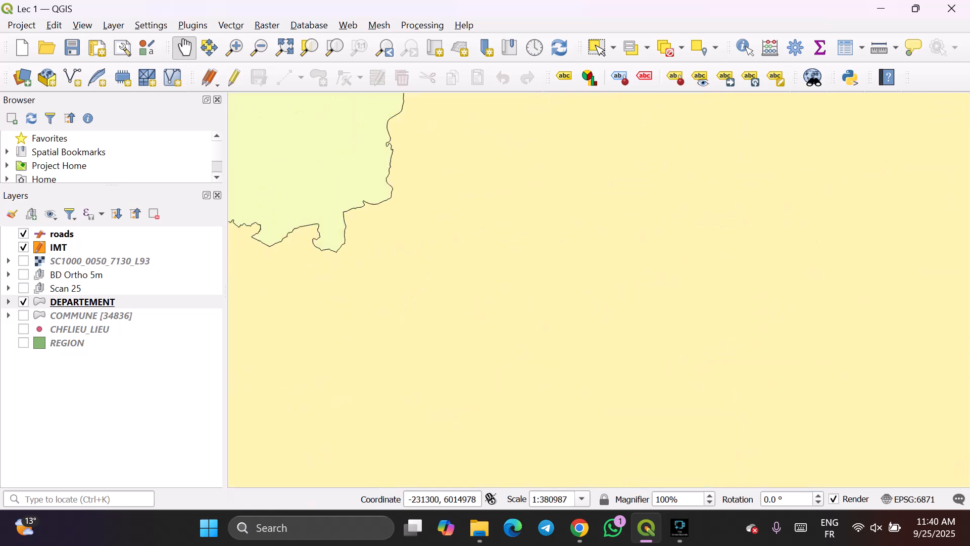
{"action": "left_click_drag", "start_coordinate": [788, 425], "coordinate": [675, 334]}
{"action": "scroll", "coordinate": [552, 308], "scroll_direction": "down", "scroll_amount": 2}
{"action": "scroll", "coordinate": [552, 307], "scroll_direction": "up", "scroll_amount": 1}
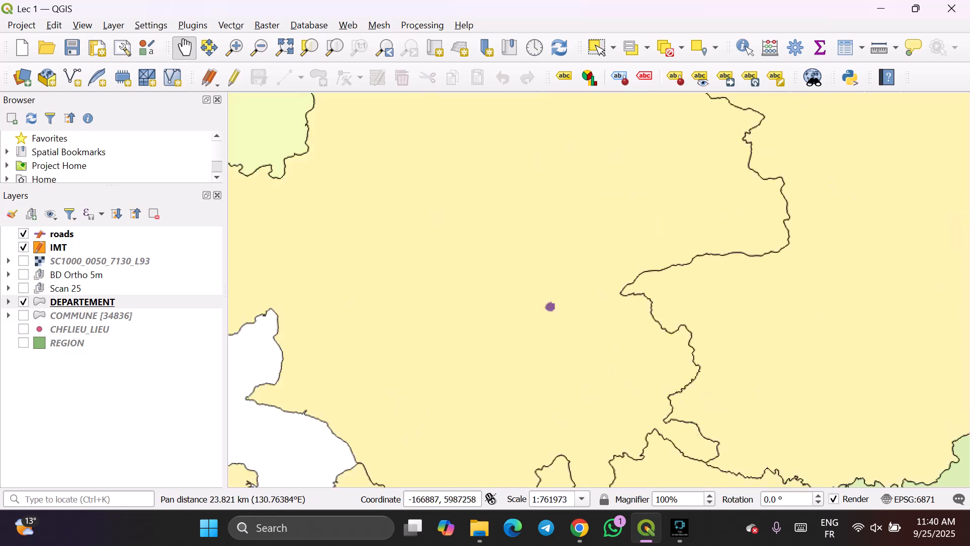
{"action": "scroll", "coordinate": [552, 306], "scroll_direction": "up", "scroll_amount": 3}
{"action": "scroll", "coordinate": [560, 282], "scroll_direction": "up", "scroll_amount": 3}
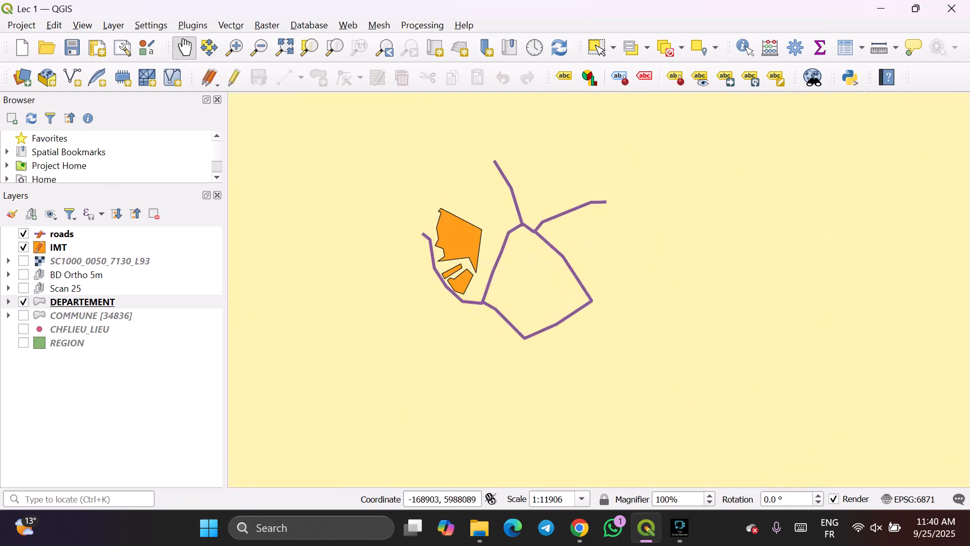
{"action": "scroll", "coordinate": [566, 293], "scroll_direction": "up", "scroll_amount": 1}
{"action": "scroll", "coordinate": [566, 293], "scroll_direction": "down", "scroll_amount": 1}
{"action": "scroll", "coordinate": [566, 293], "scroll_direction": "up", "scroll_amount": 1}
{"action": "scroll", "coordinate": [566, 293], "scroll_direction": "down", "scroll_amount": 2}
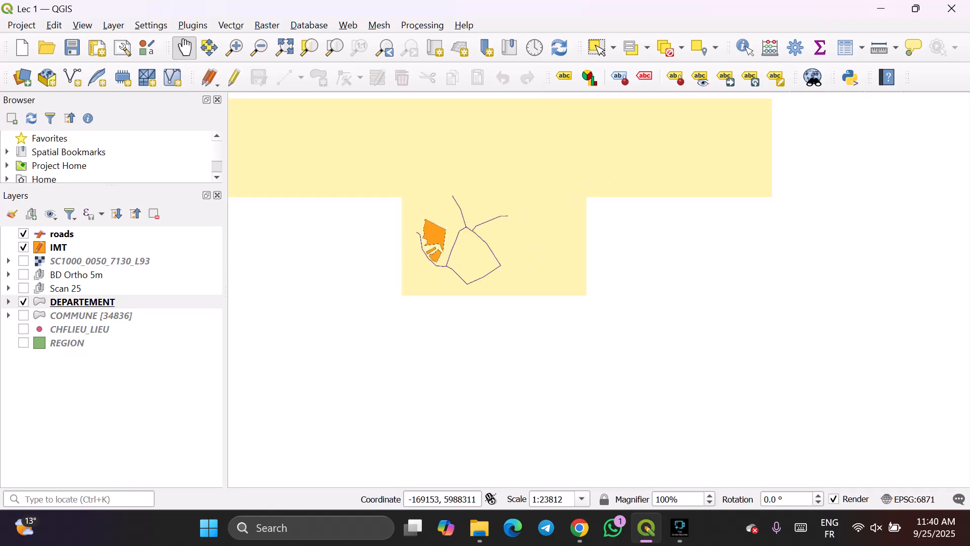
{"action": "scroll", "coordinate": [599, 290], "scroll_direction": "down", "scroll_amount": 9}
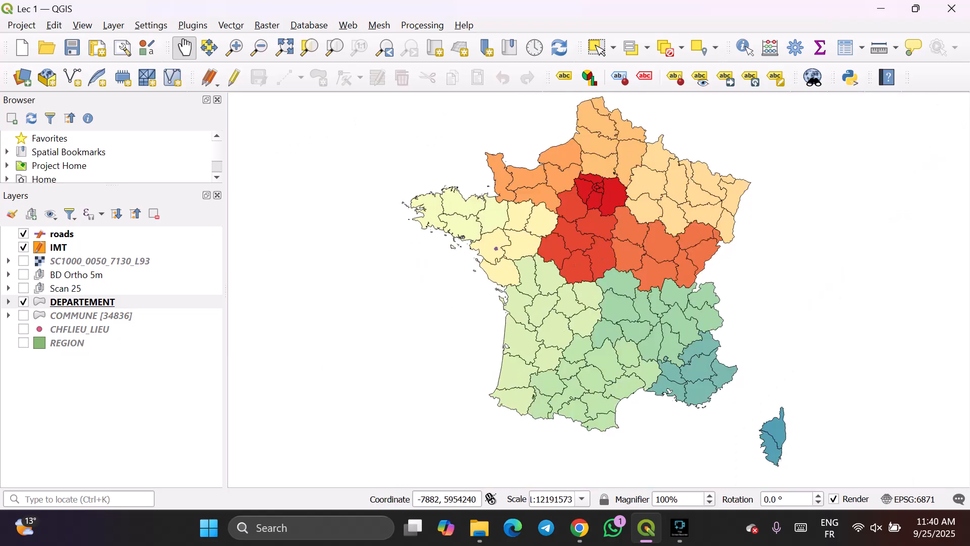
{"action": "left_click_drag", "start_coordinate": [599, 289], "coordinate": [536, 295]}
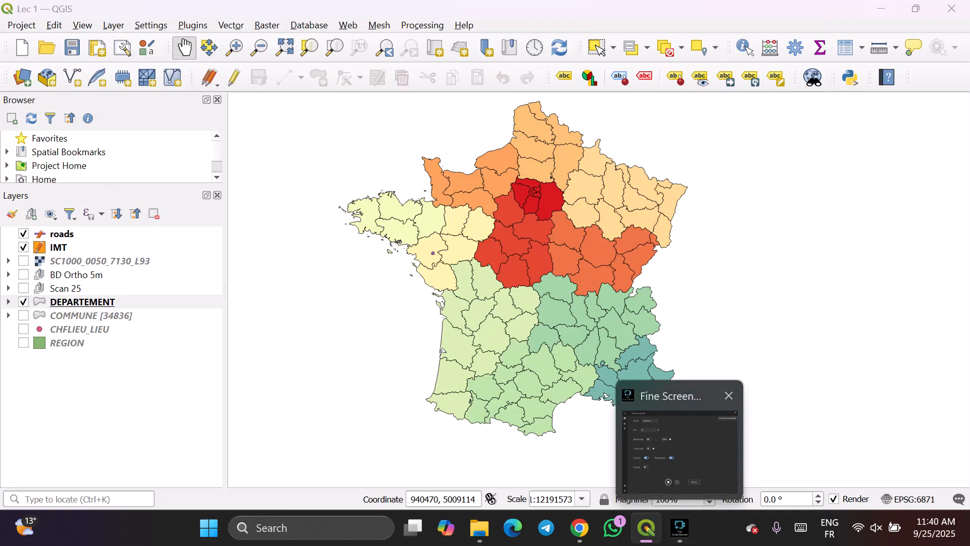
- Switch from Chrome back to the Lec 1 project in QGIS
{"action": "left_click", "coordinate": [679, 528]}
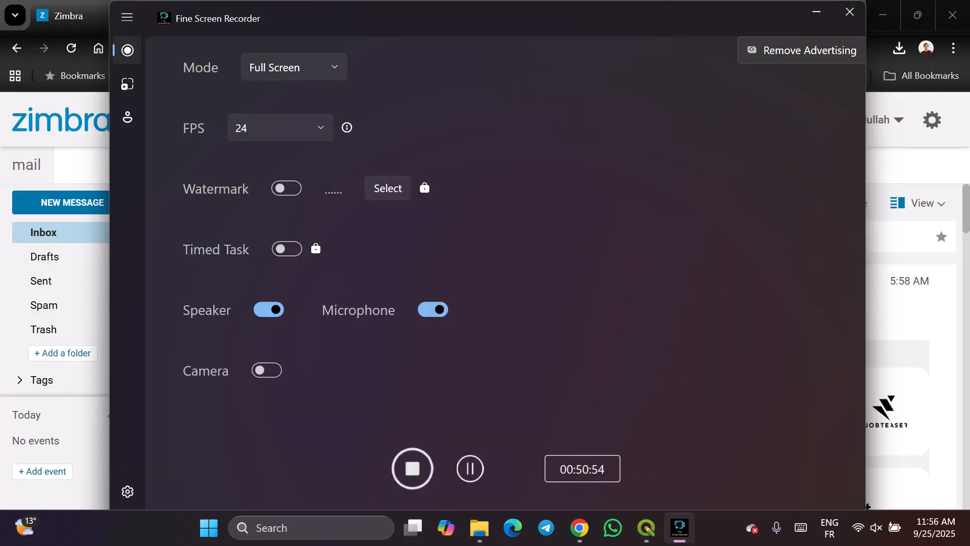
{"action": "left_click", "coordinate": [816, 12]}
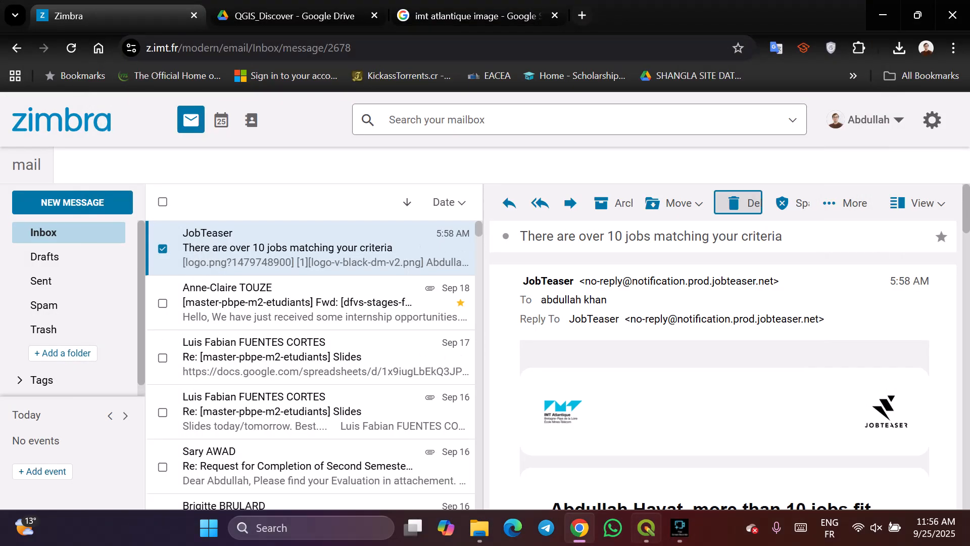
{"action": "left_click", "coordinate": [646, 528]}
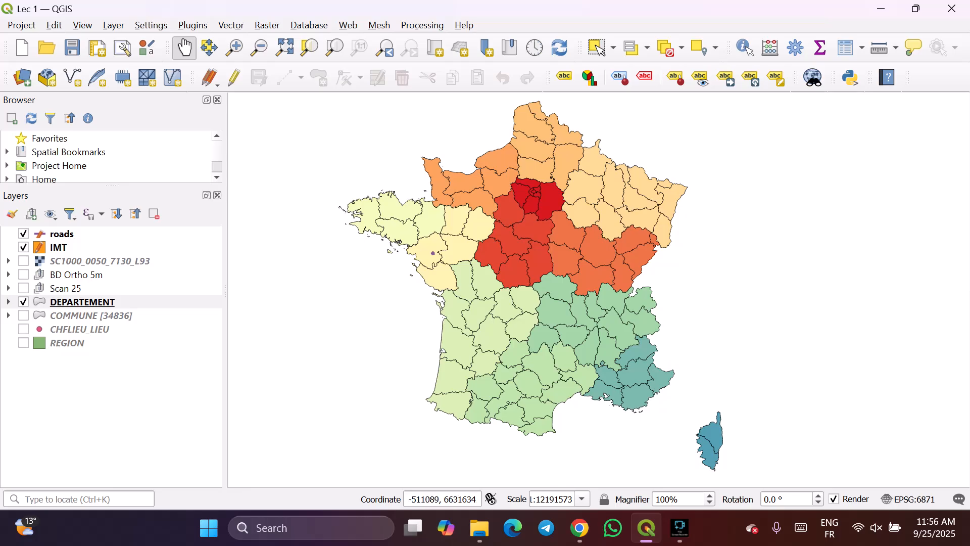
{"action": "key", "text": "alt+o"}
{"action": "key", "text": "Right"}
{"action": "key", "text": "Left"}
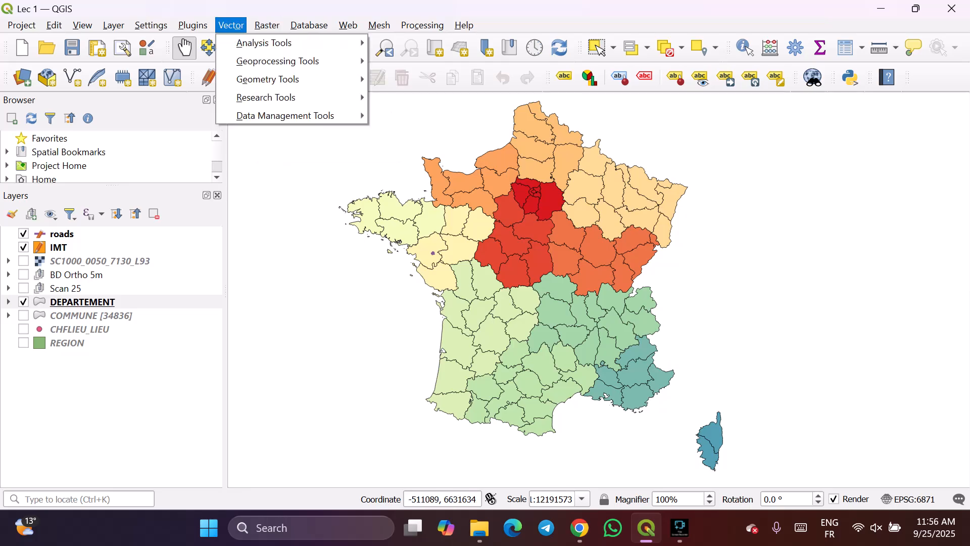
{"action": "key", "text": "Down"}
{"action": "key", "text": "Down"}
{"action": "key", "text": "Down"}
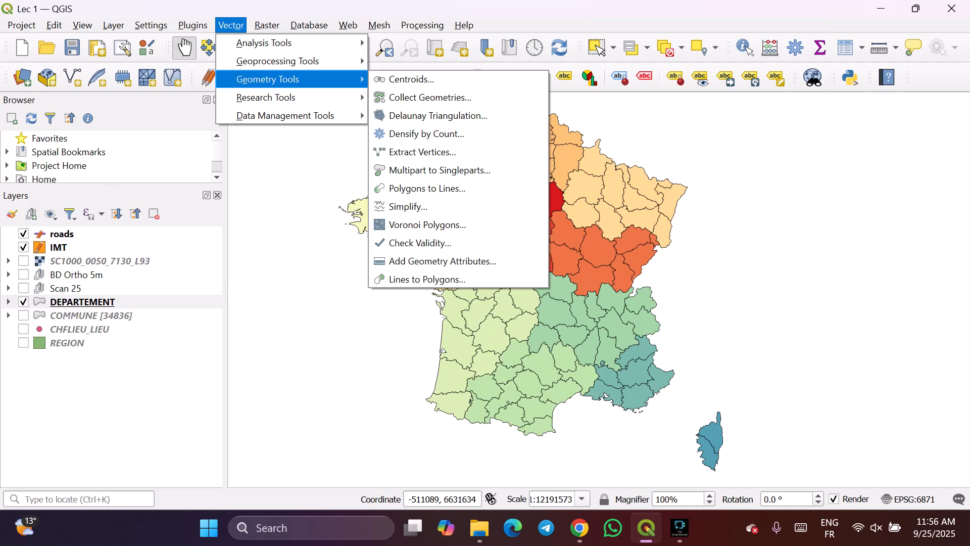
{"action": "key", "text": "Up"}
{"action": "key", "text": "Right"}
{"action": "key", "text": "Down"}
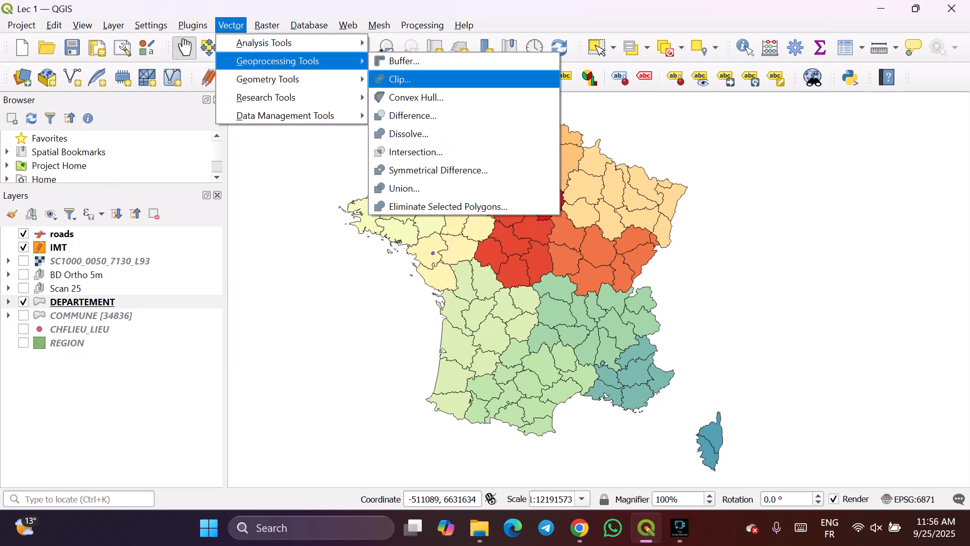
{"action": "key", "text": "Left"}
{"action": "key", "text": "Up"}
{"action": "key", "text": "Left"}
{"action": "key", "text": "Left"}
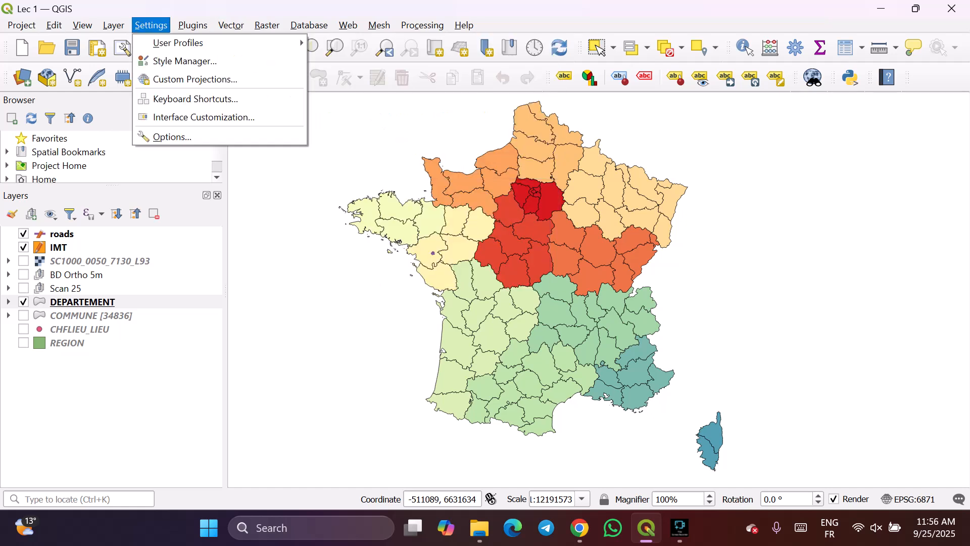
{"action": "key", "text": "Escape"}
{"action": "key", "text": "Escape"}
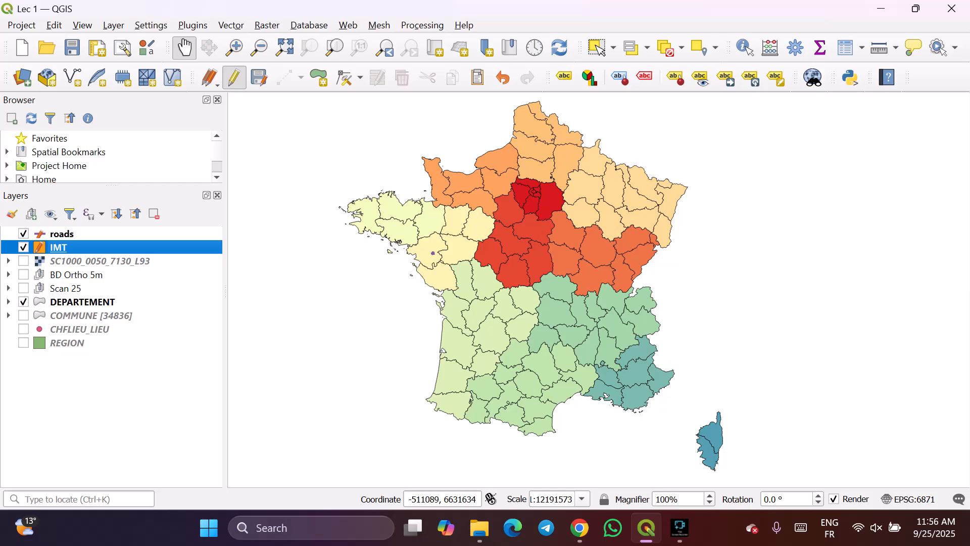
- Select the IMT layer and hide the roads and DEPARTEMENT layers
{"action": "double_click", "coordinate": [58, 248]}
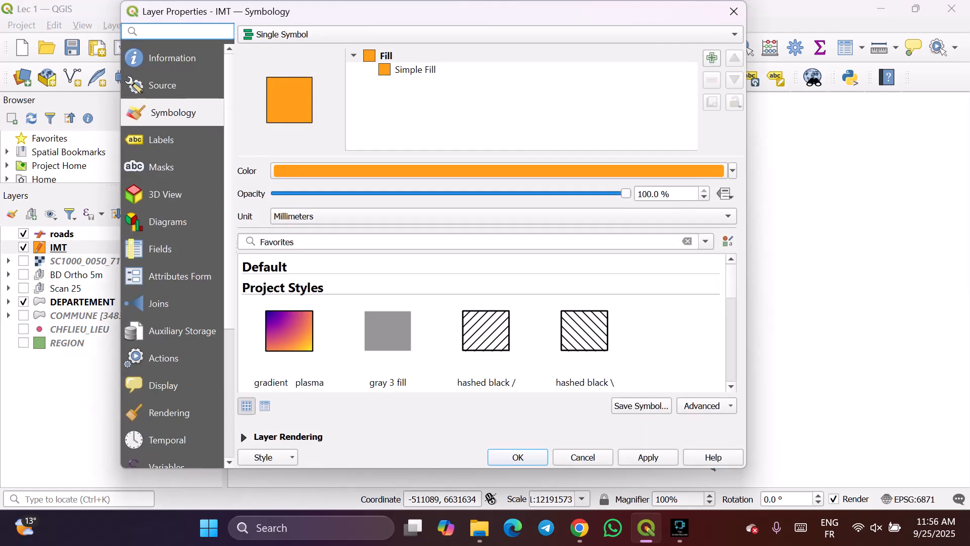
{"action": "left_click", "coordinate": [734, 11]}
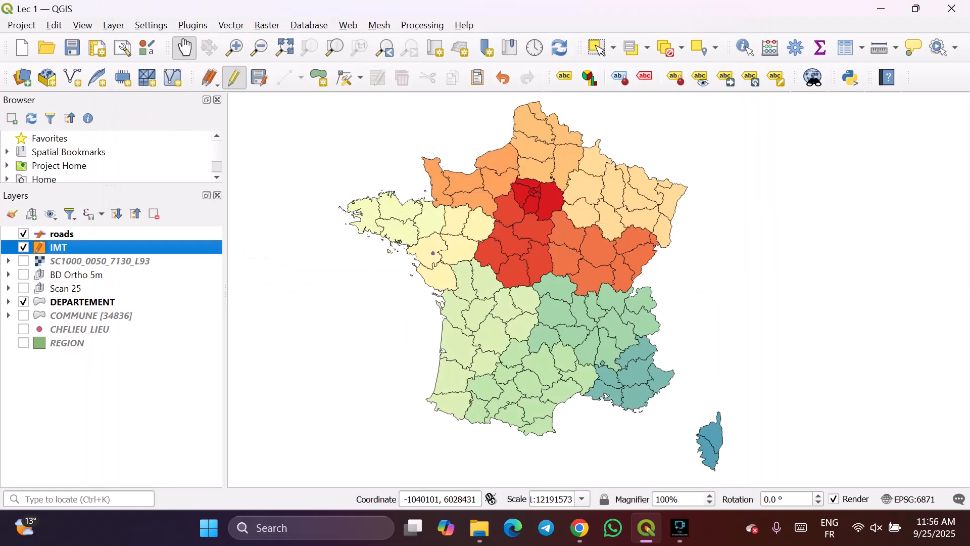
{"action": "left_click", "coordinate": [23, 234]}
{"action": "left_click", "coordinate": [23, 301]}
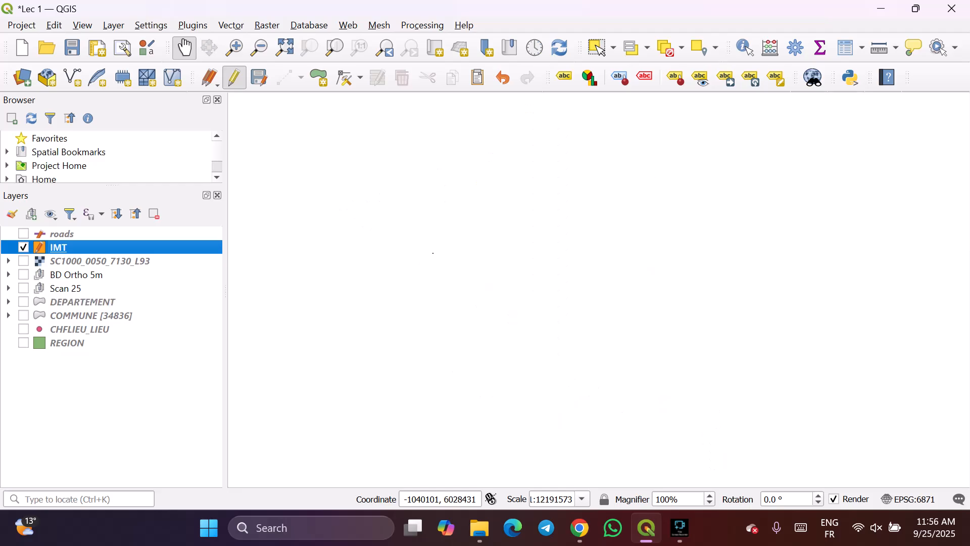
- Locate the IMT polygons on the map and examine them up close
{"action": "scroll", "coordinate": [459, 212], "scroll_direction": "up", "scroll_amount": 2}
{"action": "scroll", "coordinate": [485, 186], "scroll_direction": "down", "scroll_amount": 2}
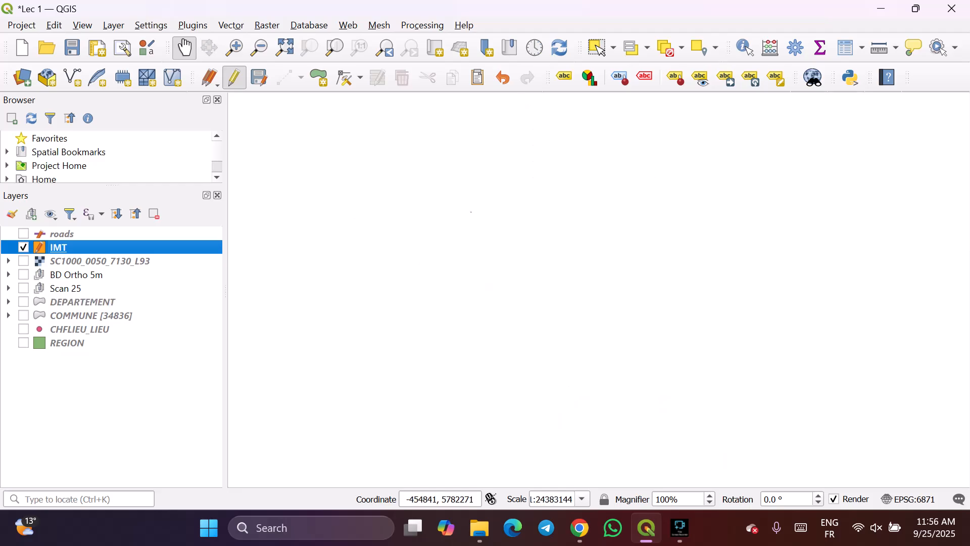
{"action": "scroll", "coordinate": [475, 197], "scroll_direction": "up", "scroll_amount": 6}
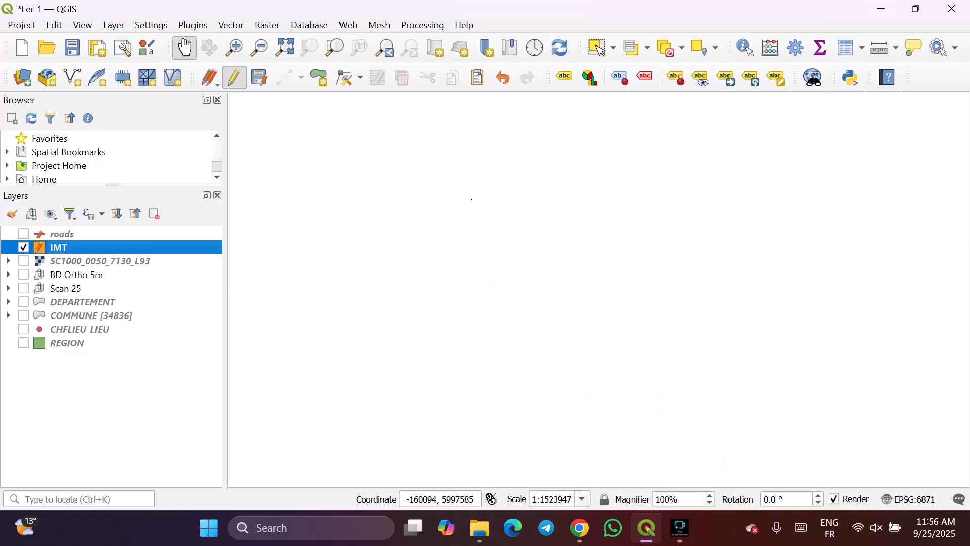
{"action": "left_click_drag", "start_coordinate": [279, 460], "coordinate": [320, 371]}
{"action": "scroll", "coordinate": [323, 374], "scroll_direction": "up", "scroll_amount": 4}
{"action": "left_click_drag", "start_coordinate": [361, 402], "coordinate": [369, 363]}
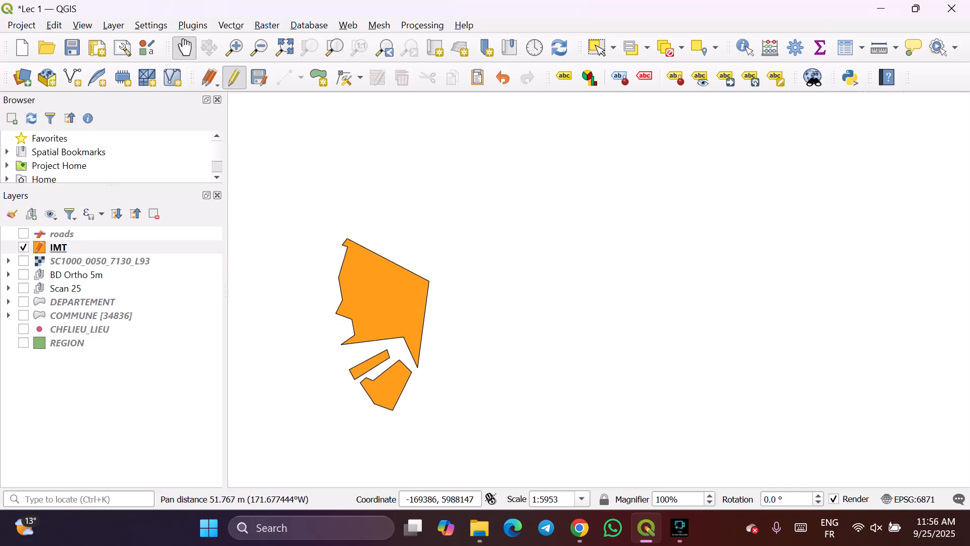
{"action": "scroll", "coordinate": [369, 364], "scroll_direction": "up", "scroll_amount": 2}
{"action": "scroll", "coordinate": [369, 364], "scroll_direction": "down", "scroll_amount": 2}
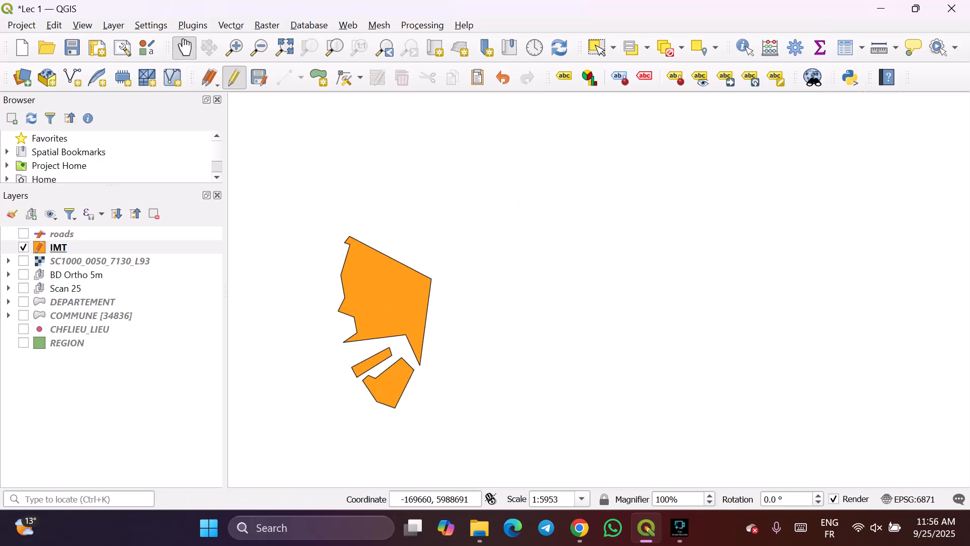
- Buffer the IMT layer by 10 meters with 5 segments, round end caps and round joins, as a temporary layer
{"action": "left_click", "coordinate": [231, 25]}
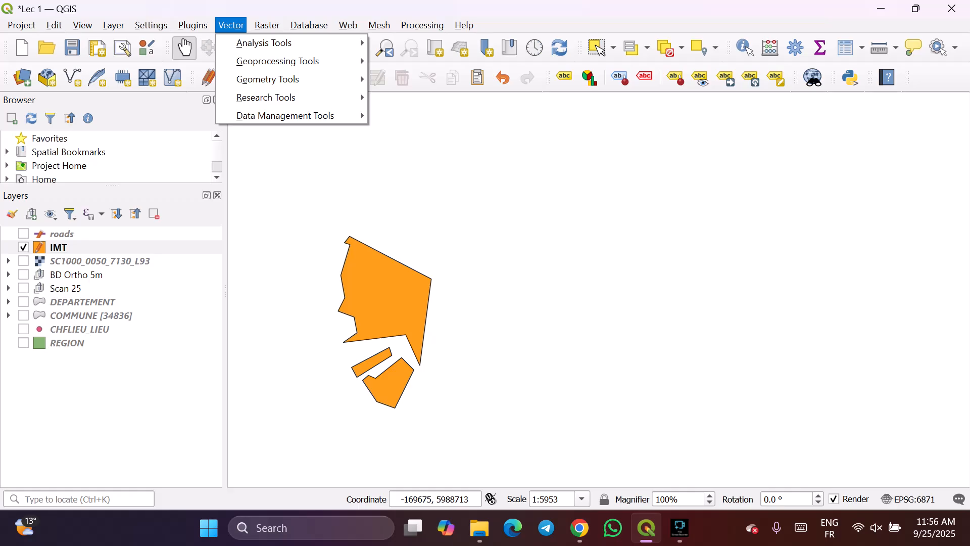
{"action": "mouse_move", "coordinate": [278, 61]}
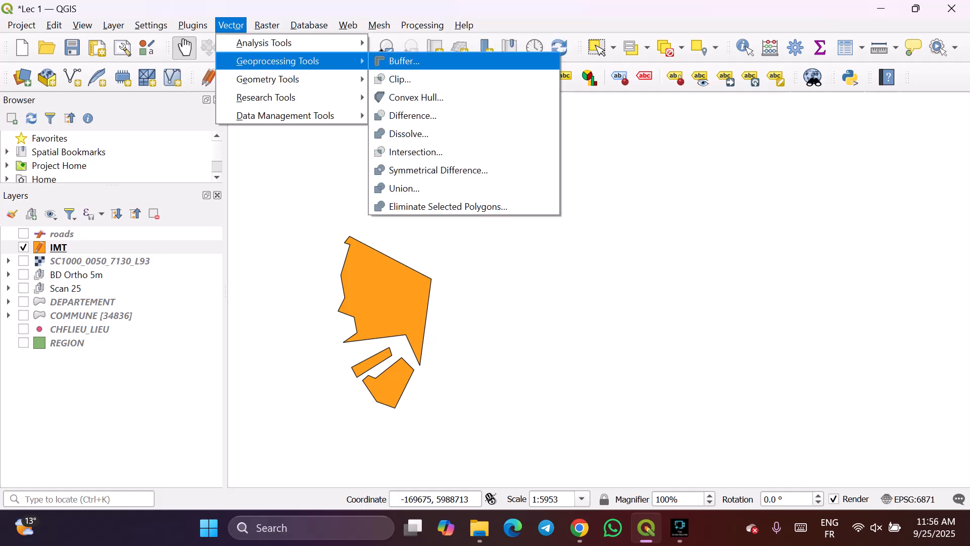
{"action": "left_click", "coordinate": [404, 61]}
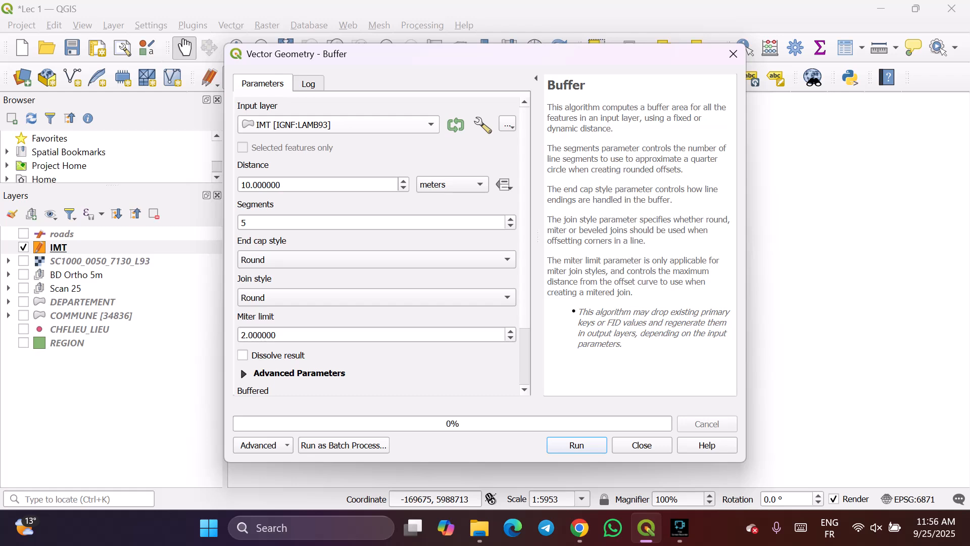
{"action": "left_click", "coordinate": [338, 124]}
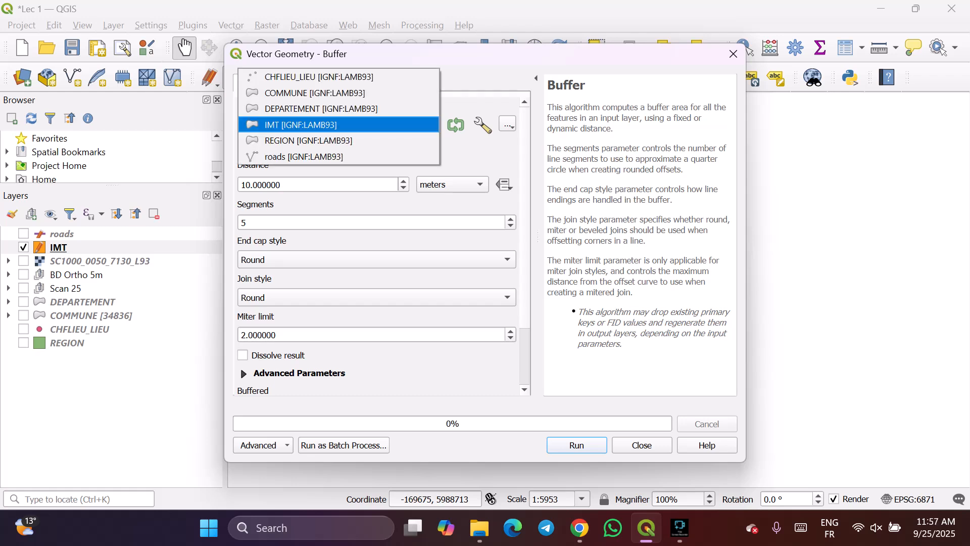
{"action": "key", "text": "Return"}
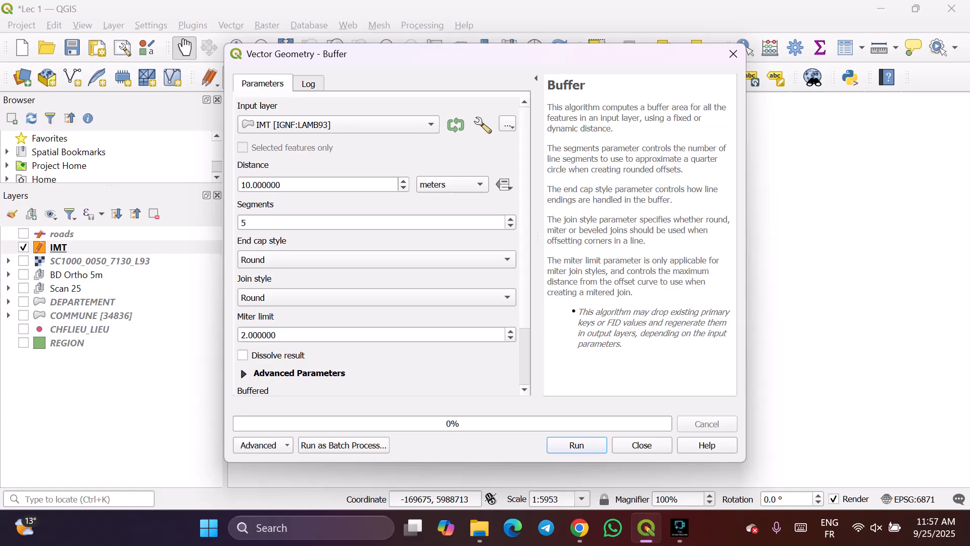
{"action": "key", "text": "Return"}
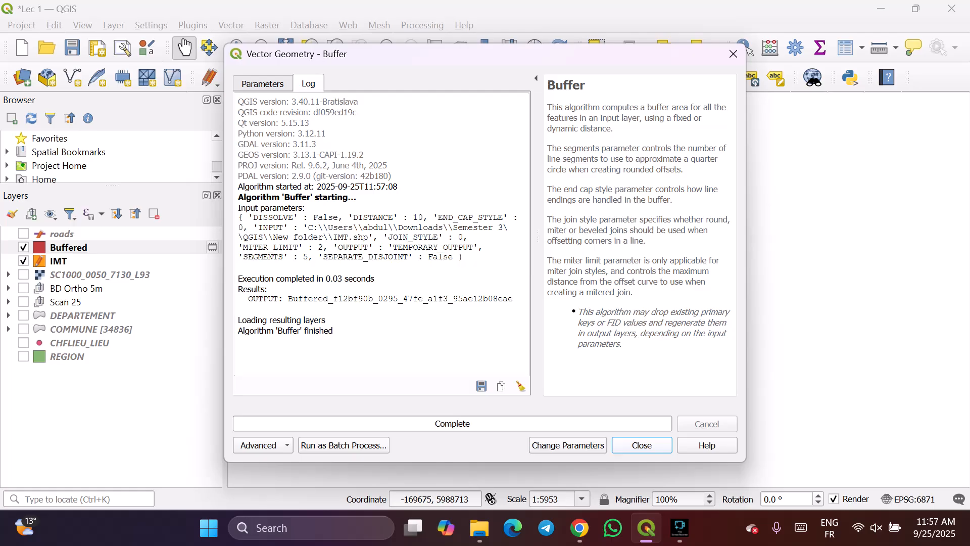
{"action": "key", "text": "Return"}
- Examine the outlines and overlaps of the buffered IMT polygons on the map
{"action": "scroll", "coordinate": [435, 300], "scroll_direction": "up", "scroll_amount": 1}
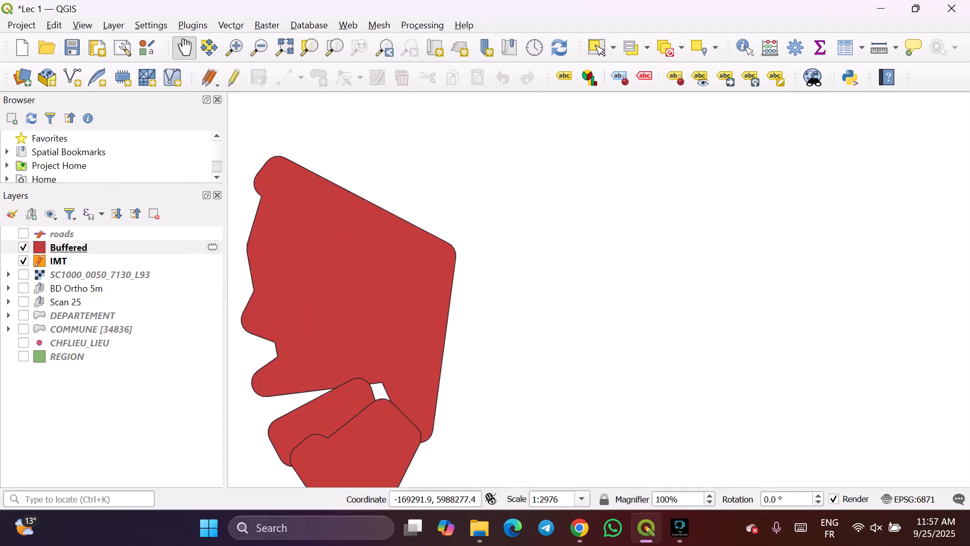
{"action": "scroll", "coordinate": [419, 298], "scroll_direction": "up", "scroll_amount": 2}
{"action": "scroll", "coordinate": [419, 298], "scroll_direction": "down", "scroll_amount": 2}
{"action": "left_click_drag", "start_coordinate": [402, 291], "coordinate": [449, 281]}
{"action": "scroll", "coordinate": [449, 281], "scroll_direction": "down", "scroll_amount": 1}
{"action": "scroll", "coordinate": [439, 283], "scroll_direction": "up", "scroll_amount": 1}
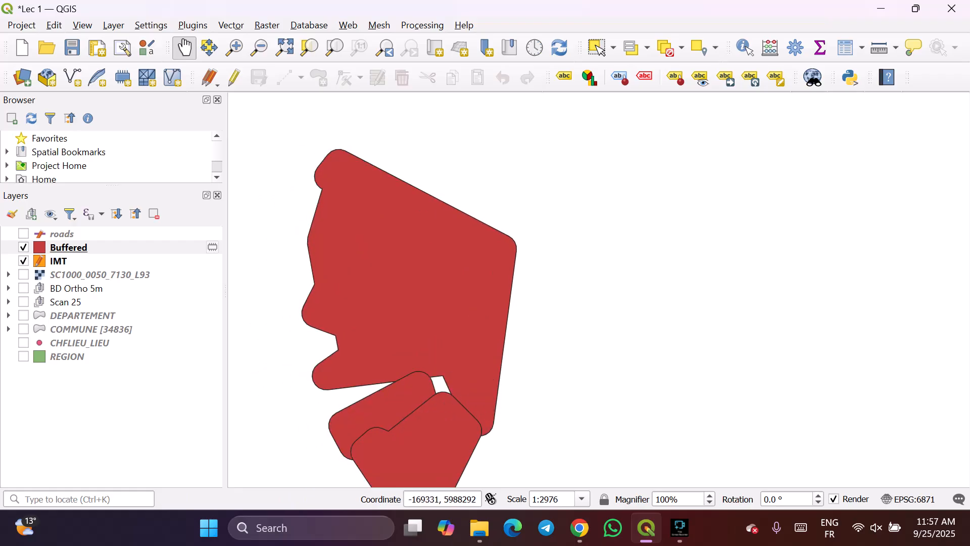
{"action": "scroll", "coordinate": [439, 285], "scroll_direction": "down", "scroll_amount": 1}
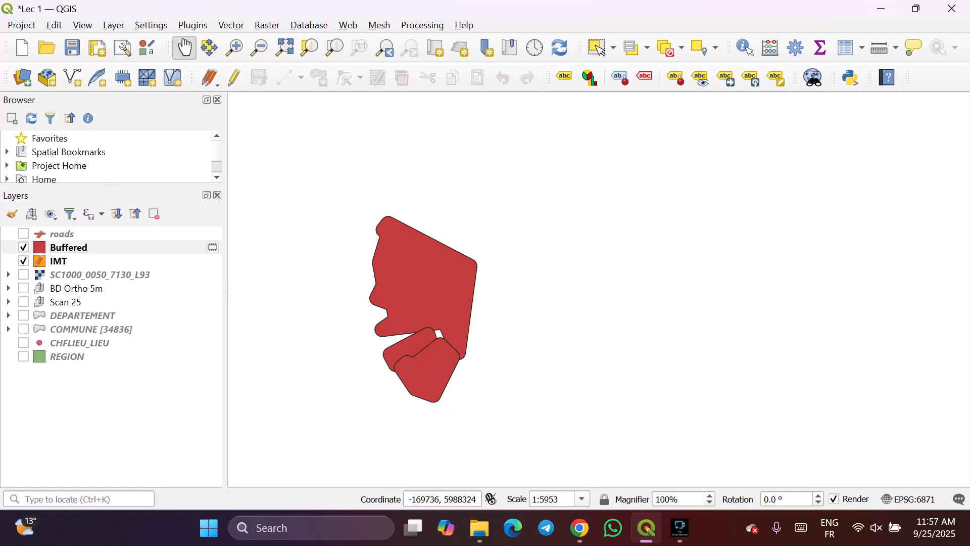
- Show the roads layer and buffer the Buffered layer by another 10 meters into a second temporary layer
{"action": "left_click", "coordinate": [23, 233]}
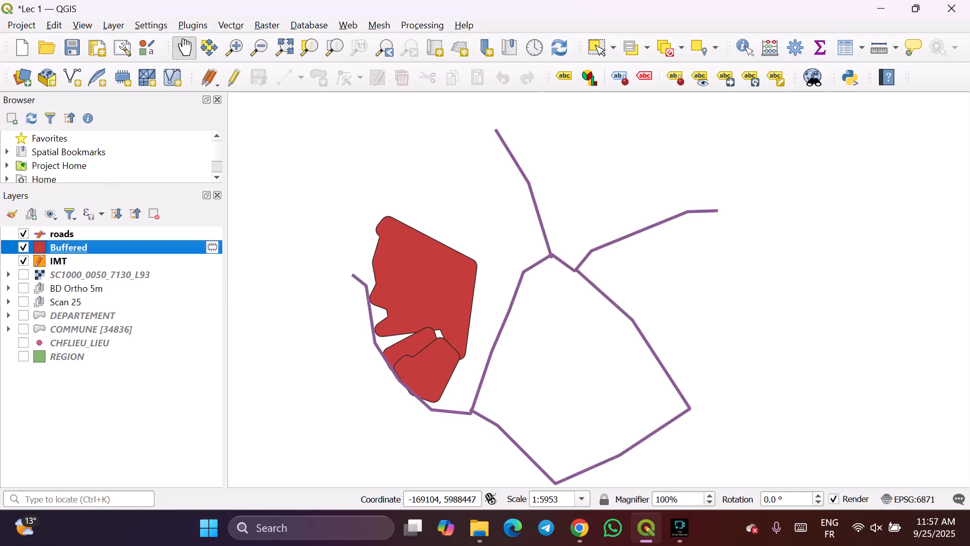
{"action": "left_click", "coordinate": [231, 25]}
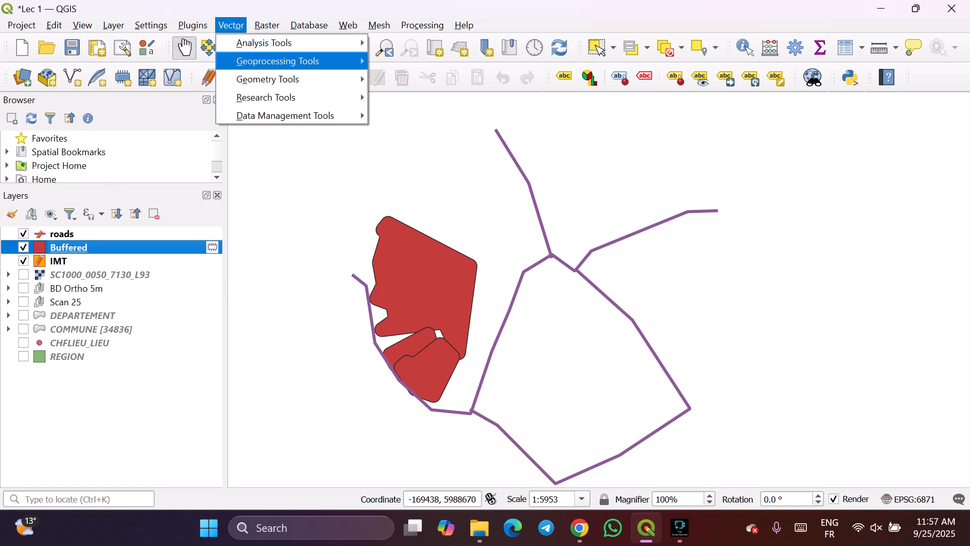
{"action": "mouse_move", "coordinate": [277, 61]}
{"action": "left_click", "coordinate": [404, 61]}
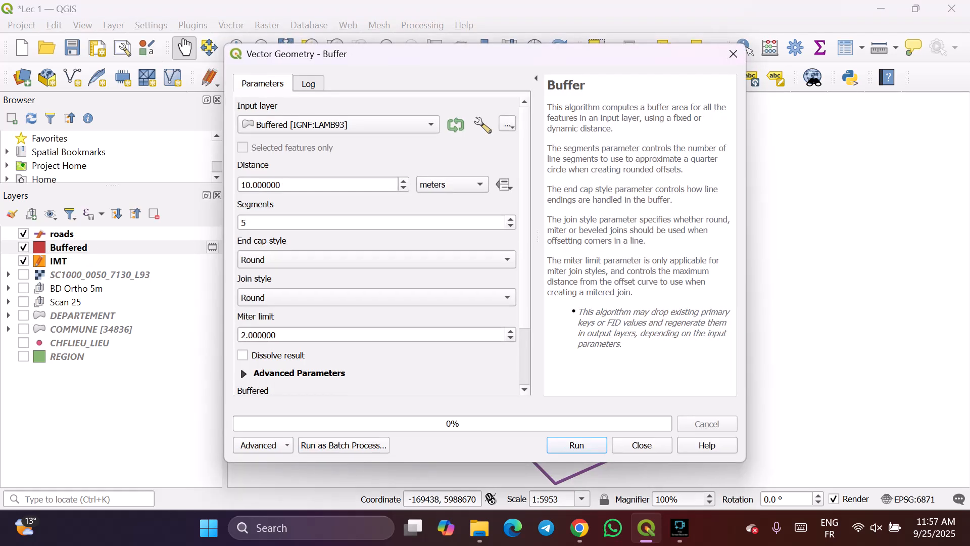
{"action": "left_click", "coordinate": [242, 222]}
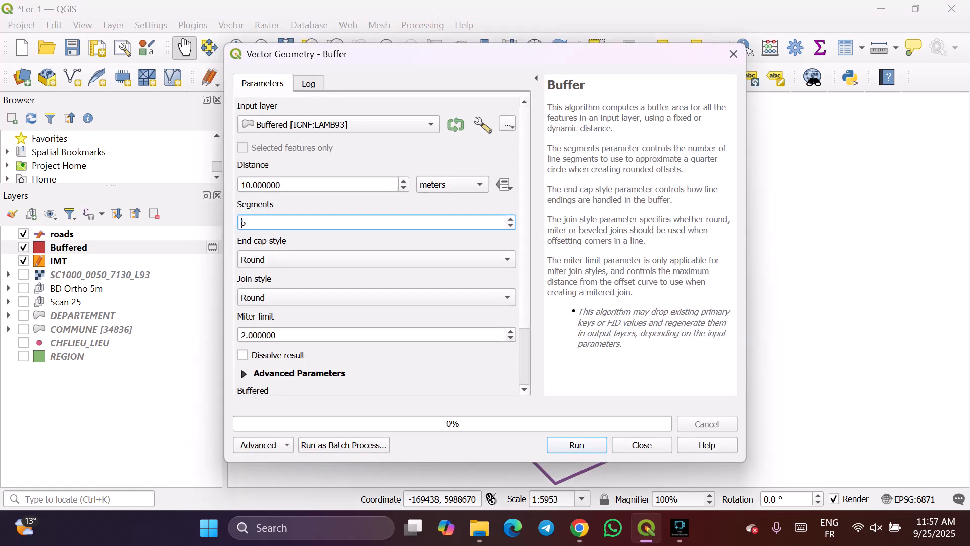
{"action": "key", "text": "Down"}
{"action": "key", "text": "Down"}
{"action": "key", "text": "Return"}
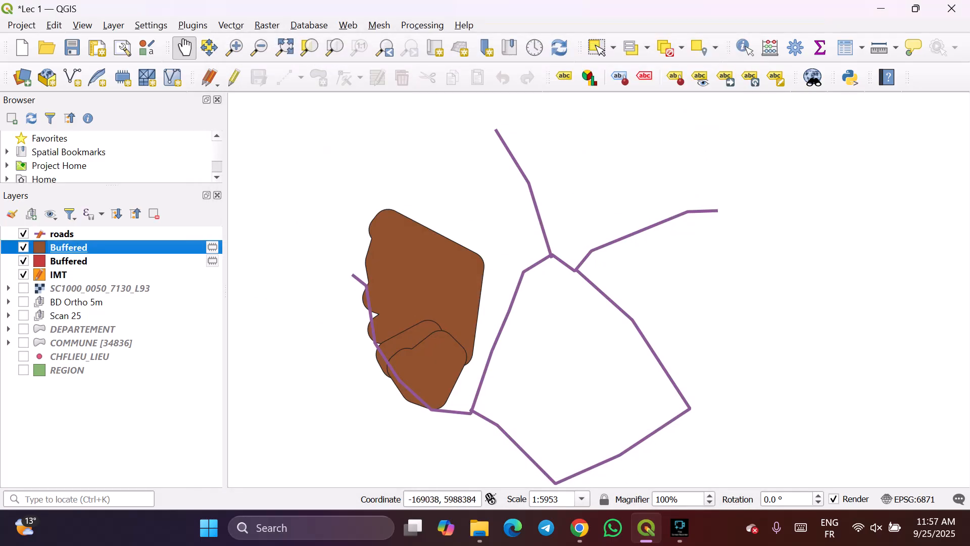
{"action": "scroll", "coordinate": [613, 224], "scroll_direction": "up", "scroll_amount": 3}
{"action": "scroll", "coordinate": [613, 224], "scroll_direction": "down", "scroll_amount": 1}
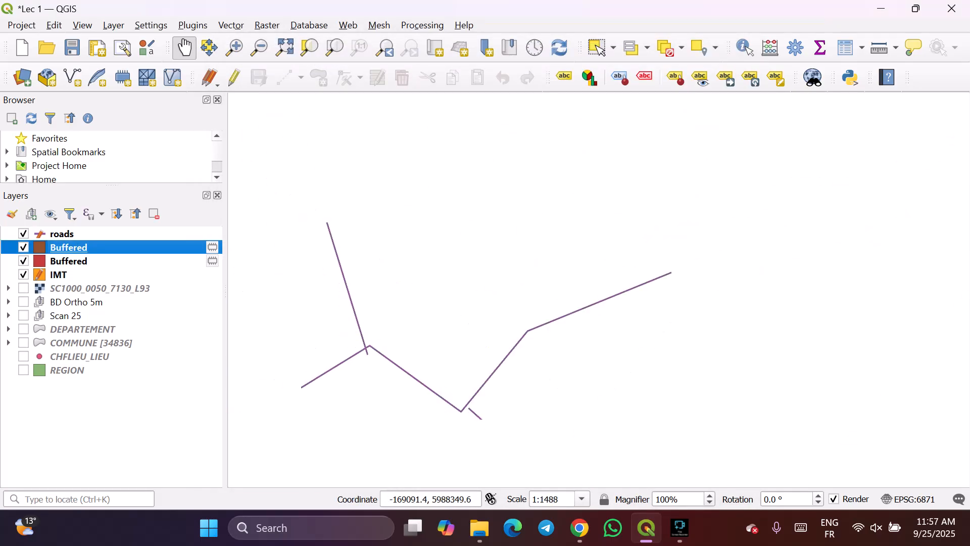
{"action": "scroll", "coordinate": [372, 350], "scroll_direction": "down", "scroll_amount": 2}
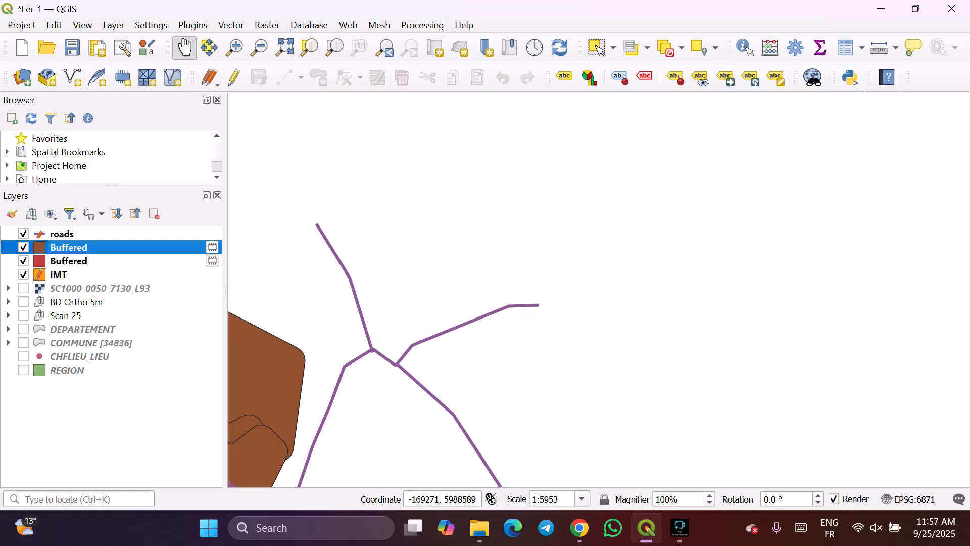
{"action": "scroll", "coordinate": [291, 143], "scroll_direction": "down", "scroll_amount": 1}
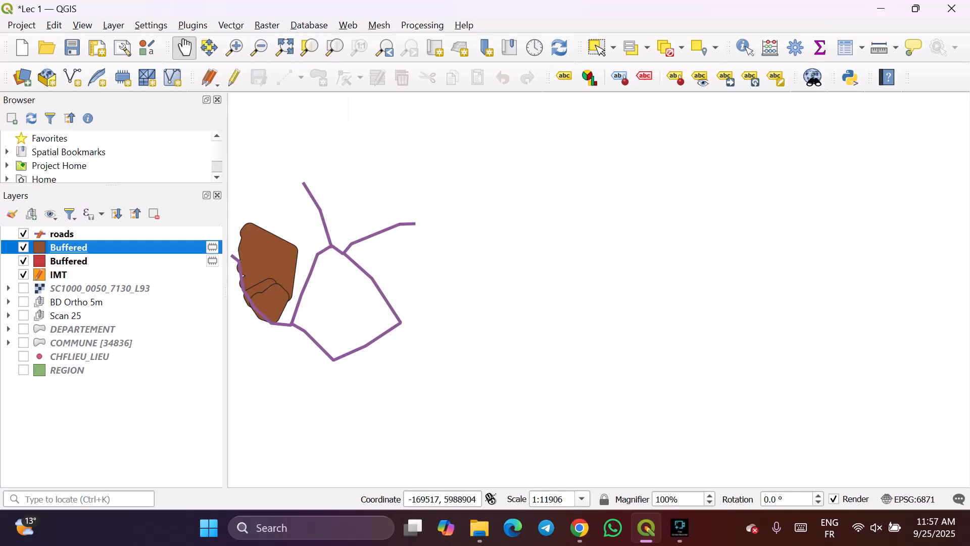
- Run Intersection with a Buffered layer as input and roads as overlay, output to a temporary layer
{"action": "left_click", "coordinate": [63, 233]}
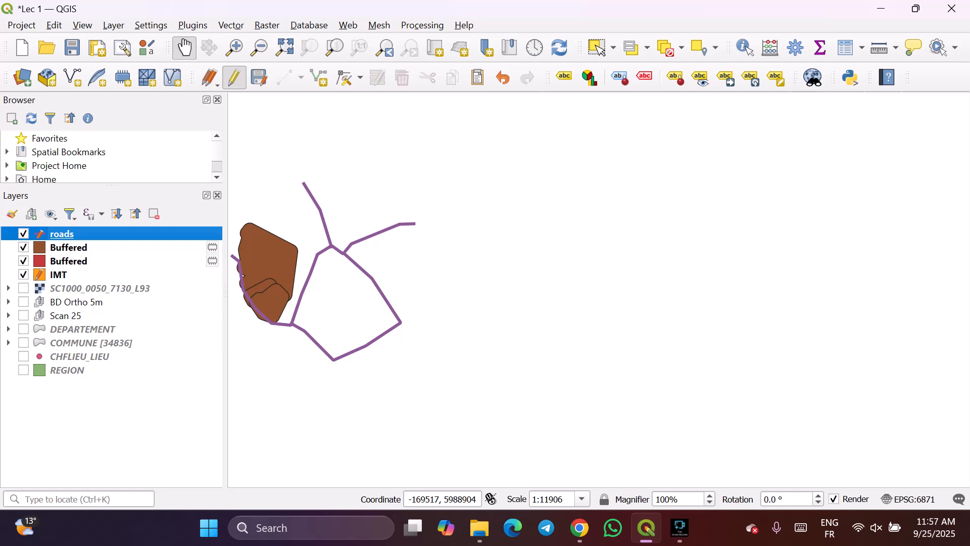
{"action": "key", "text": "alt+v"}
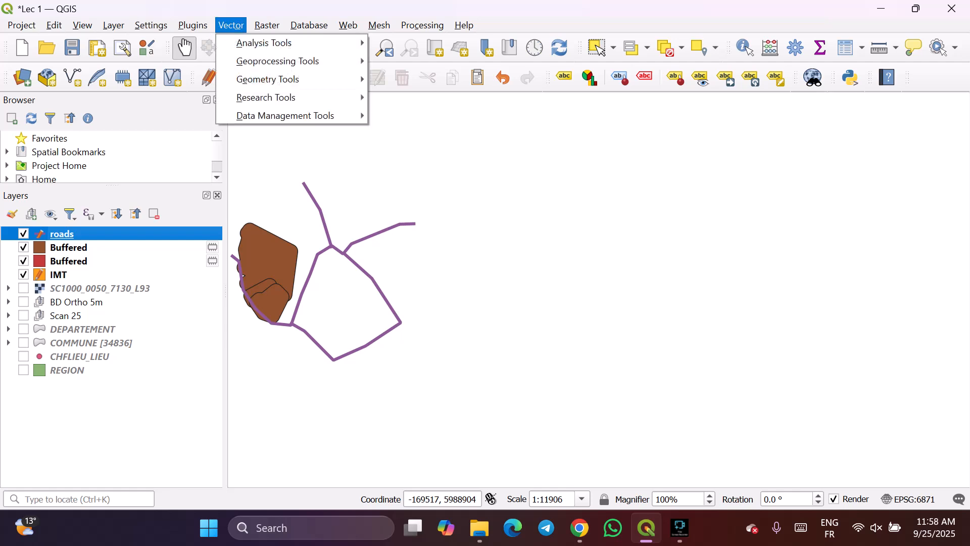
{"action": "key", "text": "Down"}
{"action": "key", "text": "Down"}
{"action": "key", "text": "Right"}
{"action": "key", "text": "Down"}
{"action": "key", "text": "Down"}
{"action": "key", "text": "Down"}
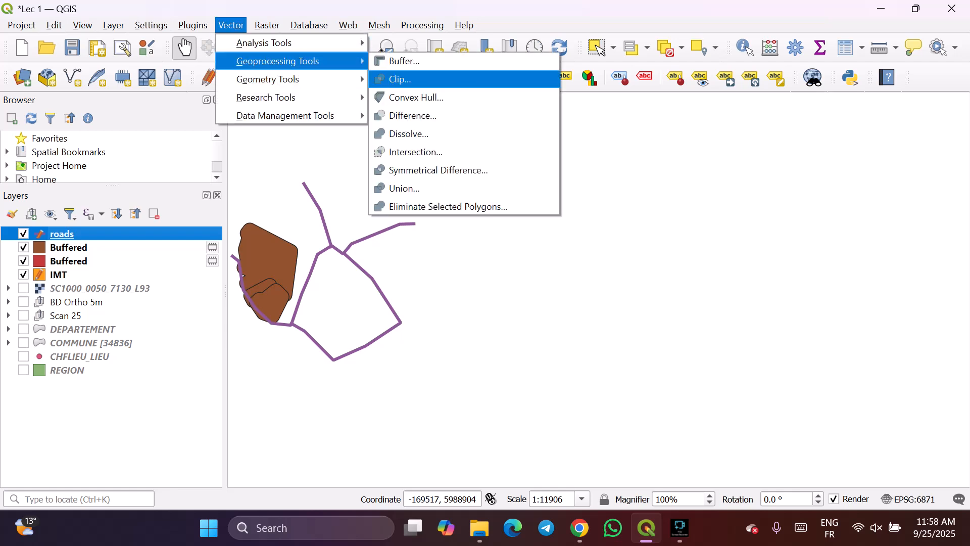
{"action": "key", "text": "Up"}
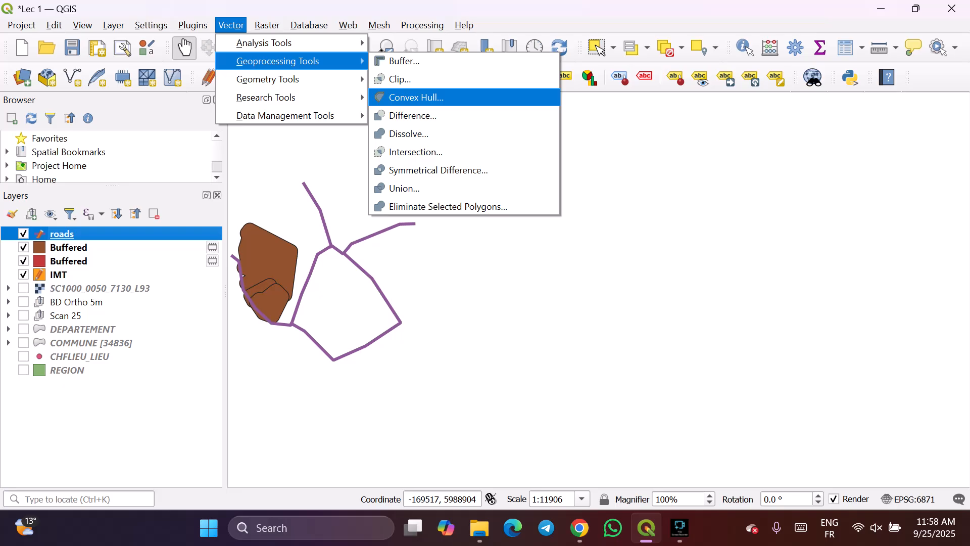
{"action": "key", "text": "Down"}
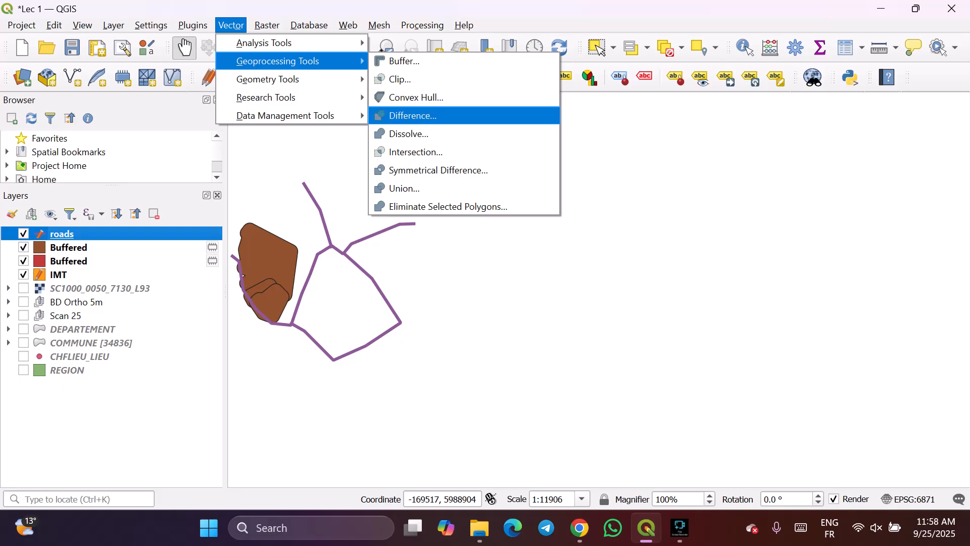
{"action": "key", "text": "Down"}
{"action": "key", "text": "Down"}
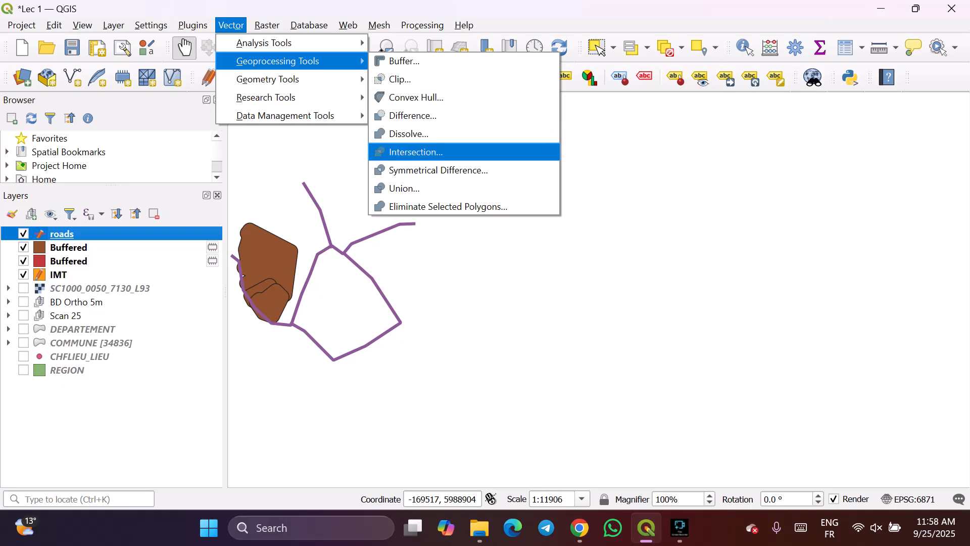
{"action": "key", "text": "Return"}
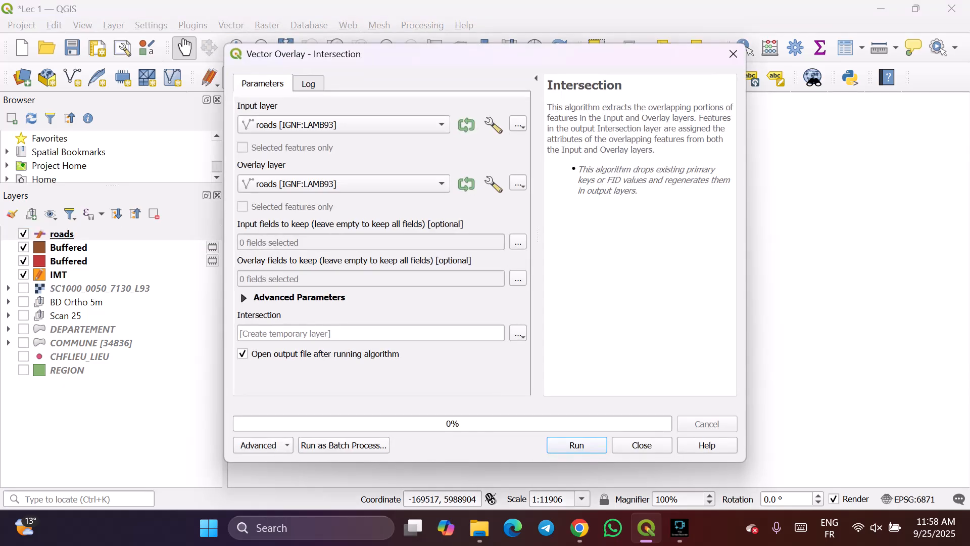
{"action": "key", "text": "alt+Down"}
{"action": "key", "text": "Up"}
{"action": "key", "text": "Up"}
{"action": "key", "text": "Up"}
{"action": "key", "text": "Up"}
{"action": "key", "text": "Up"}
{"action": "key", "text": "Up"}
{"action": "key", "text": "Up"}
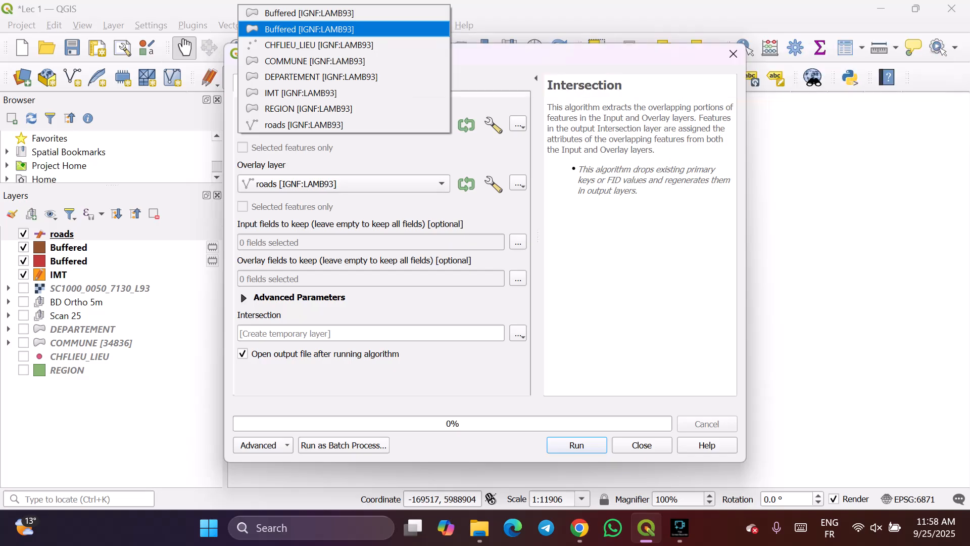
{"action": "key", "text": "Return"}
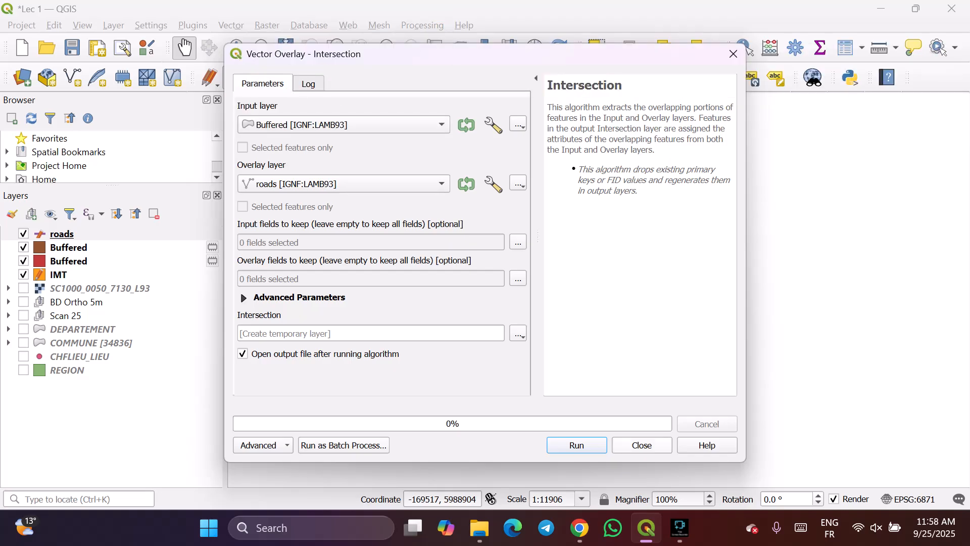
{"action": "key", "text": "Return"}
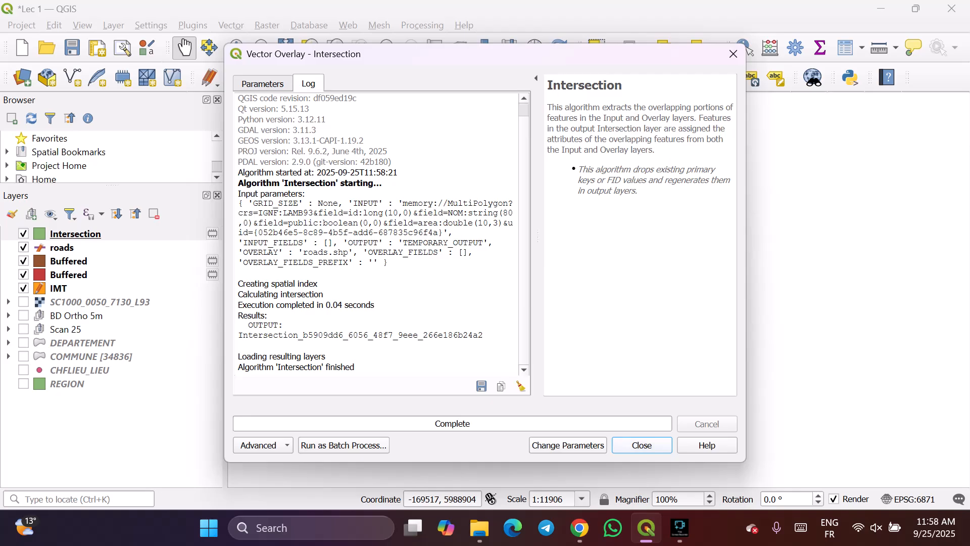
{"action": "key", "text": "Return"}
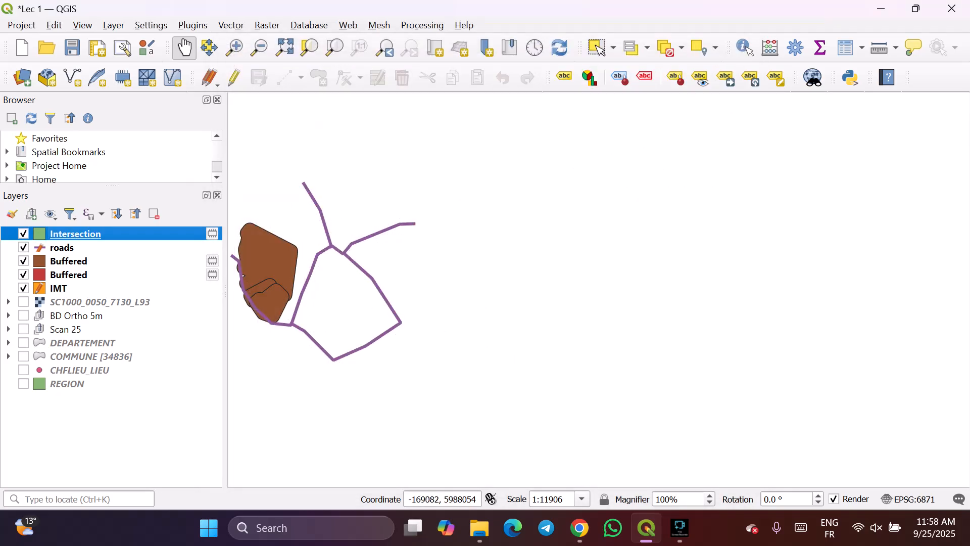
- Dissolve the Intersection layer with no dissolve fields into a temporary layer
{"action": "scroll", "coordinate": [283, 273], "scroll_direction": "up", "scroll_amount": 4}
{"action": "scroll", "coordinate": [354, 283], "scroll_direction": "down", "scroll_amount": 3}
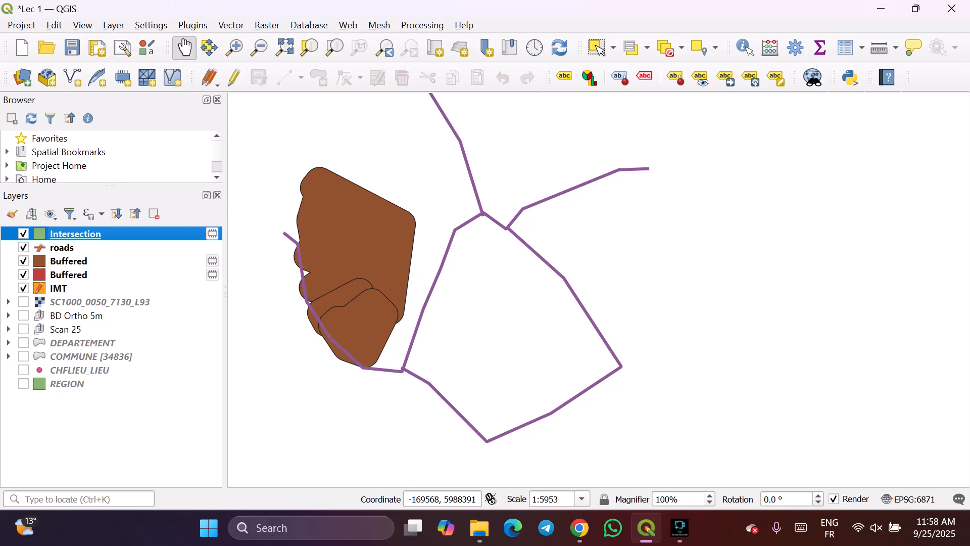
{"action": "key", "text": "alt+o"}
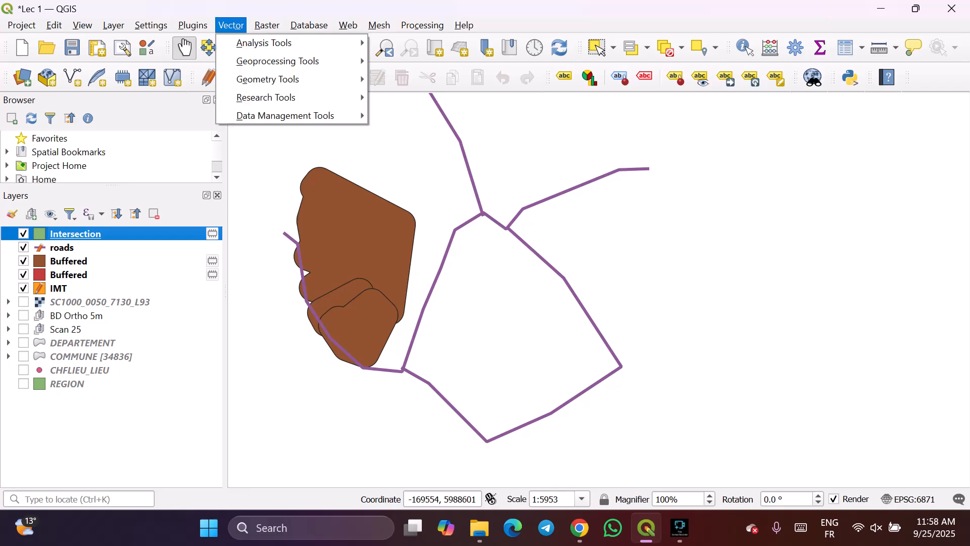
{"action": "key", "text": "Down"}
{"action": "key", "text": "Right"}
{"action": "key", "text": "Down"}
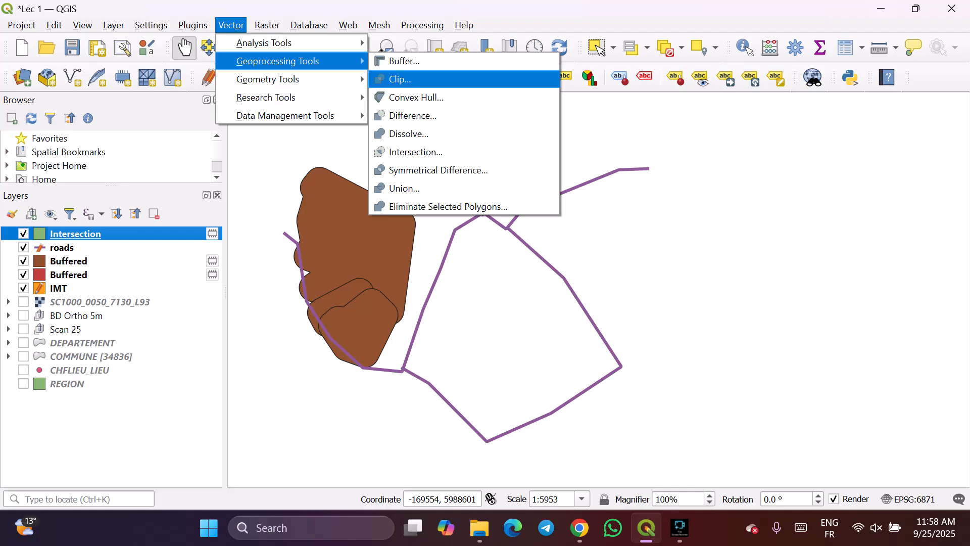
{"action": "key", "text": "Down"}
{"action": "key", "text": "Down"}
{"action": "key", "text": "Down"}
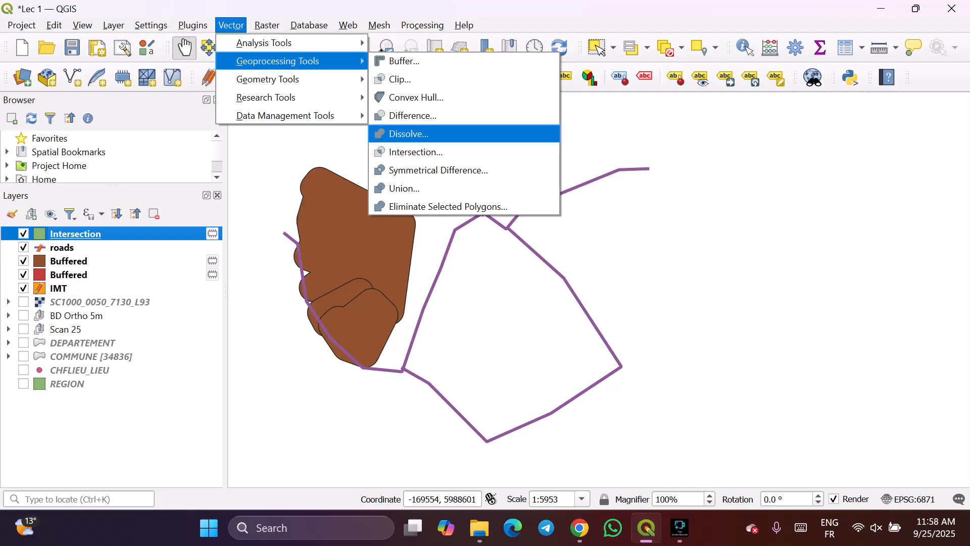
{"action": "key", "text": "Return"}
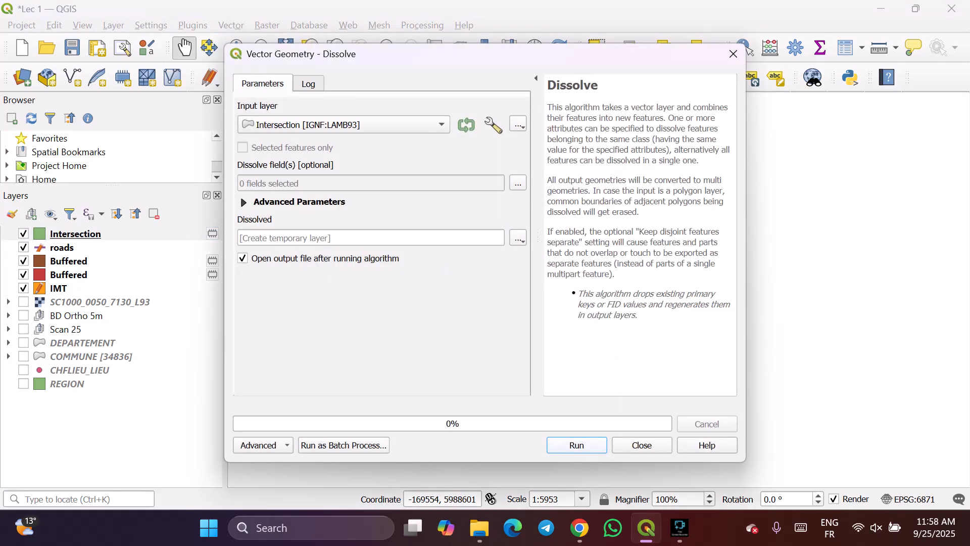
{"action": "key", "text": "Return"}
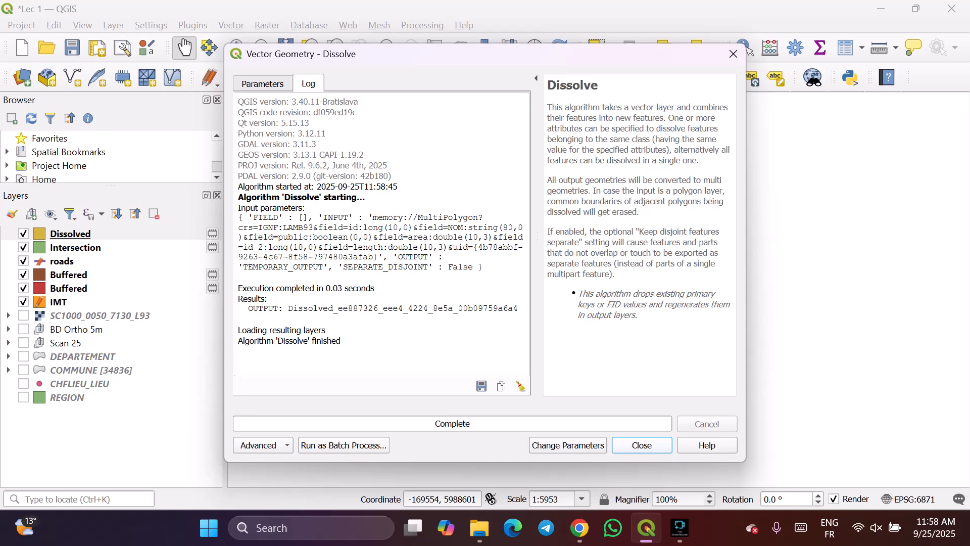
{"action": "key", "text": "Escape"}
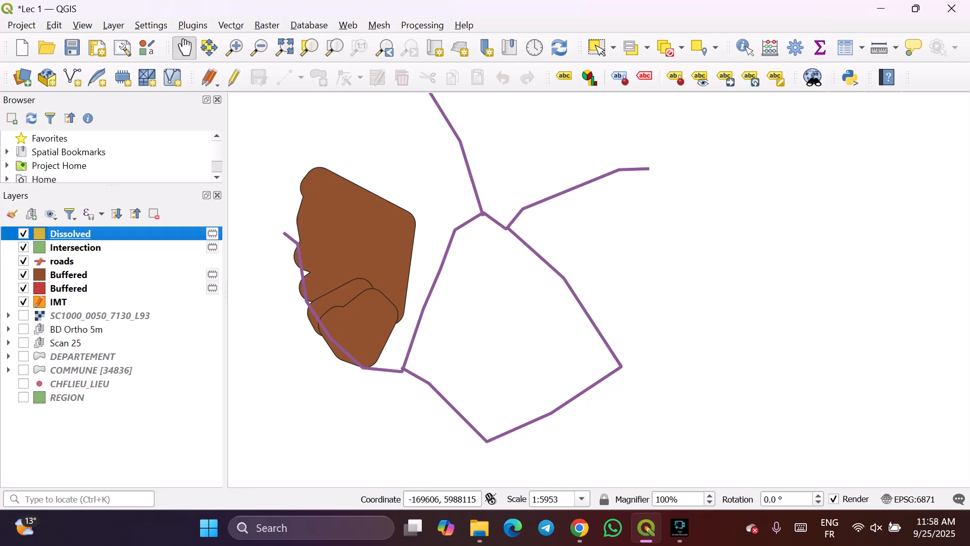
- Hide both Buffered layers, the Dissolved layer and the Intersection layer
{"action": "left_click", "coordinate": [23, 274]}
{"action": "left_click", "coordinate": [23, 288]}
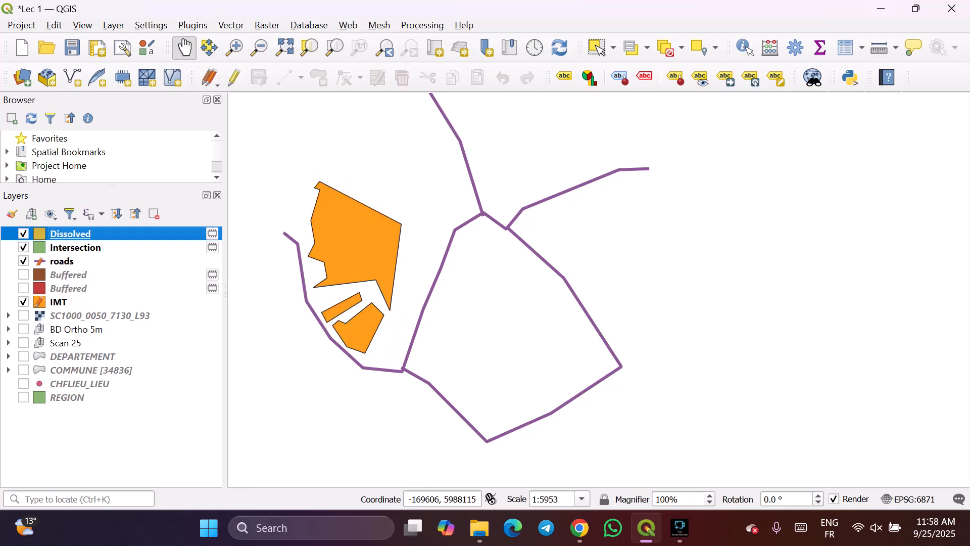
{"action": "left_click", "coordinate": [23, 233]}
{"action": "left_click", "coordinate": [23, 248]}
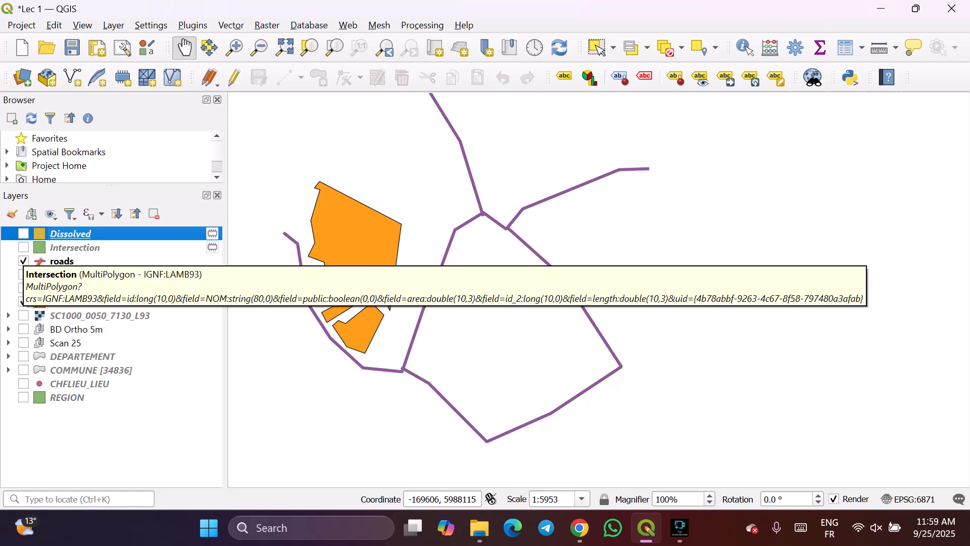
{"action": "mouse_move", "coordinate": [647, 528]}
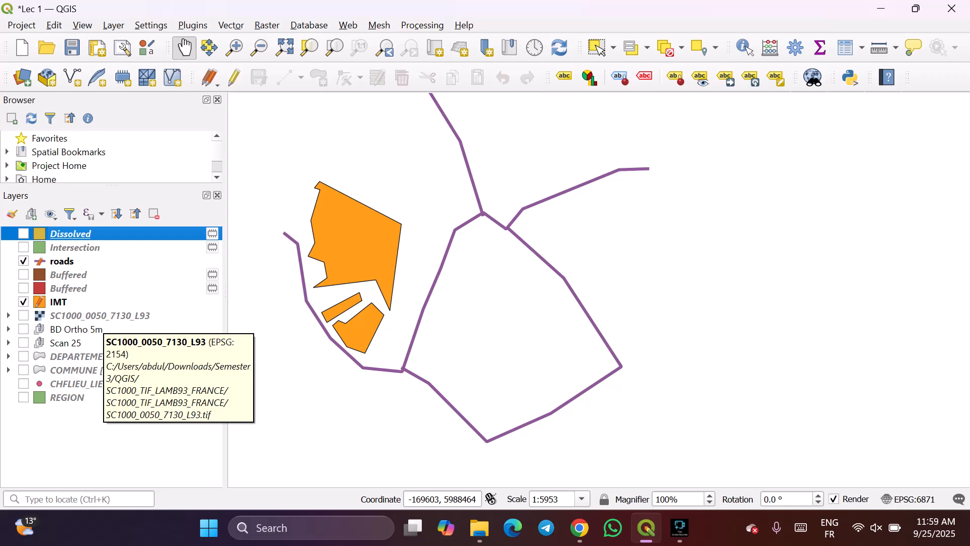
{"action": "left_click", "coordinate": [21, 25]}
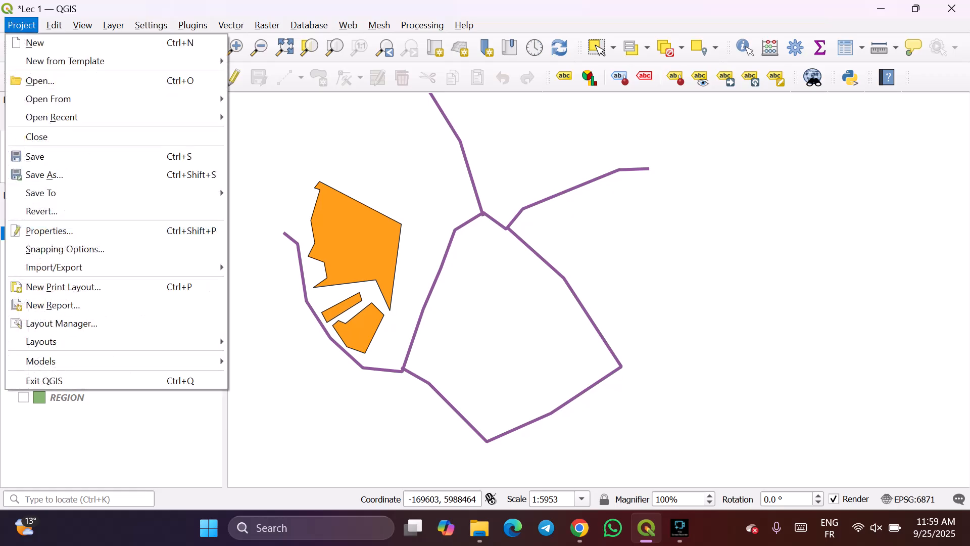
{"action": "mouse_move", "coordinate": [121, 266]}
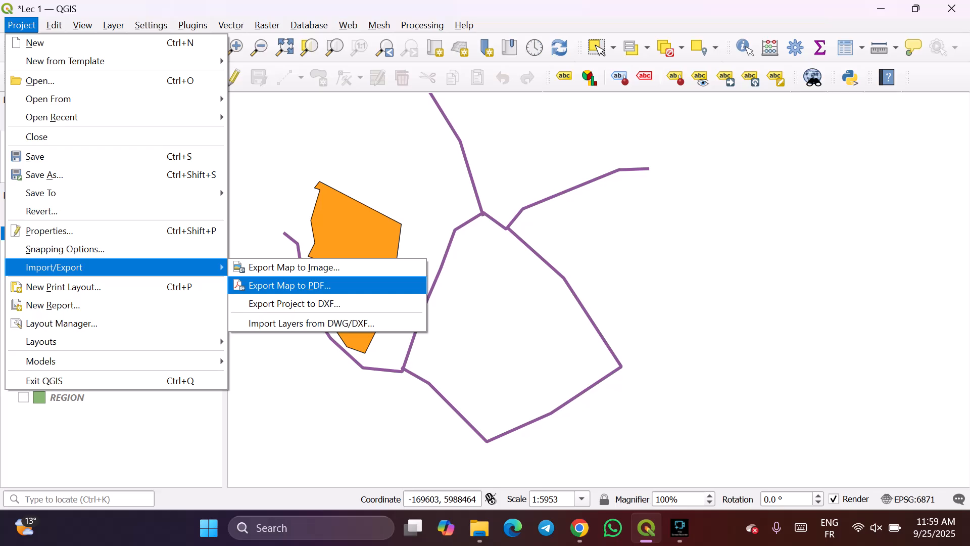
{"action": "key", "text": "Return"}
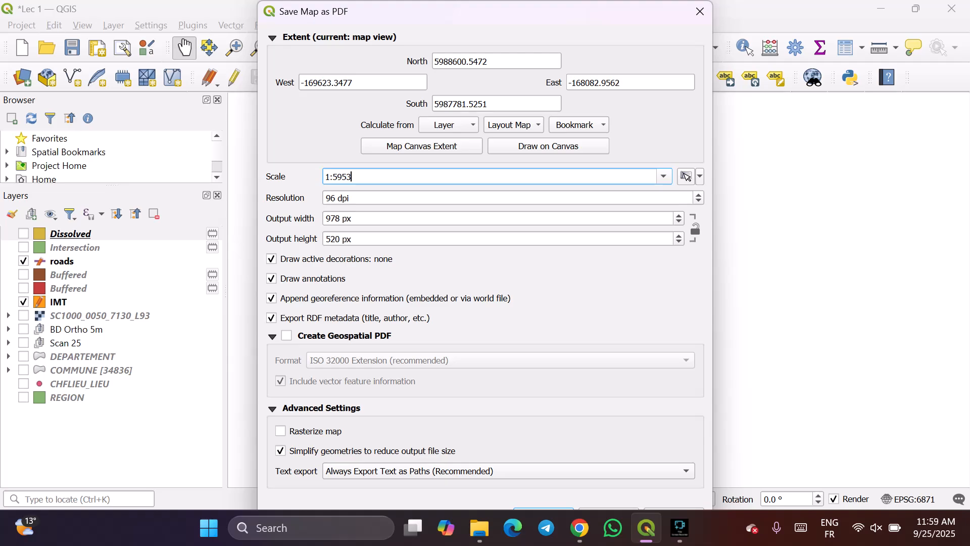
{"action": "left_click", "coordinate": [700, 11]}
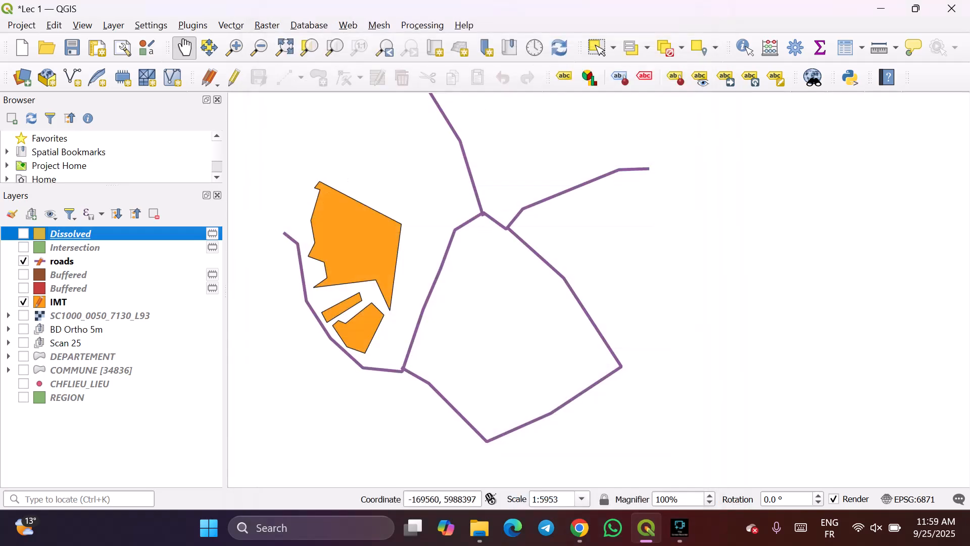
{"action": "left_click", "coordinate": [21, 25]}
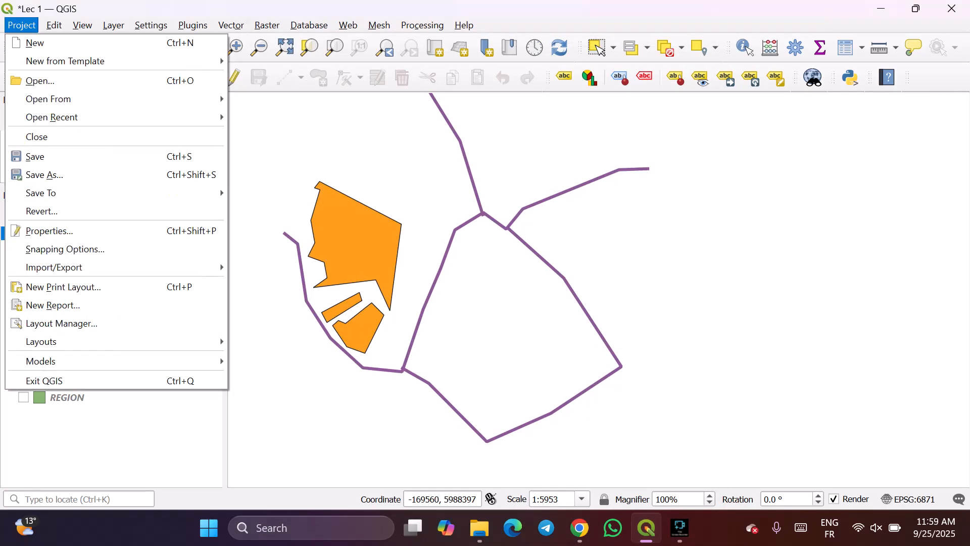
{"action": "mouse_move", "coordinate": [75, 266]}
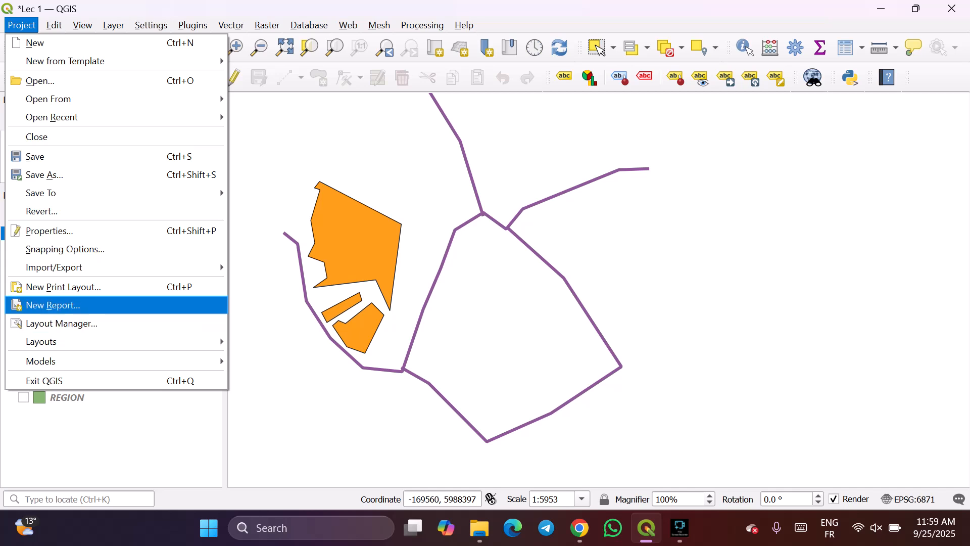
{"action": "left_click", "coordinate": [64, 287]}
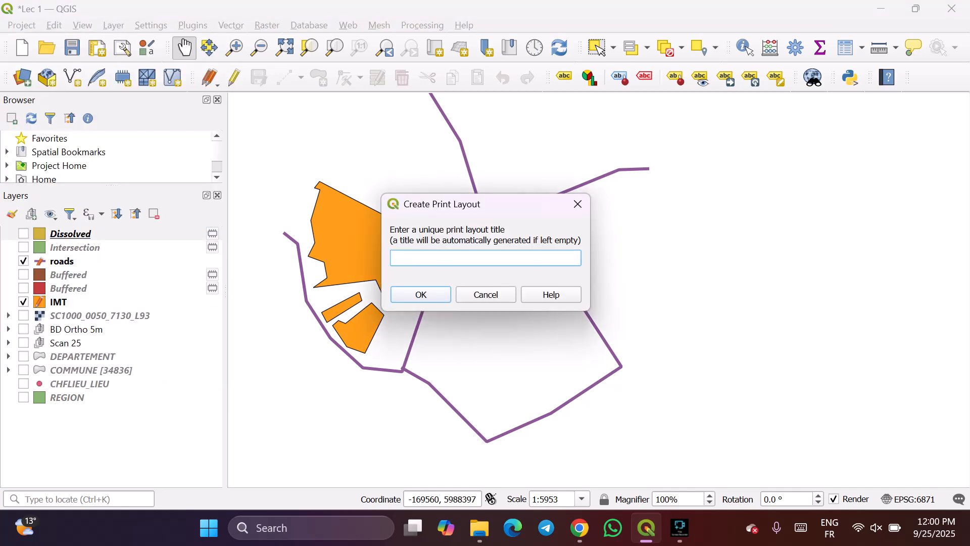
{"action": "left_click", "coordinate": [577, 204]}
- Check the project's existing print layouts in the Layout Manager
{"action": "left_click", "coordinate": [22, 26]}
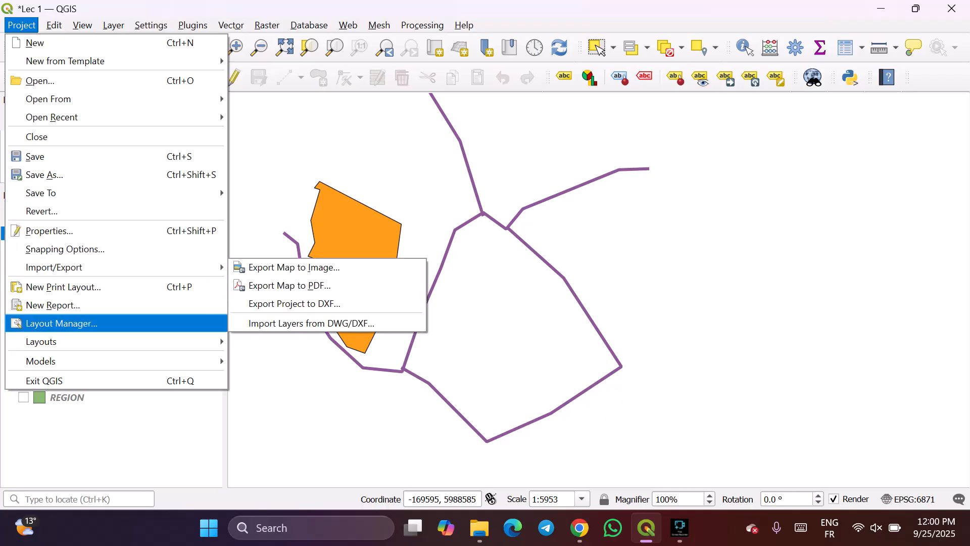
{"action": "left_click", "coordinate": [61, 323]}
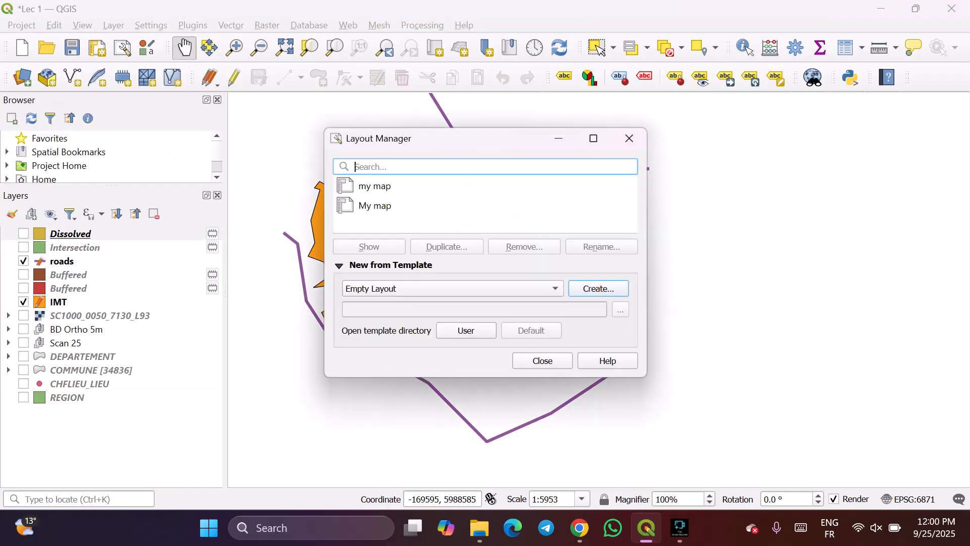
{"action": "left_click", "coordinate": [629, 138]}
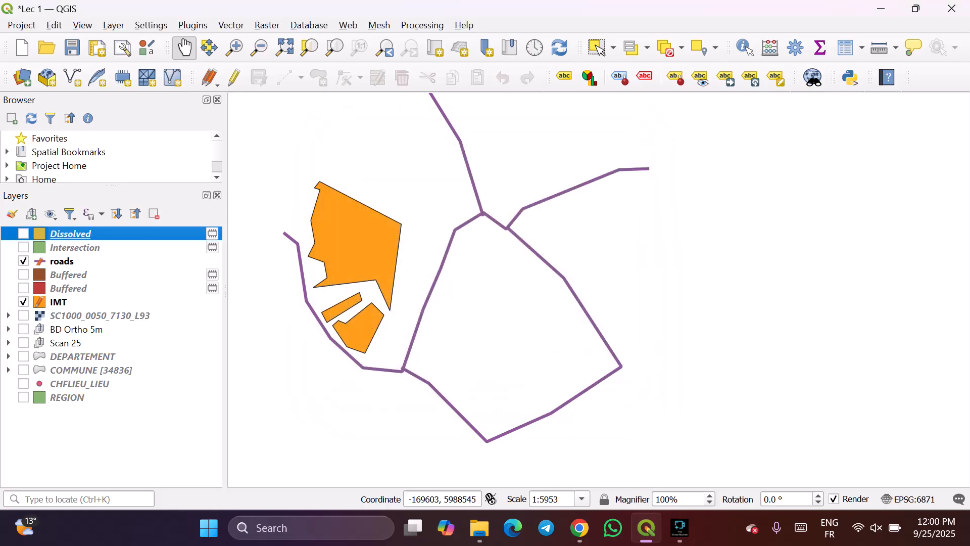
{"action": "left_click", "coordinate": [21, 25]}
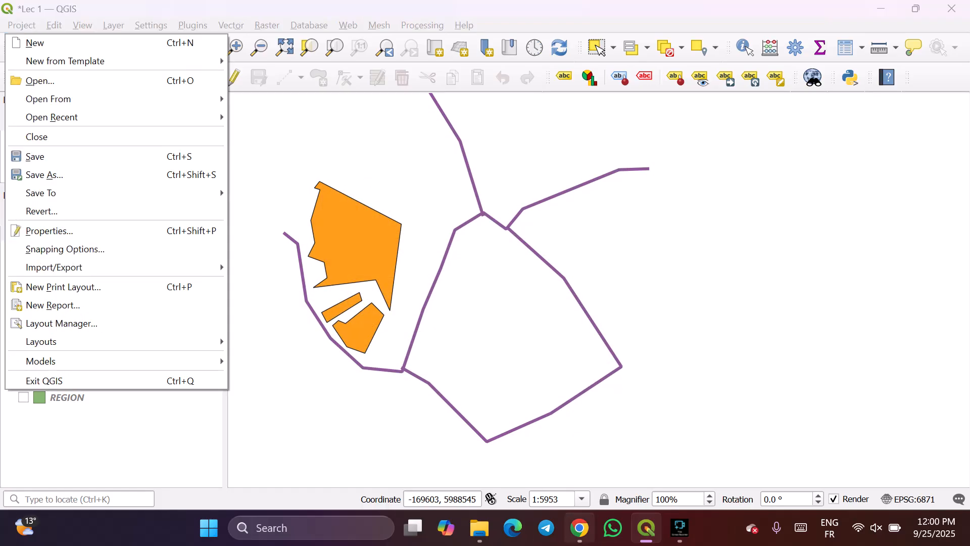
{"action": "left_click", "coordinate": [579, 528]}
{"action": "left_click", "coordinate": [474, 15]}
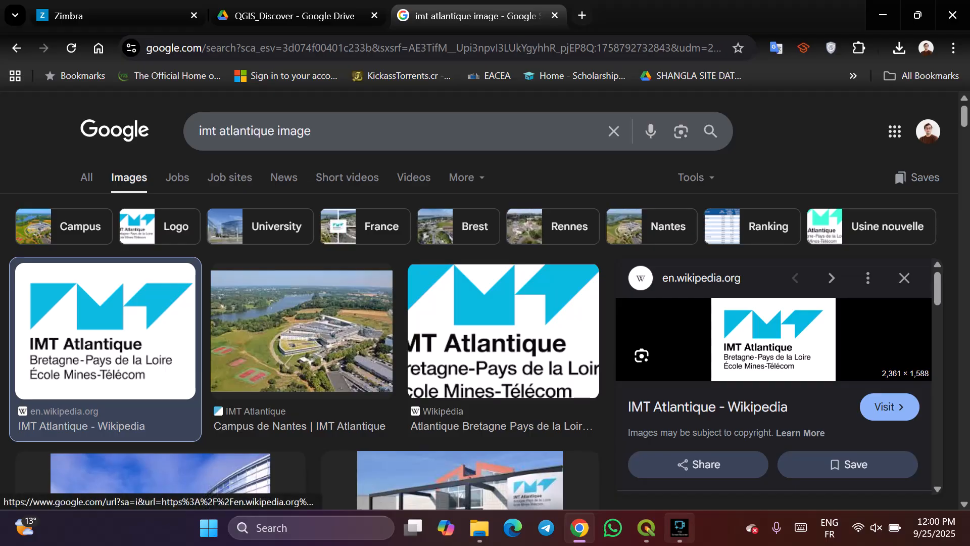
{"action": "left_click", "coordinate": [646, 528]}
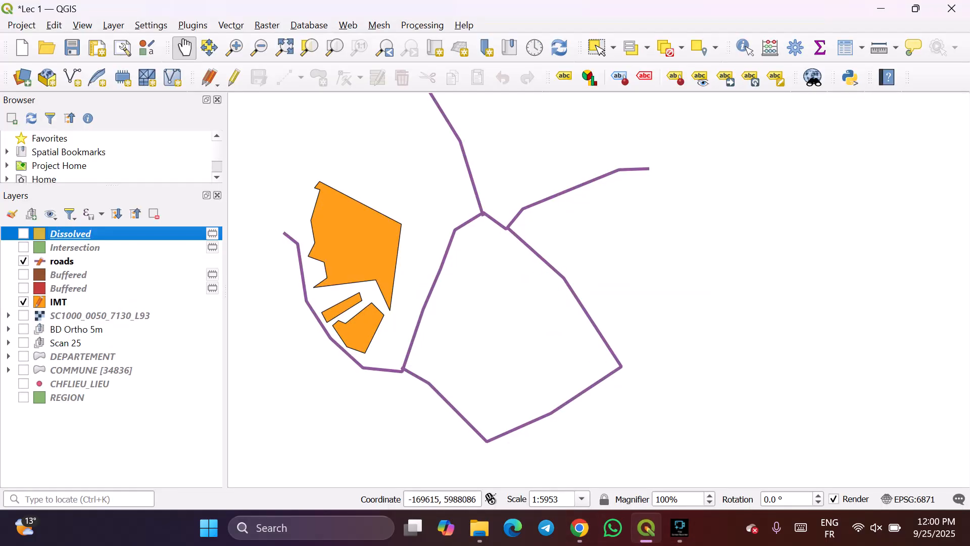
- Hide the IMT and roads layers and show the DEPARTEMENT layer with all of mainland France and Corsica in view
{"action": "left_click", "coordinate": [24, 301]}
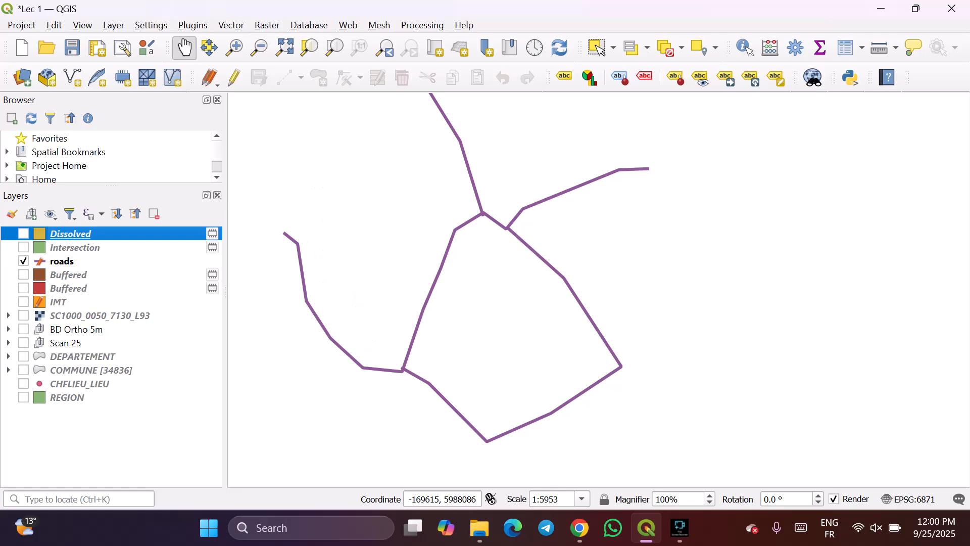
{"action": "left_click", "coordinate": [23, 261]}
{"action": "left_click", "coordinate": [23, 356]}
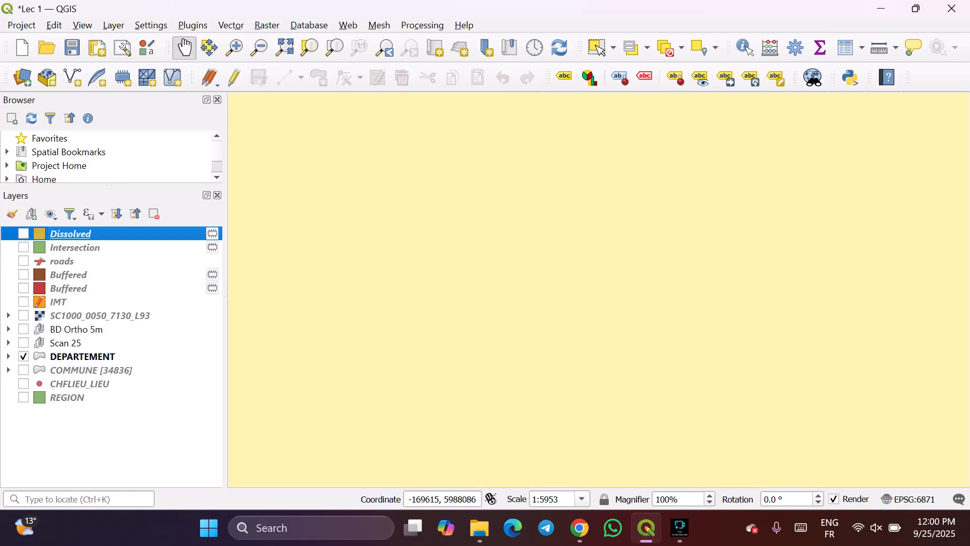
{"action": "scroll", "coordinate": [429, 348], "scroll_direction": "down", "scroll_amount": 11}
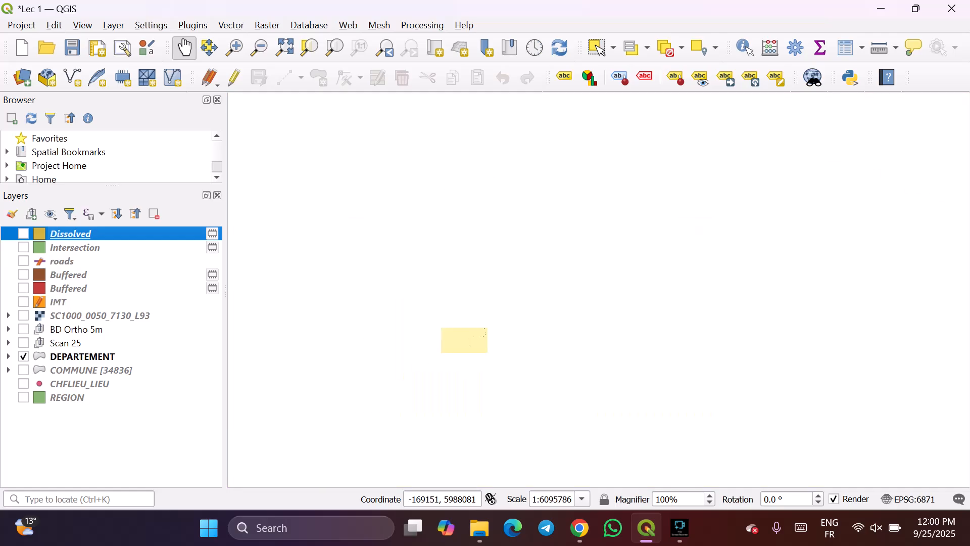
{"action": "scroll", "coordinate": [419, 364], "scroll_direction": "down", "scroll_amount": 1}
{"action": "left_click_drag", "start_coordinate": [419, 364], "coordinate": [462, 285]}
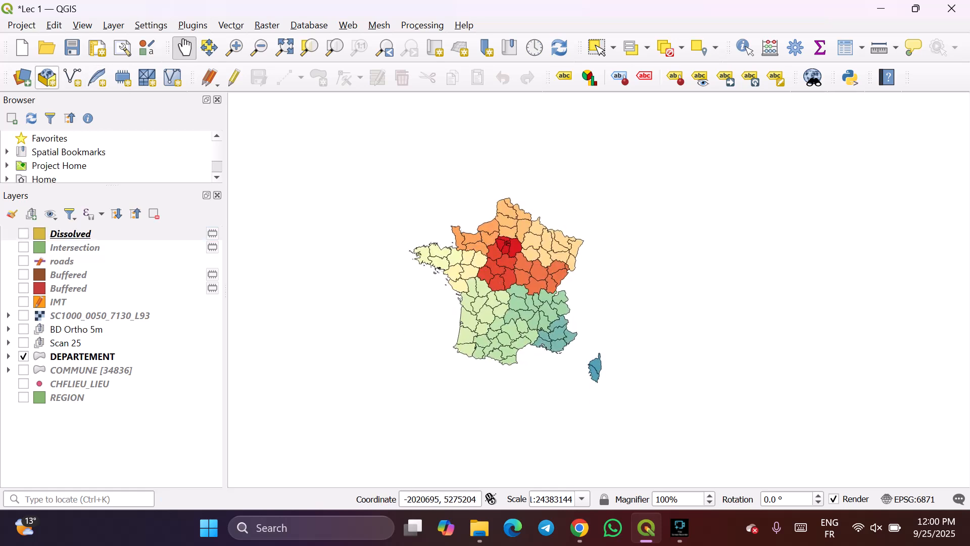
- Open the project's CRS properties and browse the list of predefined coordinate reference systems
{"action": "left_click", "coordinate": [22, 25]}
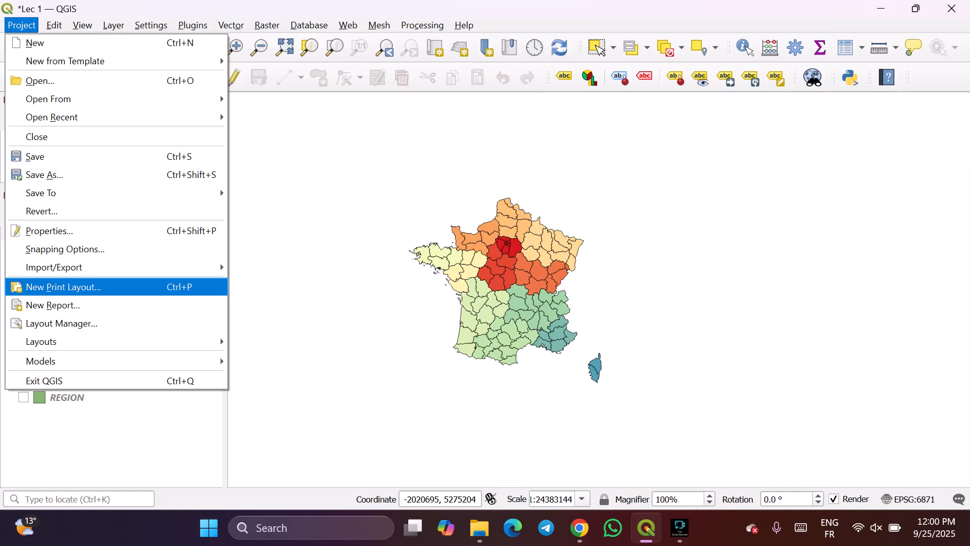
{"action": "mouse_move", "coordinate": [101, 267]}
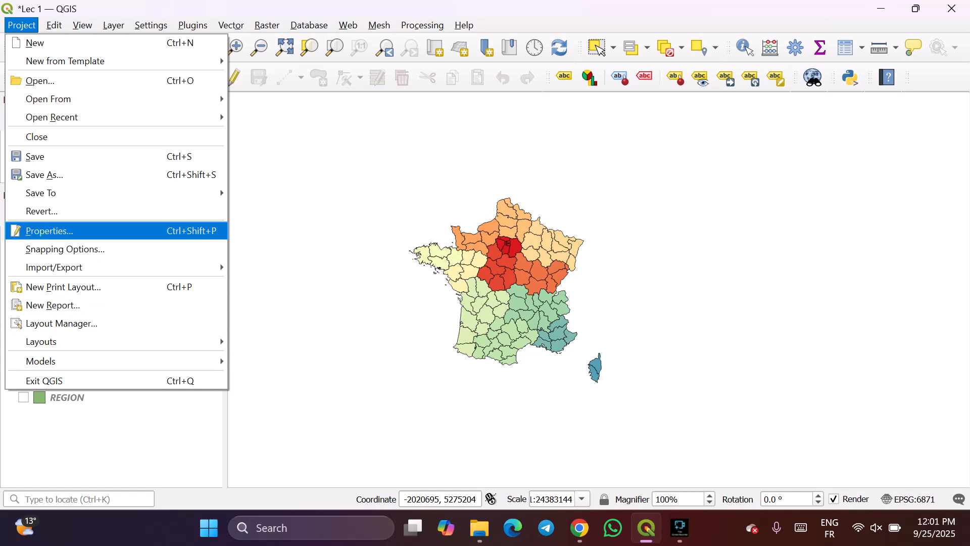
{"action": "key", "text": "Return"}
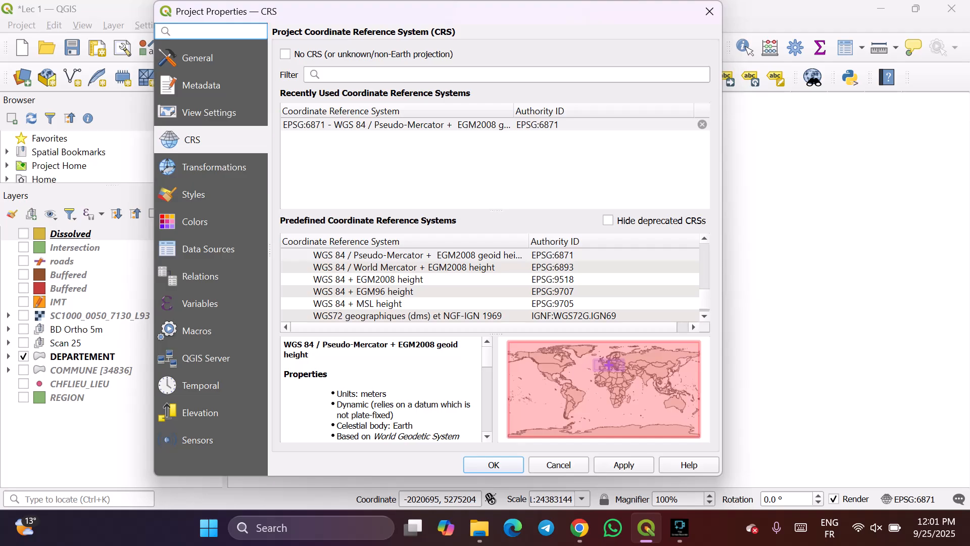
{"action": "scroll", "coordinate": [490, 285], "scroll_direction": "up", "scroll_amount": 20}
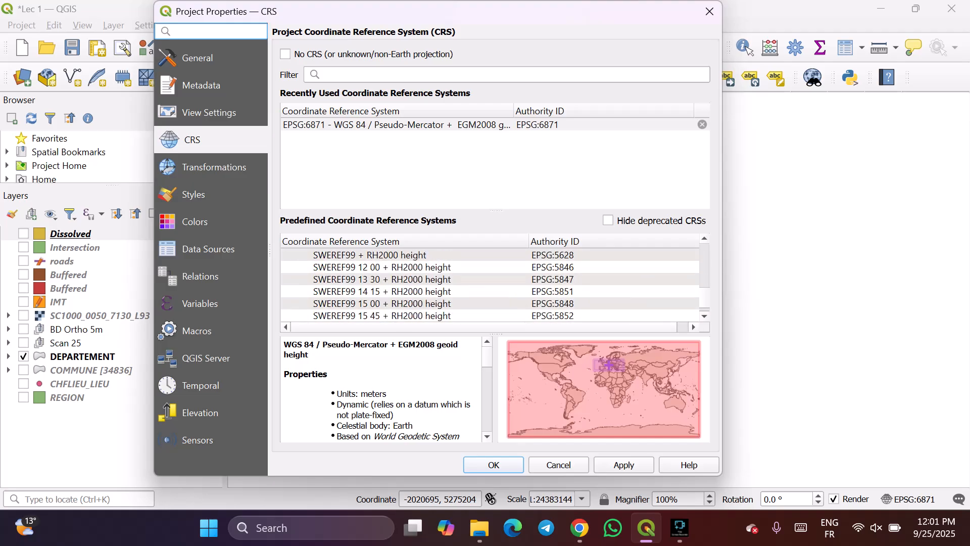
{"action": "scroll", "coordinate": [490, 285], "scroll_direction": "up", "scroll_amount": 15}
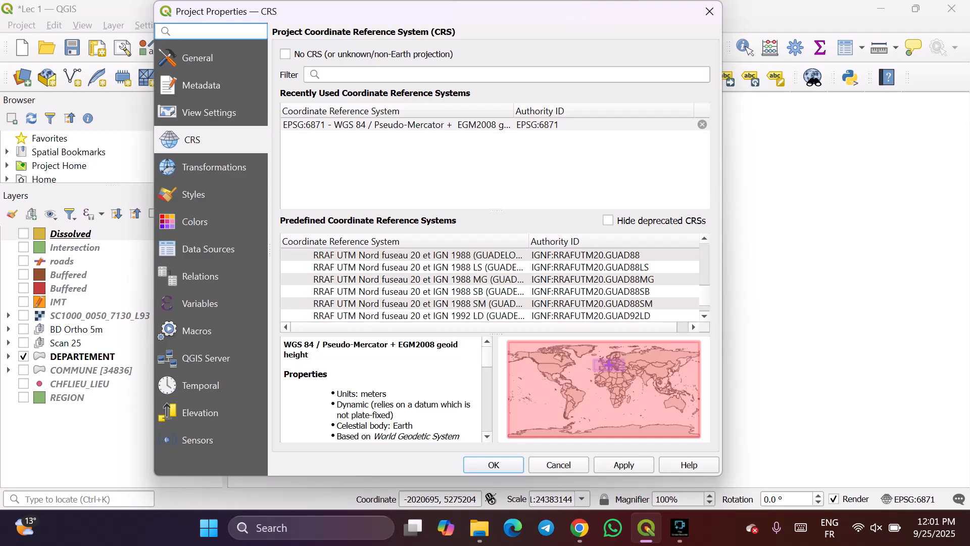
{"action": "scroll", "coordinate": [490, 285], "scroll_direction": "up", "scroll_amount": 15}
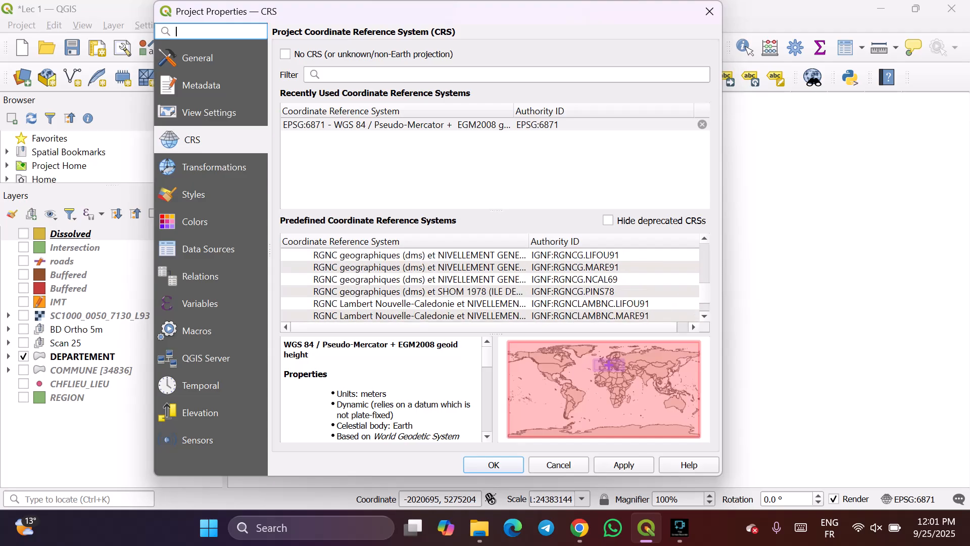
{"action": "scroll", "coordinate": [490, 285], "scroll_direction": "down", "scroll_amount": 10}
{"action": "scroll", "coordinate": [489, 285], "scroll_direction": "down", "scroll_amount": 15}
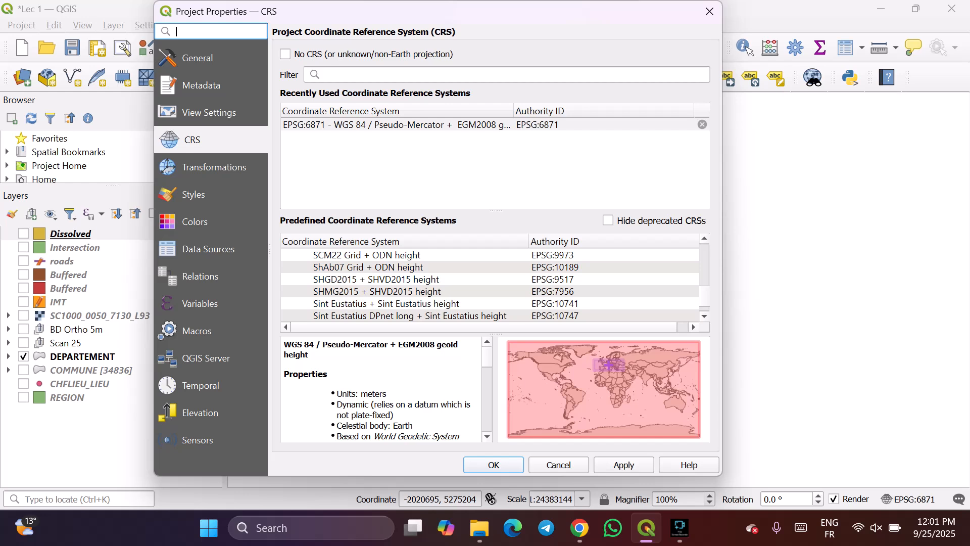
{"action": "key", "text": "XF86MonBrightnessUp"}
- Search the coordinate reference systems for 4326 and set the project CRS to WGS 84 (EPSG:4326)
{"action": "left_click", "coordinate": [323, 75]}
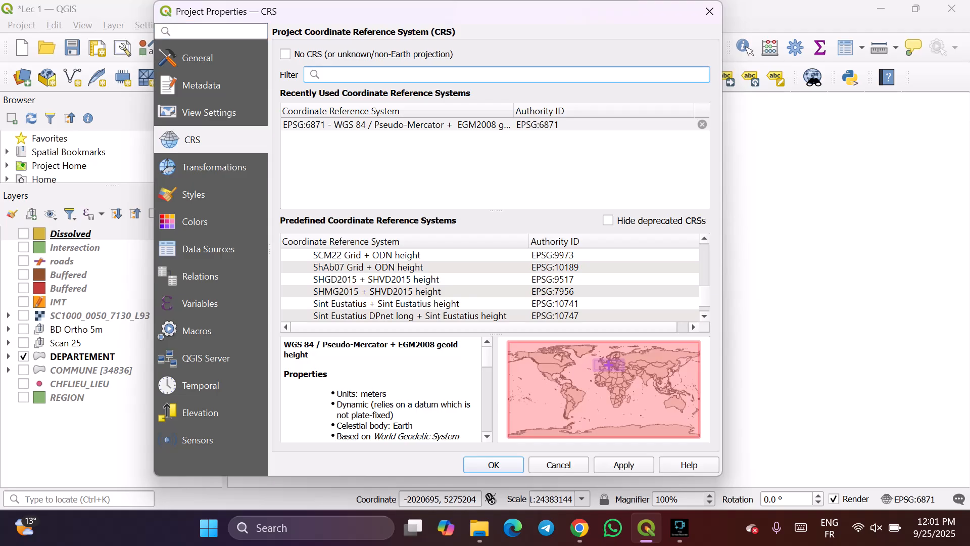
{"action": "type", "text": "wgs "}
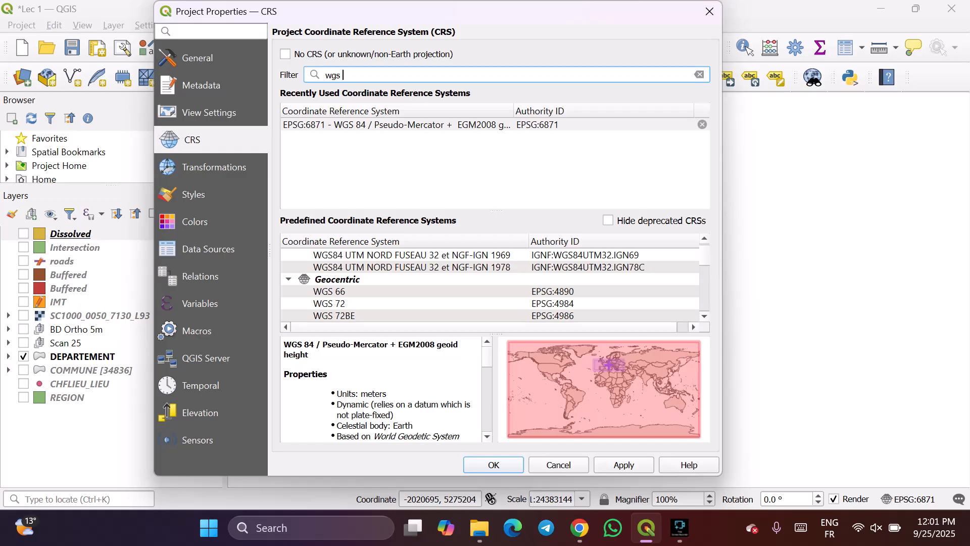
{"action": "type", "text": "\""}
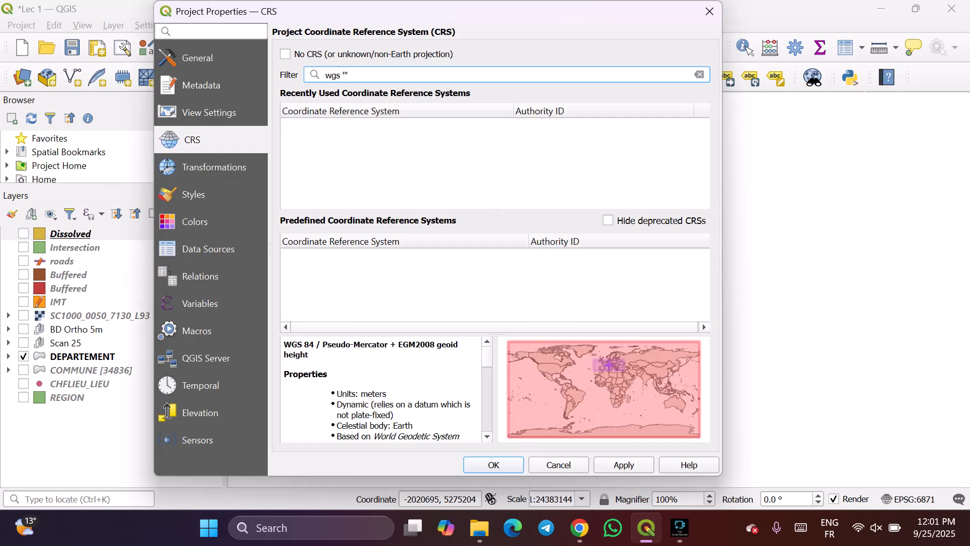
{"action": "key", "text": "BackSpace"}
{"action": "type", "text": "4"}
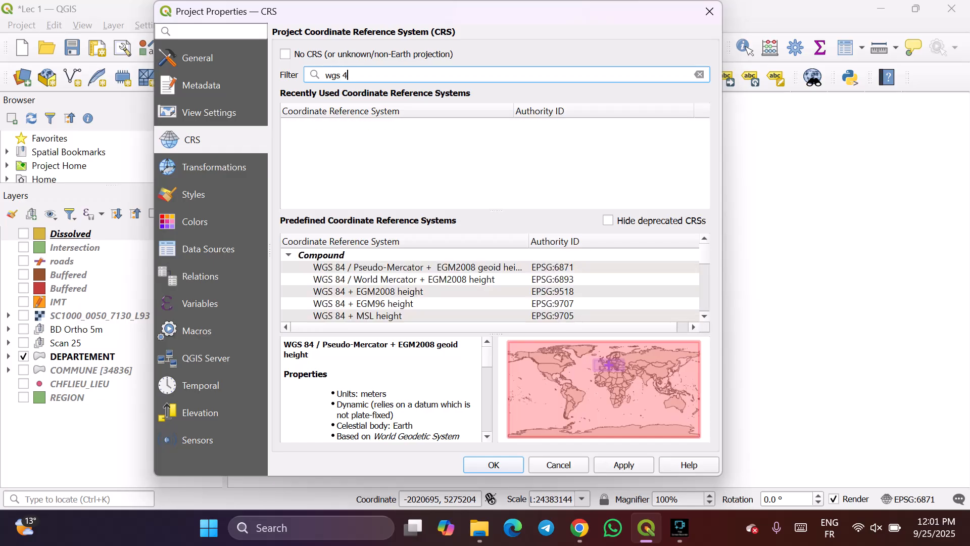
{"action": "type", "text": "32"}
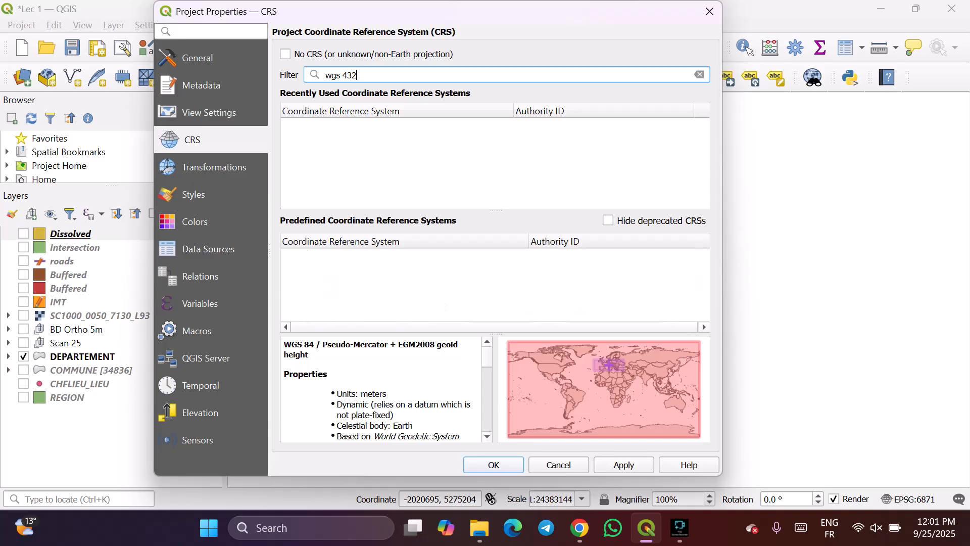
{"action": "type", "text": "6"}
{"action": "double_click", "coordinate": [332, 74]}
{"action": "key", "text": "Delete"}
{"action": "key", "text": "Delete"}
{"action": "left_click", "coordinate": [329, 269]}
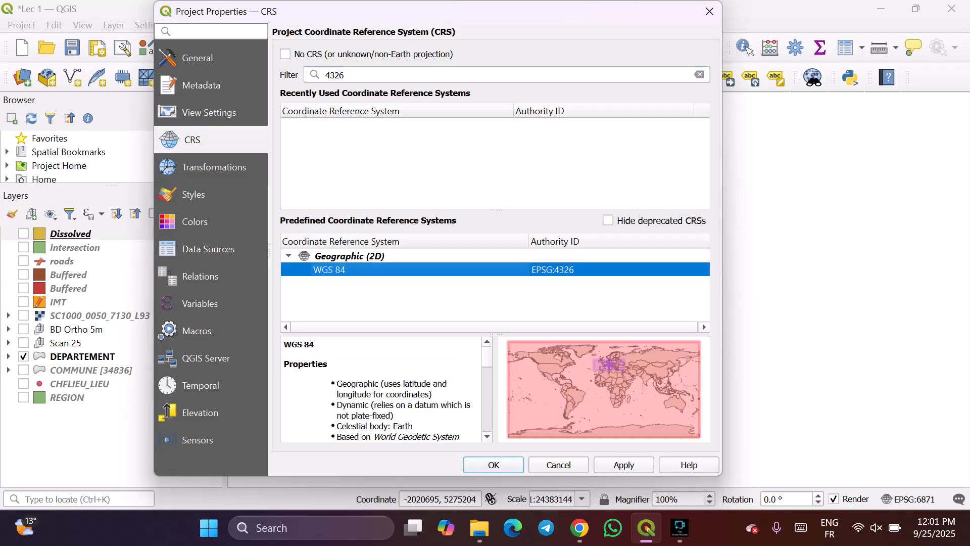
{"action": "left_click", "coordinate": [623, 464]}
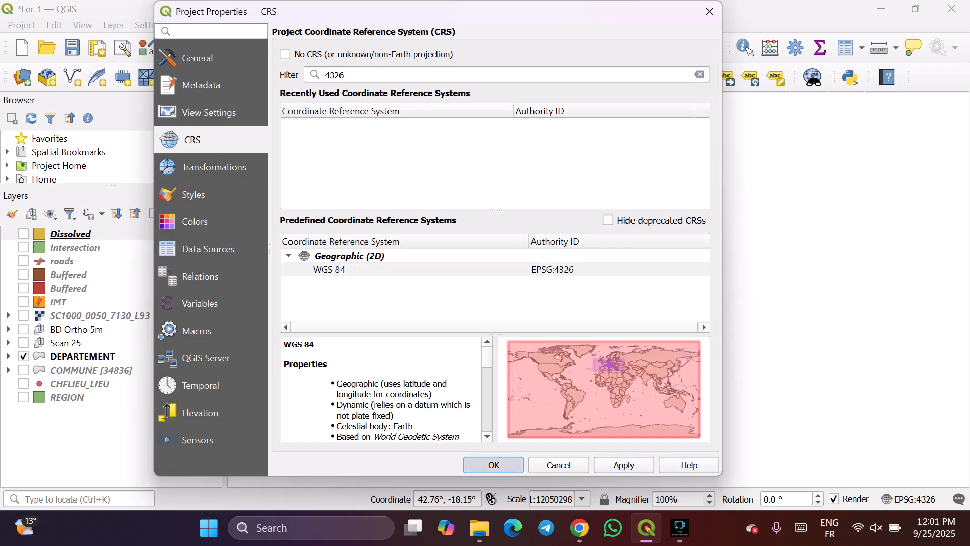
{"action": "left_click", "coordinate": [493, 464]}
- Create a new print layout titled "map" from the enlarged view of France
{"action": "scroll", "coordinate": [437, 240], "scroll_direction": "up", "scroll_amount": 1}
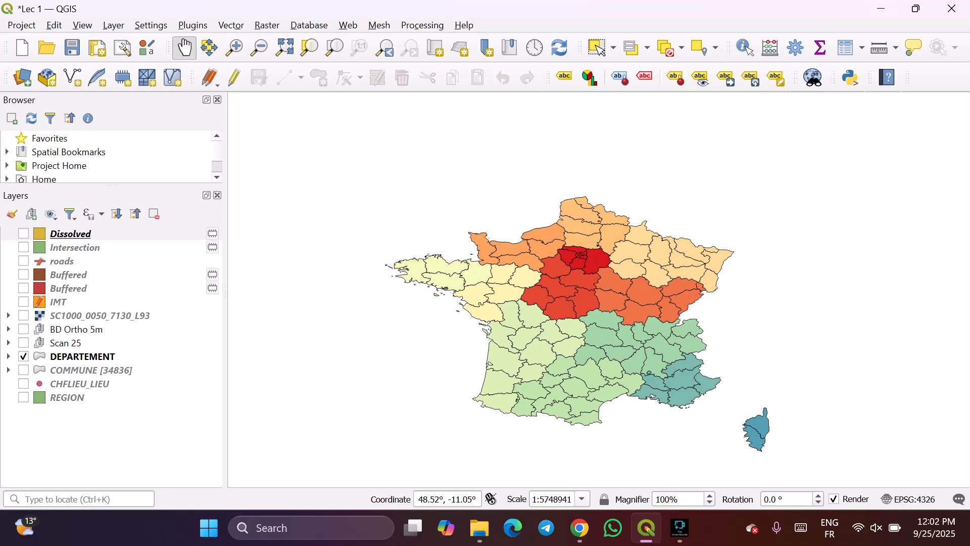
{"action": "left_click", "coordinate": [21, 24]}
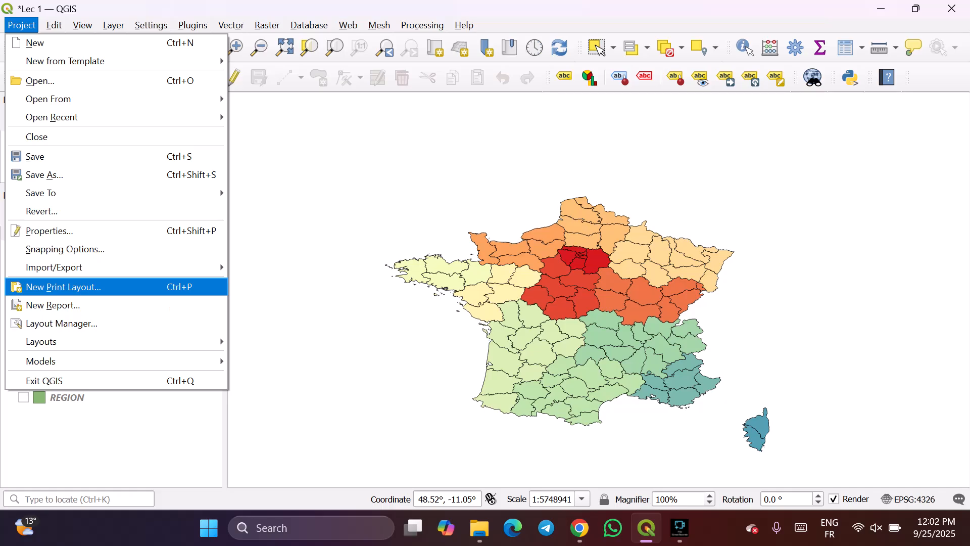
{"action": "key", "text": "Return"}
{"action": "type", "text": "m"}
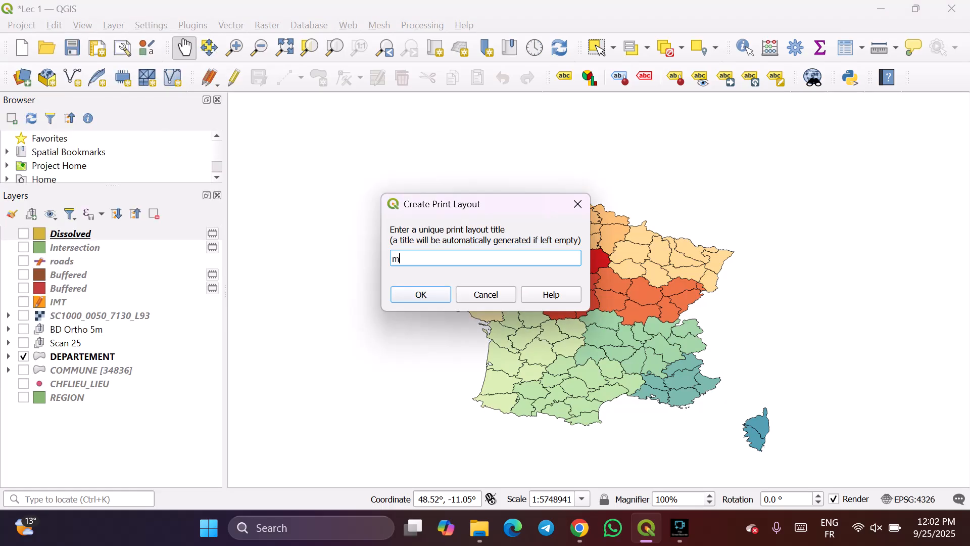
{"action": "type", "text": "ap"}
{"action": "key", "text": "Return"}
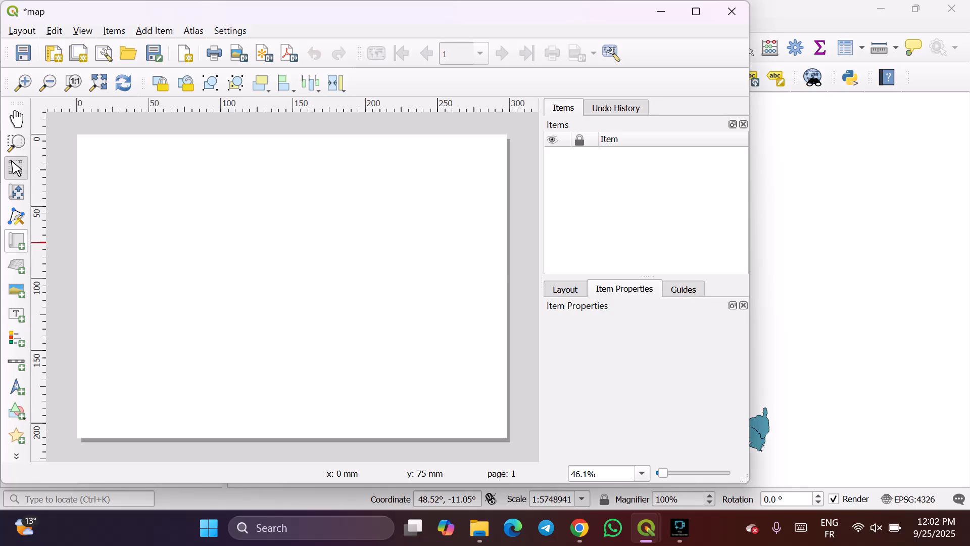
- Add a map item covering most of the page and place a text label inside its upper-left area
{"action": "left_click", "coordinate": [16, 241]}
{"action": "left_click_drag", "start_coordinate": [110, 163], "coordinate": [475, 406]}
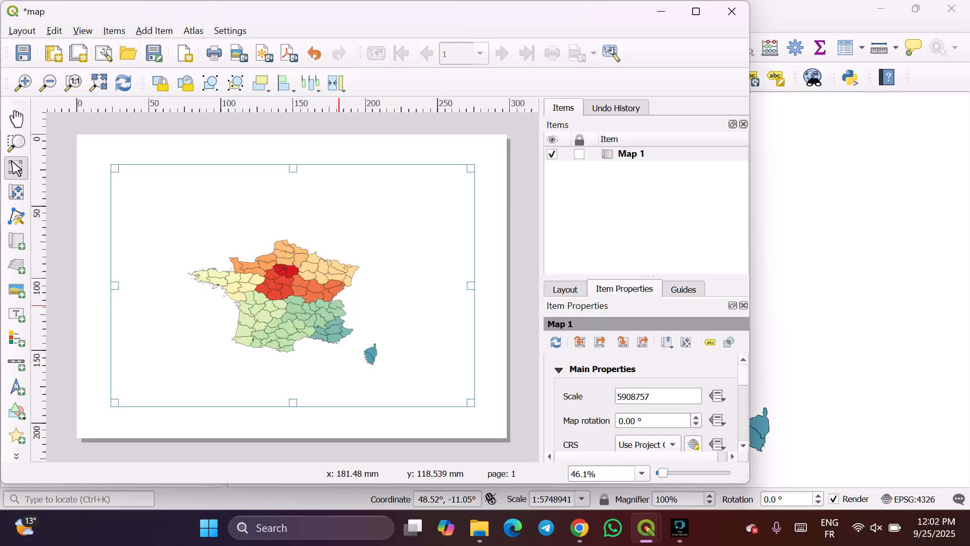
{"action": "left_click", "coordinate": [17, 314]}
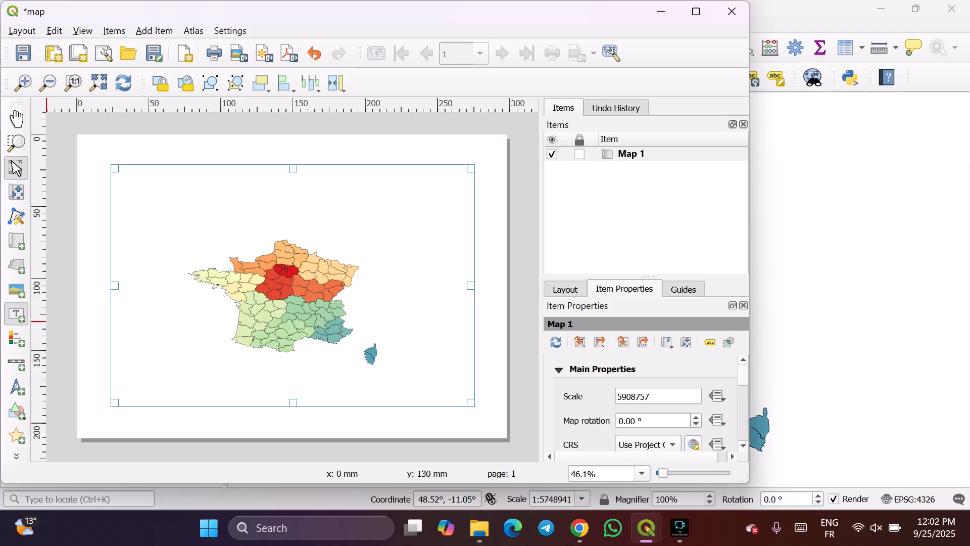
{"action": "left_click_drag", "start_coordinate": [146, 177], "coordinate": [297, 212]}
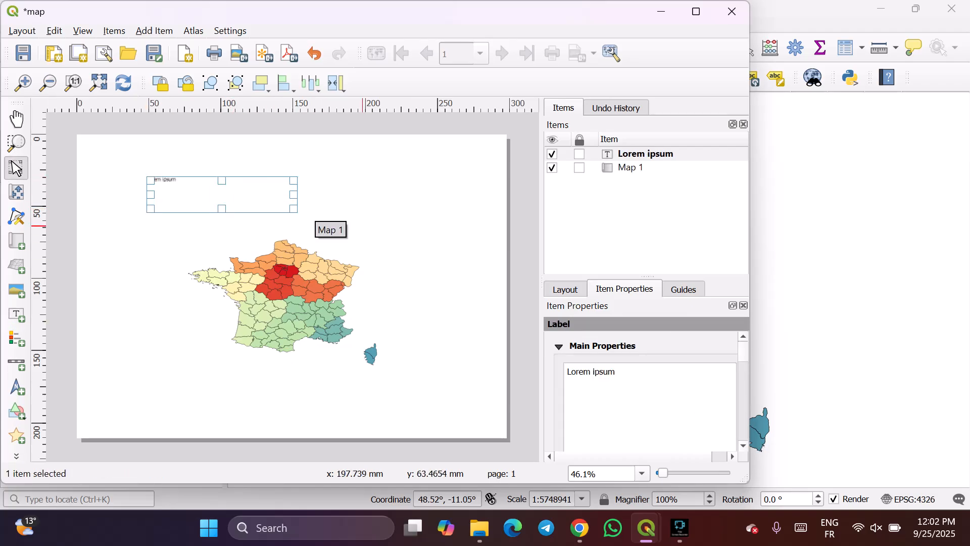
- Set the label's horizontal margin to 17 mm
{"action": "scroll", "coordinate": [650, 337], "scroll_direction": "down", "scroll_amount": 6}
{"action": "scroll", "coordinate": [650, 354], "scroll_direction": "up", "scroll_amount": 3}
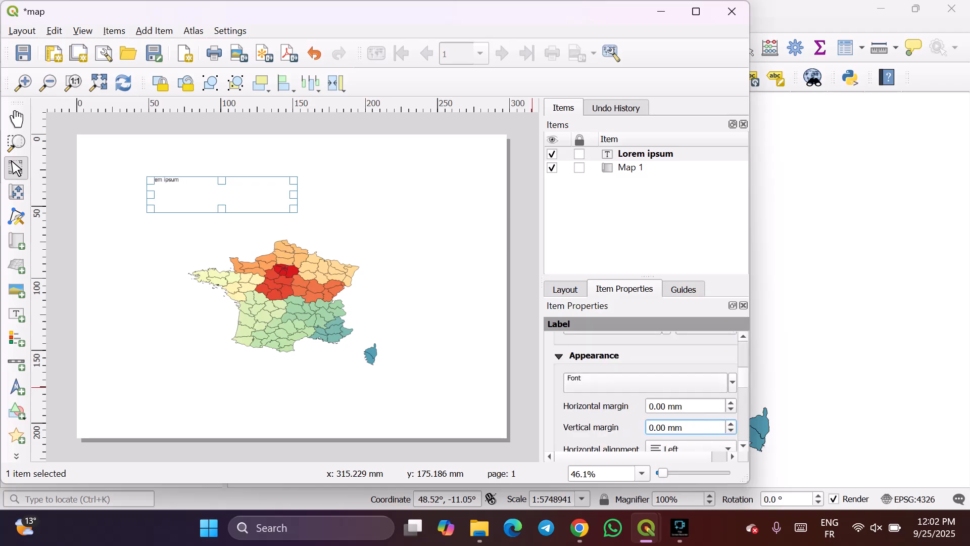
{"action": "key", "text": "shift+Tab"}
{"action": "key", "text": "Up"}
{"action": "key", "text": "Up"}
{"action": "key", "text": "Up"}
{"action": "key", "text": "Up"}
{"action": "key", "text": "Up"}
{"action": "key", "text": "Up"}
{"action": "key", "text": "Up"}
{"action": "key", "text": "Up"}
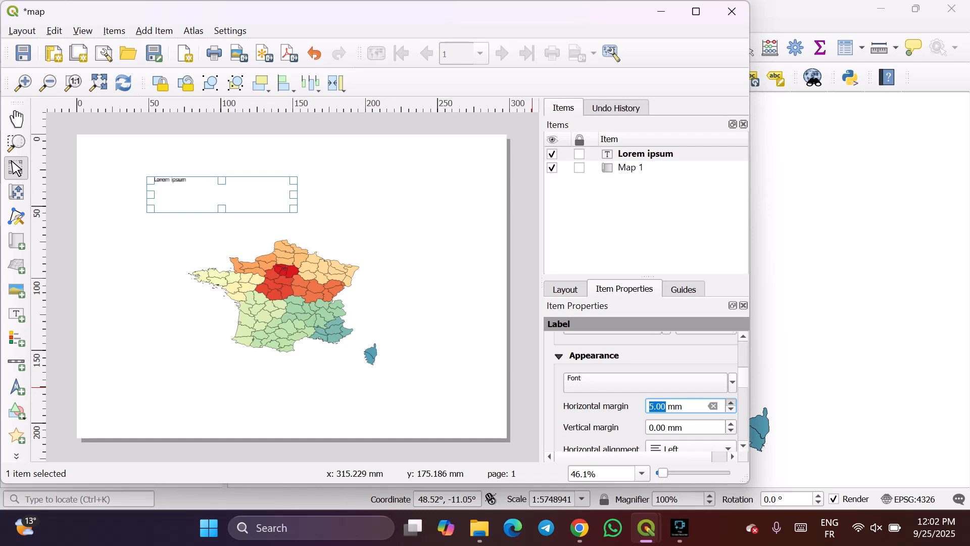
{"action": "key", "text": "Up"}
{"action": "key", "text": "Up"}
{"action": "key", "text": "Up"}
{"action": "key", "text": "Up"}
{"action": "key", "text": "Up"}
{"action": "key", "text": "Up"}
{"action": "key", "text": "Up"}
{"action": "key", "text": "Up"}
{"action": "key", "text": "Up"}
{"action": "key", "text": "shift+Tab"}
{"action": "key", "text": "space"}
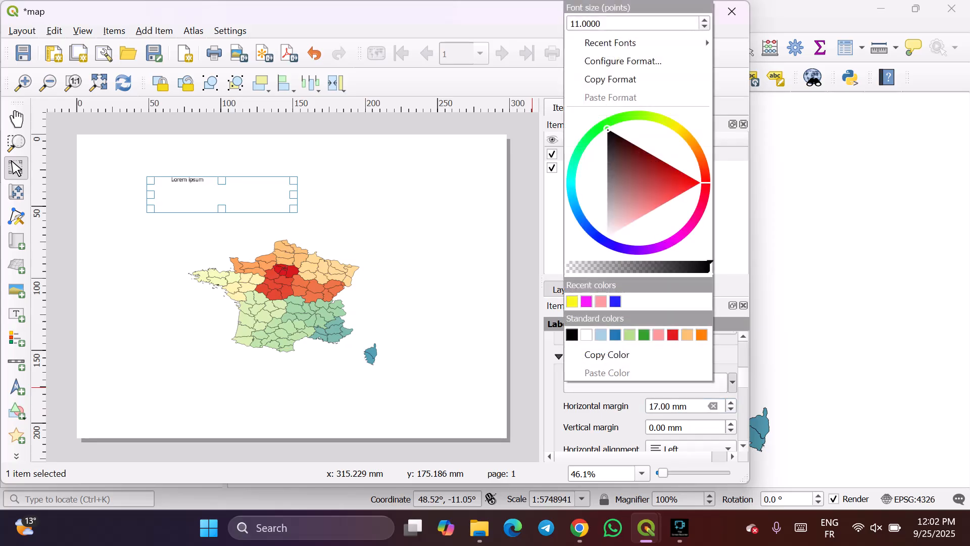
{"action": "key", "text": "Escape"}
{"action": "key", "text": "space"}
{"action": "key", "text": "Escape"}
- Replace the label's placeholder text with "map"
{"action": "key", "text": "shift+Tab"}
{"action": "key", "text": "shift+Tab"}
{"action": "key", "text": "shift+Tab"}
{"action": "key", "text": "shift+Tab"}
{"action": "key", "text": "ctrl+a"}
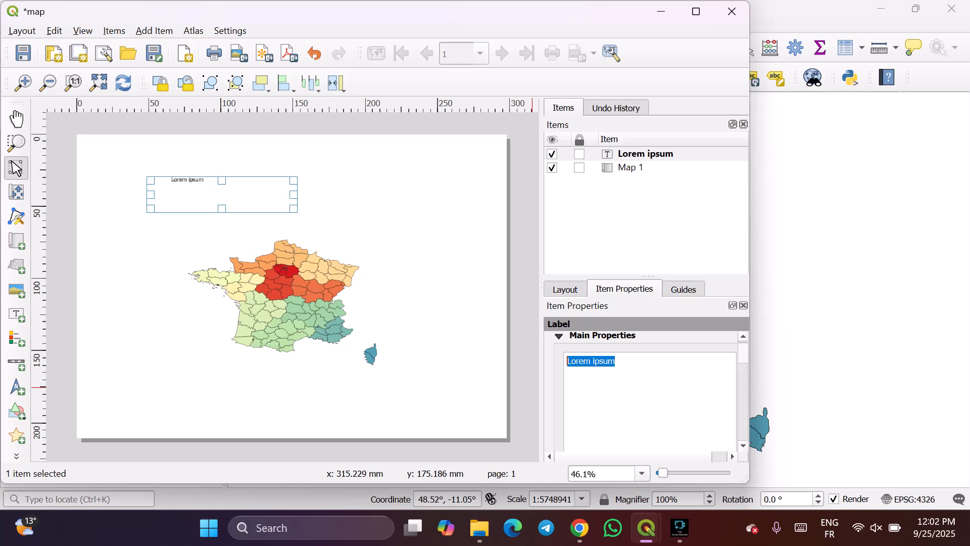
{"action": "type", "text": "map"}
- Change the label's font to MS UI Gothic
{"action": "key", "text": "Tab"}
{"action": "key", "text": "Tab"}
{"action": "key", "text": "Tab"}
{"action": "key", "text": "Tab"}
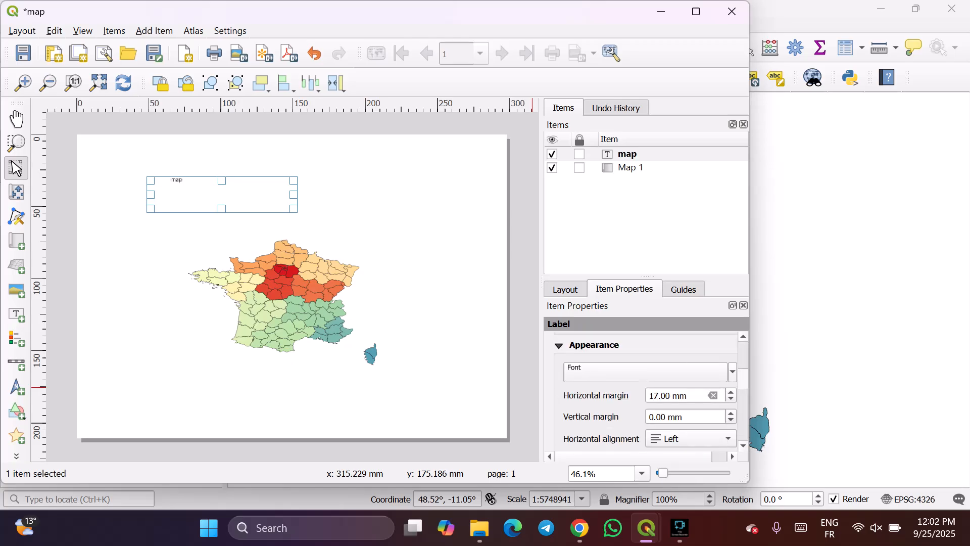
{"action": "key", "text": "space"}
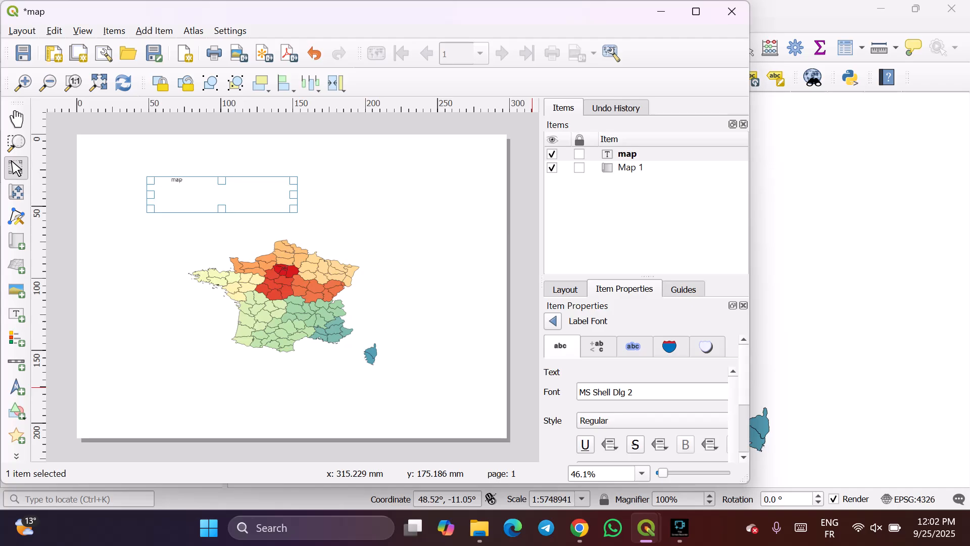
{"action": "key", "text": "Tab"}
{"action": "key", "text": "Down"}
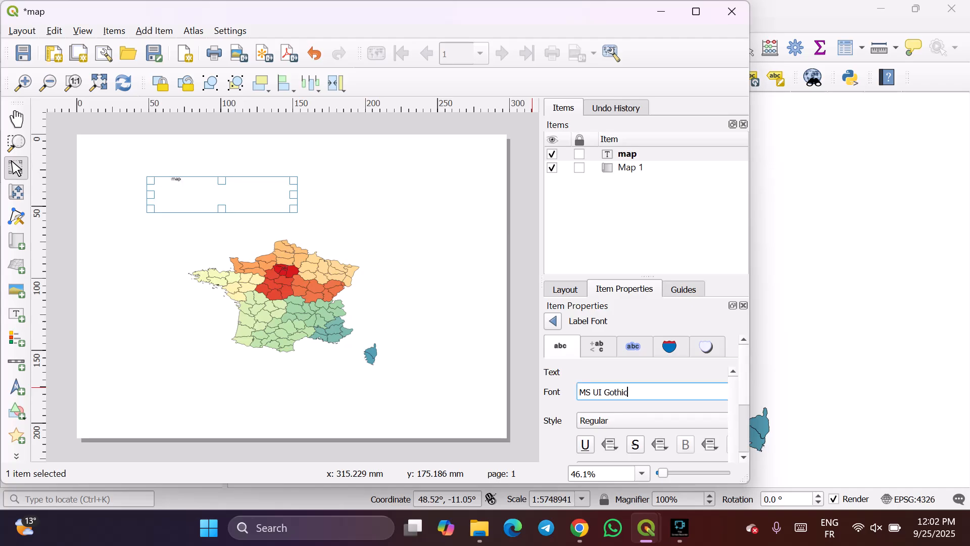
- Set the label's font size to 24 points and select the map item
{"action": "key", "text": "Tab"}
{"action": "key", "text": "Tab"}
{"action": "key", "text": "Tab"}
{"action": "key", "text": "Tab"}
{"action": "key", "text": "Tab"}
{"action": "key", "text": "Tab"}
{"action": "key", "text": "Tab"}
{"action": "key", "text": "Tab"}
{"action": "key", "text": "Tab"}
{"action": "key", "text": "Tab"}
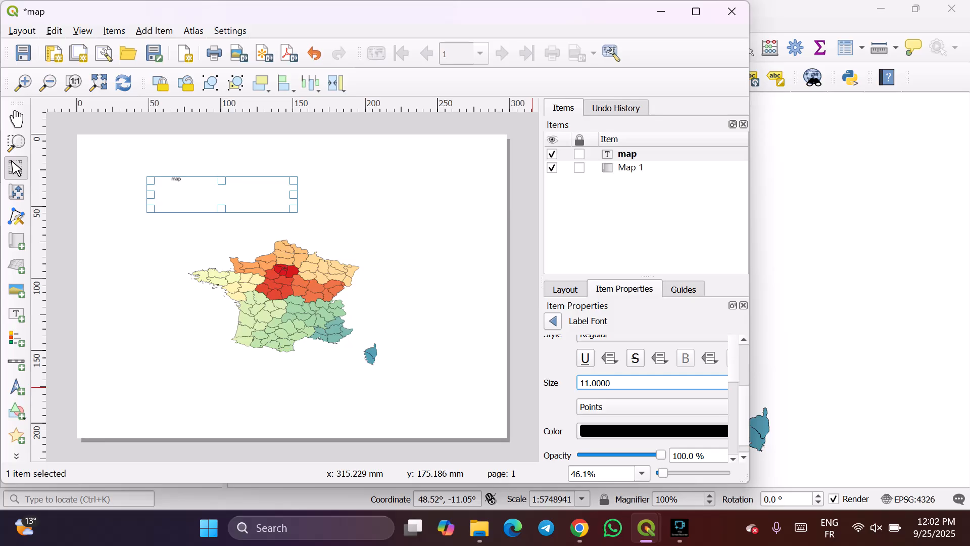
{"action": "key", "text": "Left"}
{"action": "key", "text": "Left"}
{"action": "key", "text": "Left"}
{"action": "key", "text": "Left"}
{"action": "key", "text": "Left"}
{"action": "key", "text": "shift+Left"}
{"action": "key", "text": "shift+Left"}
{"action": "type", "text": "24"}
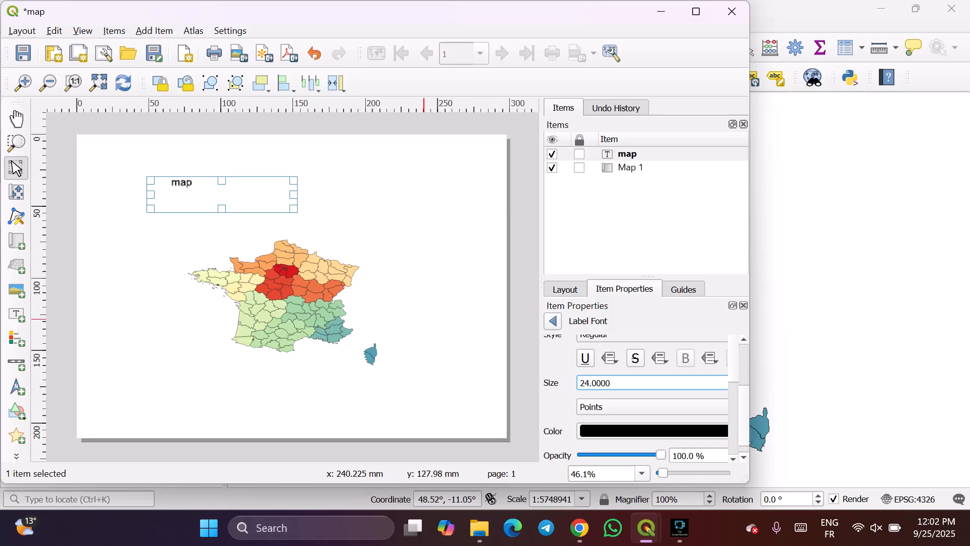
{"action": "left_click", "coordinate": [427, 326]}
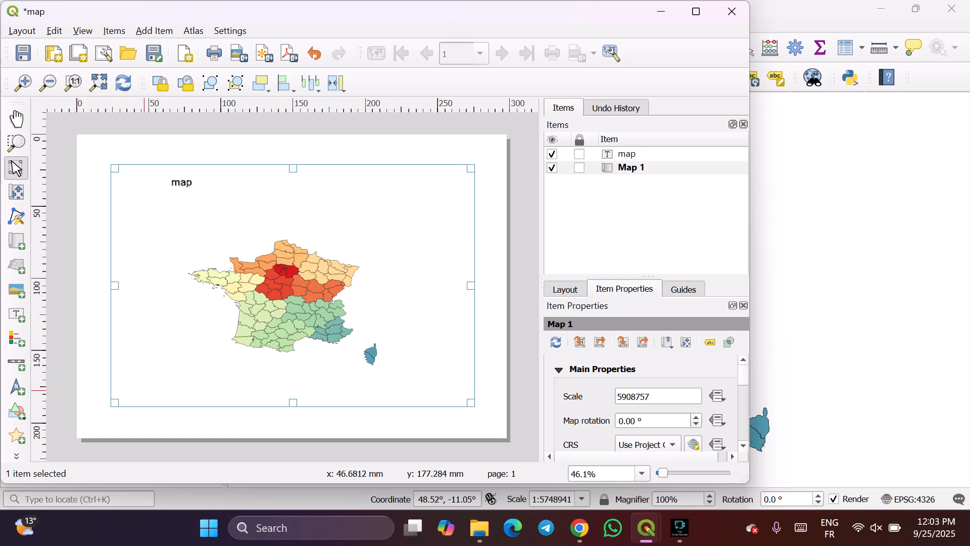
- Switch to Chrome and copy the IMT Atlantique logo from the Google image results
{"action": "left_click", "coordinate": [580, 527]}
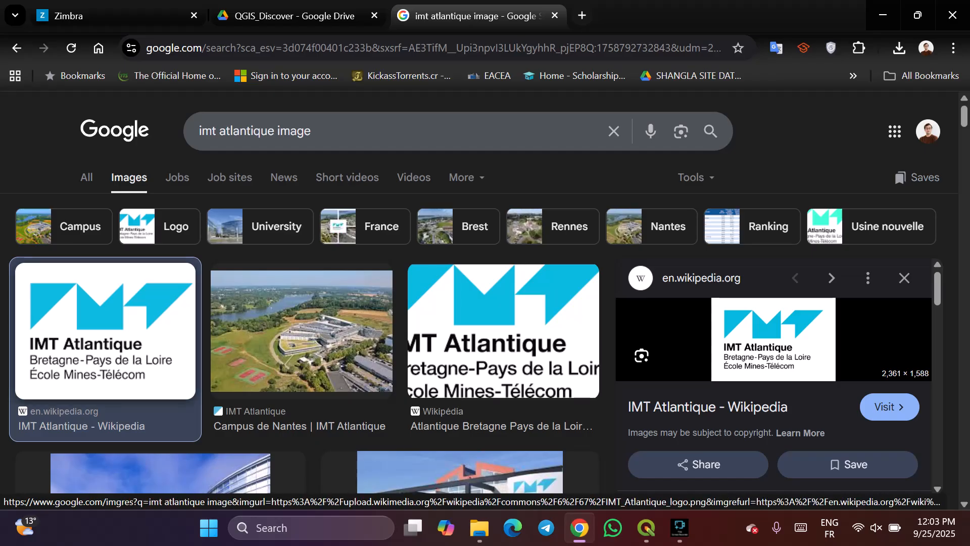
{"action": "right_click", "coordinate": [147, 342]}
{"action": "left_click", "coordinate": [202, 227]}
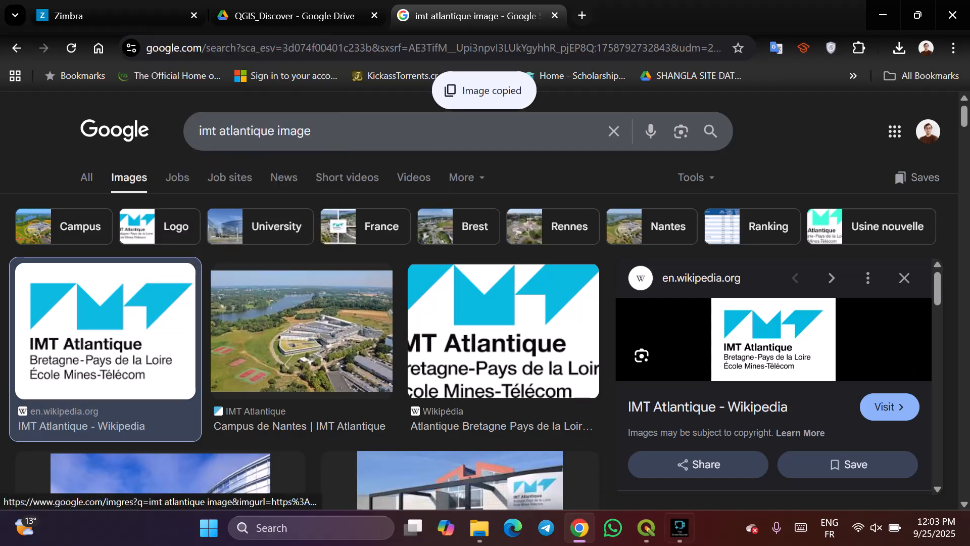
- Switch to the QGIS print layout and add a picture frame above the map of France, beside the "map" title
{"action": "mouse_move", "coordinate": [646, 527]}
{"action": "left_click", "coordinate": [727, 447]}
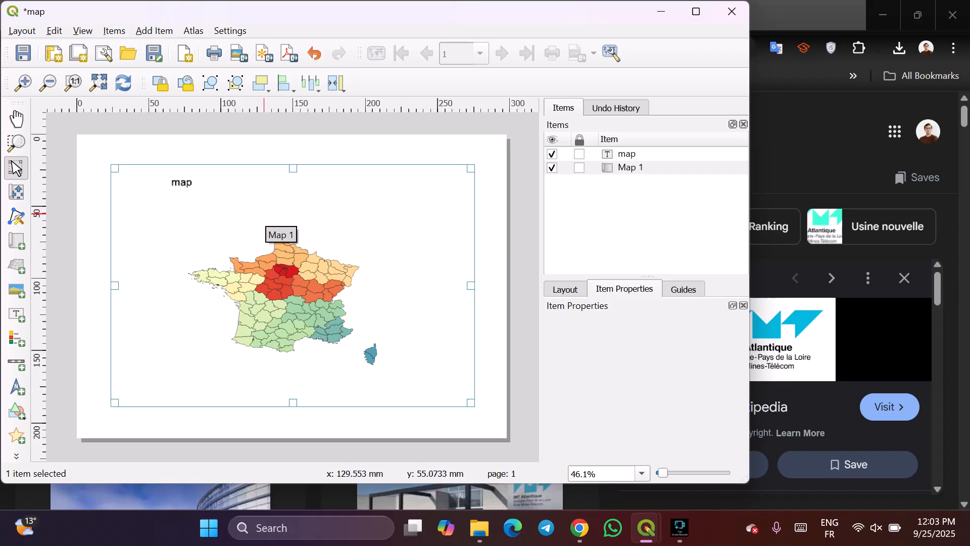
{"action": "left_click", "coordinate": [16, 289]}
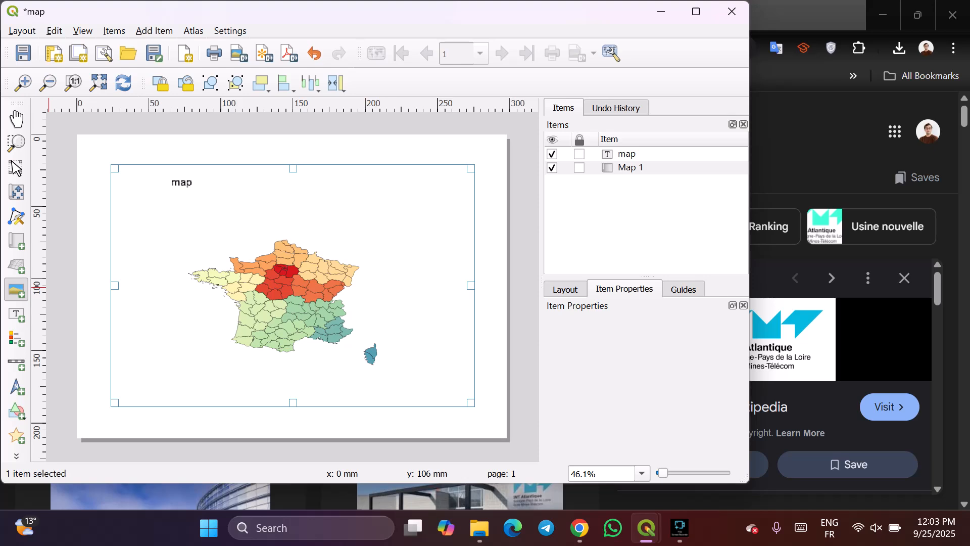
{"action": "left_click_drag", "start_coordinate": [233, 177], "coordinate": [343, 222]}
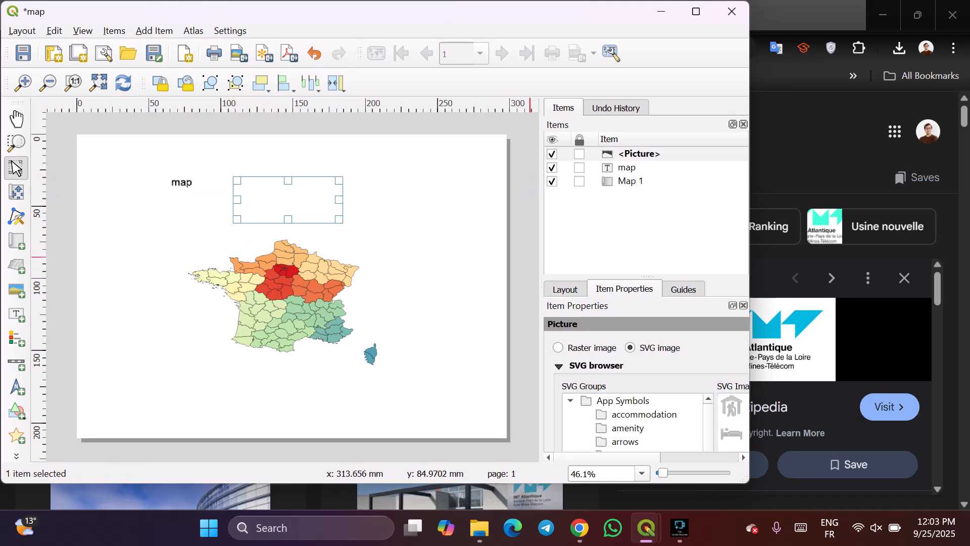
- Set the picture item to a raster image and load the IMT Atlantique logo file "download" from the Downloads folder
{"action": "left_click", "coordinate": [558, 347]}
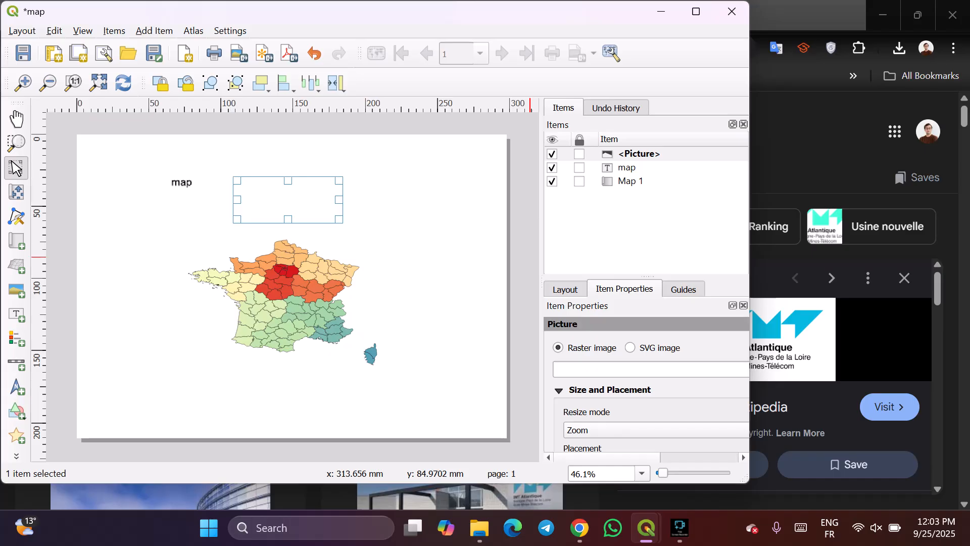
{"action": "left_click", "coordinate": [606, 369]}
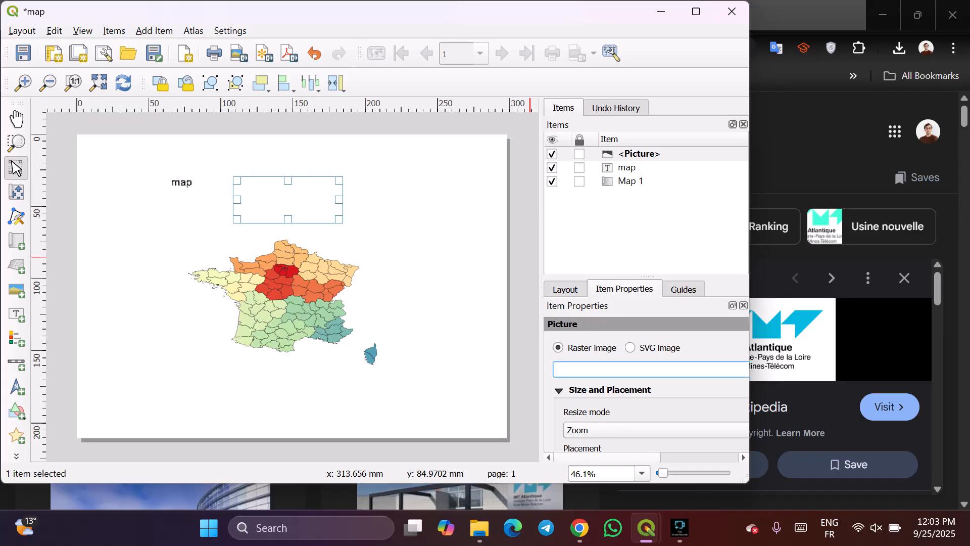
{"action": "left_click", "coordinate": [717, 368]}
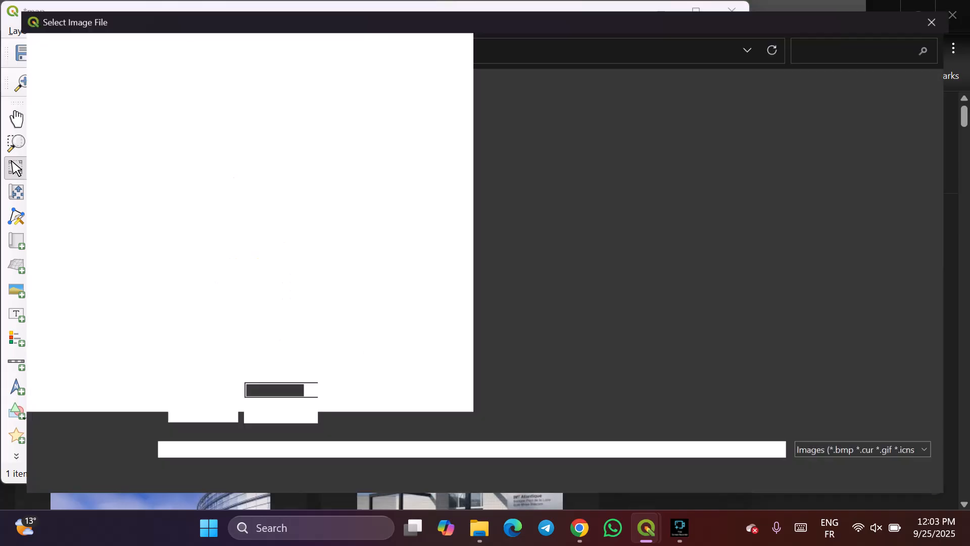
{"action": "left_click", "coordinate": [69, 169]}
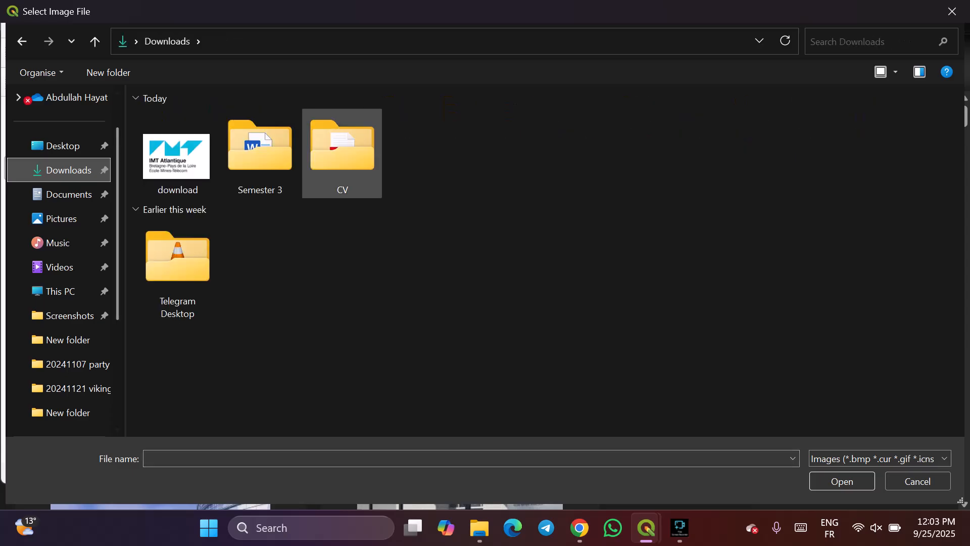
{"action": "double_click", "coordinate": [177, 152]}
- Move the logo to the page's upper-right corner, save the project, and maximize the layout window
{"action": "left_click_drag", "start_coordinate": [256, 198], "coordinate": [392, 182]}
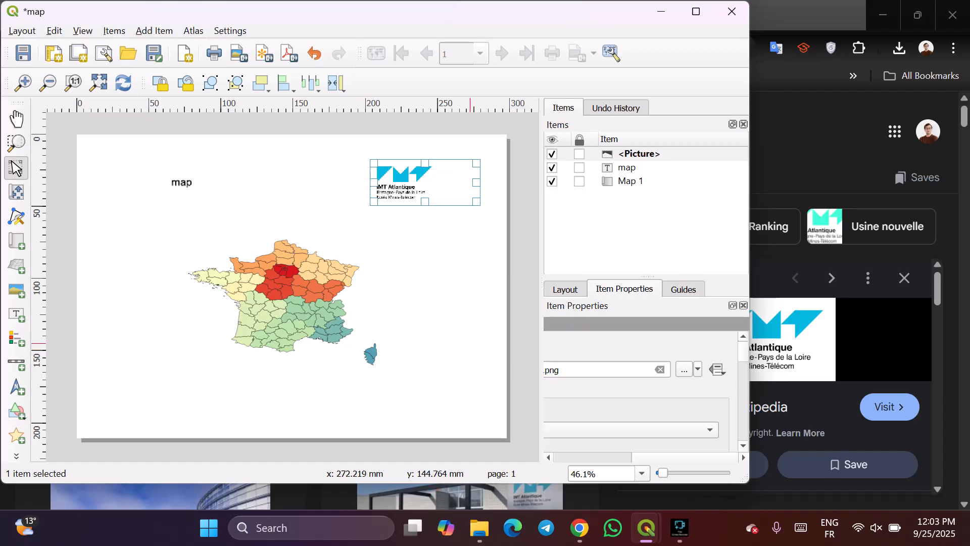
{"action": "left_click", "coordinate": [23, 53]}
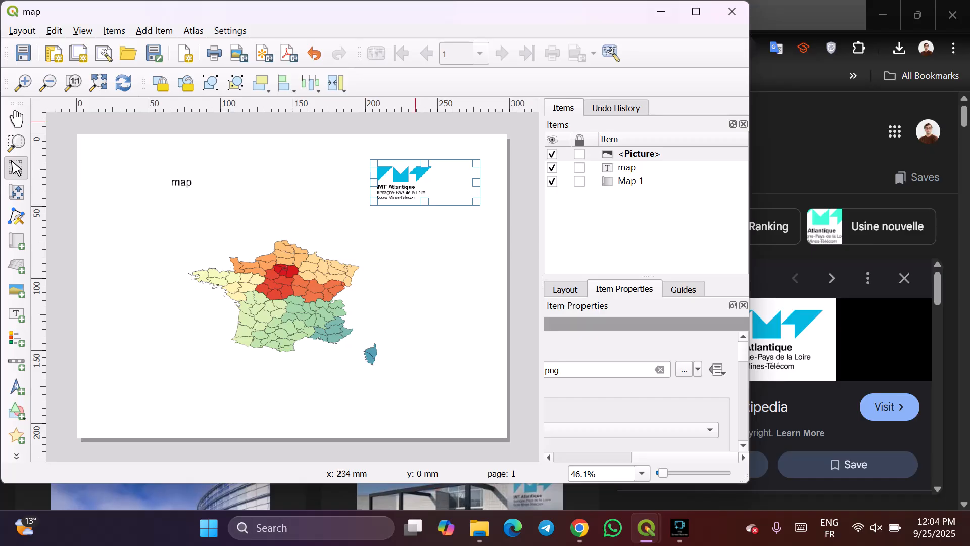
{"action": "left_click", "coordinate": [696, 12]}
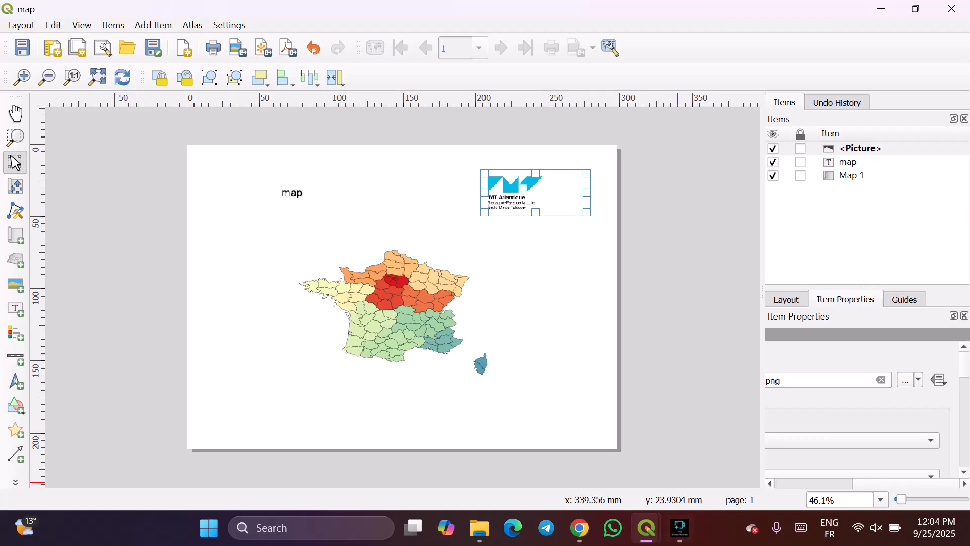
{"action": "mouse_move", "coordinate": [646, 527]}
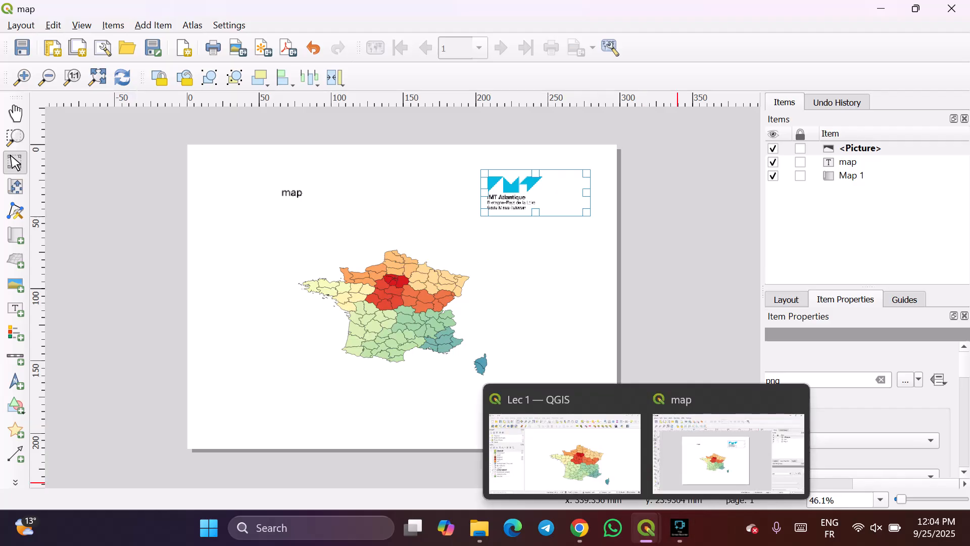
{"action": "left_click", "coordinate": [680, 527]}
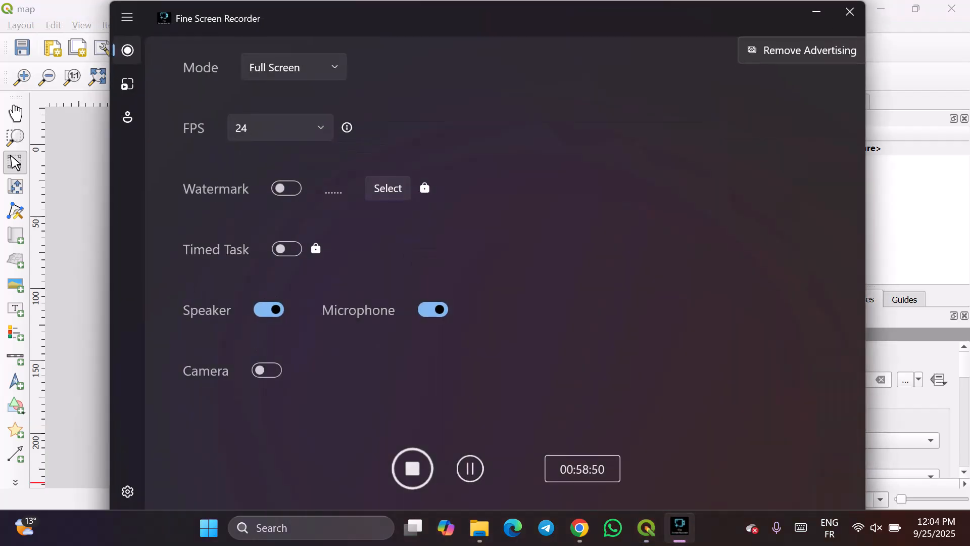